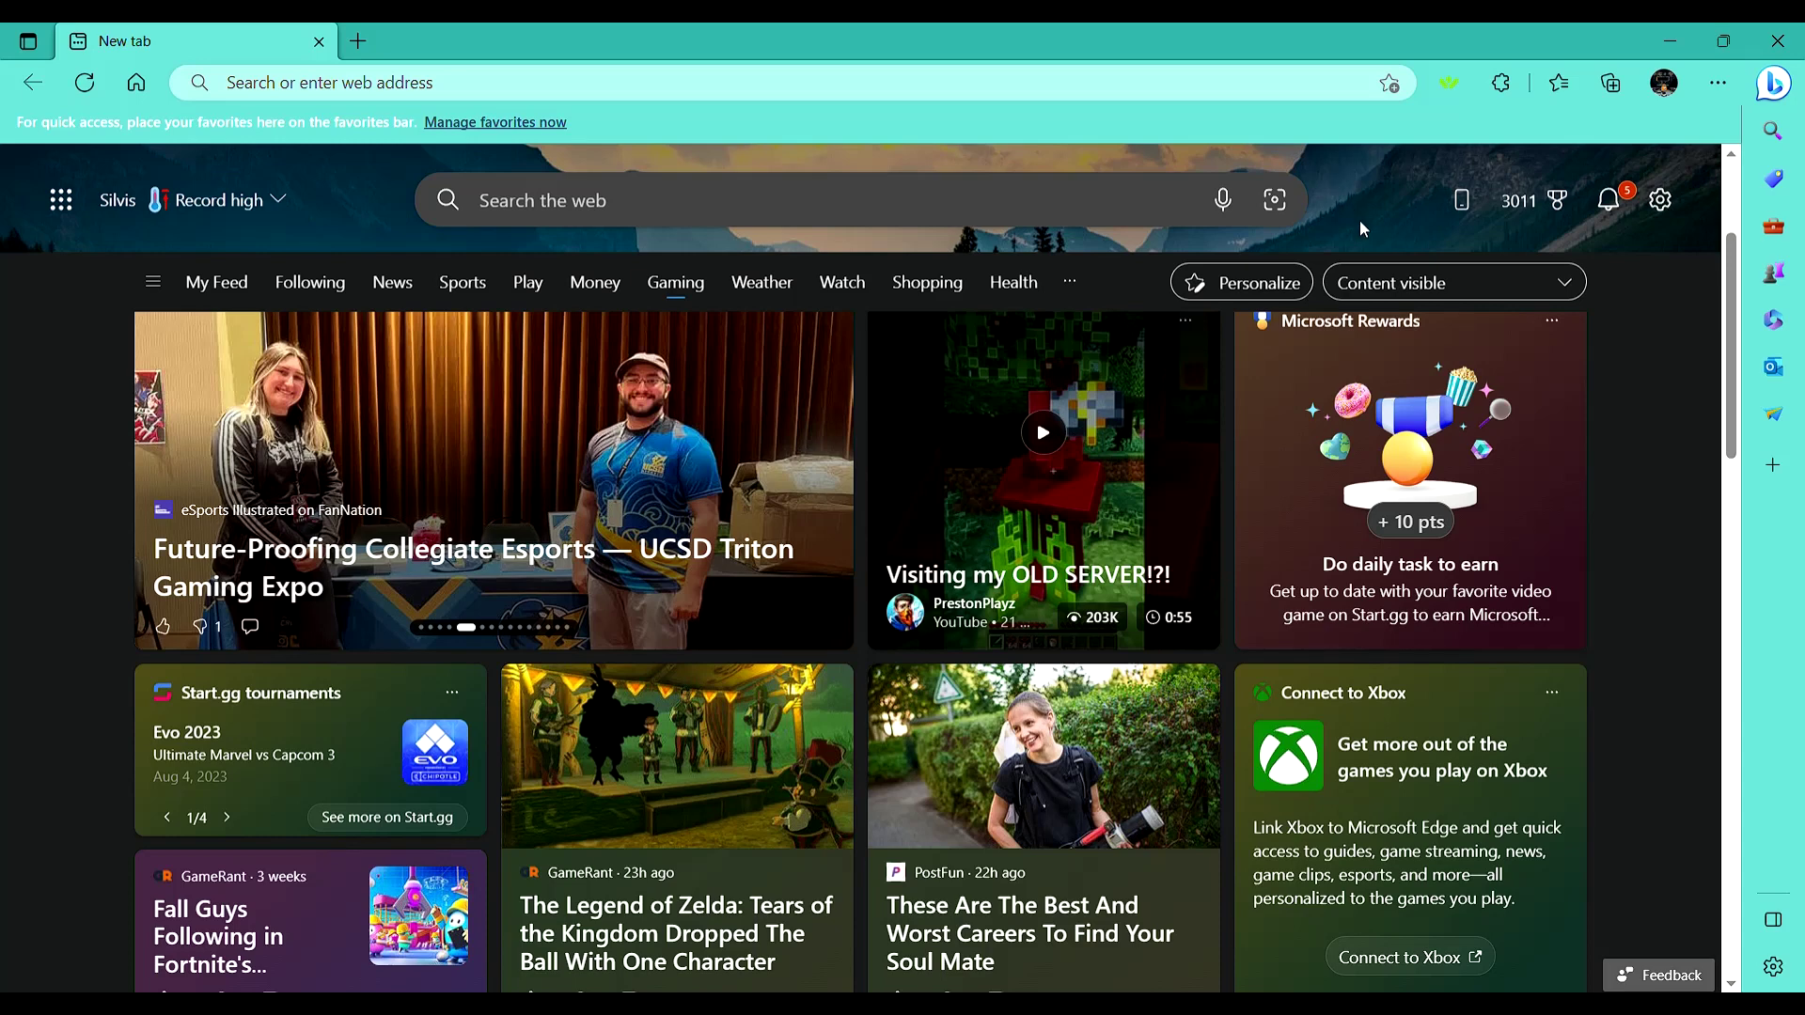
Search Bing for 'bedrock tweaks' using Edge's address-bar suggestion.
{"action": "left_click", "coordinate": [983, 84]}
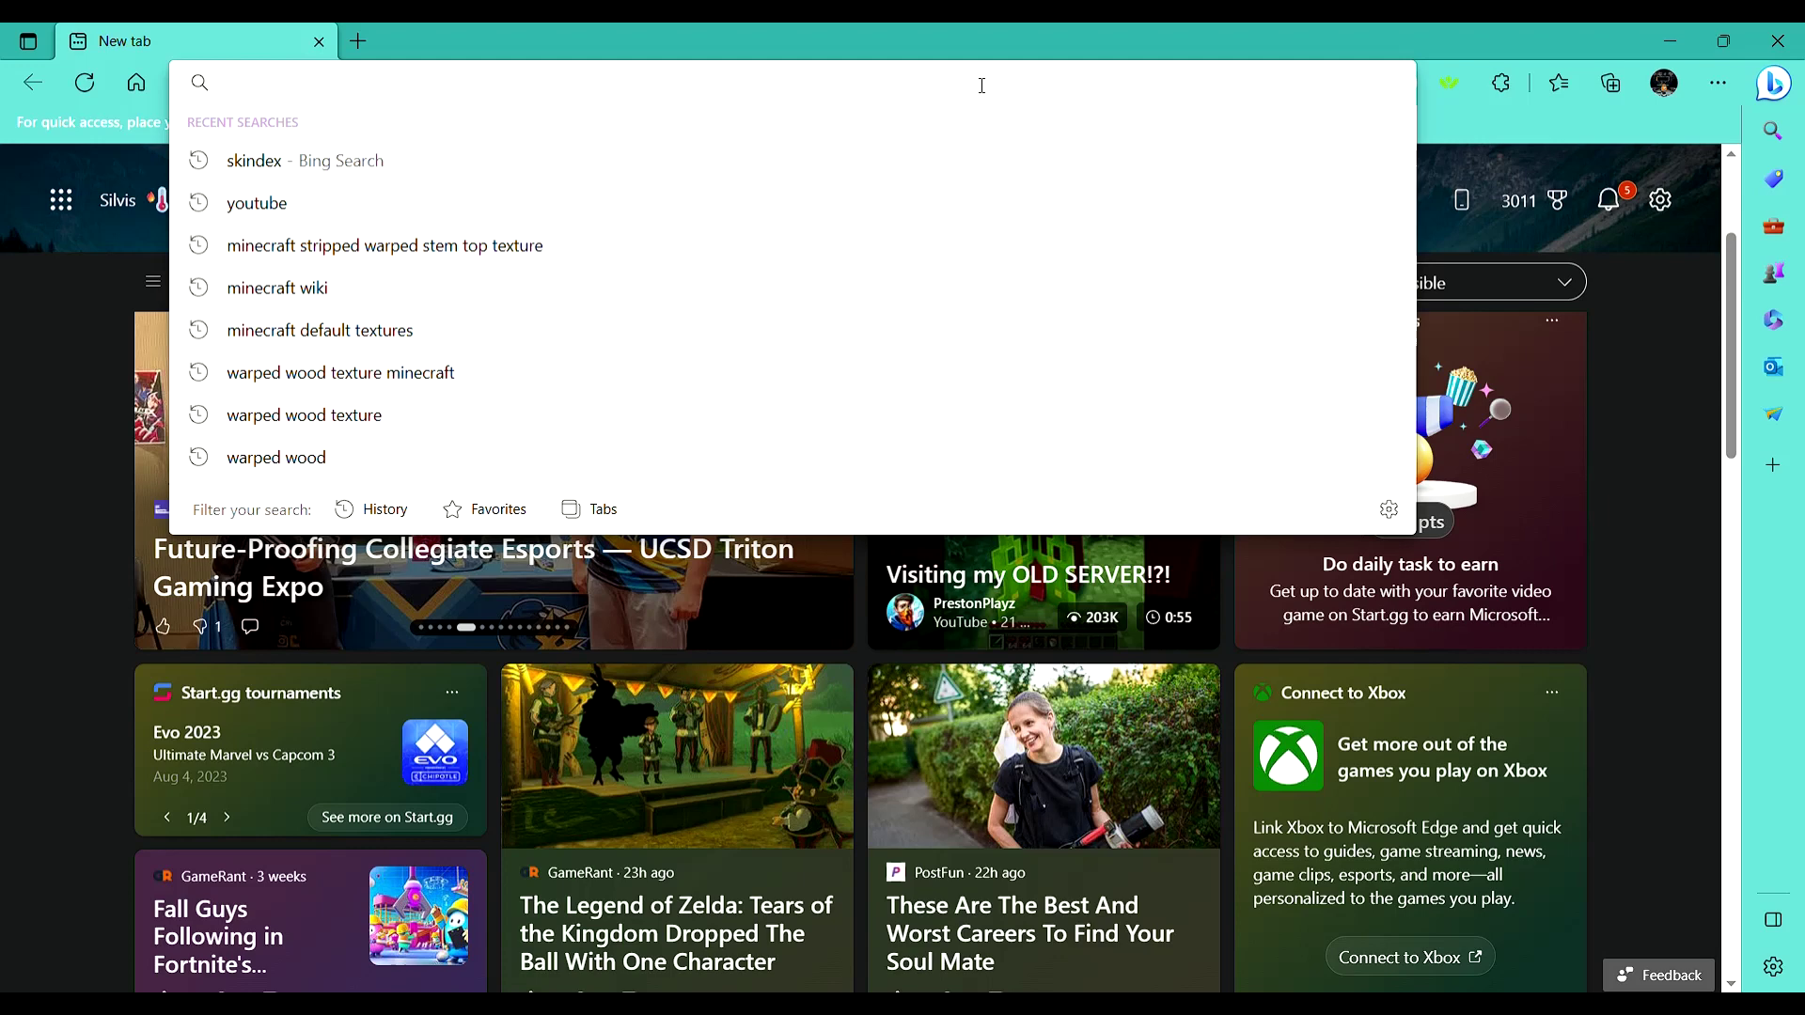
{"action": "type", "text": "bedrock"}
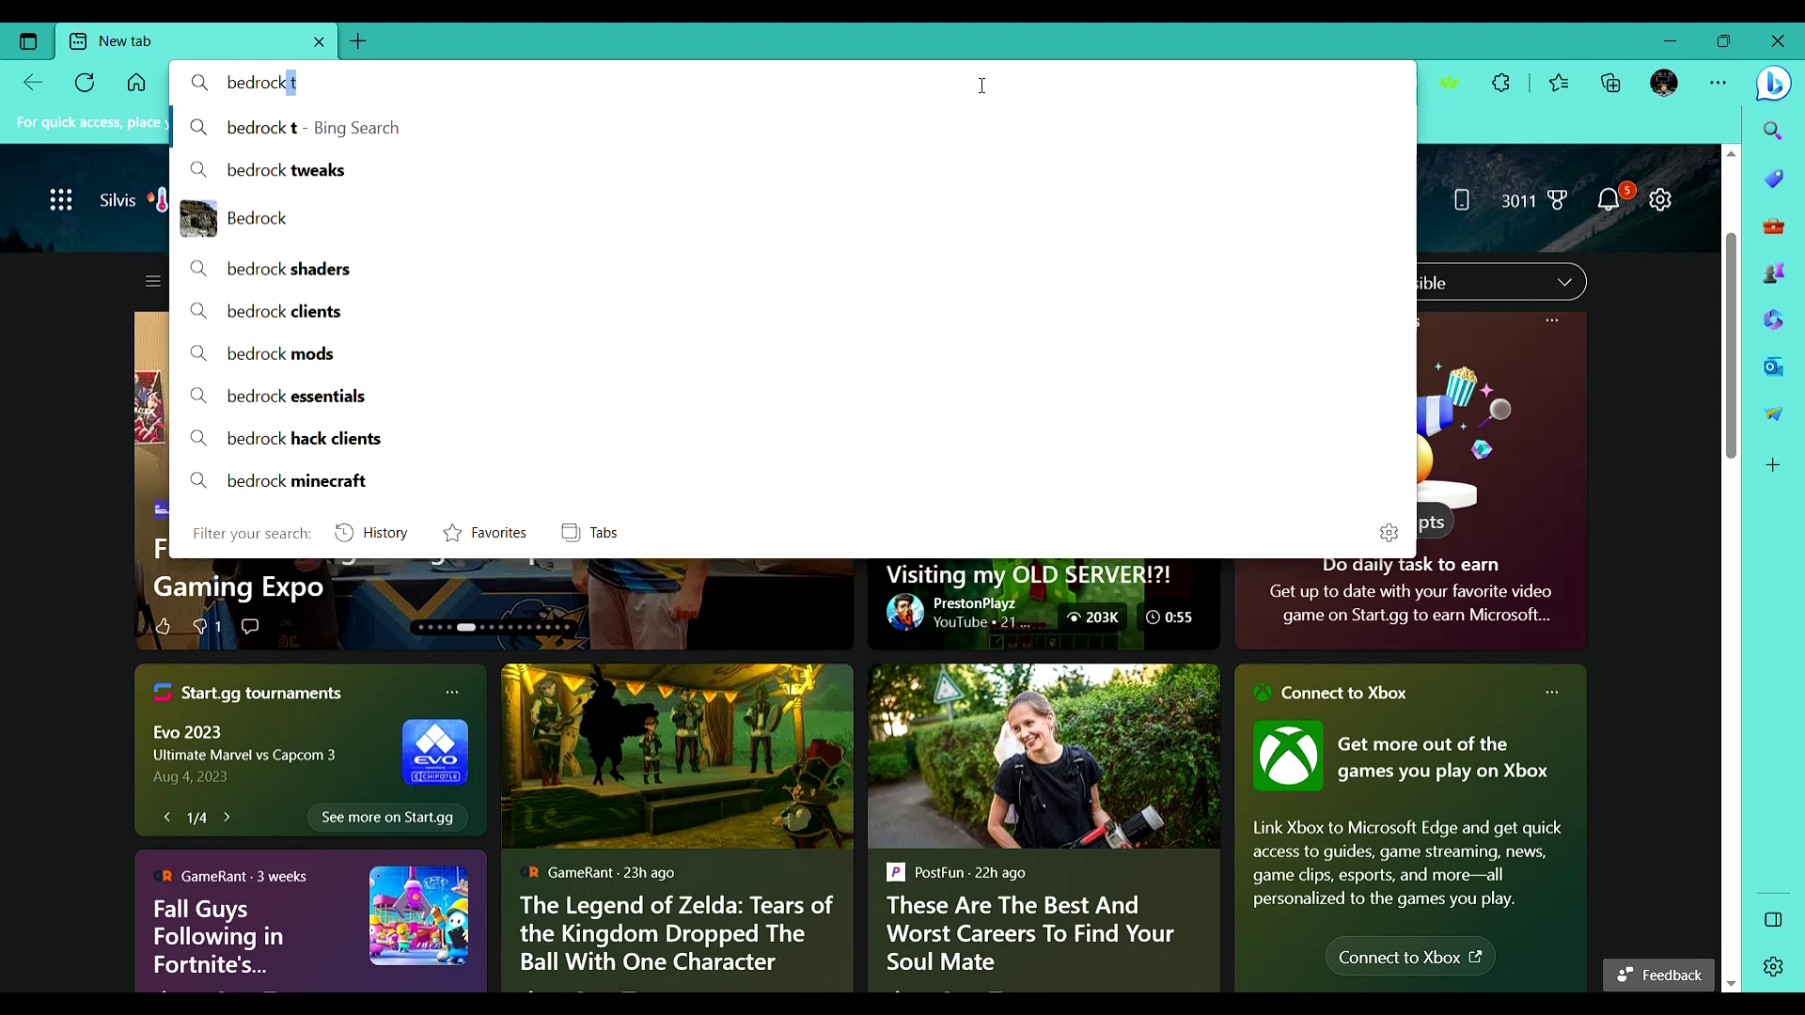
{"action": "left_click", "coordinate": [411, 174]}
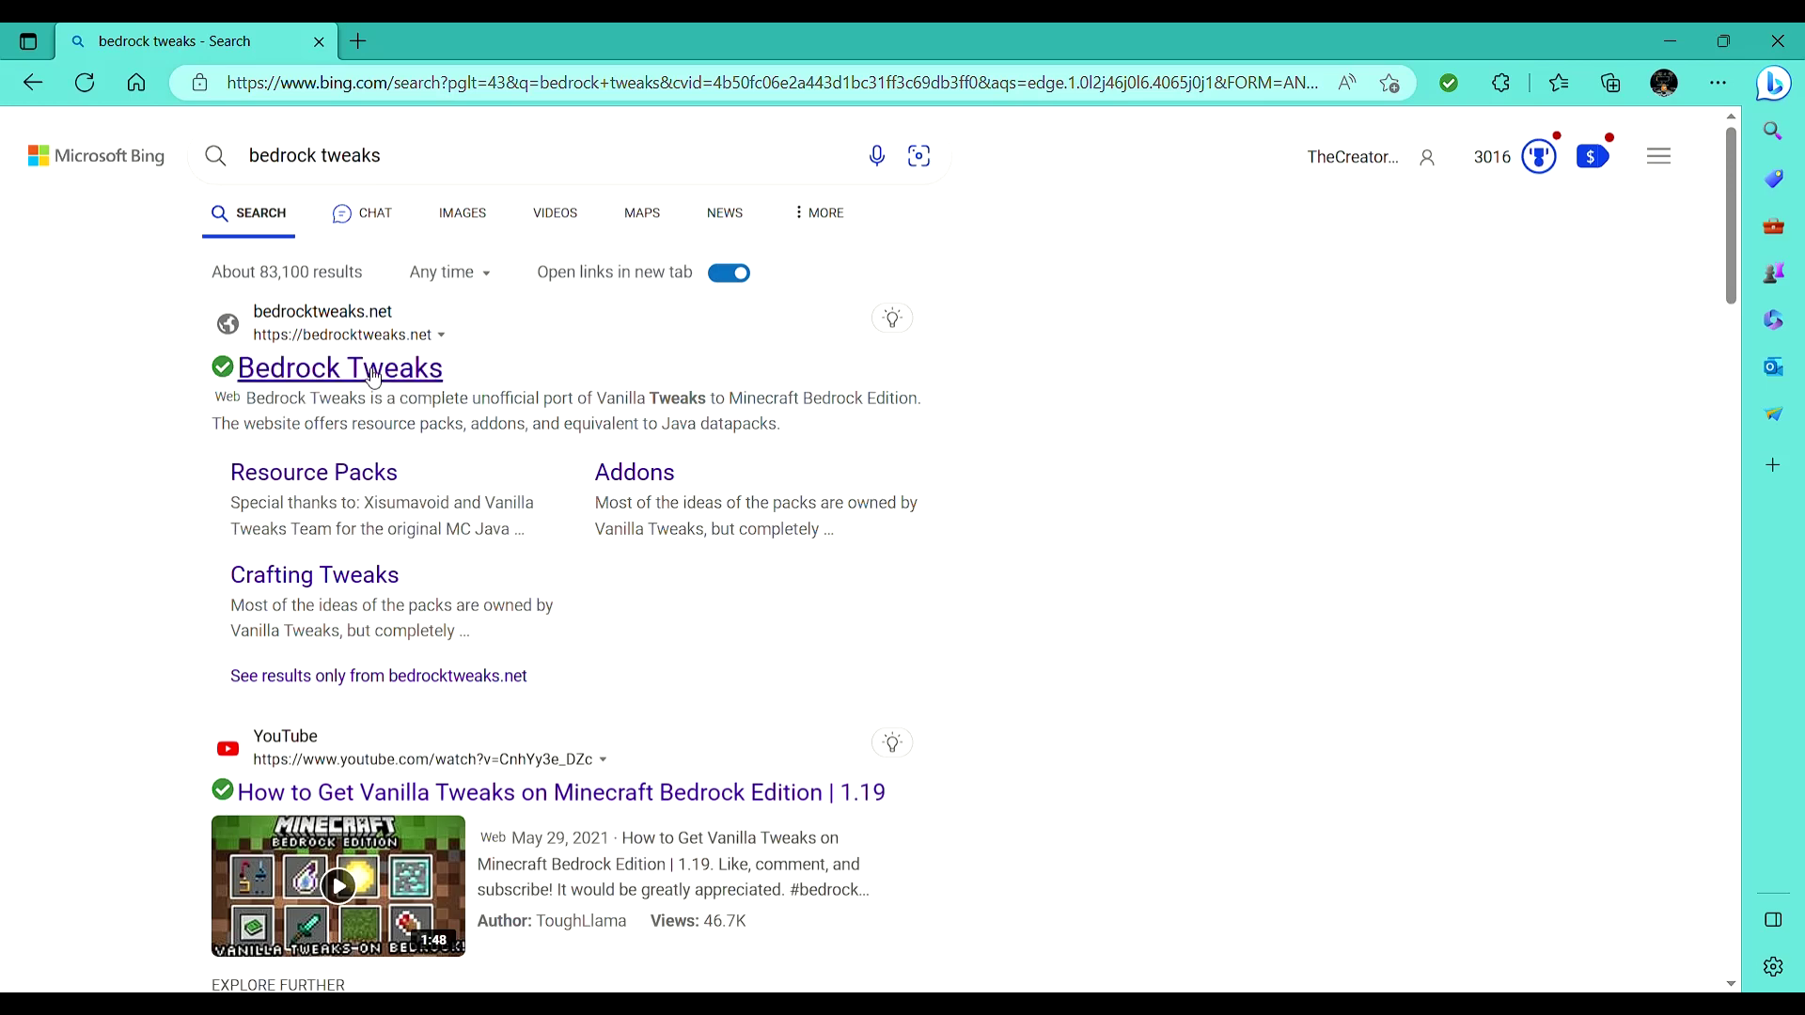
Open bedrocktweaks.net, accept the cookie notice, go to Resource Packs and close the ad.
{"action": "left_click", "coordinate": [368, 375]}
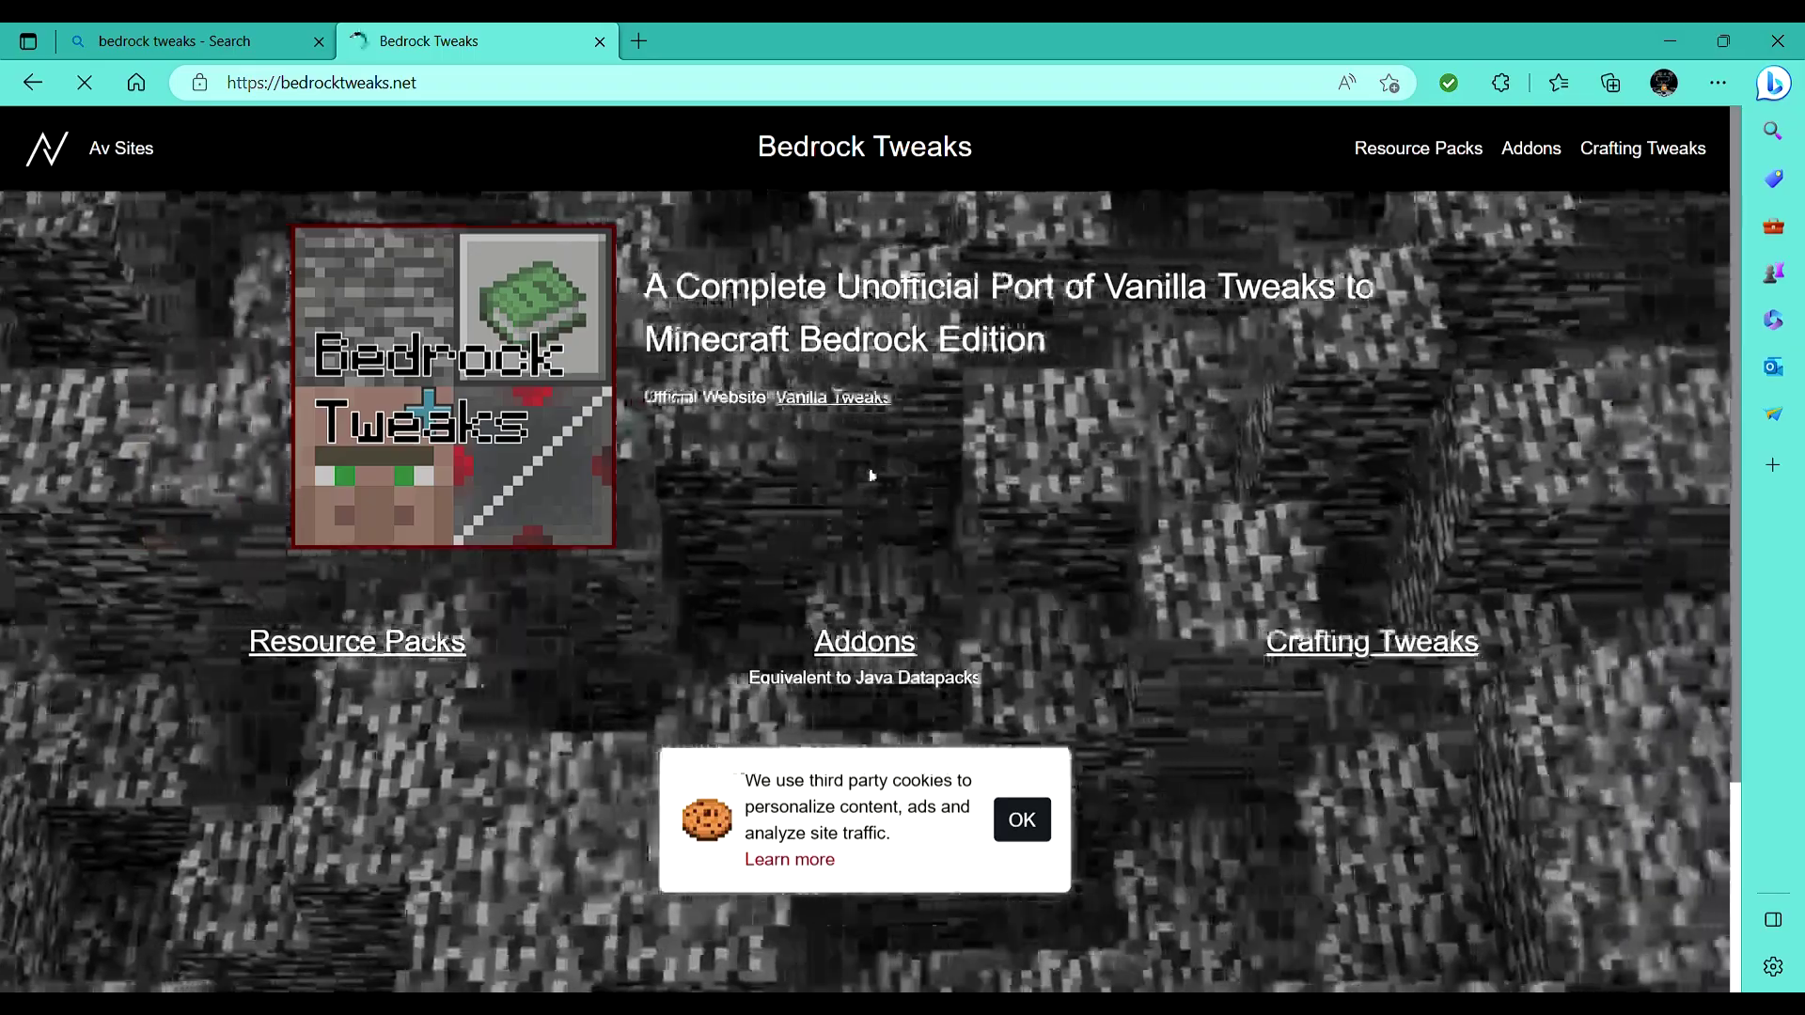
{"action": "scroll", "coordinate": [879, 494], "scroll_direction": "down", "scroll_amount": 1}
{"action": "scroll", "coordinate": [1023, 703], "scroll_direction": "up", "scroll_amount": 1}
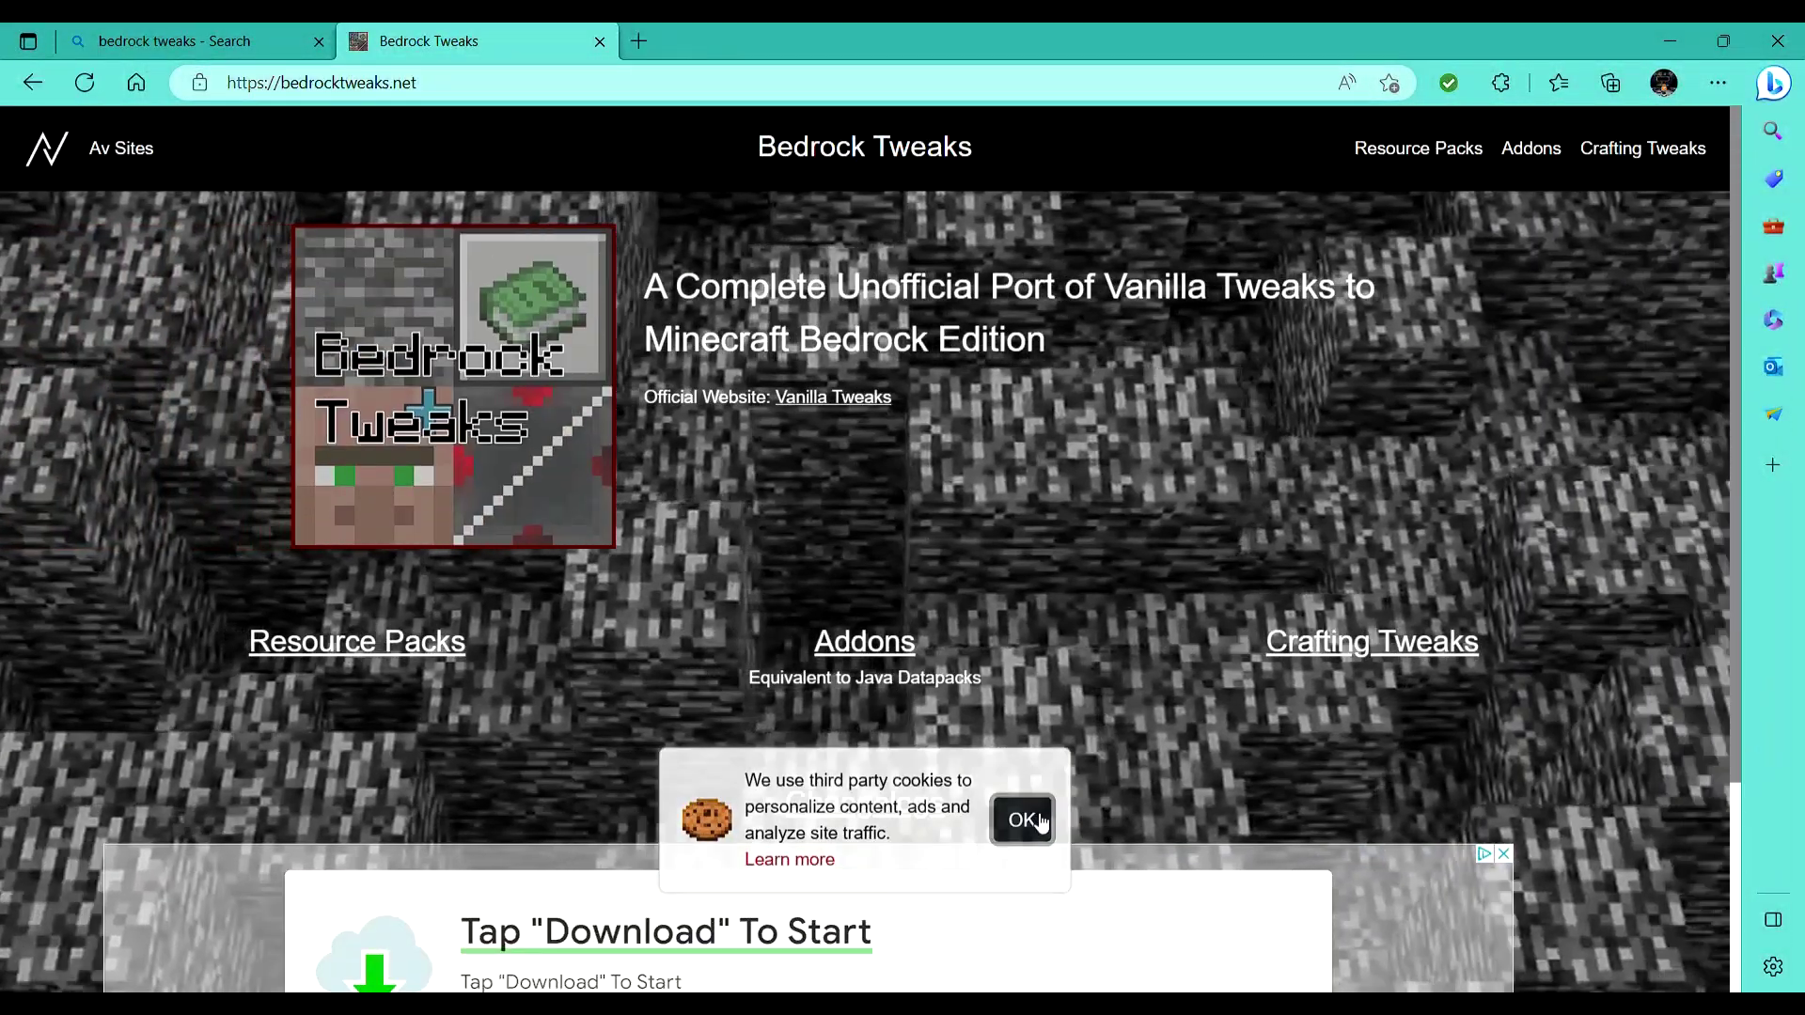
{"action": "left_click", "coordinate": [1022, 820]}
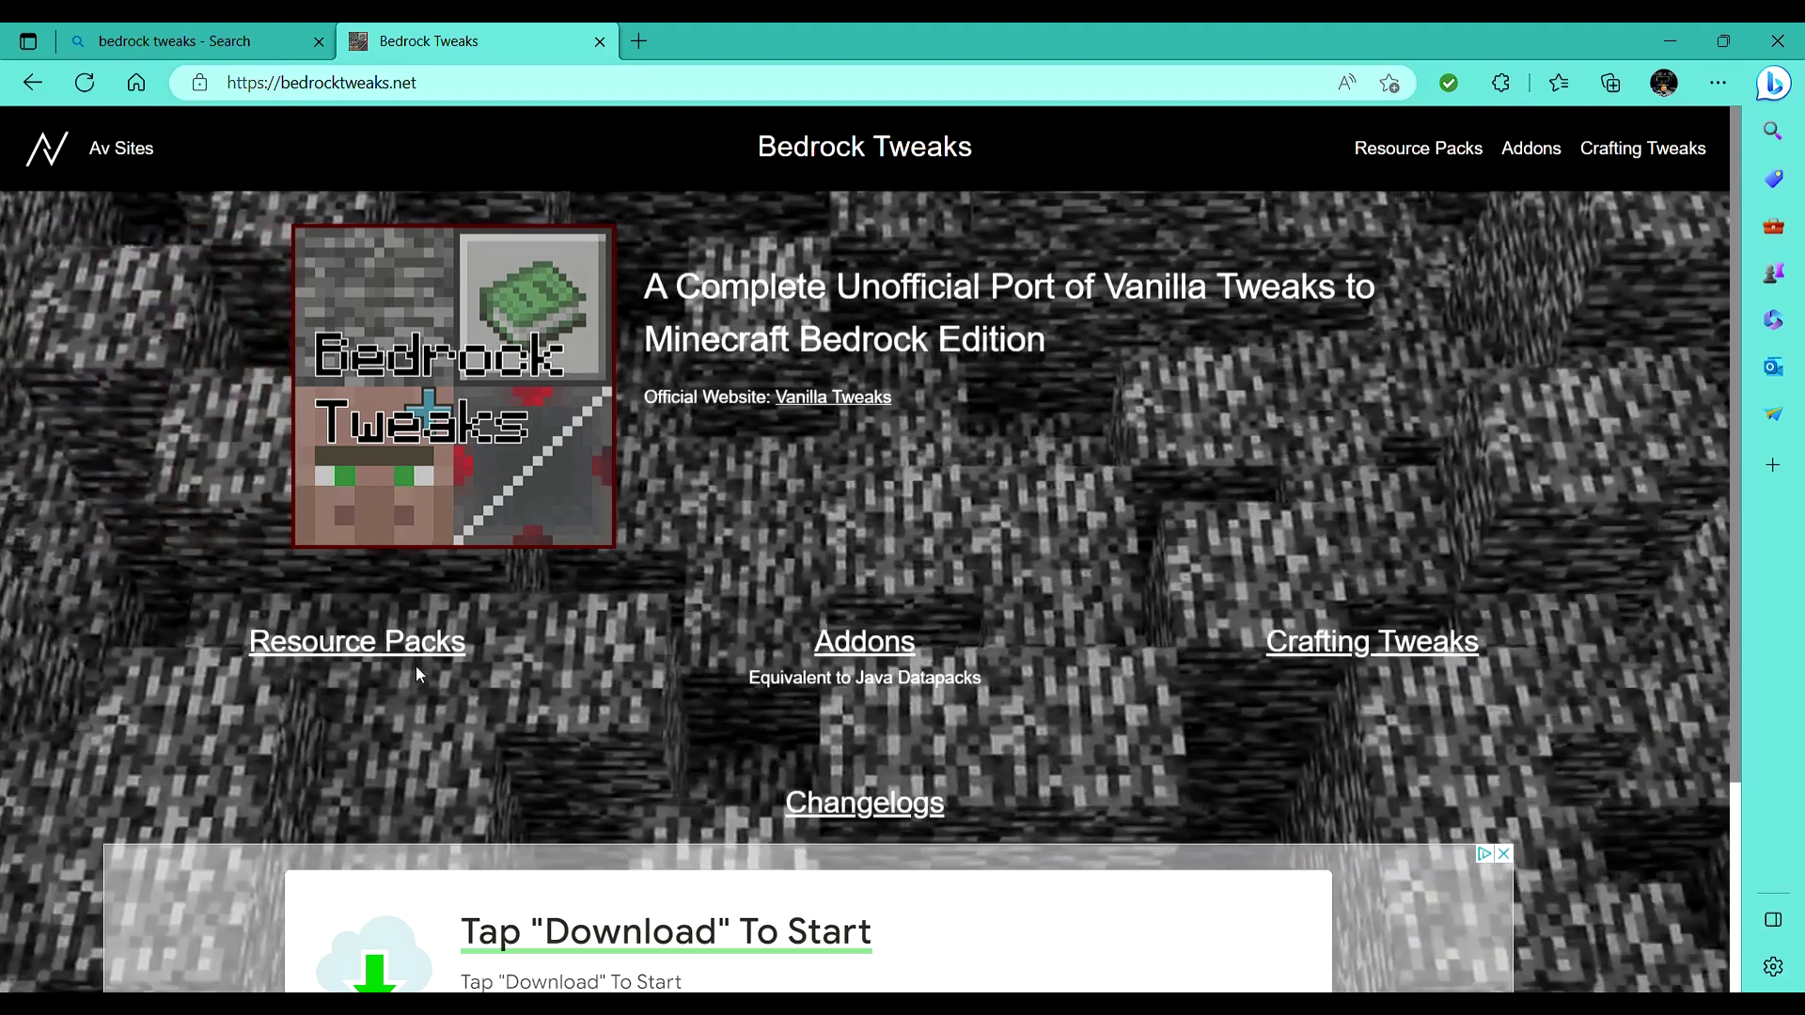
{"action": "left_click", "coordinate": [419, 651]}
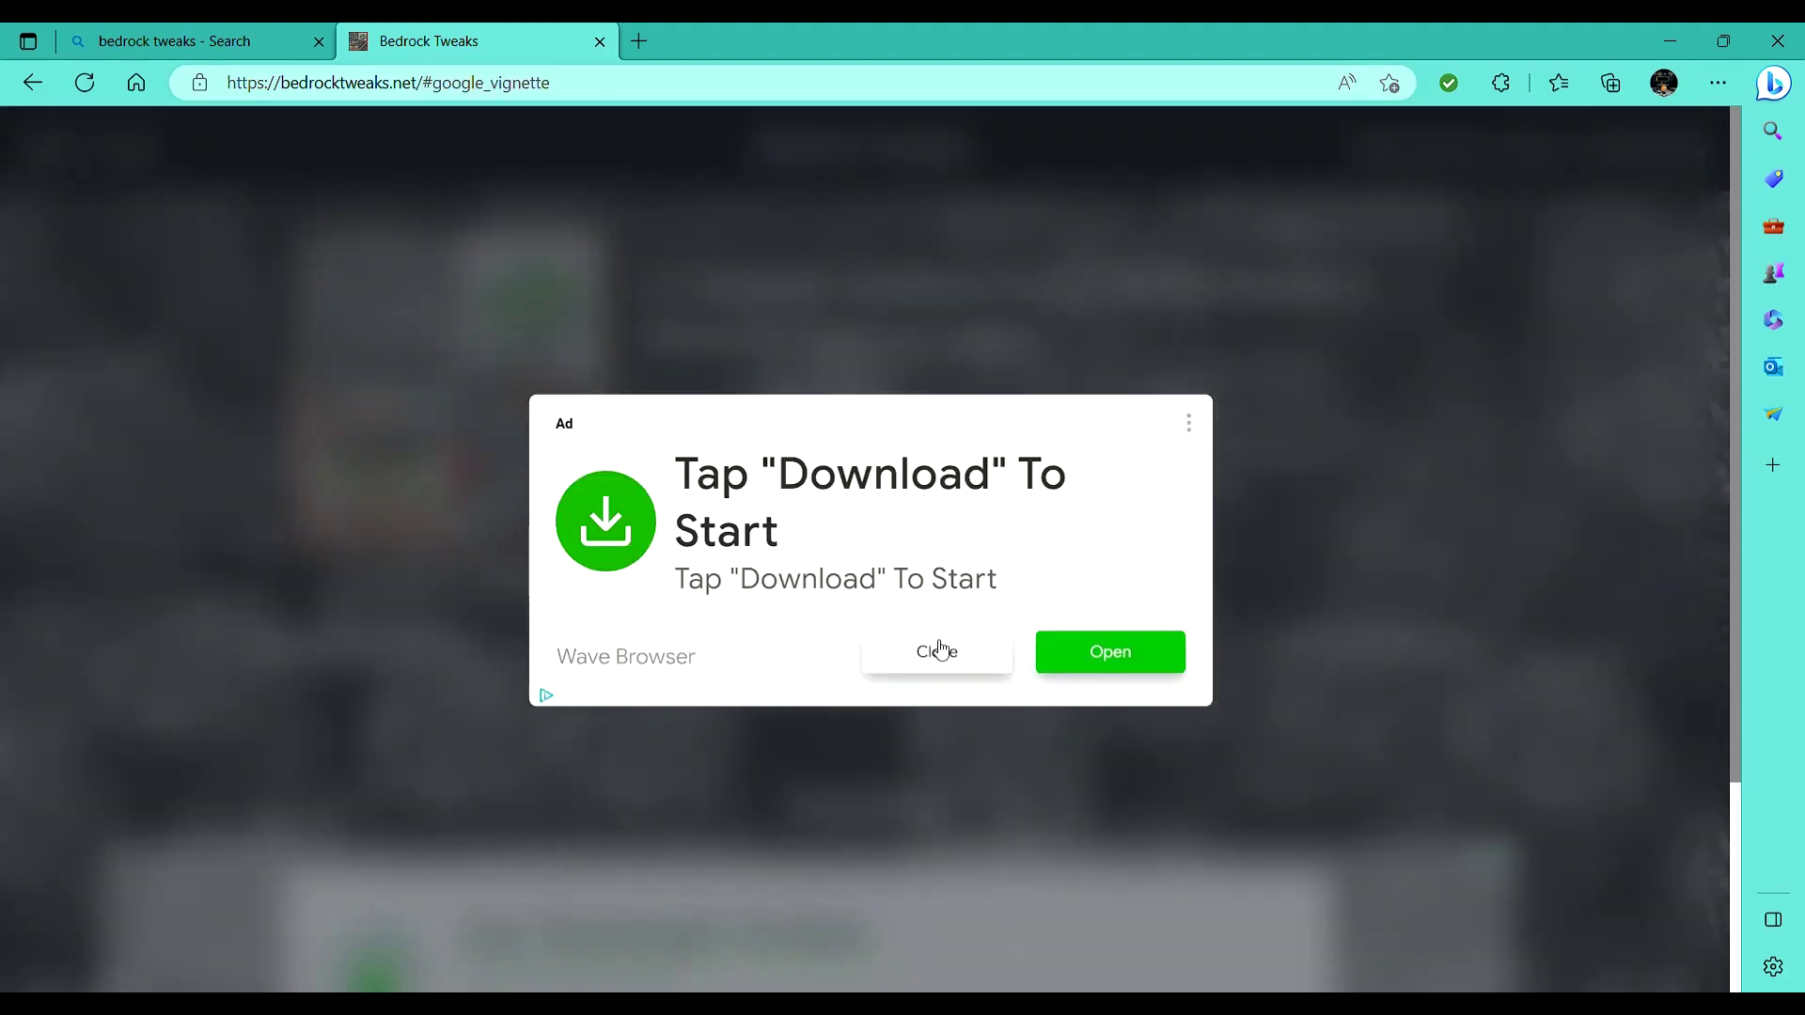
{"action": "left_click", "coordinate": [939, 654]}
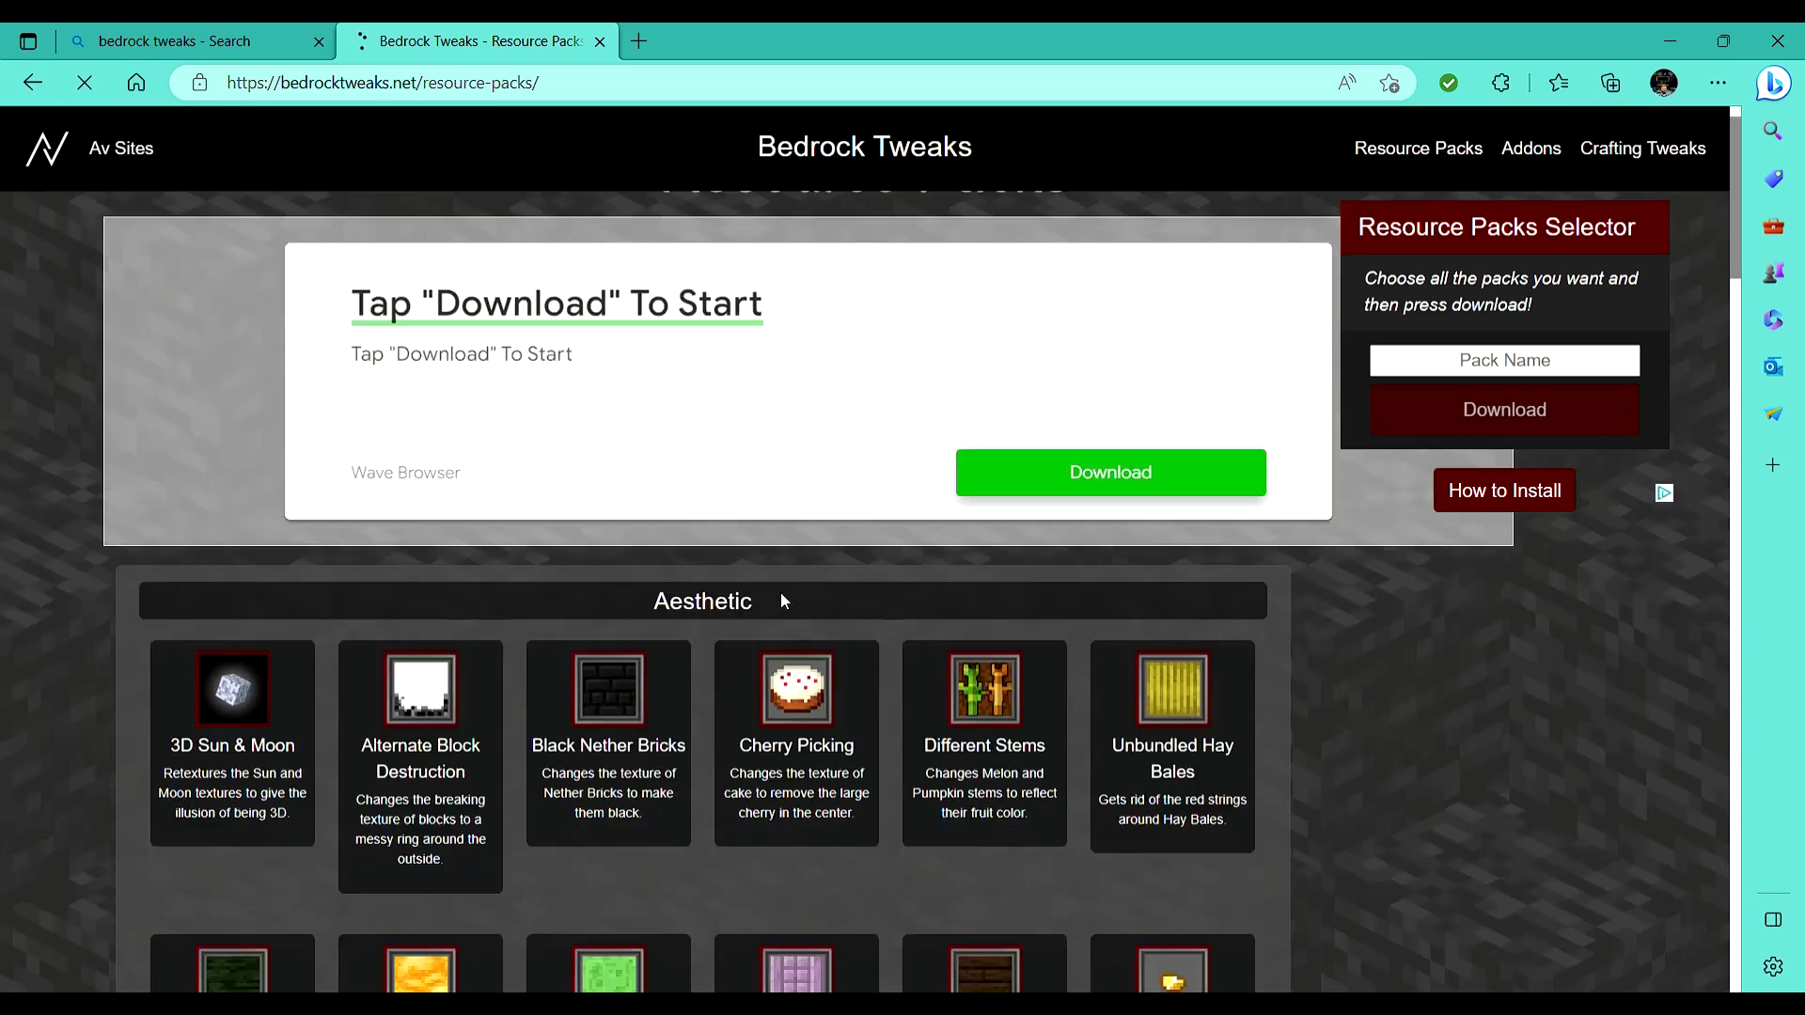
Select Alternate Block Destruction, Unbundled Dried Kelp, Different Stems, Unbundled Hay Bales, Softer Wool and Brown Leather.
{"action": "scroll", "coordinate": [783, 599], "scroll_direction": "down", "scroll_amount": 3}
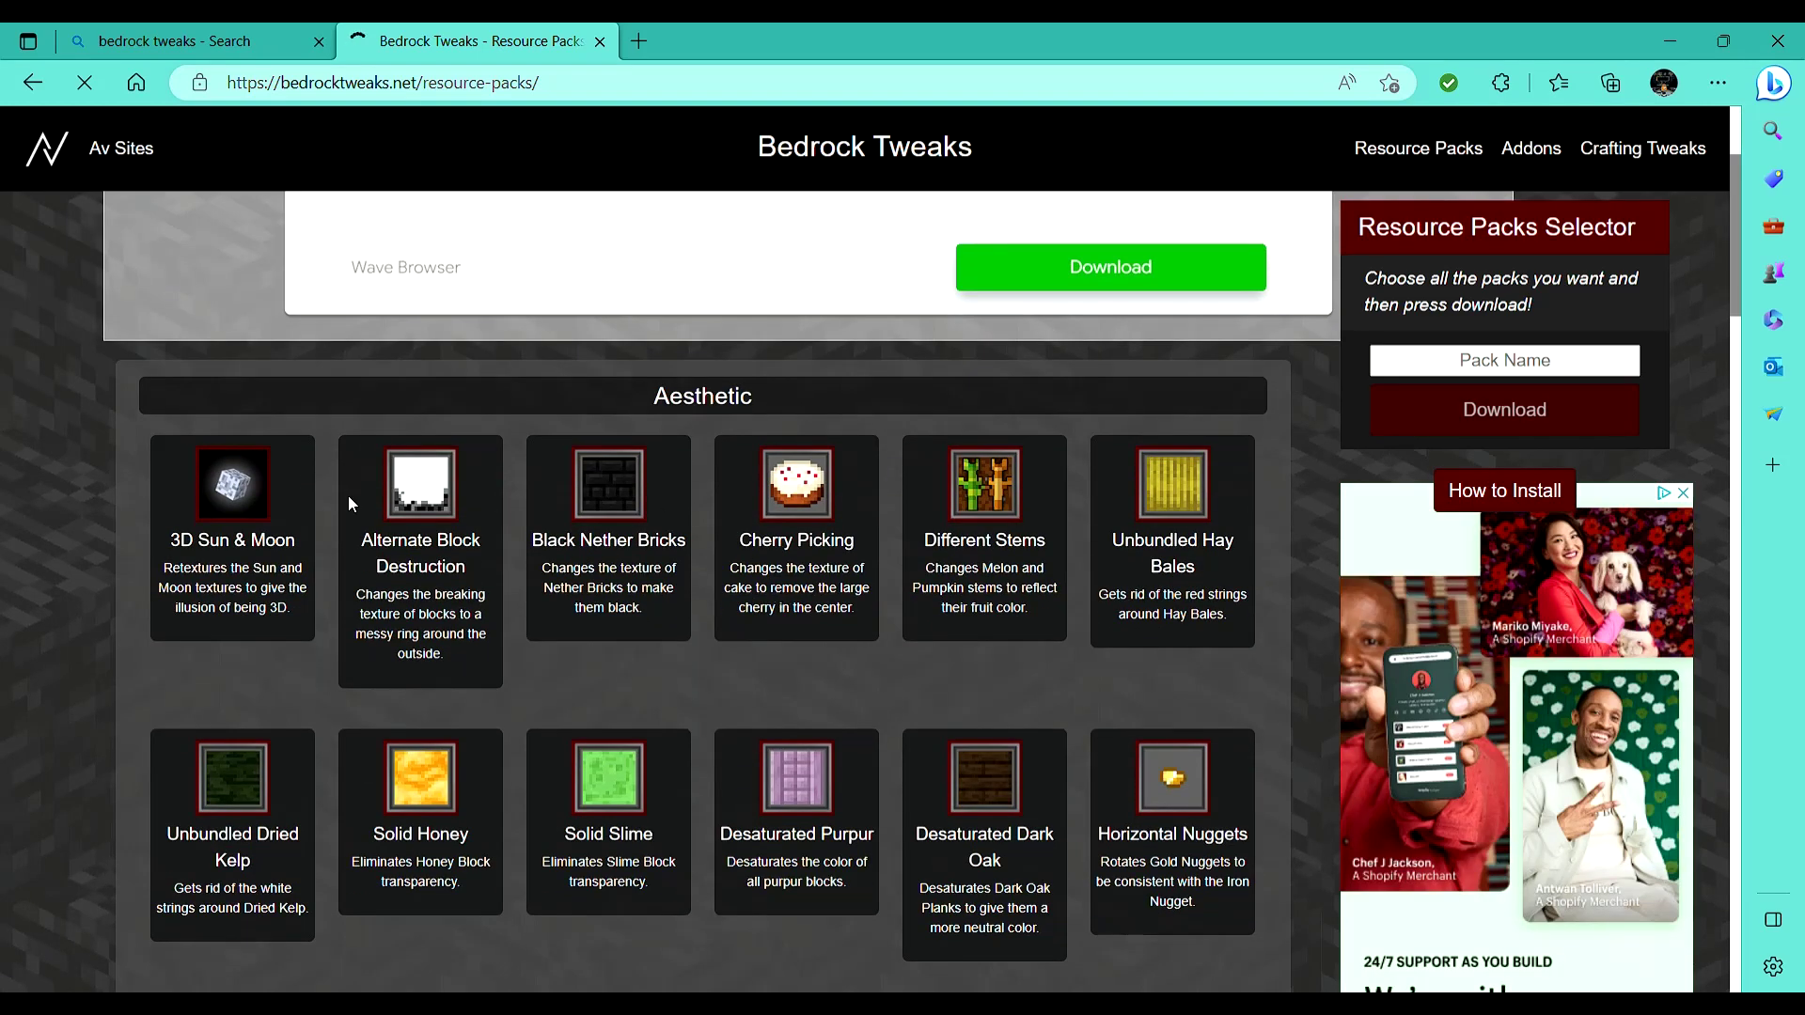
{"action": "left_click", "coordinate": [414, 509]}
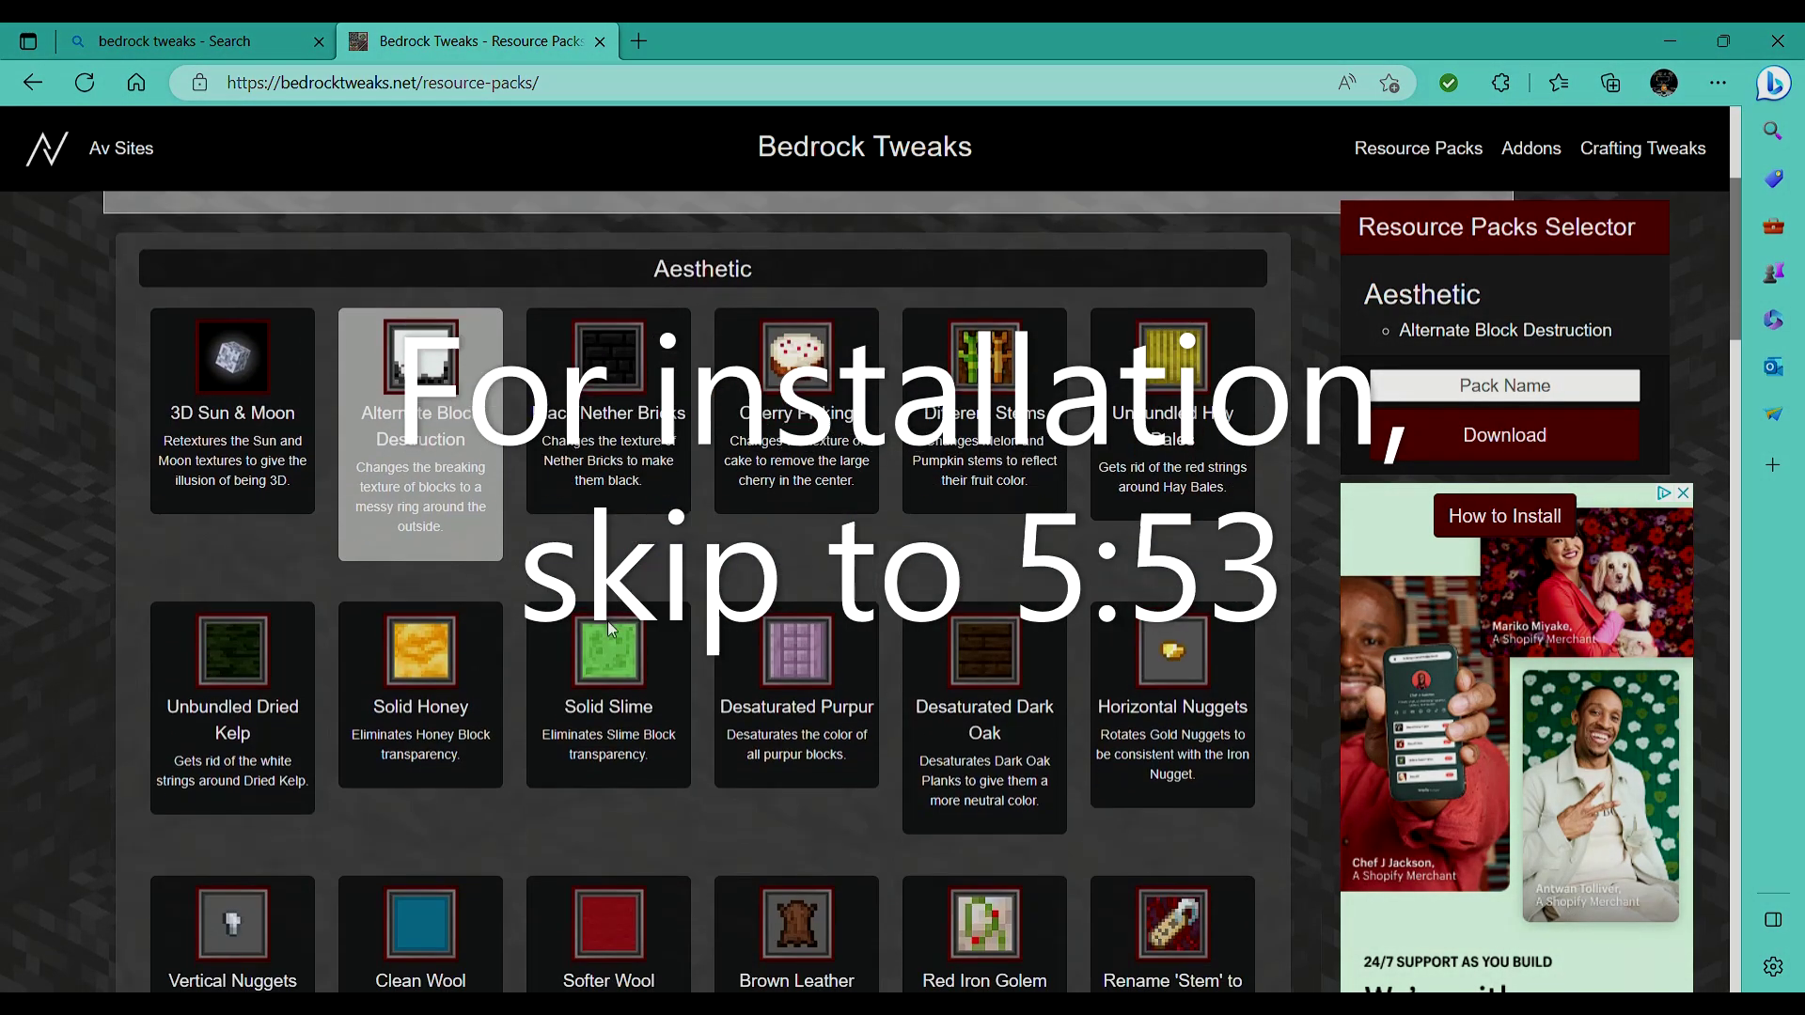
{"action": "left_click", "coordinate": [252, 667]}
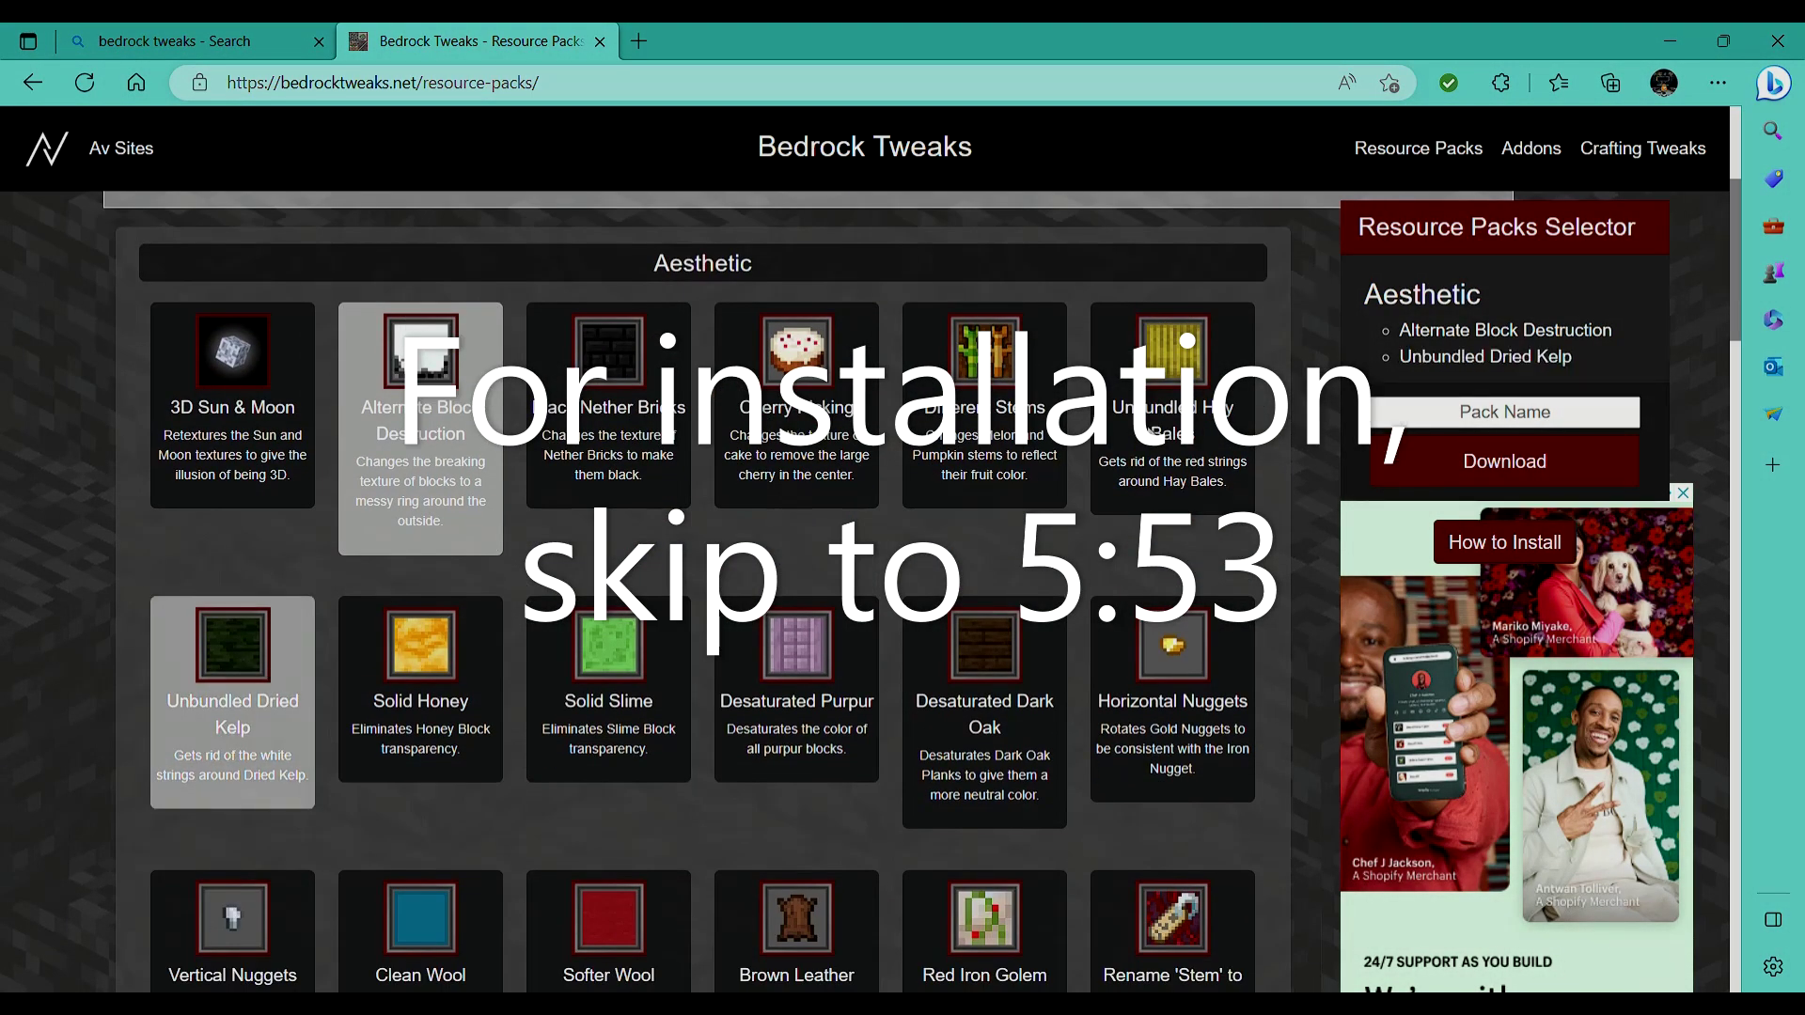
{"action": "left_click", "coordinate": [1211, 428]}
{"action": "left_click", "coordinate": [984, 405]}
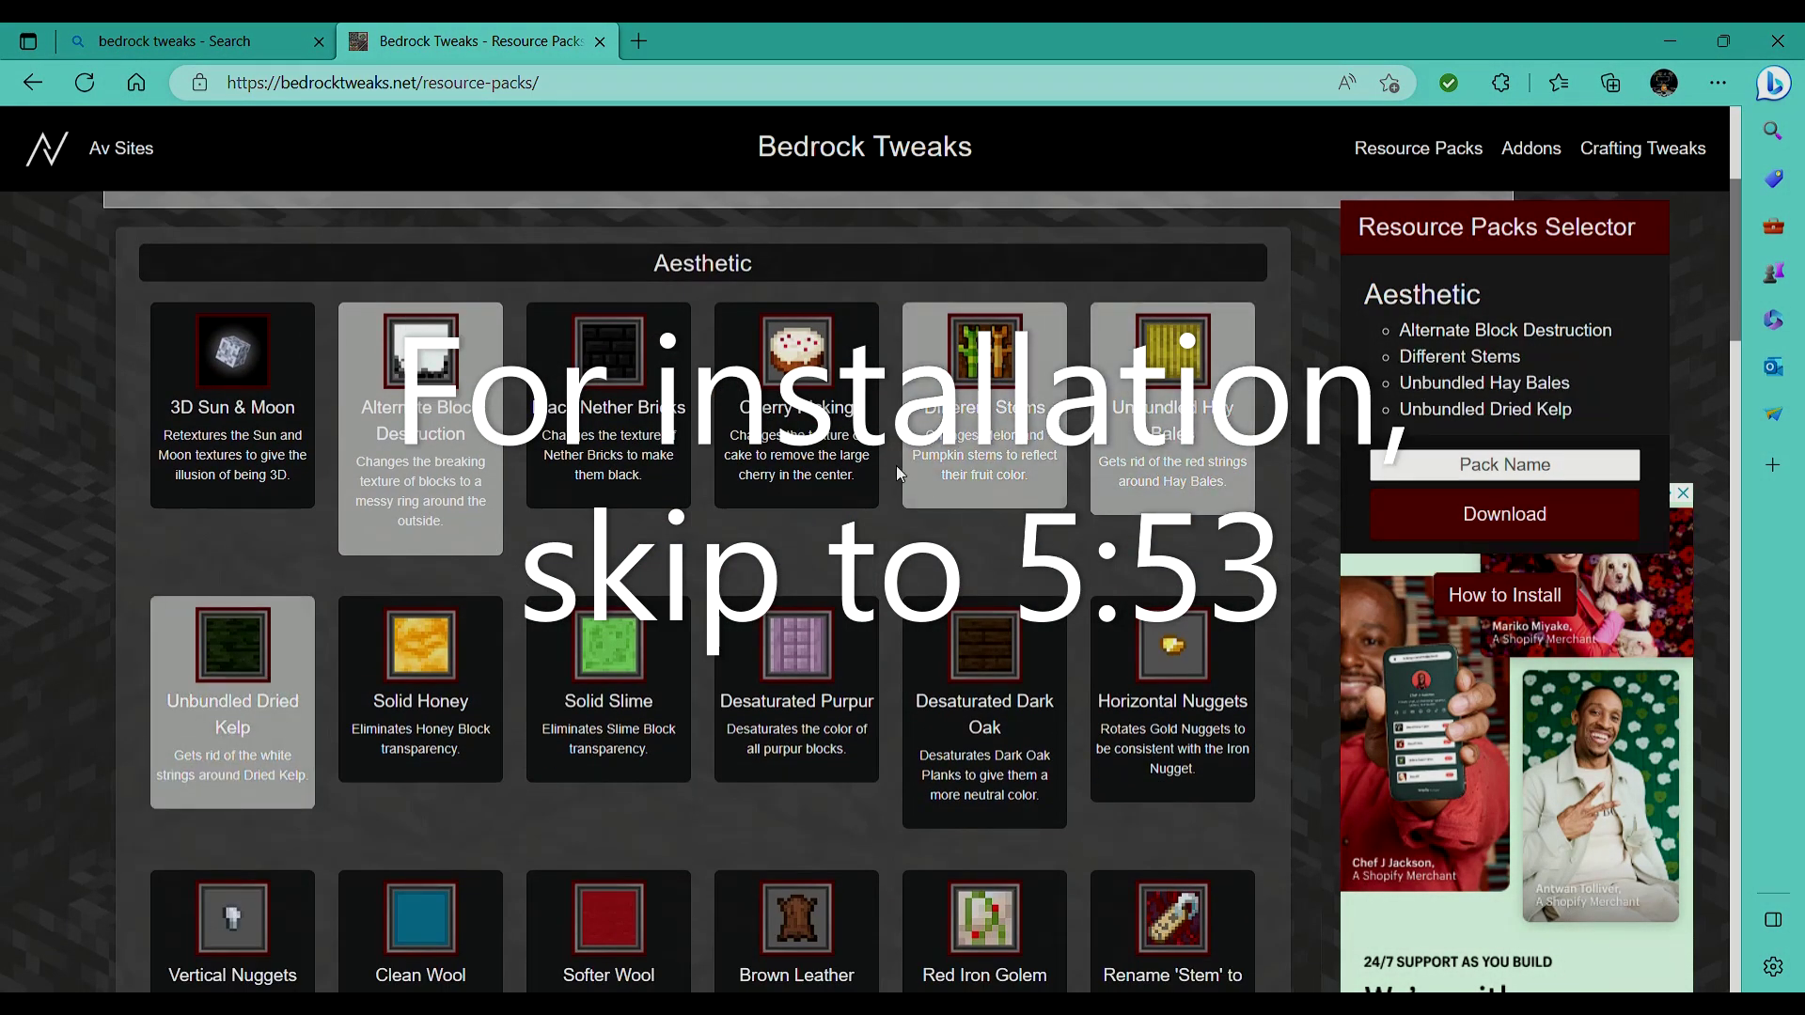
{"action": "scroll", "coordinate": [884, 467], "scroll_direction": "down", "scroll_amount": 3}
{"action": "left_click", "coordinate": [658, 660]}
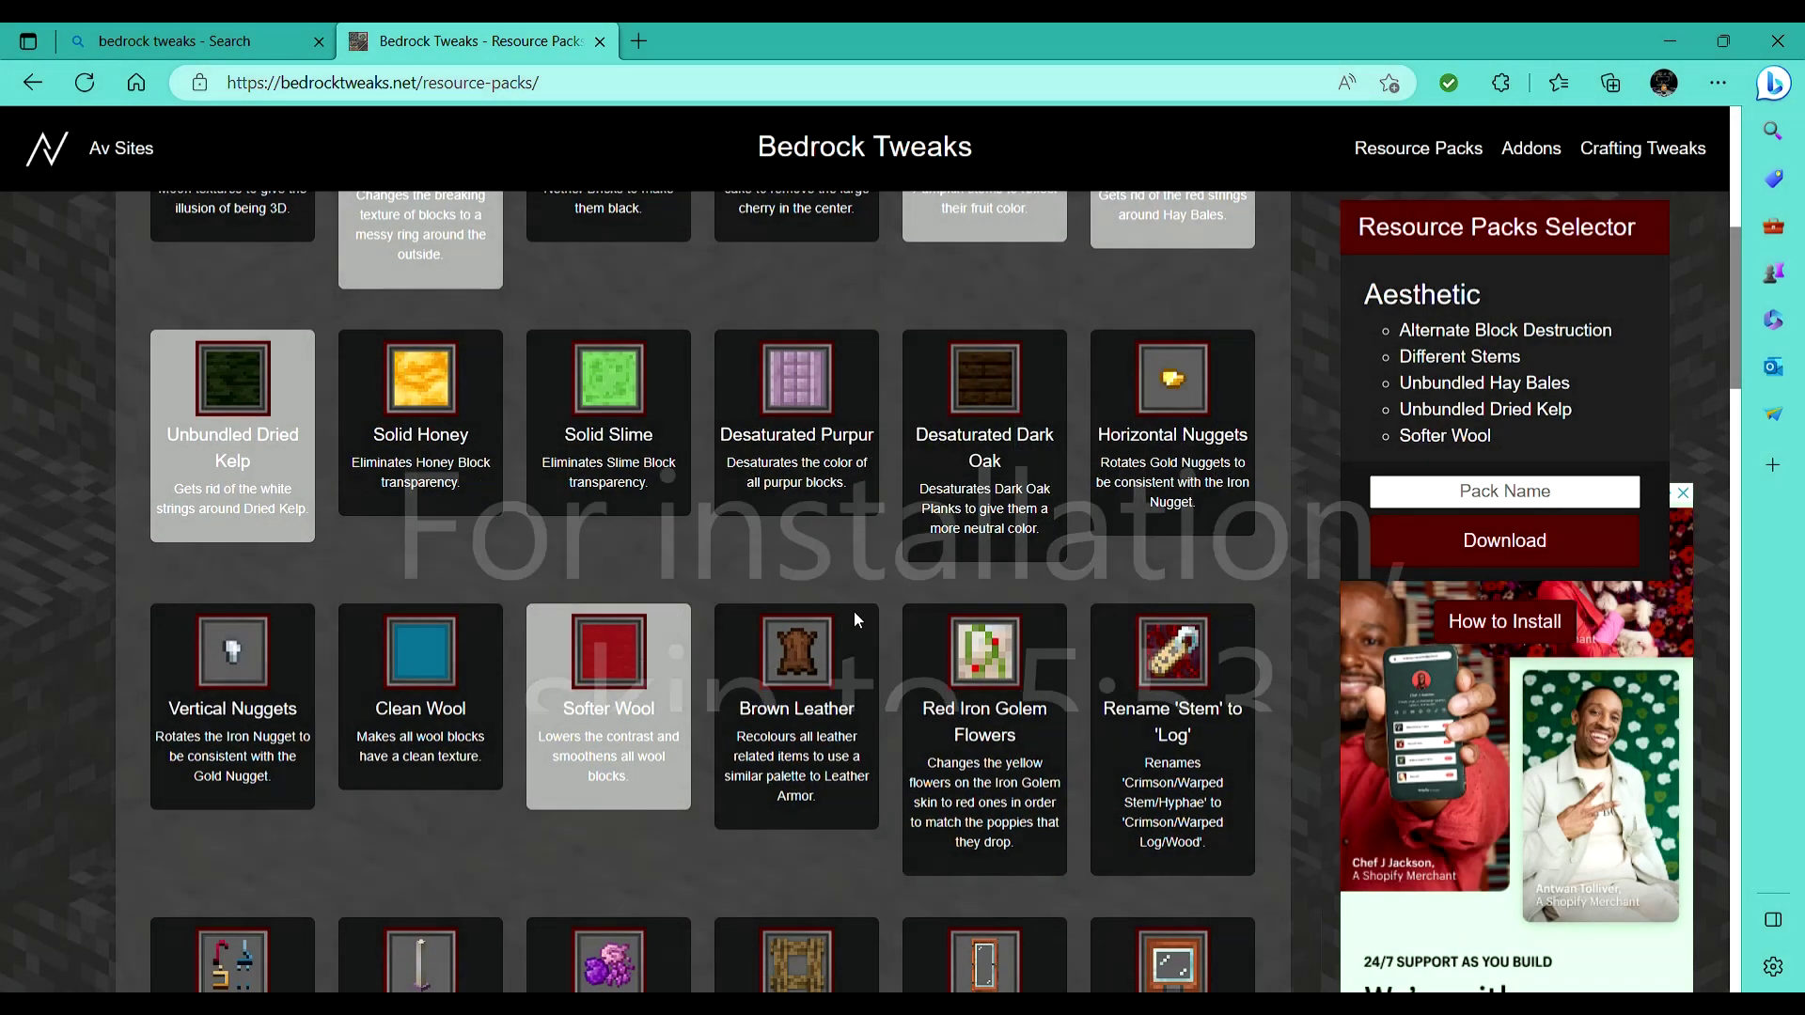
{"action": "left_click", "coordinate": [826, 659]}
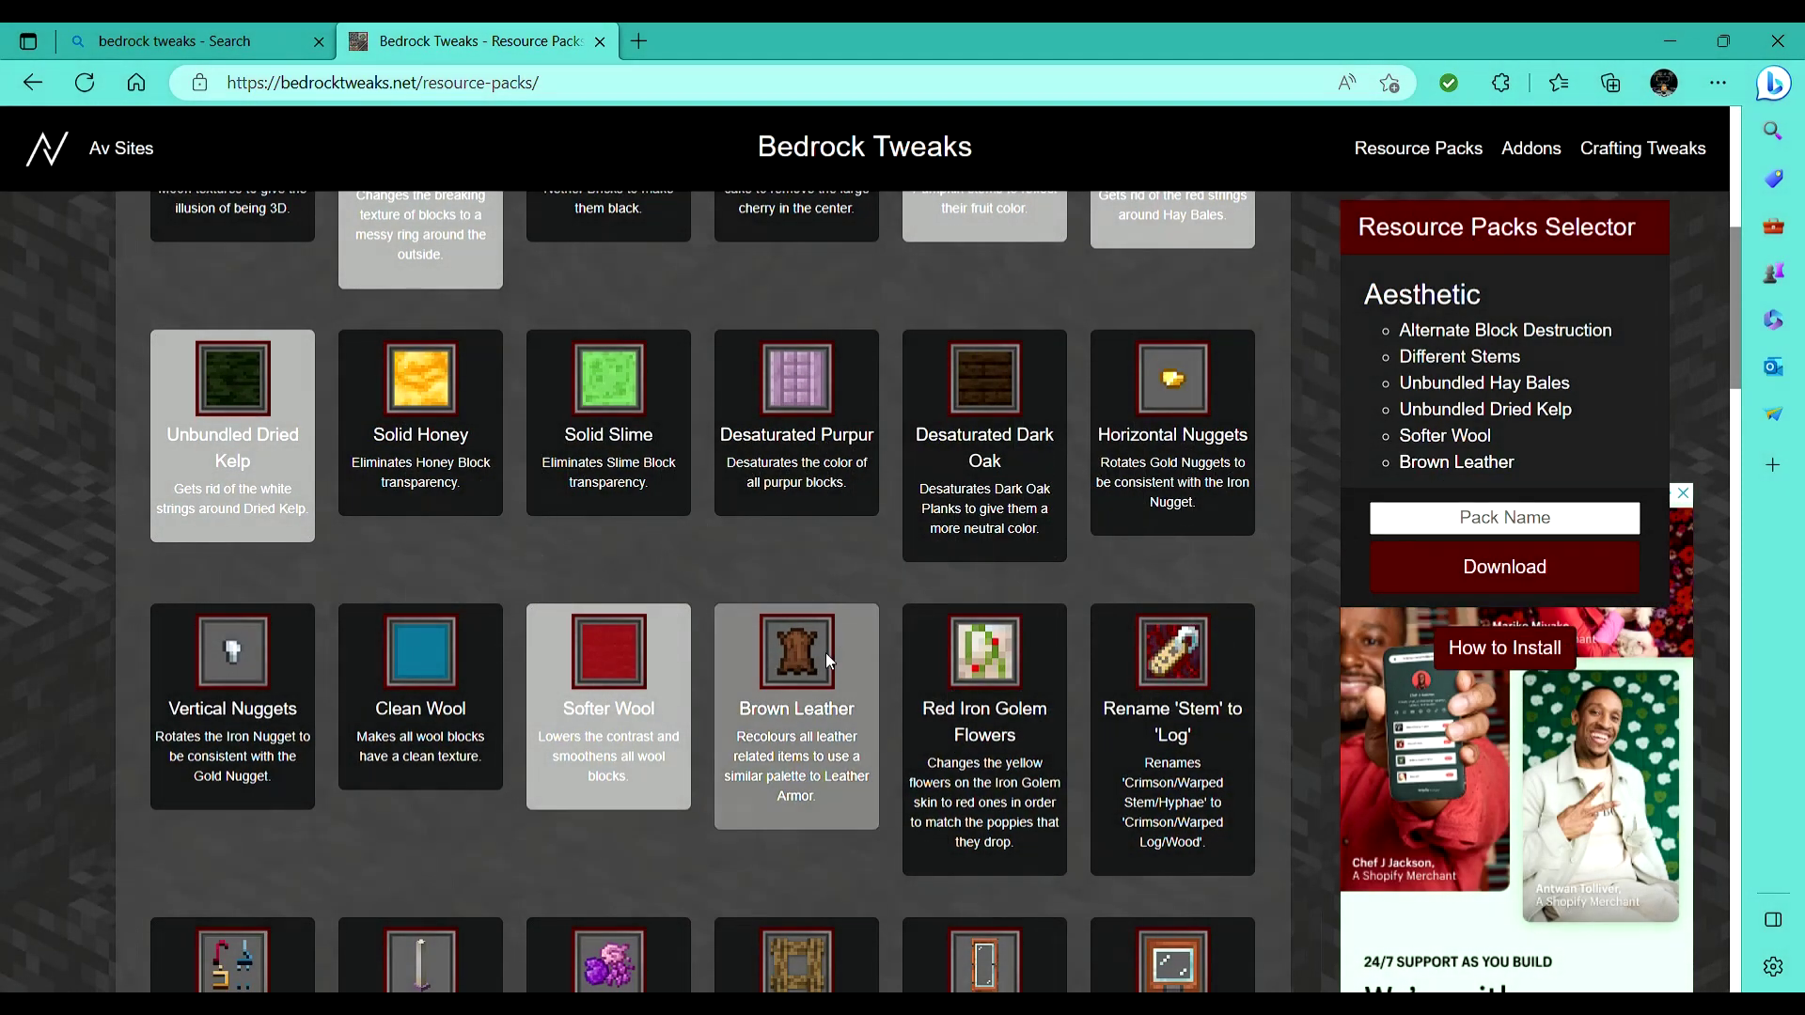
Select Ashless Campfires, Unique Dyes, Bed Icons, Splash Bottle o' Enchanting and Flint Tipped Arrows.
{"action": "scroll", "coordinate": [825, 660], "scroll_direction": "down", "scroll_amount": 2}
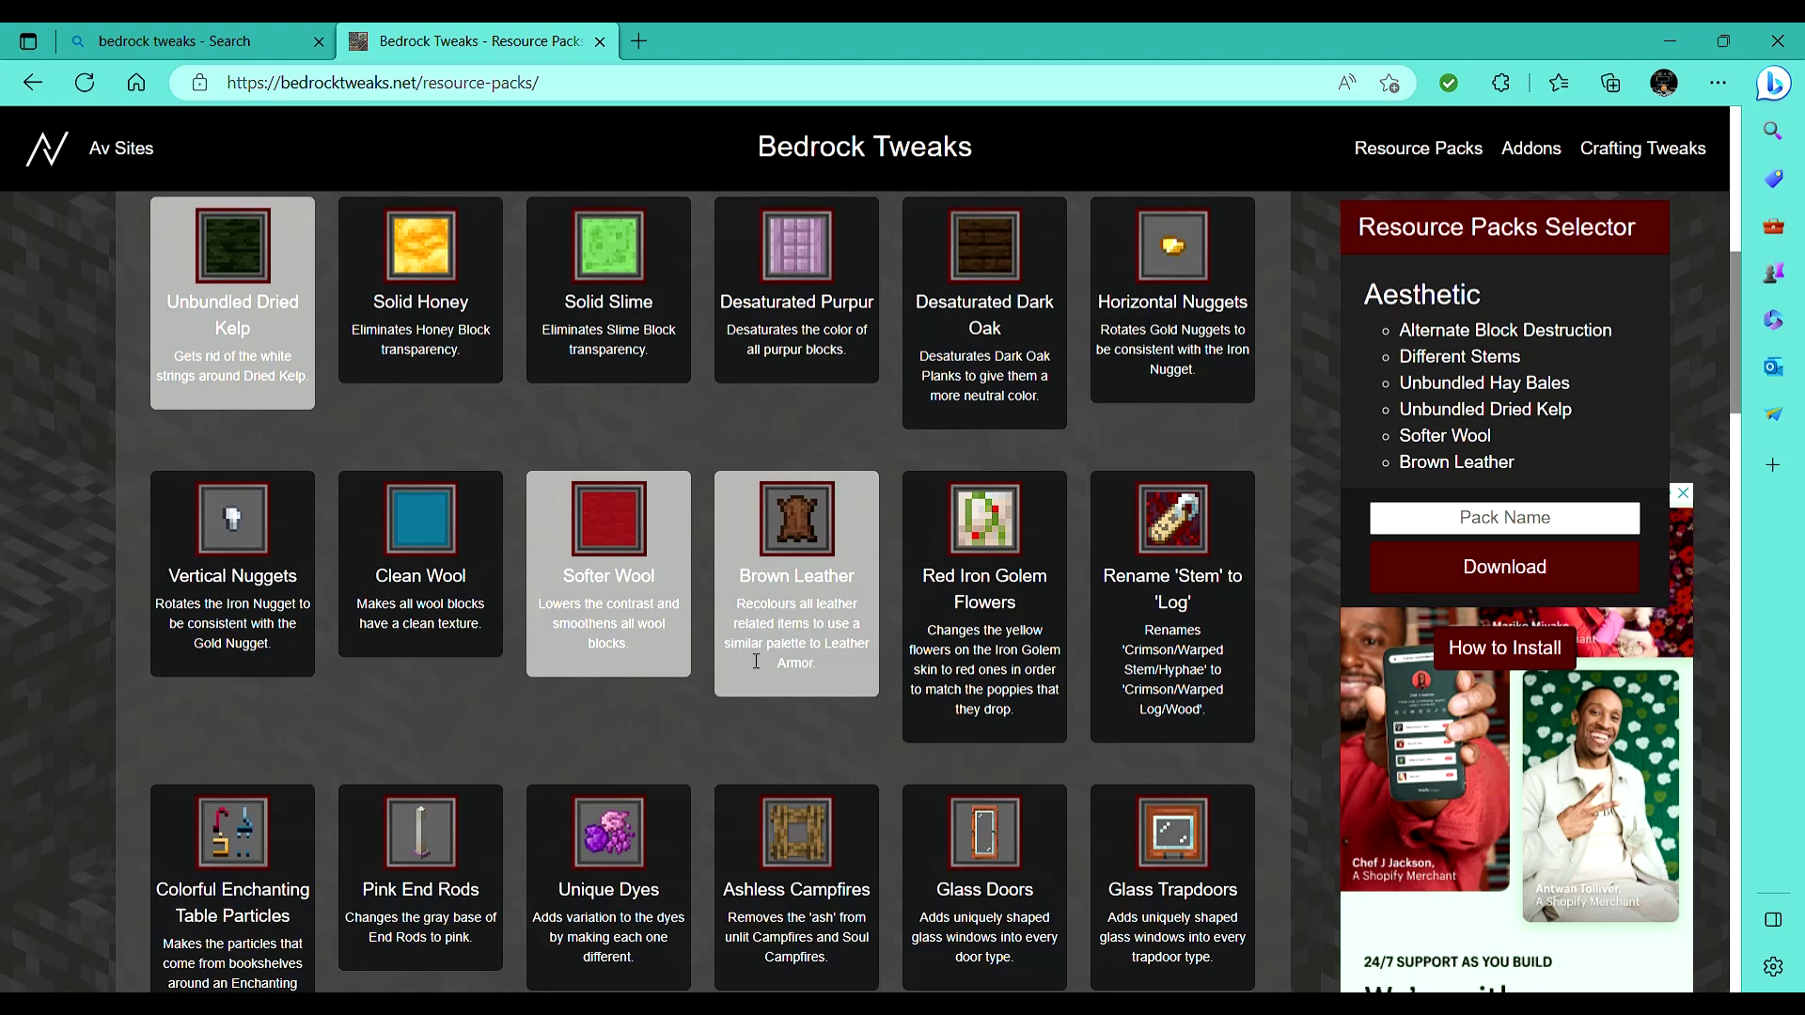
{"action": "scroll", "coordinate": [752, 662], "scroll_direction": "down", "scroll_amount": 3}
{"action": "left_click", "coordinate": [814, 581]}
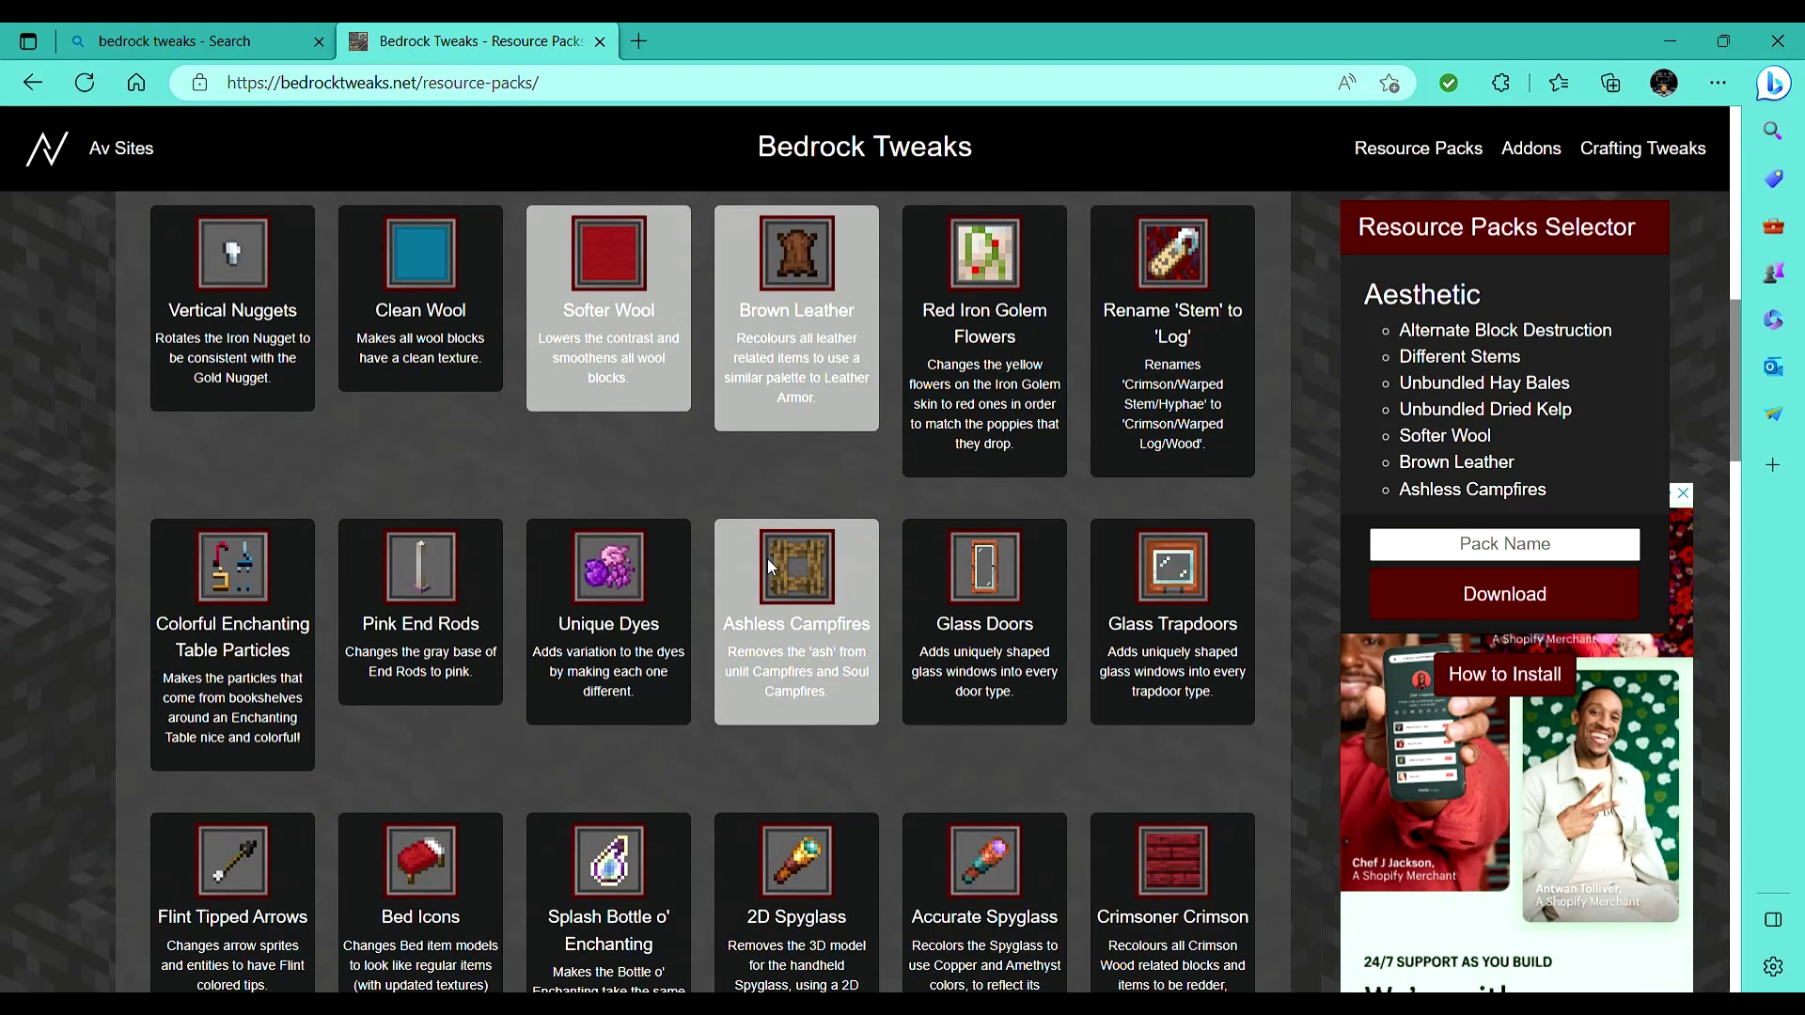
{"action": "left_click", "coordinate": [661, 579]}
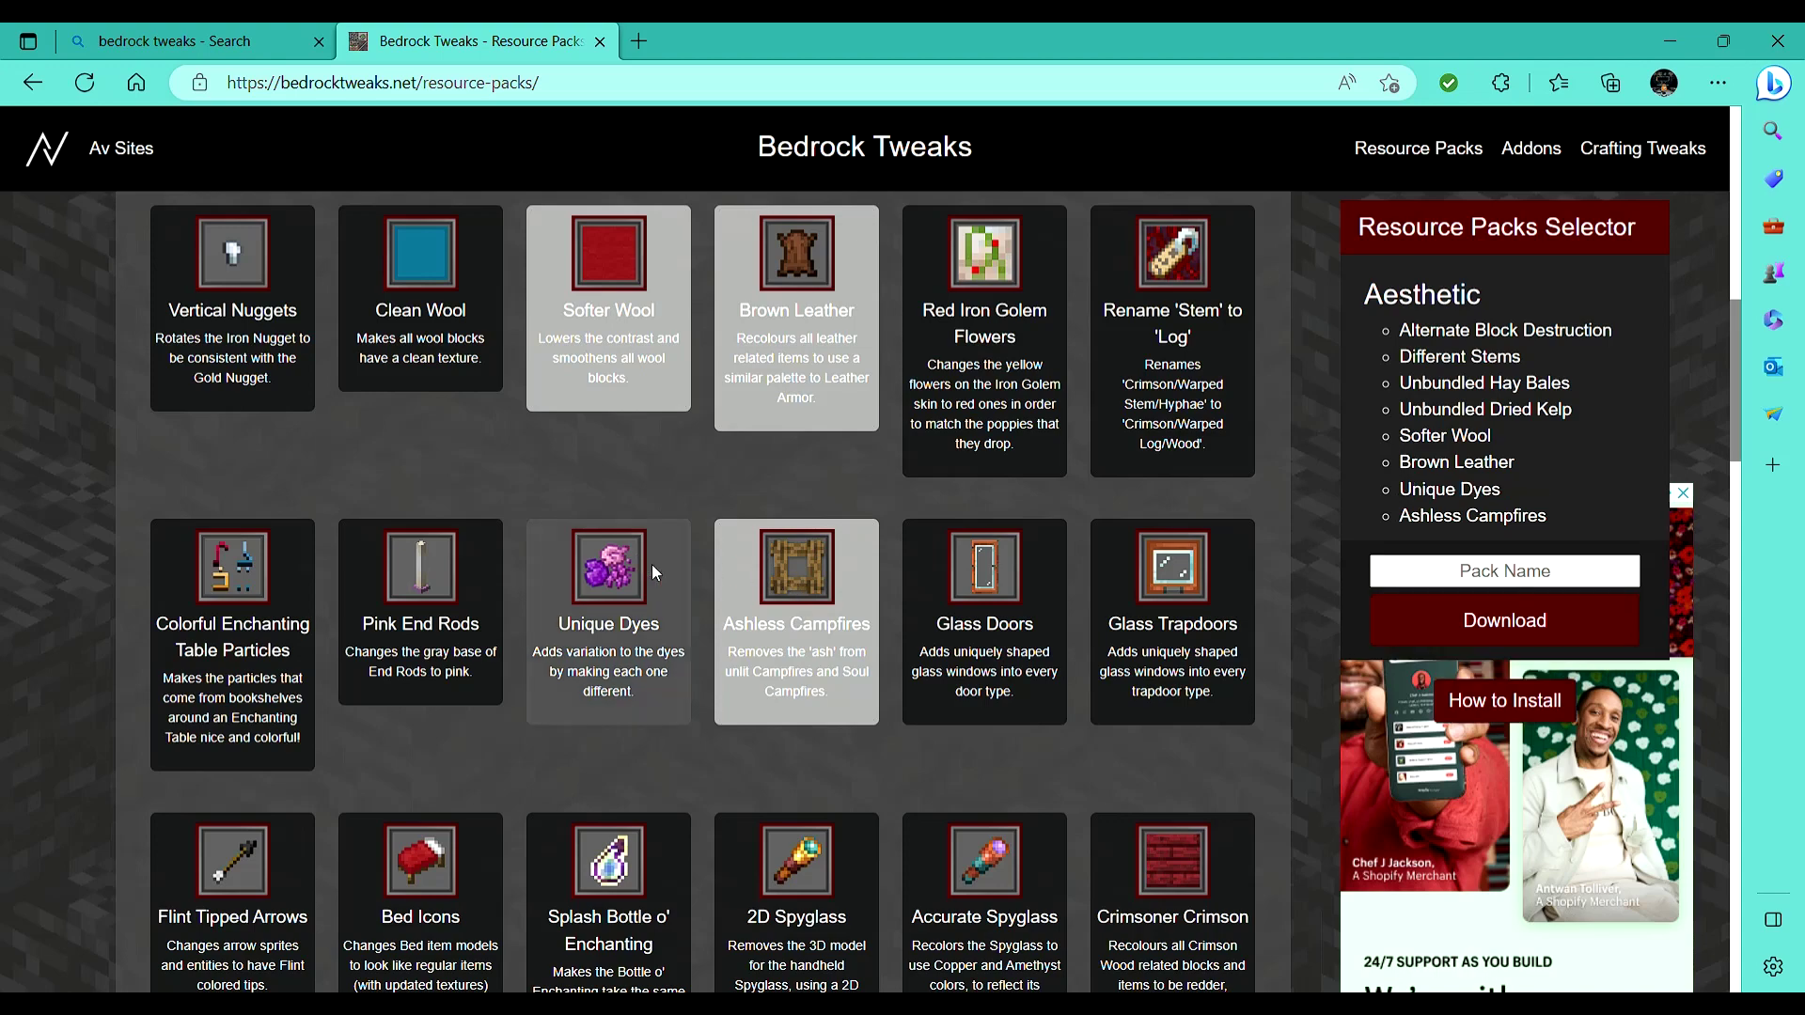
{"action": "scroll", "coordinate": [661, 579], "scroll_direction": "down", "scroll_amount": 3}
{"action": "left_click", "coordinate": [609, 658]}
{"action": "left_click", "coordinate": [421, 658]}
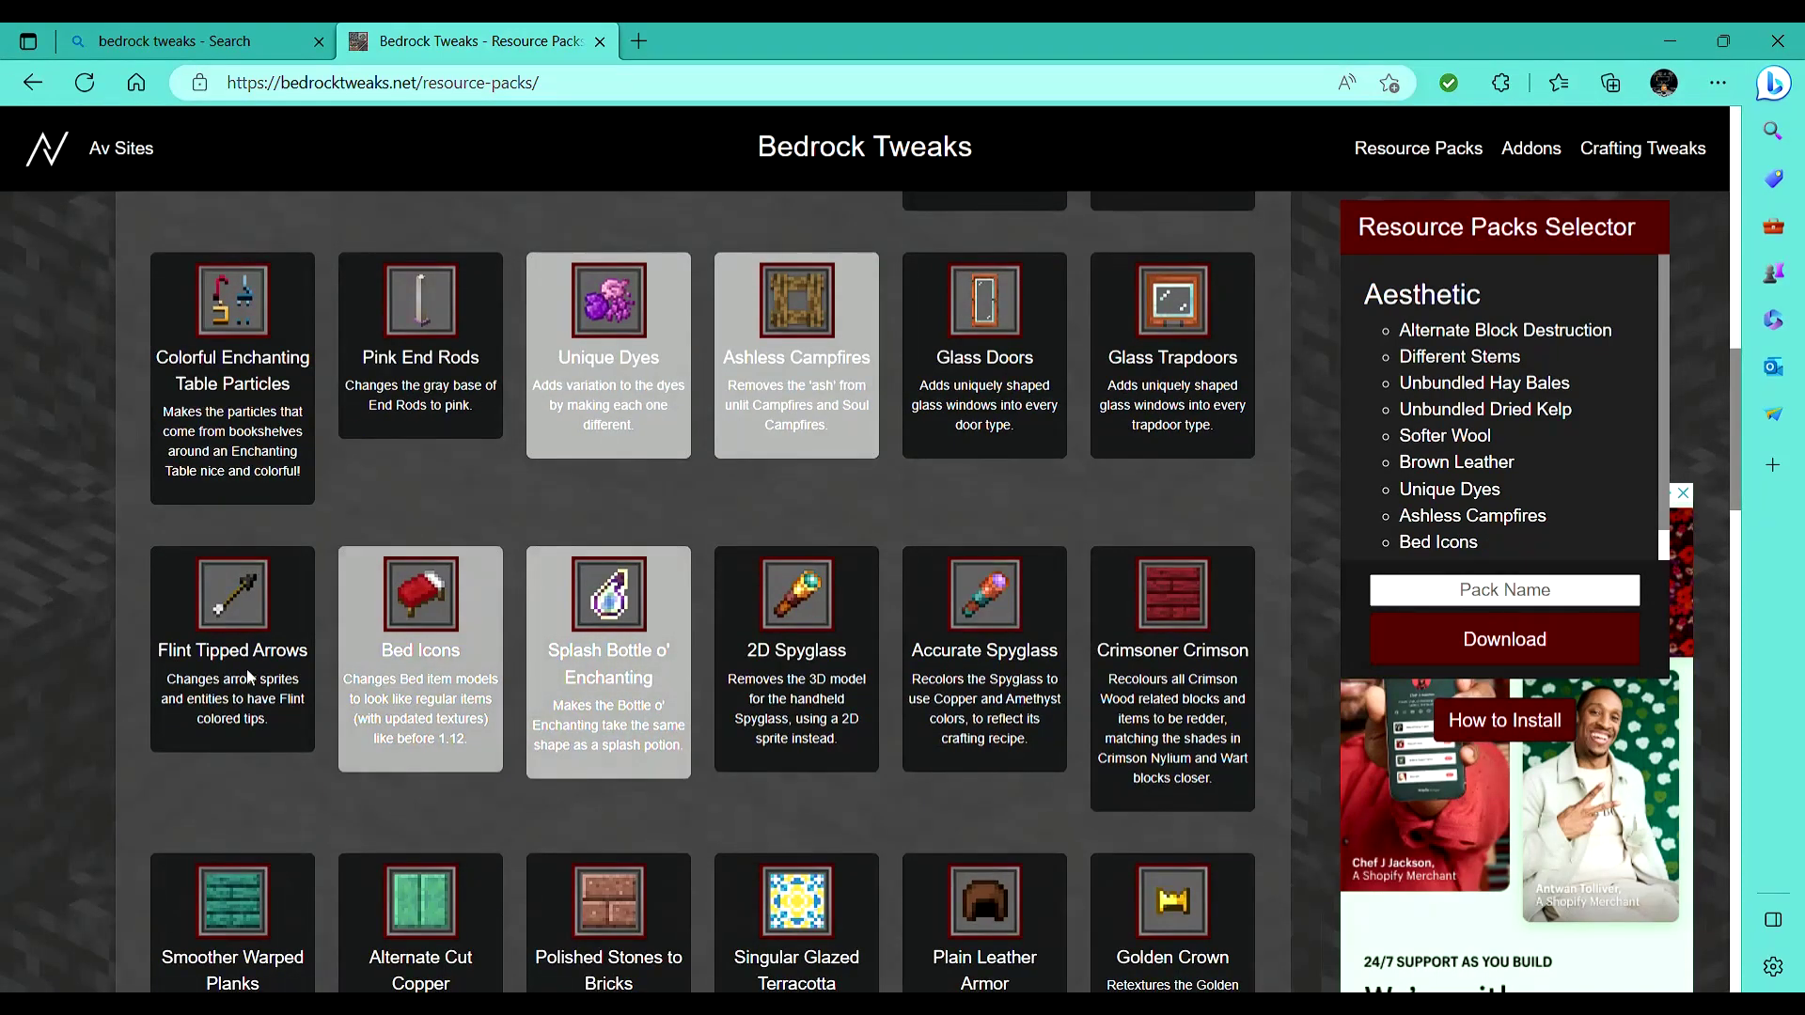
{"action": "left_click", "coordinate": [250, 677]}
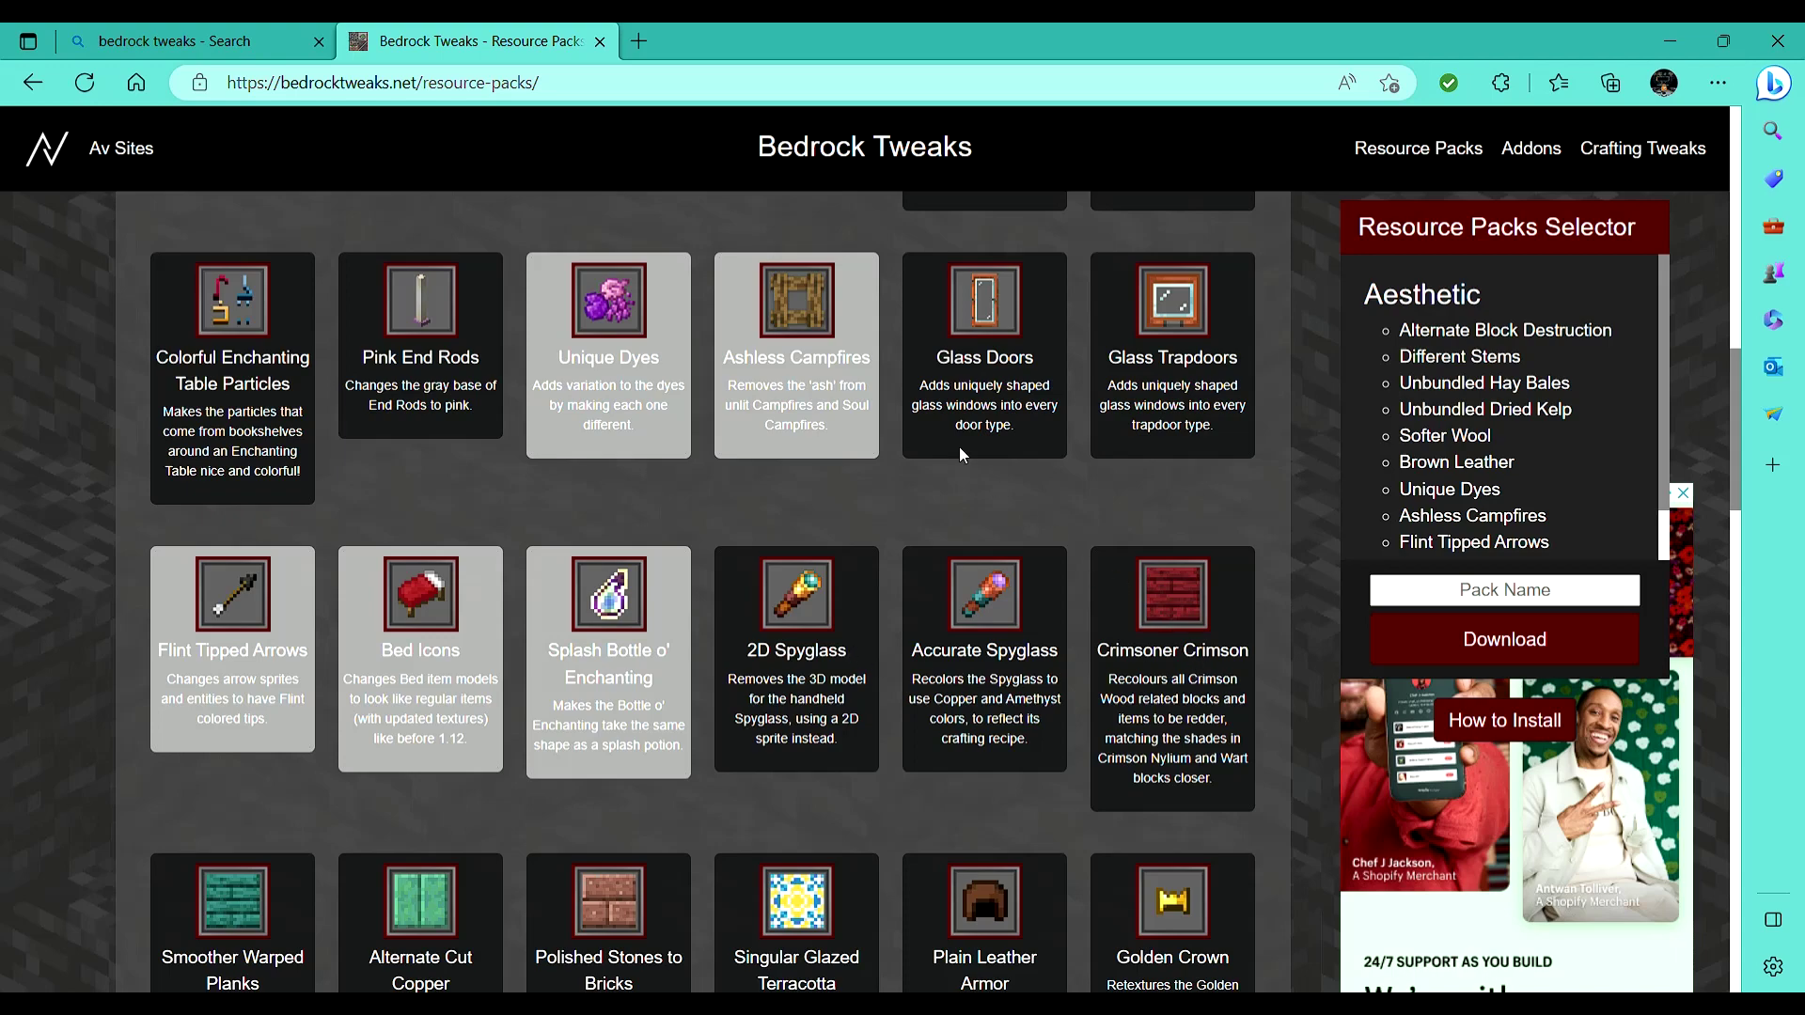
Select Golden Crown, Plain Leather Armor, Singular Glazed Terracotta and Polished Stones to Bricks, then expand Terrain.
{"action": "scroll", "coordinate": [959, 448], "scroll_direction": "down", "scroll_amount": 4}
{"action": "left_click", "coordinate": [1158, 649]}
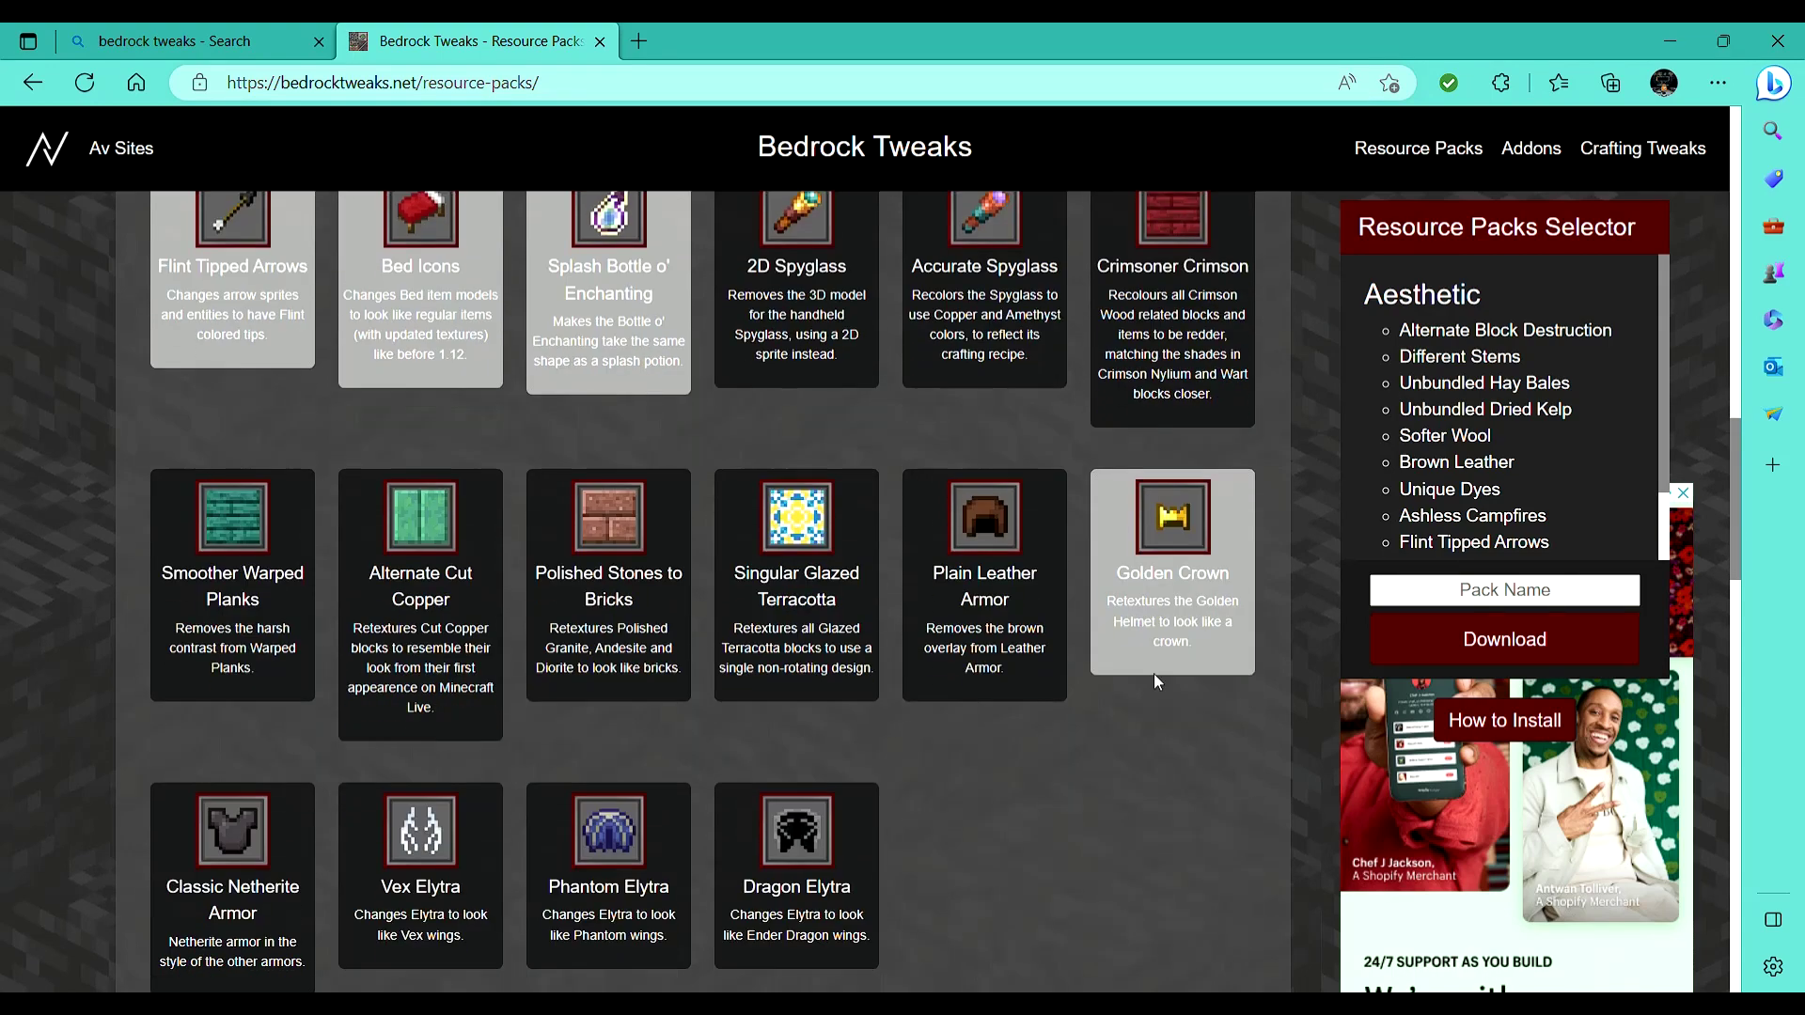
{"action": "left_click", "coordinate": [977, 602]}
{"action": "left_click", "coordinate": [756, 592]}
{"action": "left_click", "coordinate": [564, 620]}
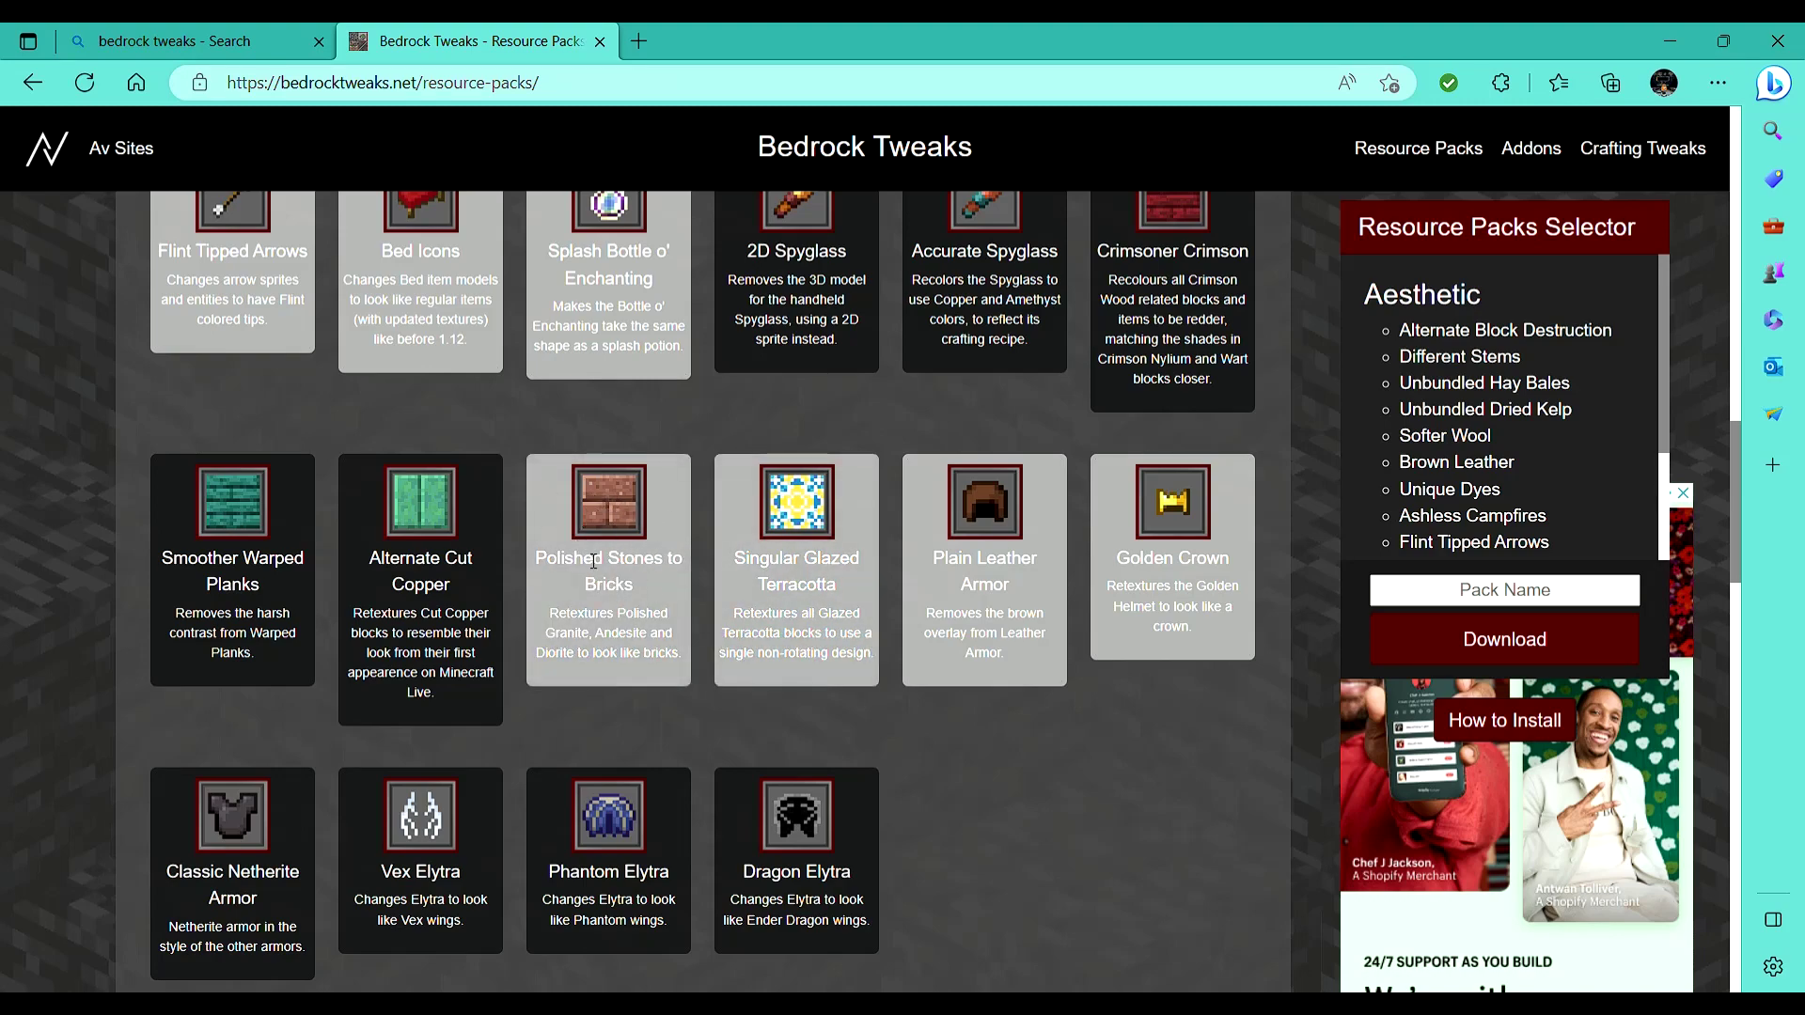
{"action": "scroll", "coordinate": [593, 561], "scroll_direction": "down", "scroll_amount": 4}
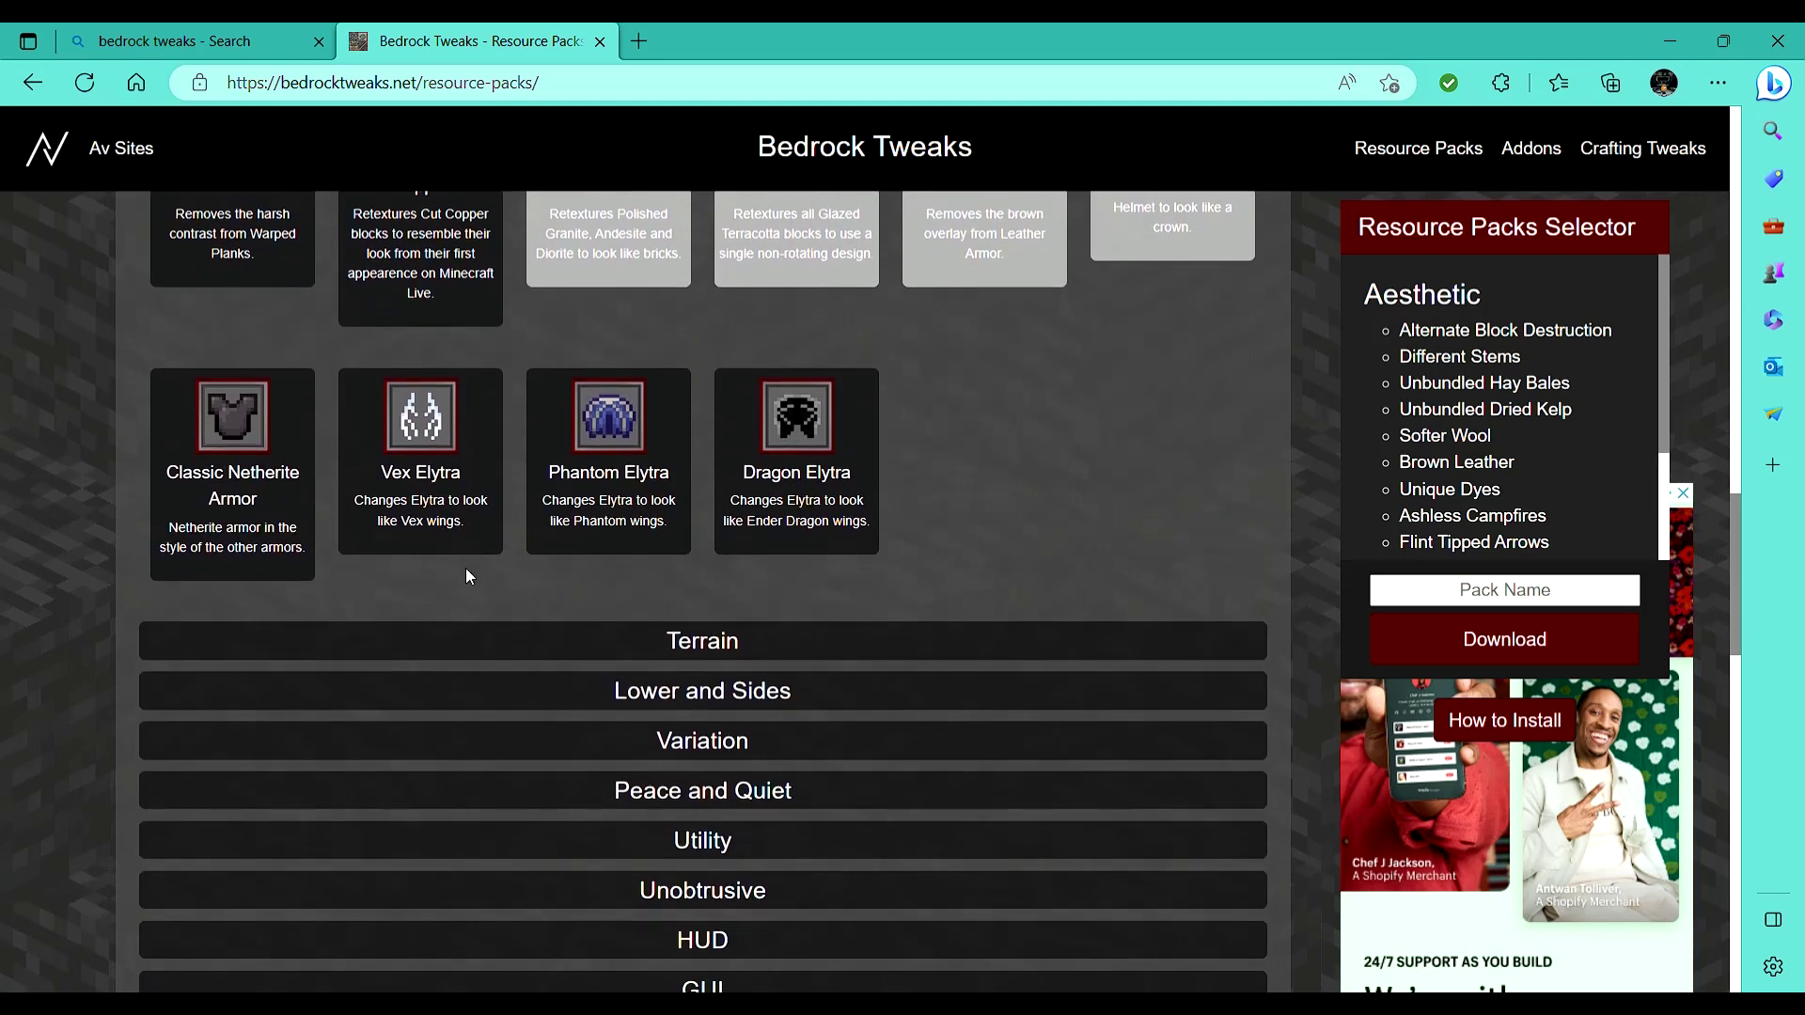
{"action": "left_click", "coordinate": [475, 640]}
{"action": "scroll", "coordinate": [476, 640], "scroll_direction": "down", "scroll_amount": 3}
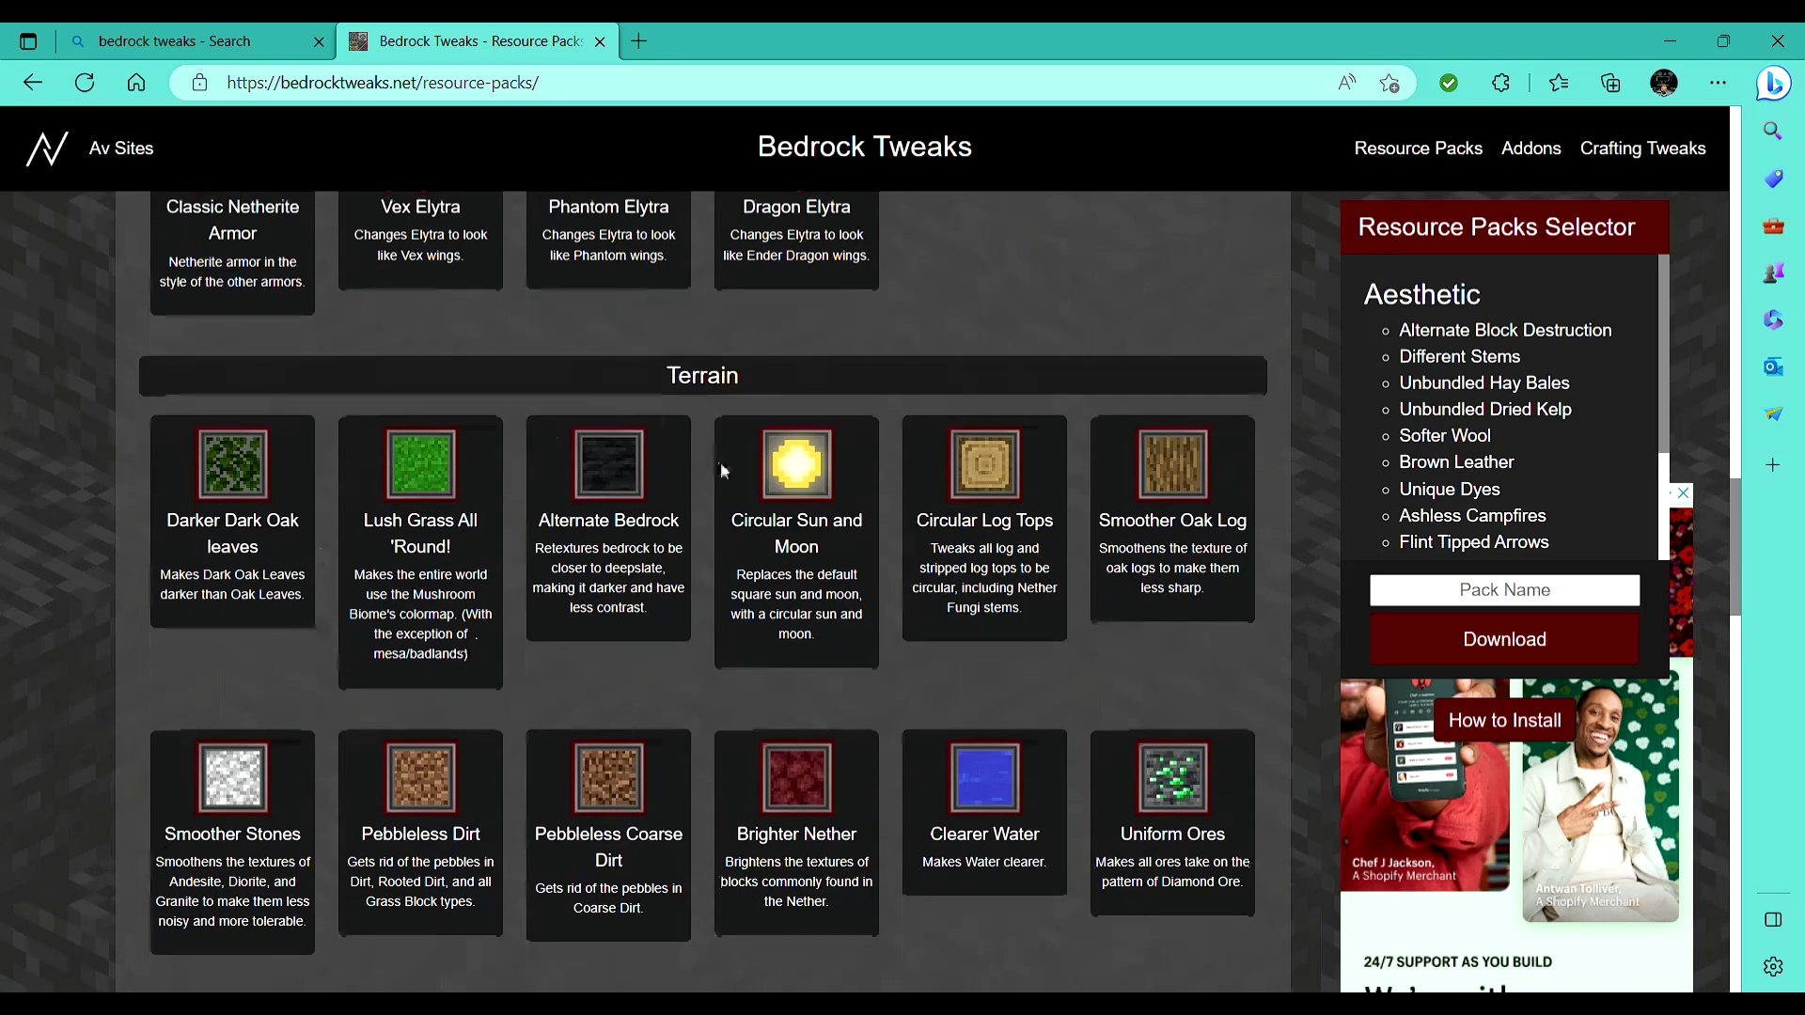
Collapse the Aesthetic category and review the list of chosen packs in the sidebar.
{"action": "scroll", "coordinate": [703, 464], "scroll_direction": "up", "scroll_amount": 15}
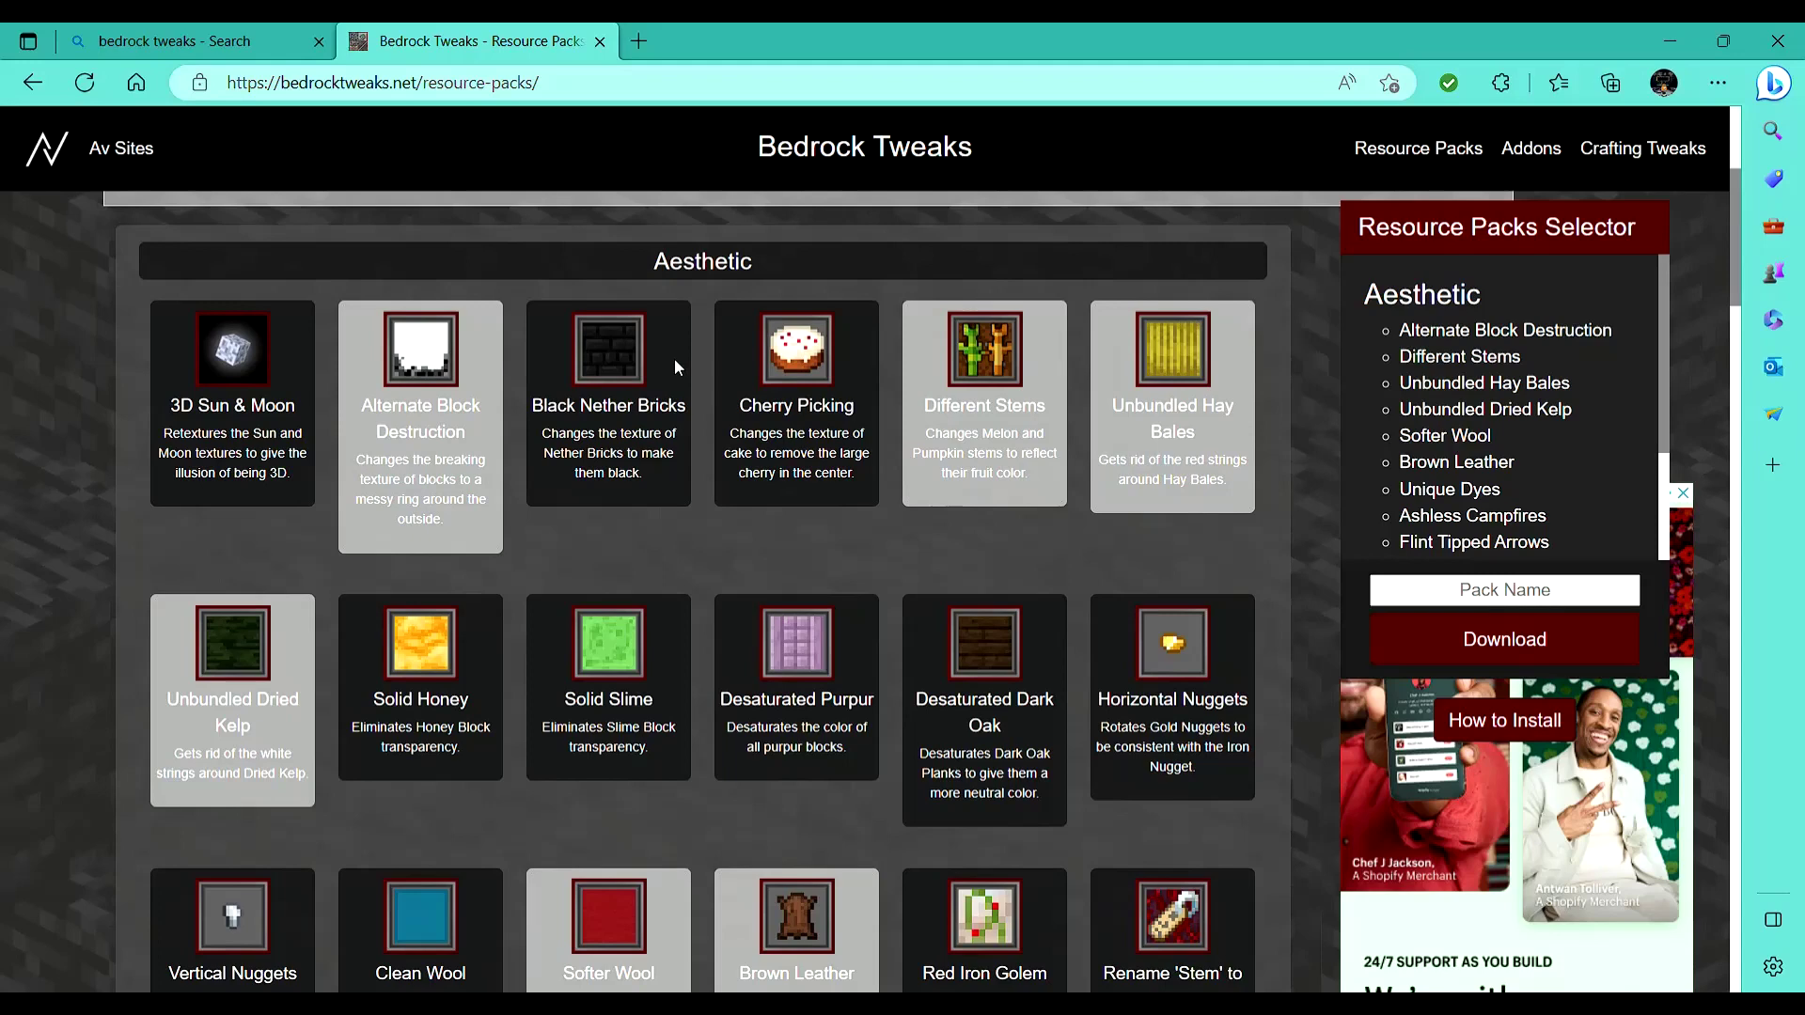
{"action": "scroll", "coordinate": [674, 358], "scroll_direction": "up", "scroll_amount": 2}
{"action": "left_click", "coordinate": [683, 404]}
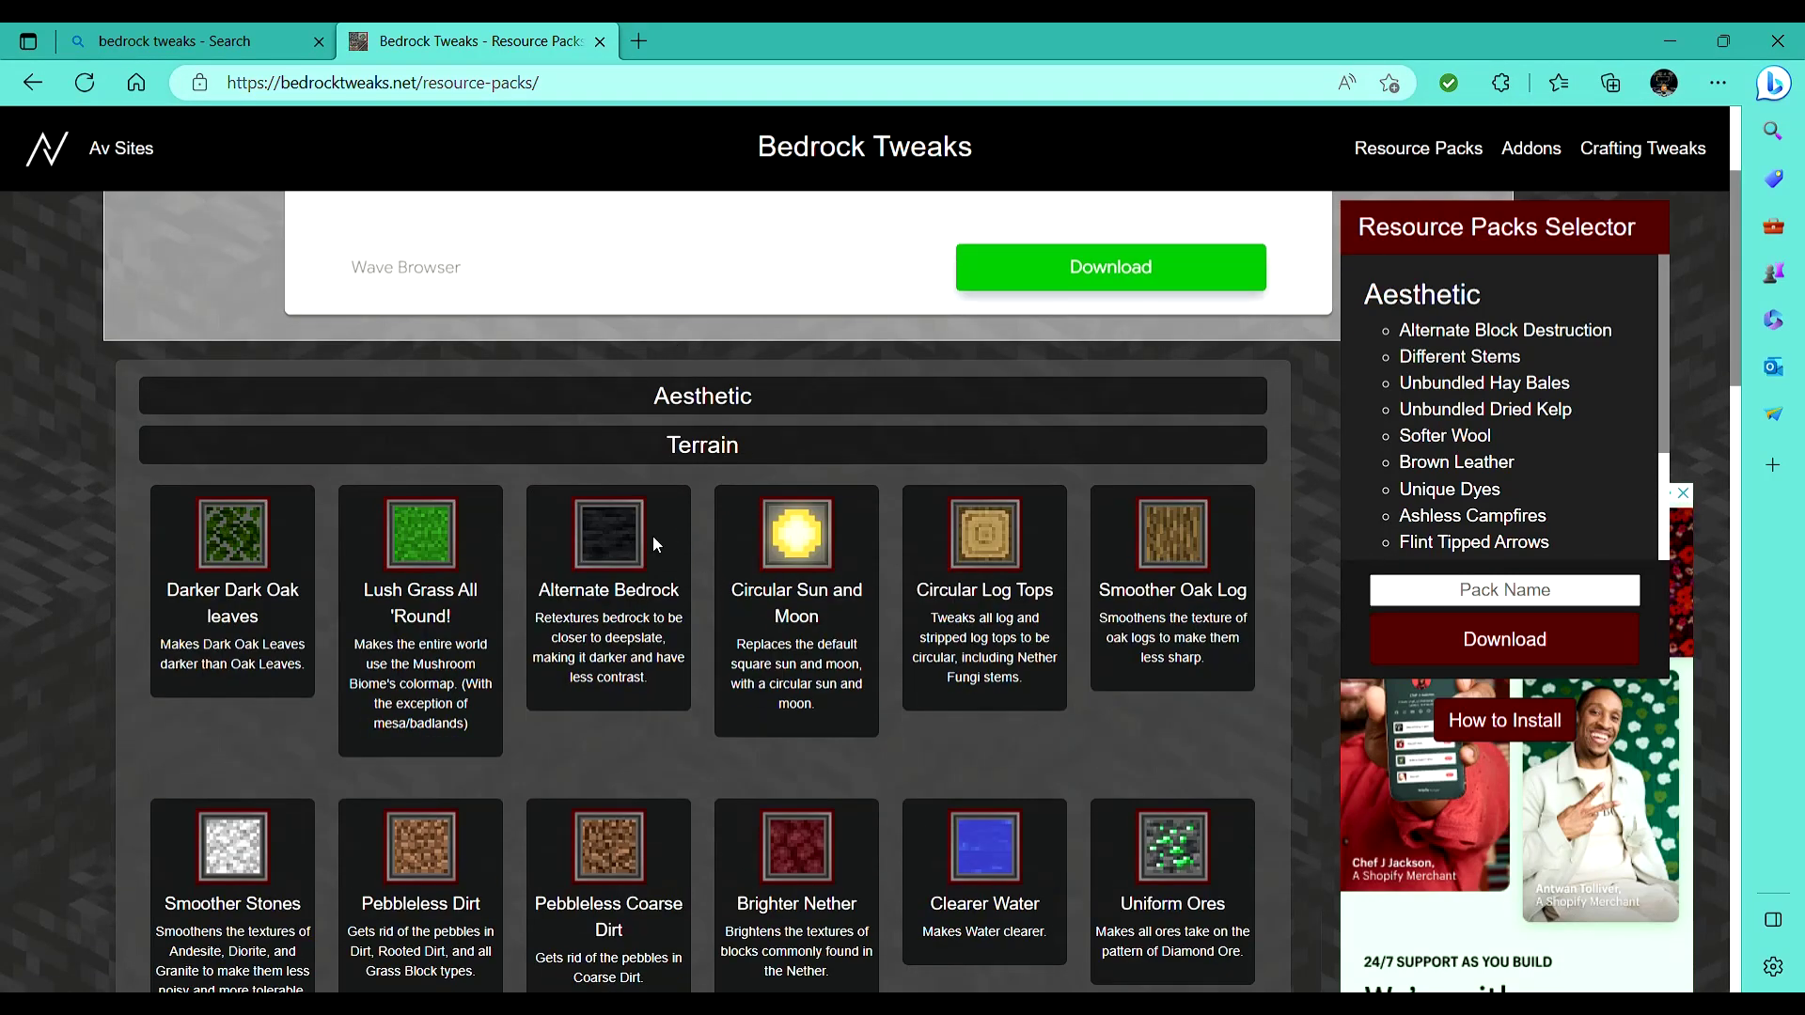
{"action": "scroll", "coordinate": [733, 470], "scroll_direction": "down", "scroll_amount": 2}
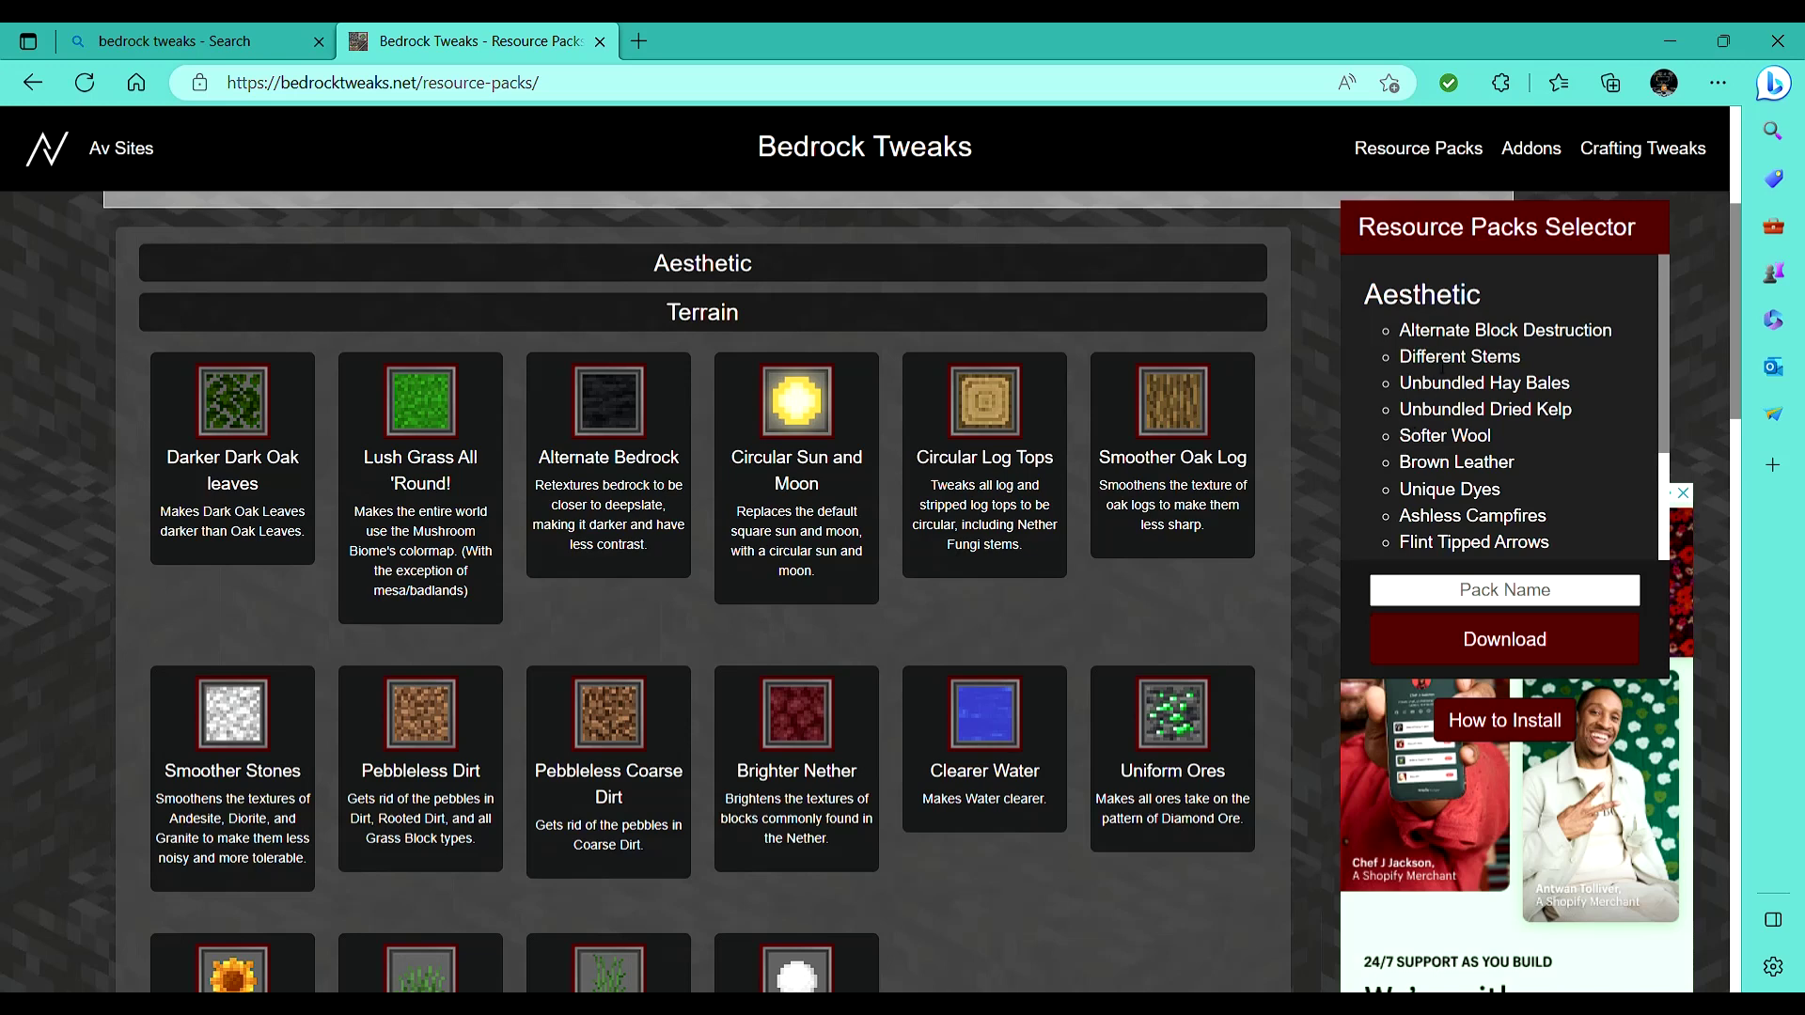
{"action": "left_click_drag", "start_coordinate": [1397, 329], "coordinate": [1436, 480]}
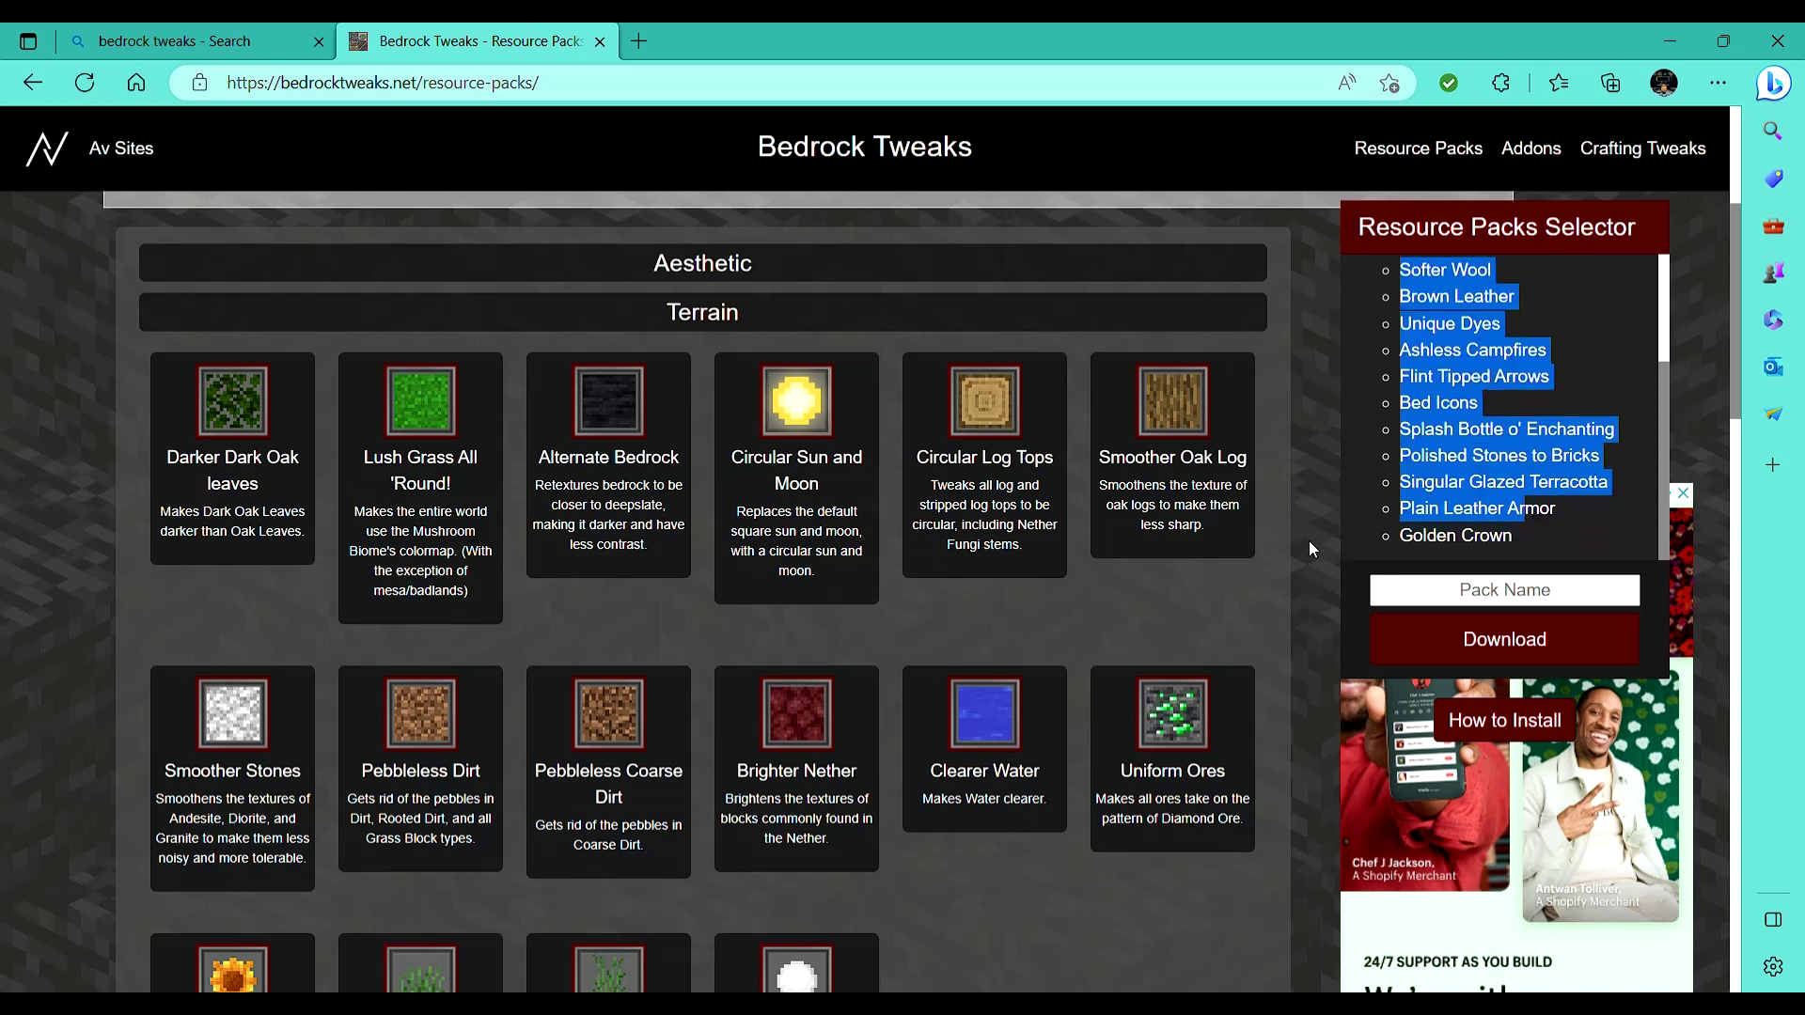
{"action": "left_click", "coordinate": [1282, 607]}
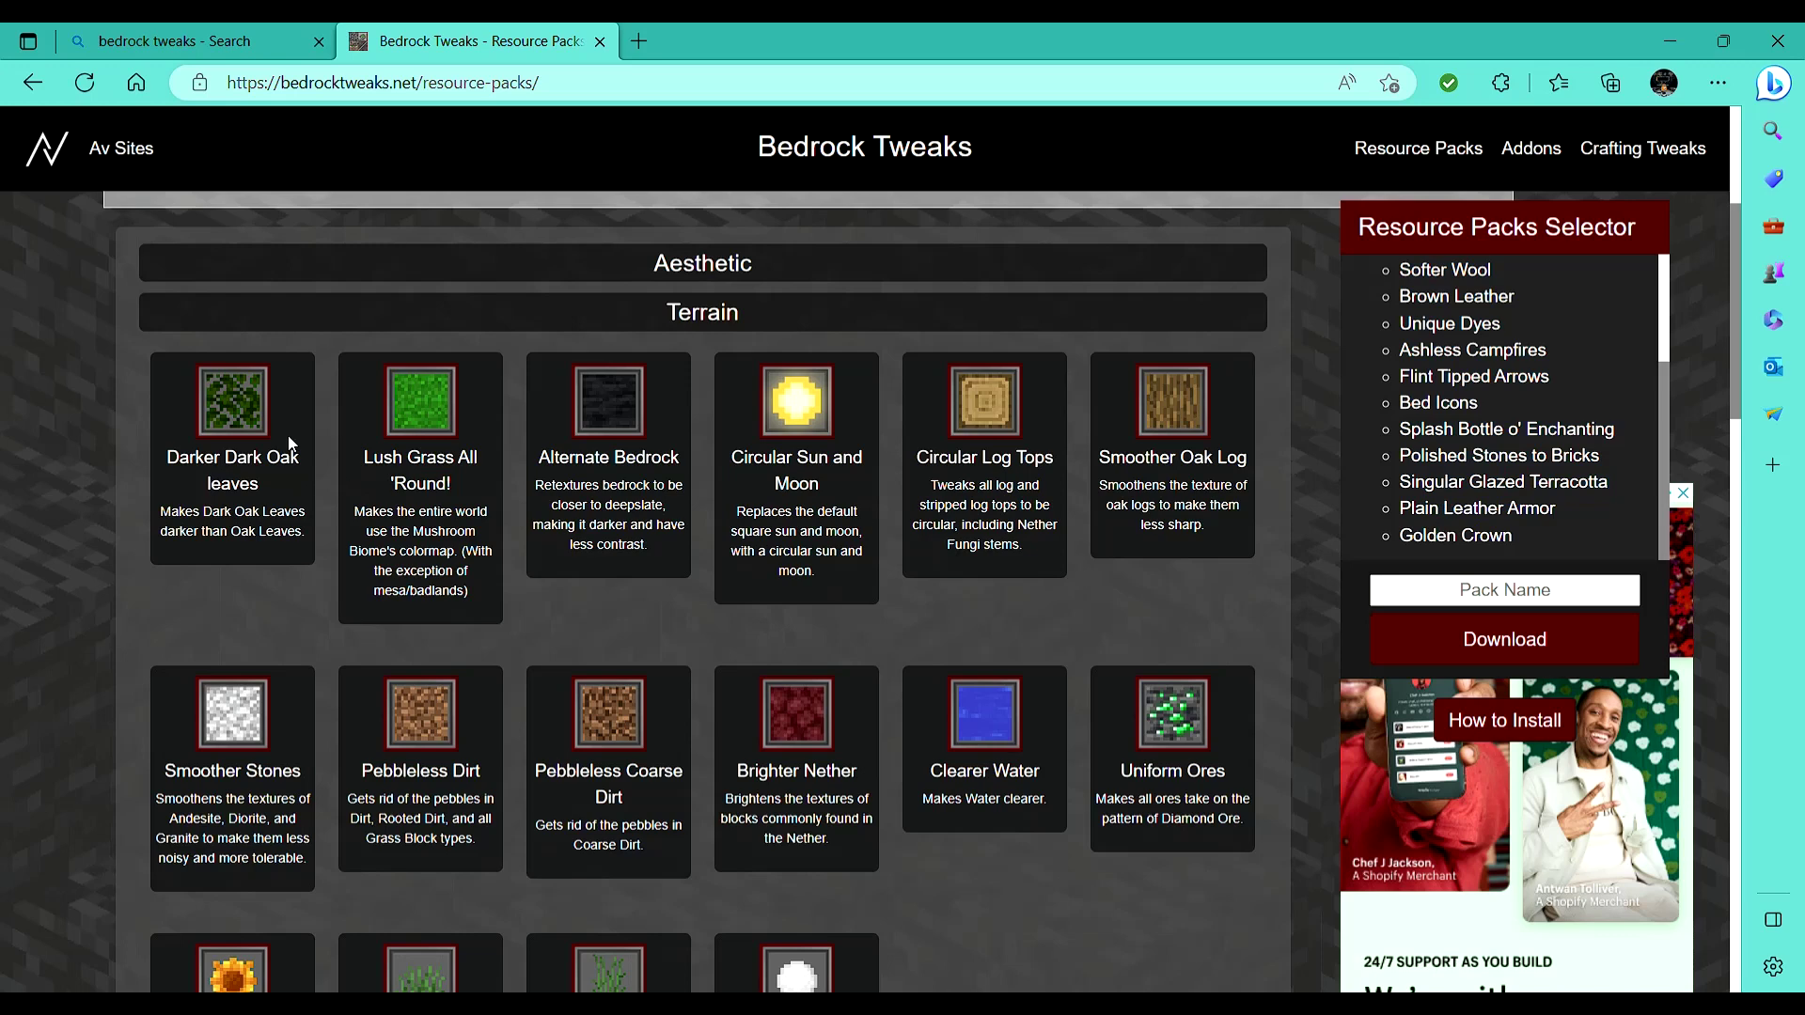
Select Circular Sun and Moon, Circular Log Tops, Brighter Nether, Clearer Water, Pebbleless (Coarse) Dirt, Smoother Stones, Whiter Snow.
{"action": "scroll", "coordinate": [307, 446], "scroll_direction": "down", "scroll_amount": 1}
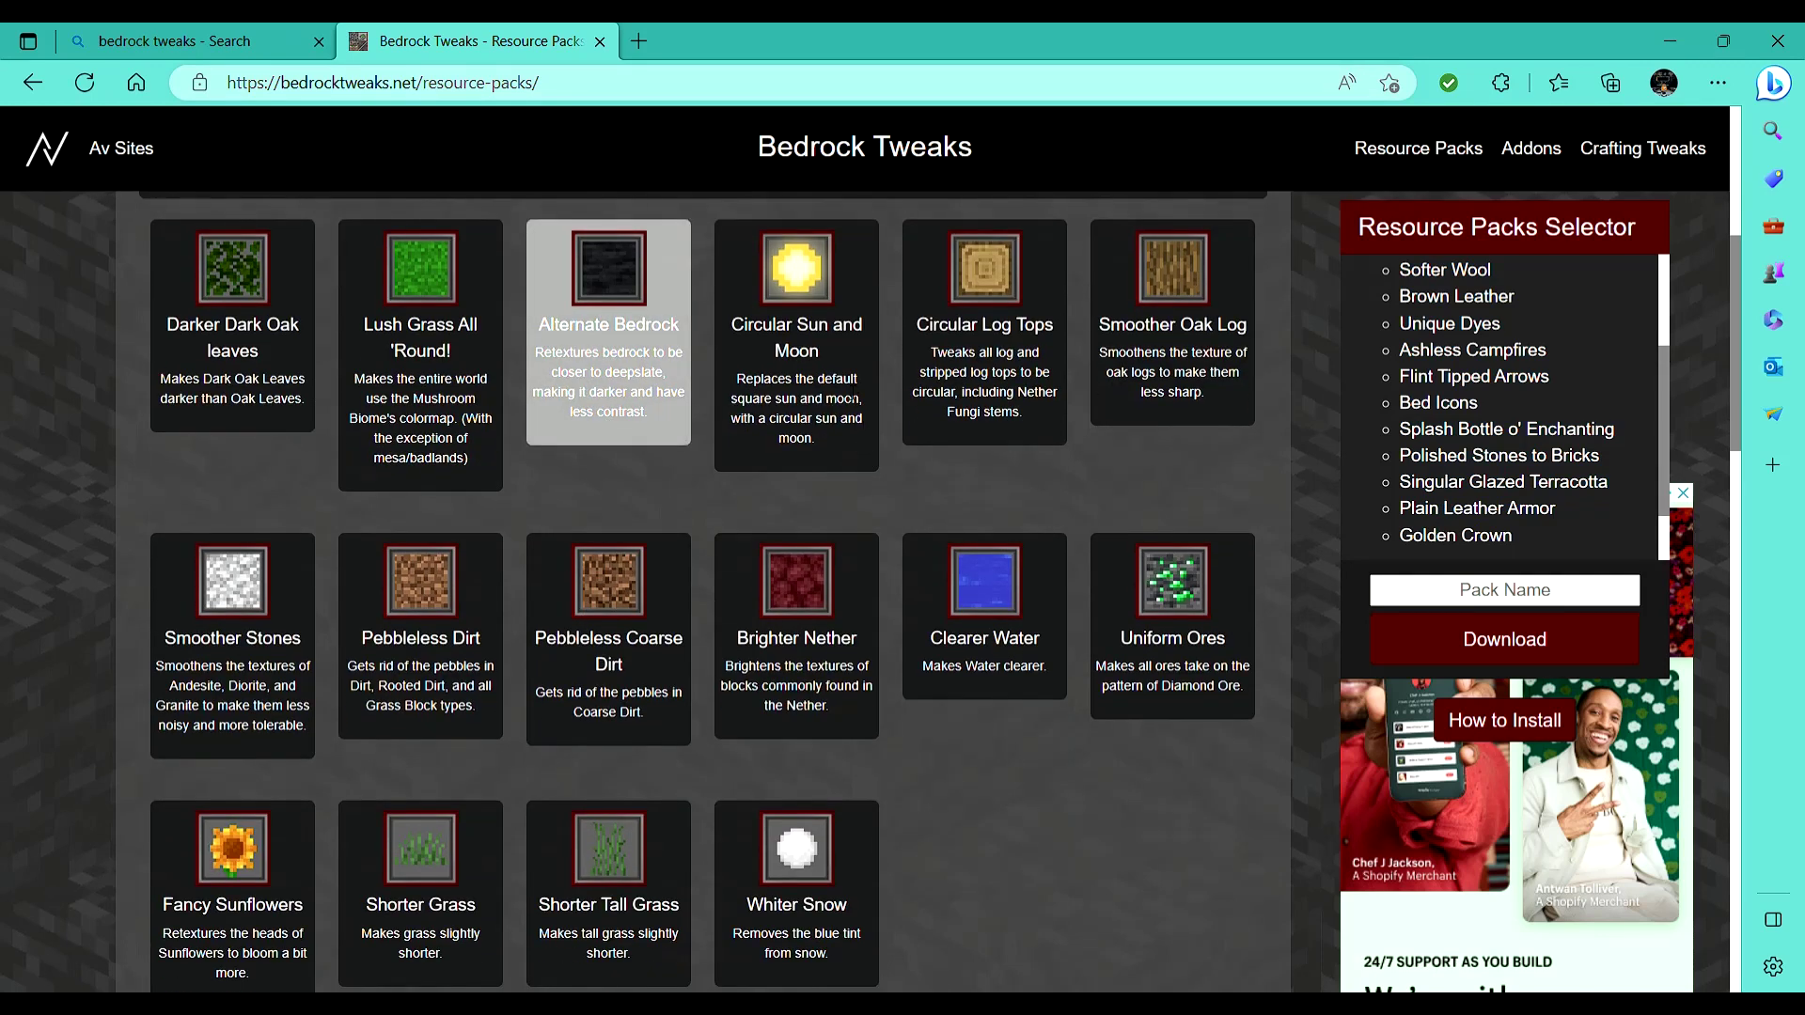
{"action": "left_click", "coordinate": [861, 442]}
{"action": "left_click", "coordinate": [1060, 340]}
{"action": "scroll", "coordinate": [1071, 457], "scroll_direction": "down", "scroll_amount": 1}
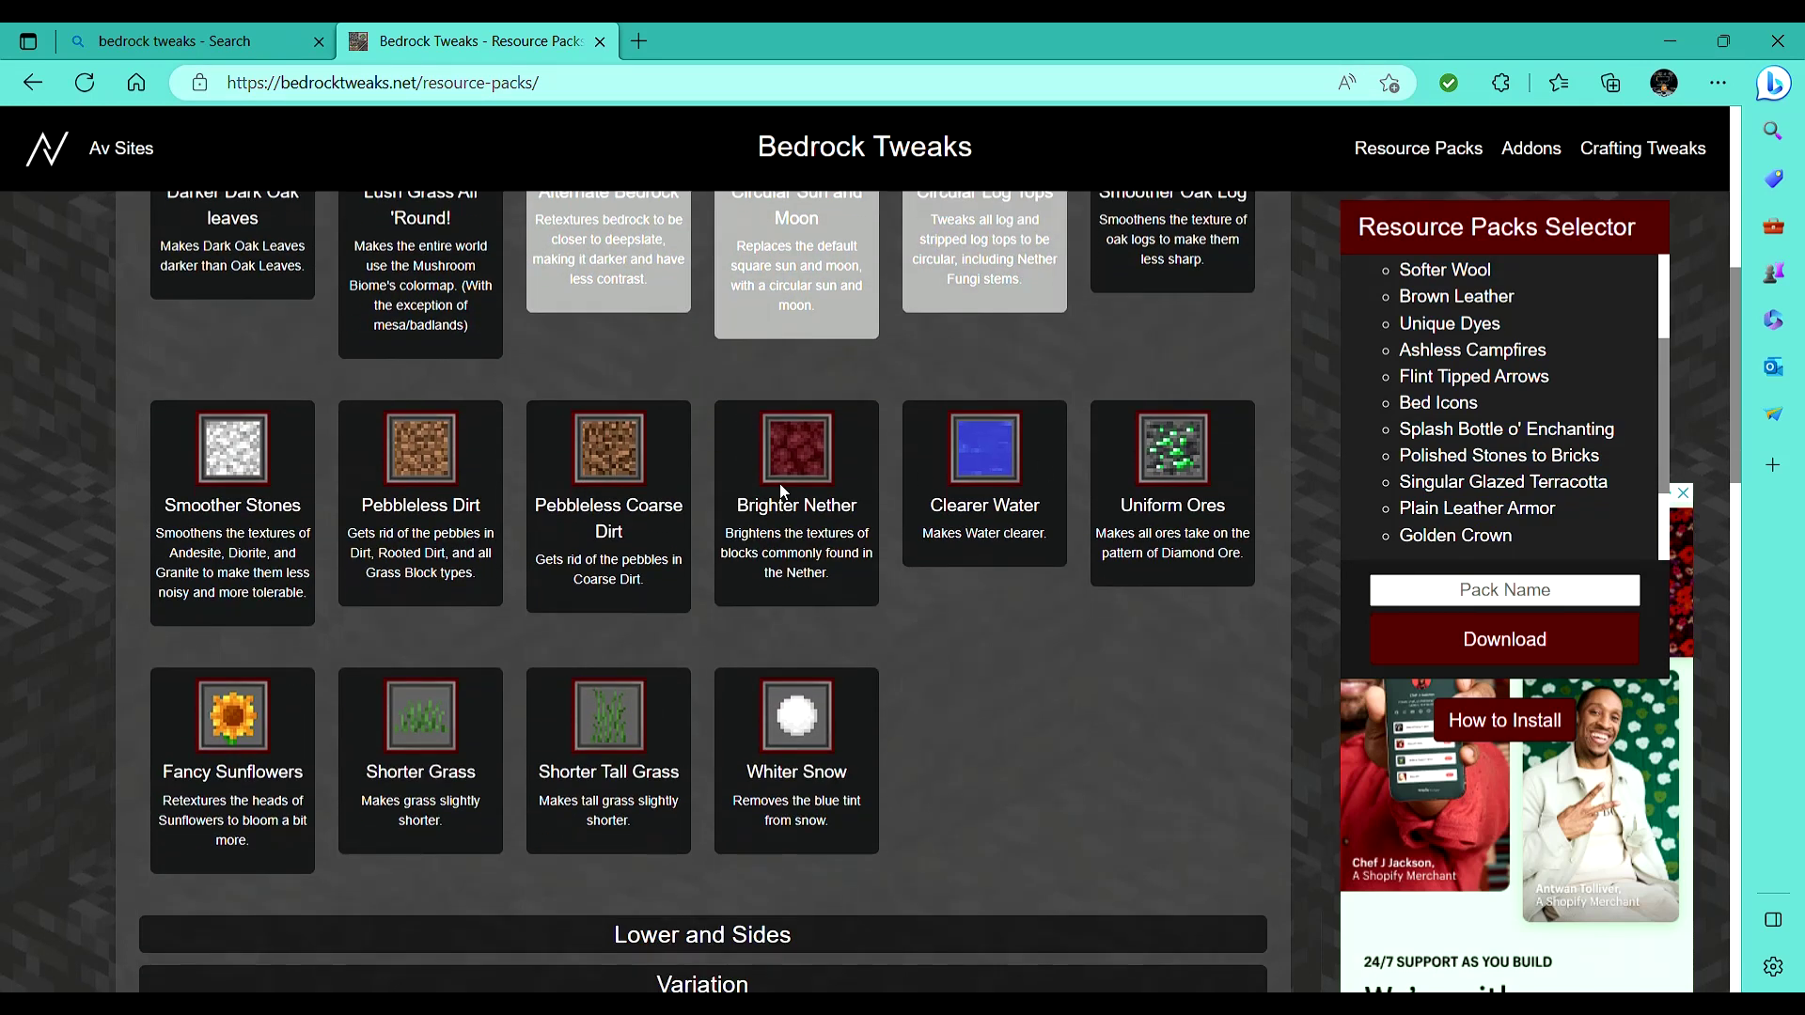
{"action": "left_click", "coordinate": [780, 483]}
{"action": "left_click", "coordinate": [1028, 462]}
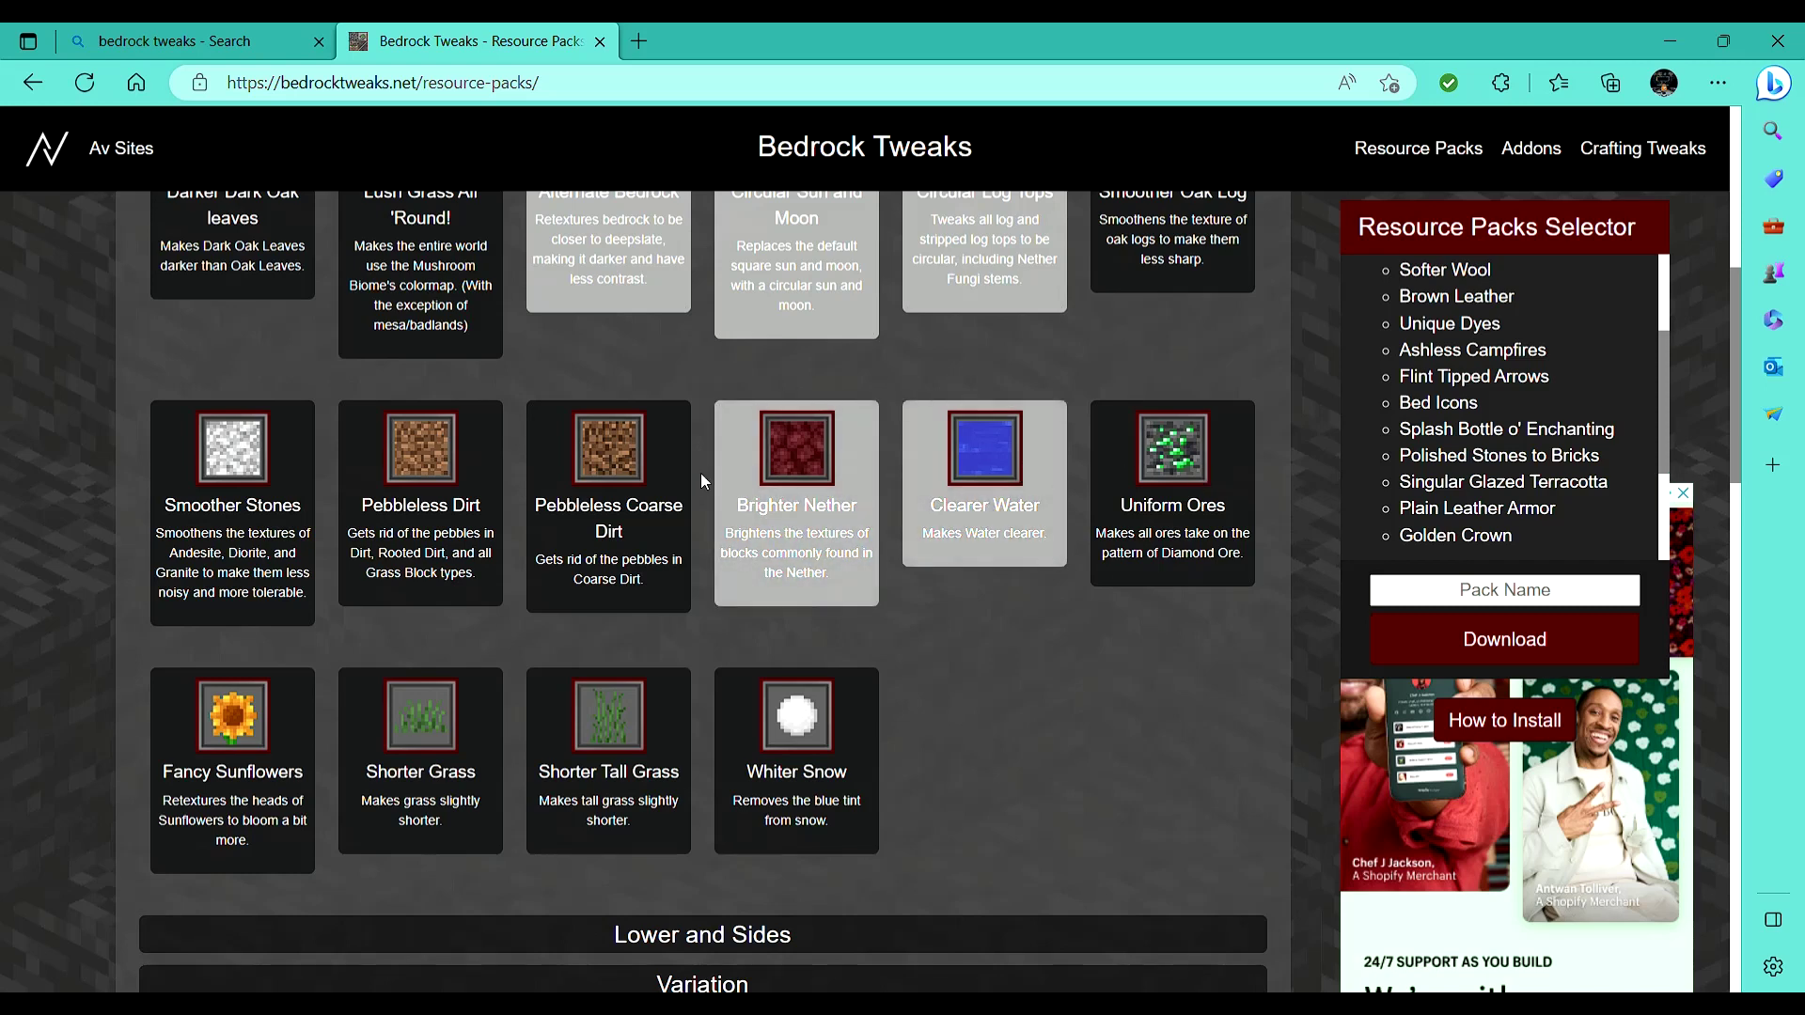
{"action": "left_click", "coordinate": [609, 476]}
{"action": "left_click", "coordinate": [423, 491]}
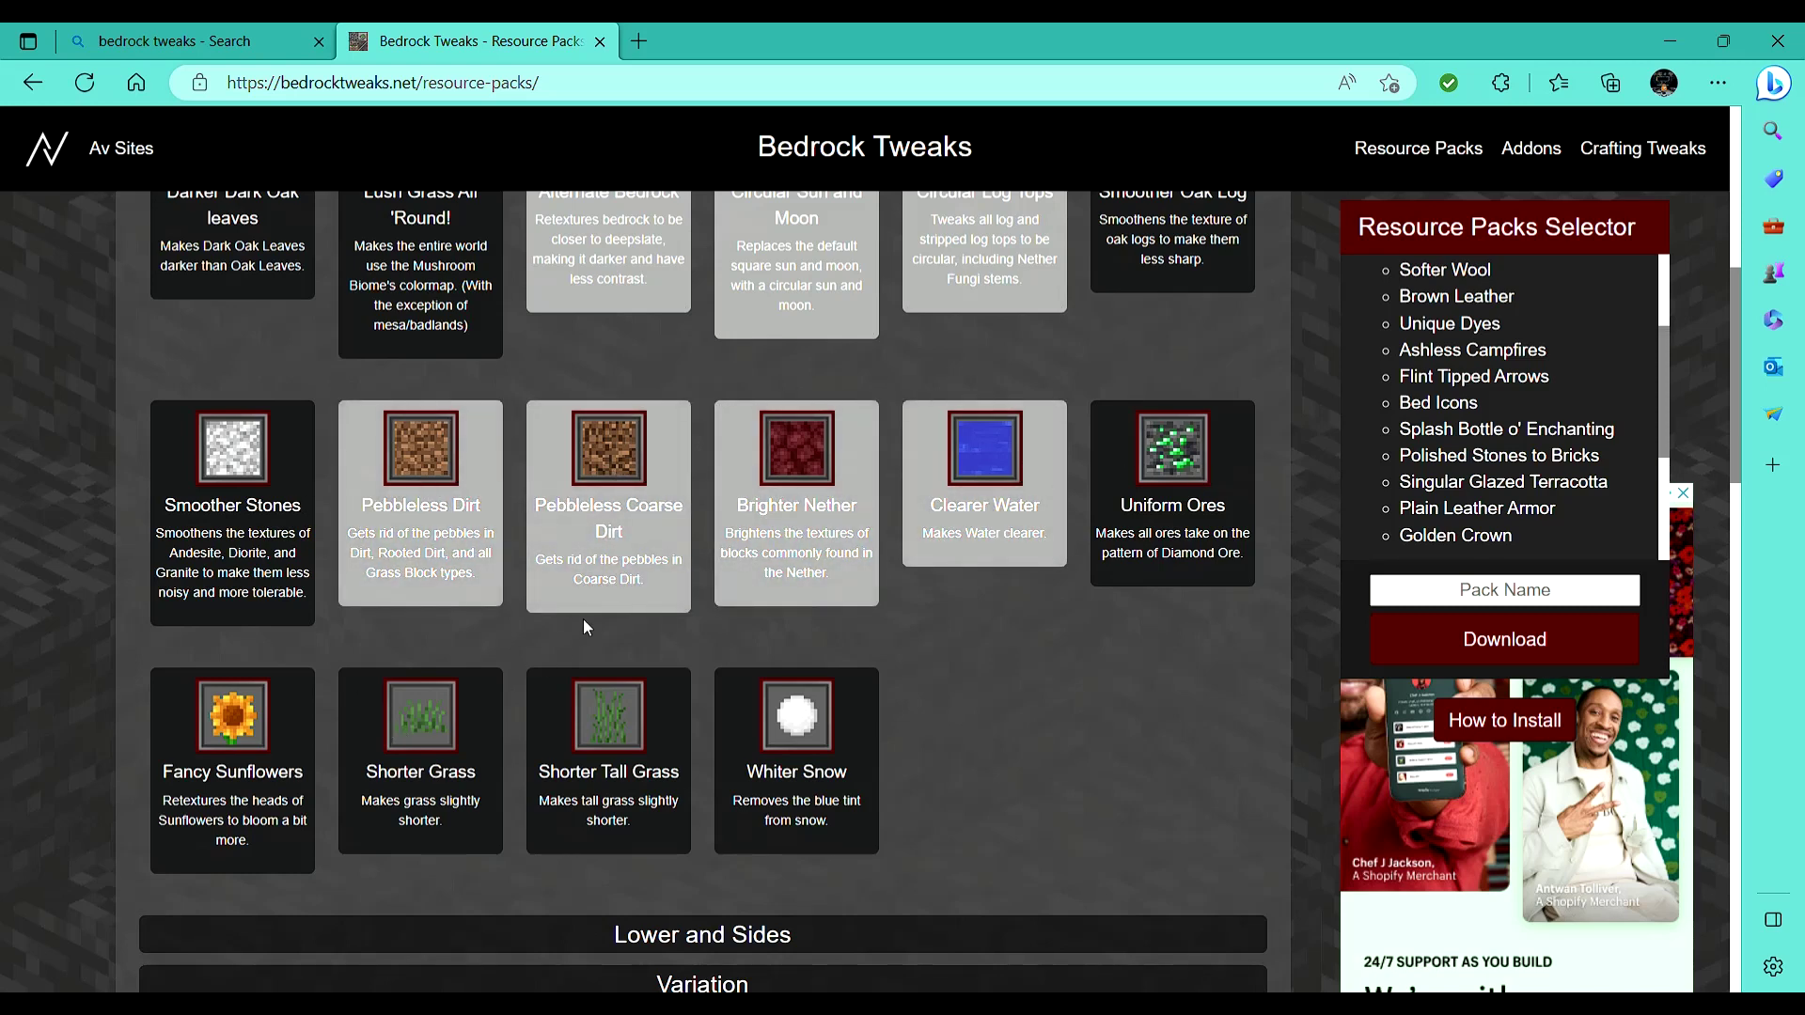
{"action": "left_click", "coordinate": [310, 516]}
{"action": "scroll", "coordinate": [700, 672], "scroll_direction": "down", "scroll_amount": 1}
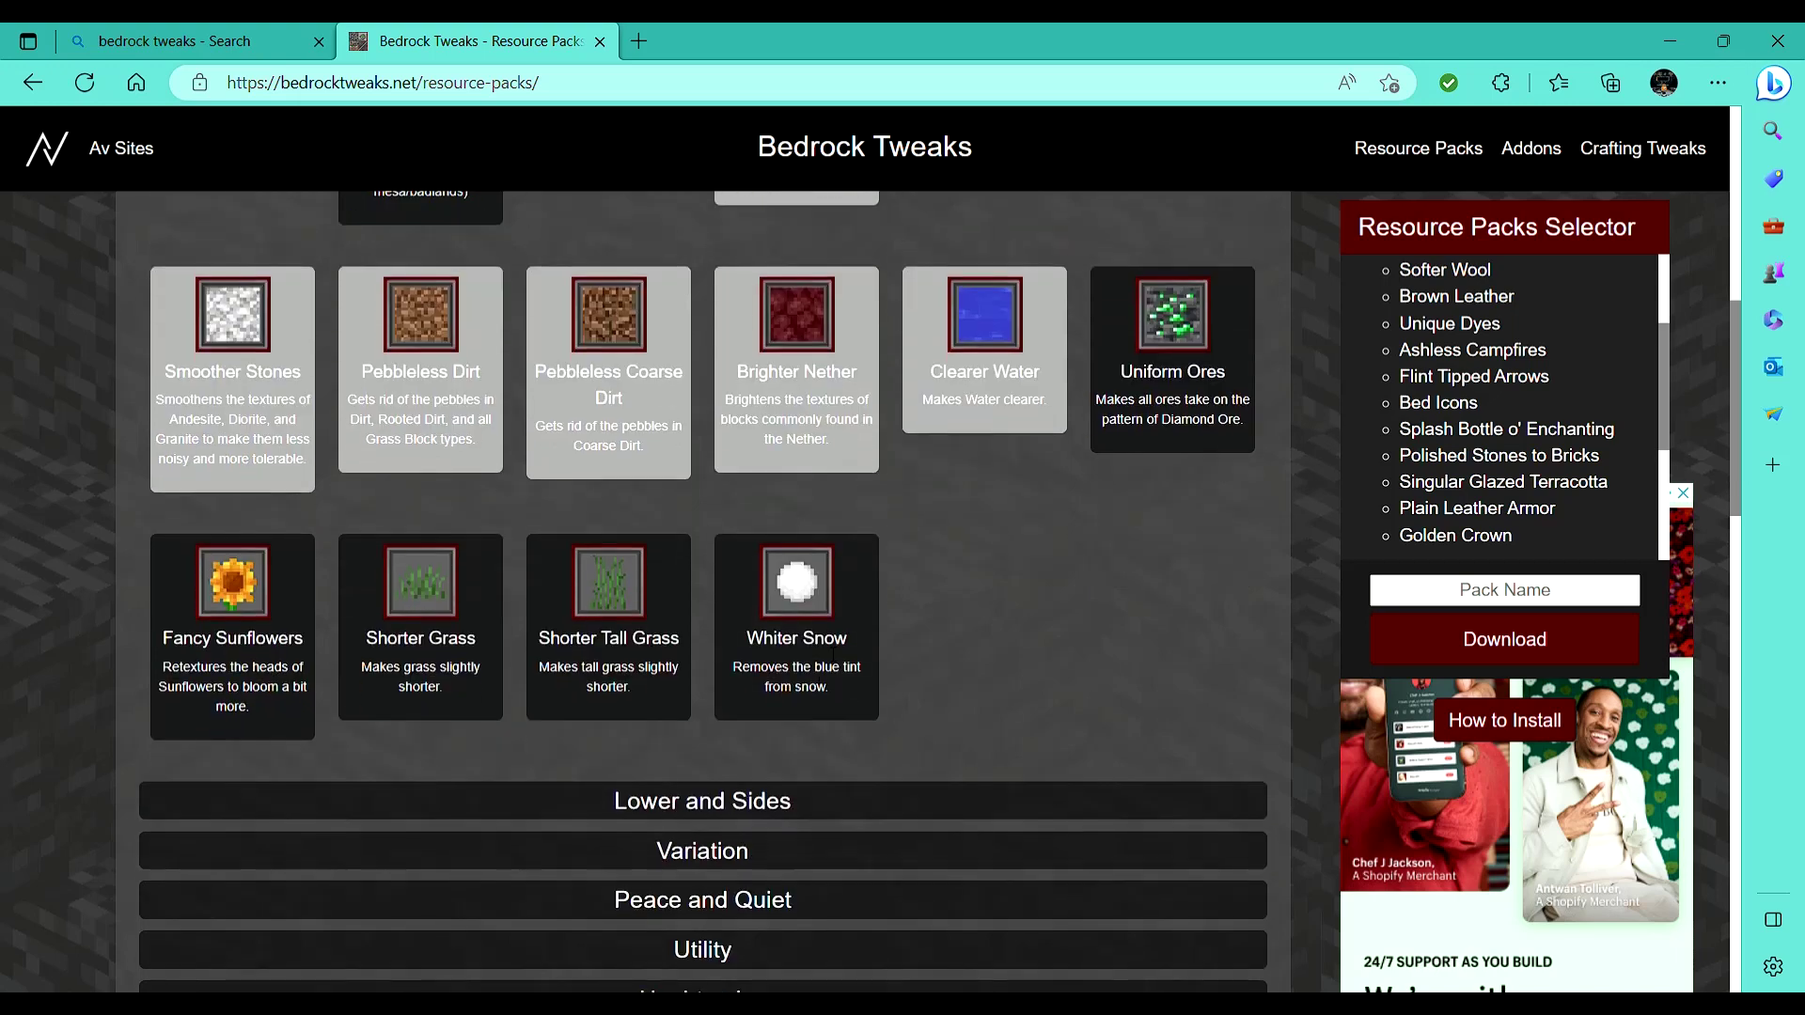
{"action": "left_click", "coordinate": [832, 653]}
{"action": "scroll", "coordinate": [832, 654], "scroll_direction": "down", "scroll_amount": 1}
In Lower and Sides, select Lower Grass, Mycelium, Grass Paths, Snow, Crimson Nylium, Podzol and Warped Nylium.
{"action": "left_click", "coordinate": [832, 668]}
{"action": "scroll", "coordinate": [831, 668], "scroll_direction": "down", "scroll_amount": 3}
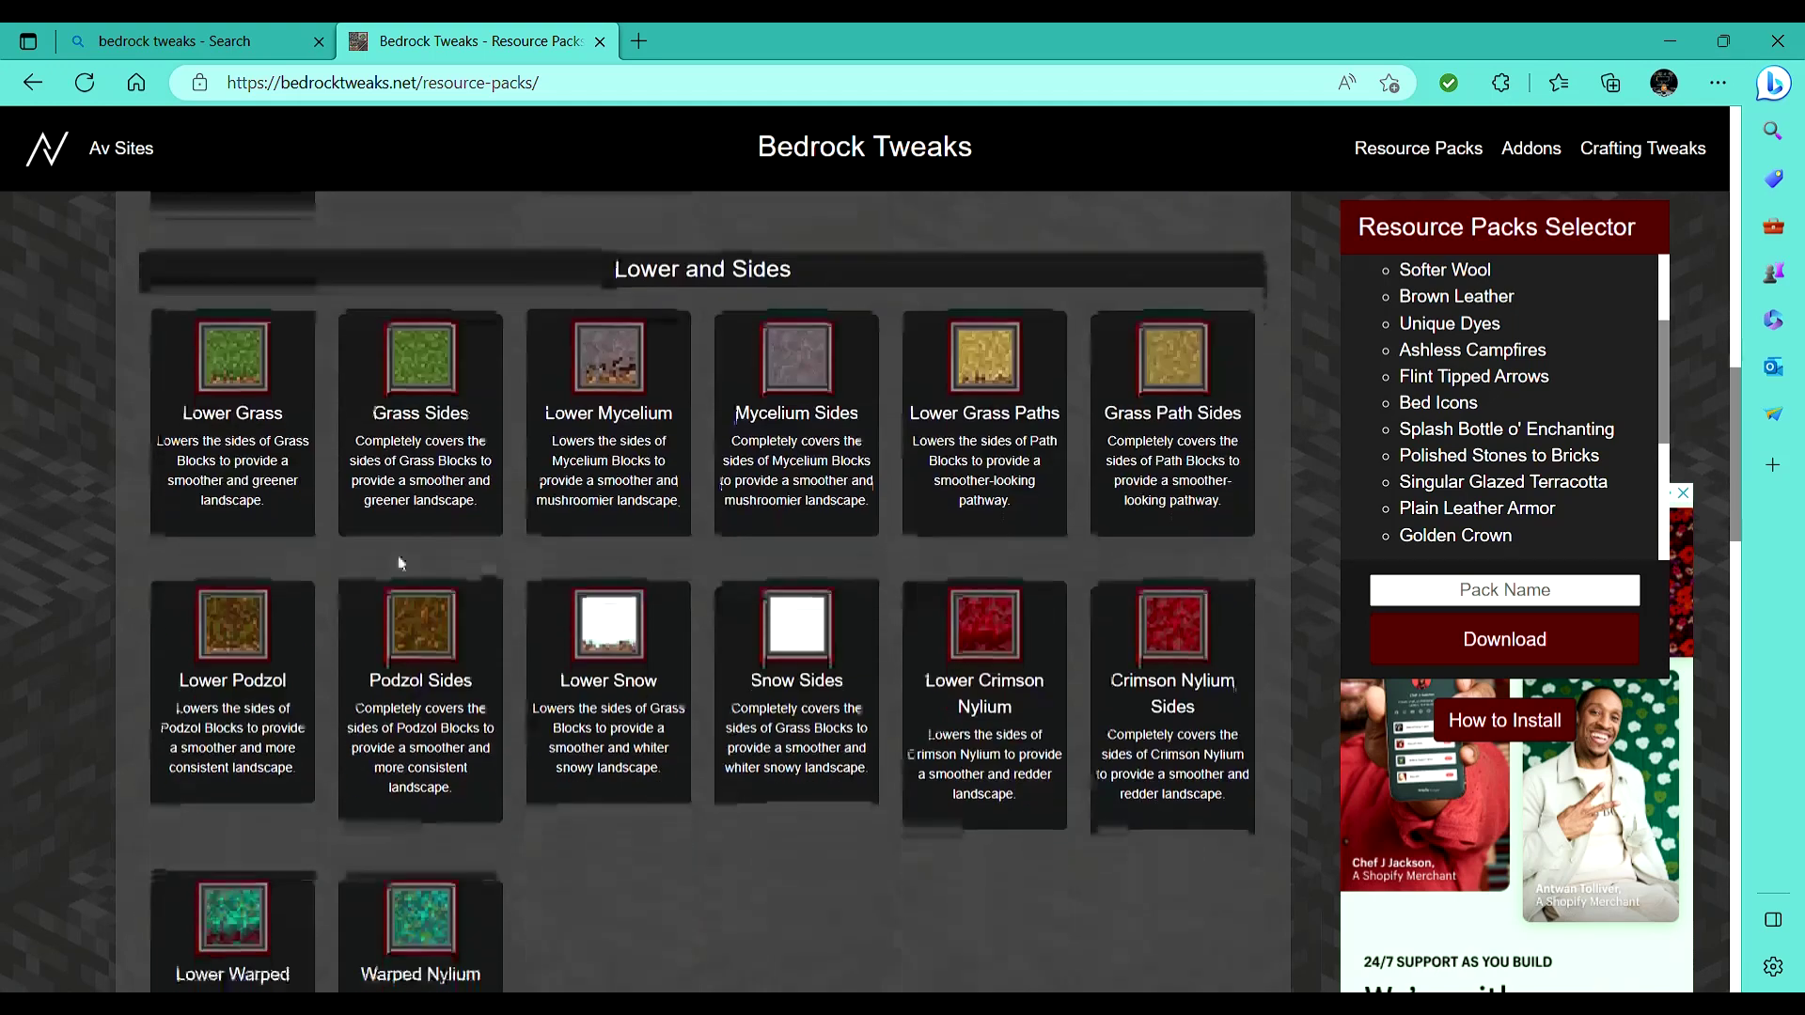
{"action": "left_click", "coordinate": [250, 435]}
{"action": "left_click", "coordinate": [607, 438]}
{"action": "left_click", "coordinate": [997, 440]}
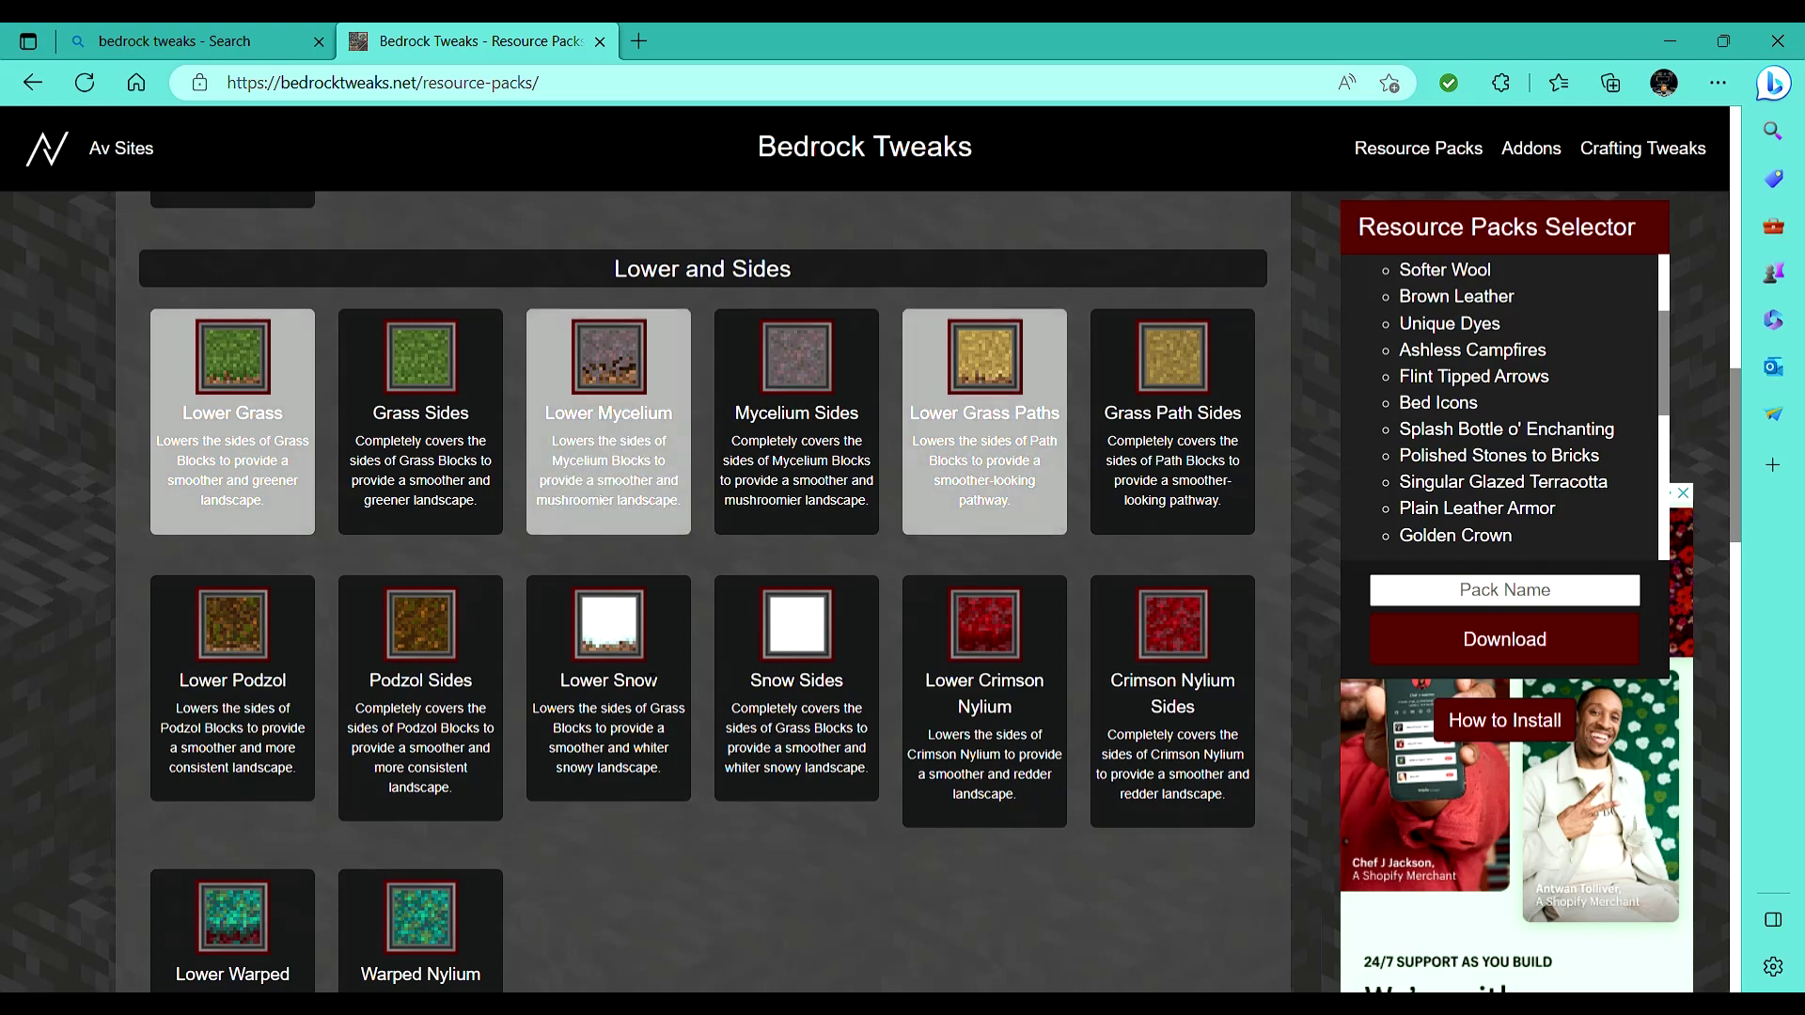
{"action": "left_click", "coordinate": [609, 658]}
{"action": "left_click", "coordinate": [984, 658]}
{"action": "left_click", "coordinate": [279, 665]}
{"action": "scroll", "coordinate": [404, 696], "scroll_direction": "down", "scroll_amount": 3}
{"action": "left_click", "coordinate": [235, 676]}
{"action": "scroll", "coordinate": [961, 704], "scroll_direction": "down", "scroll_amount": 1}
{"action": "scroll", "coordinate": [963, 703], "scroll_direction": "down", "scroll_amount": 2}
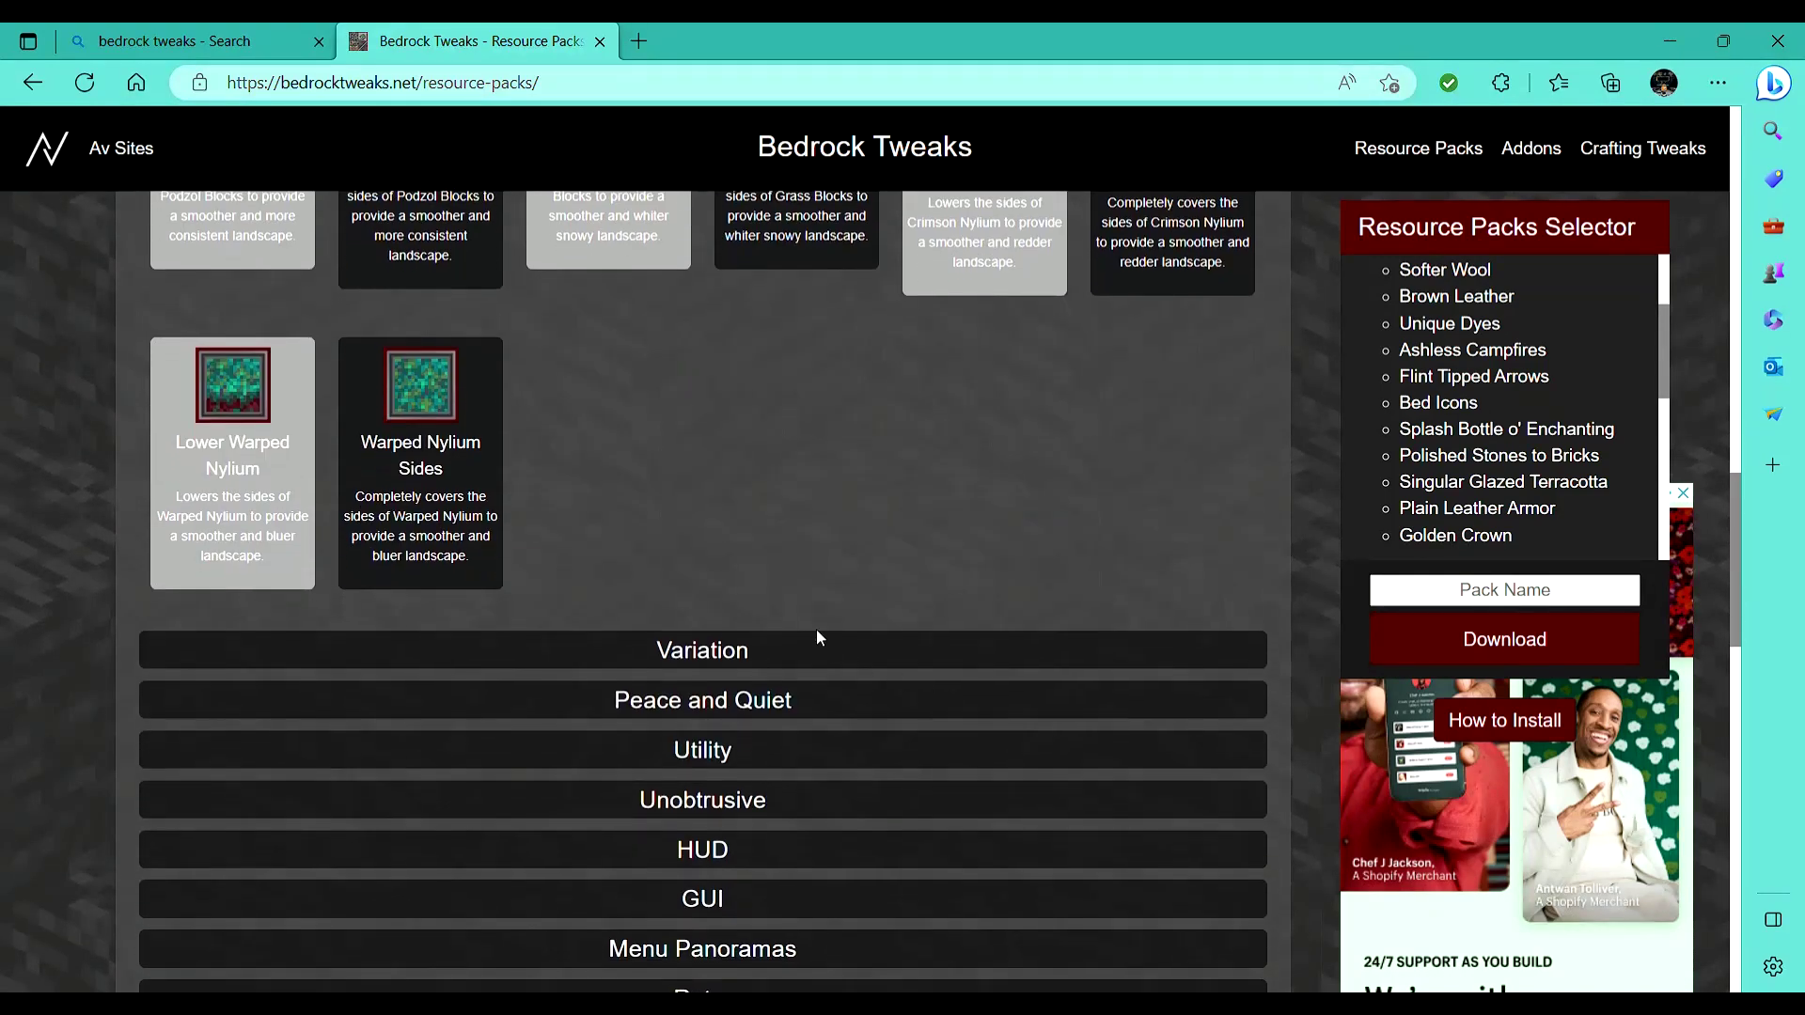
In Variation, select Variated Cobblestone, Variated Bricks, Variated Moss and Variated Bookshelves.
{"action": "left_click", "coordinate": [817, 640]}
{"action": "scroll", "coordinate": [818, 643], "scroll_direction": "down", "scroll_amount": 3}
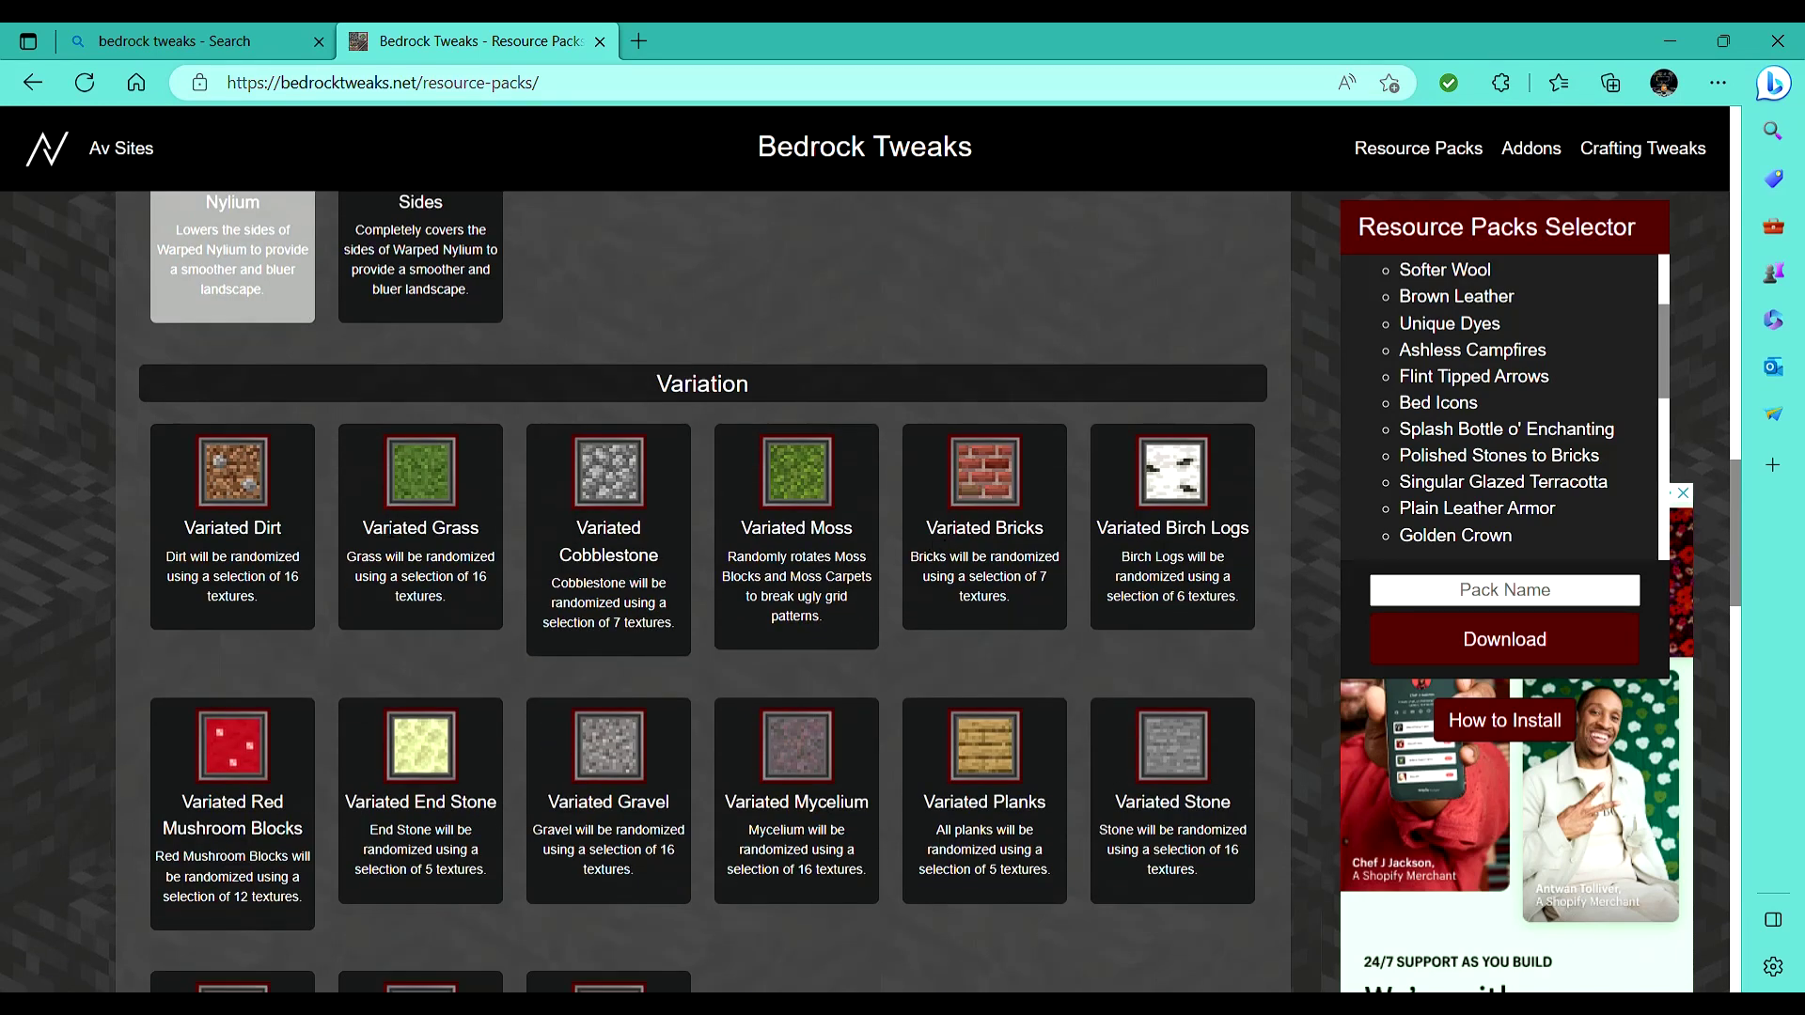
{"action": "left_click", "coordinate": [638, 529]}
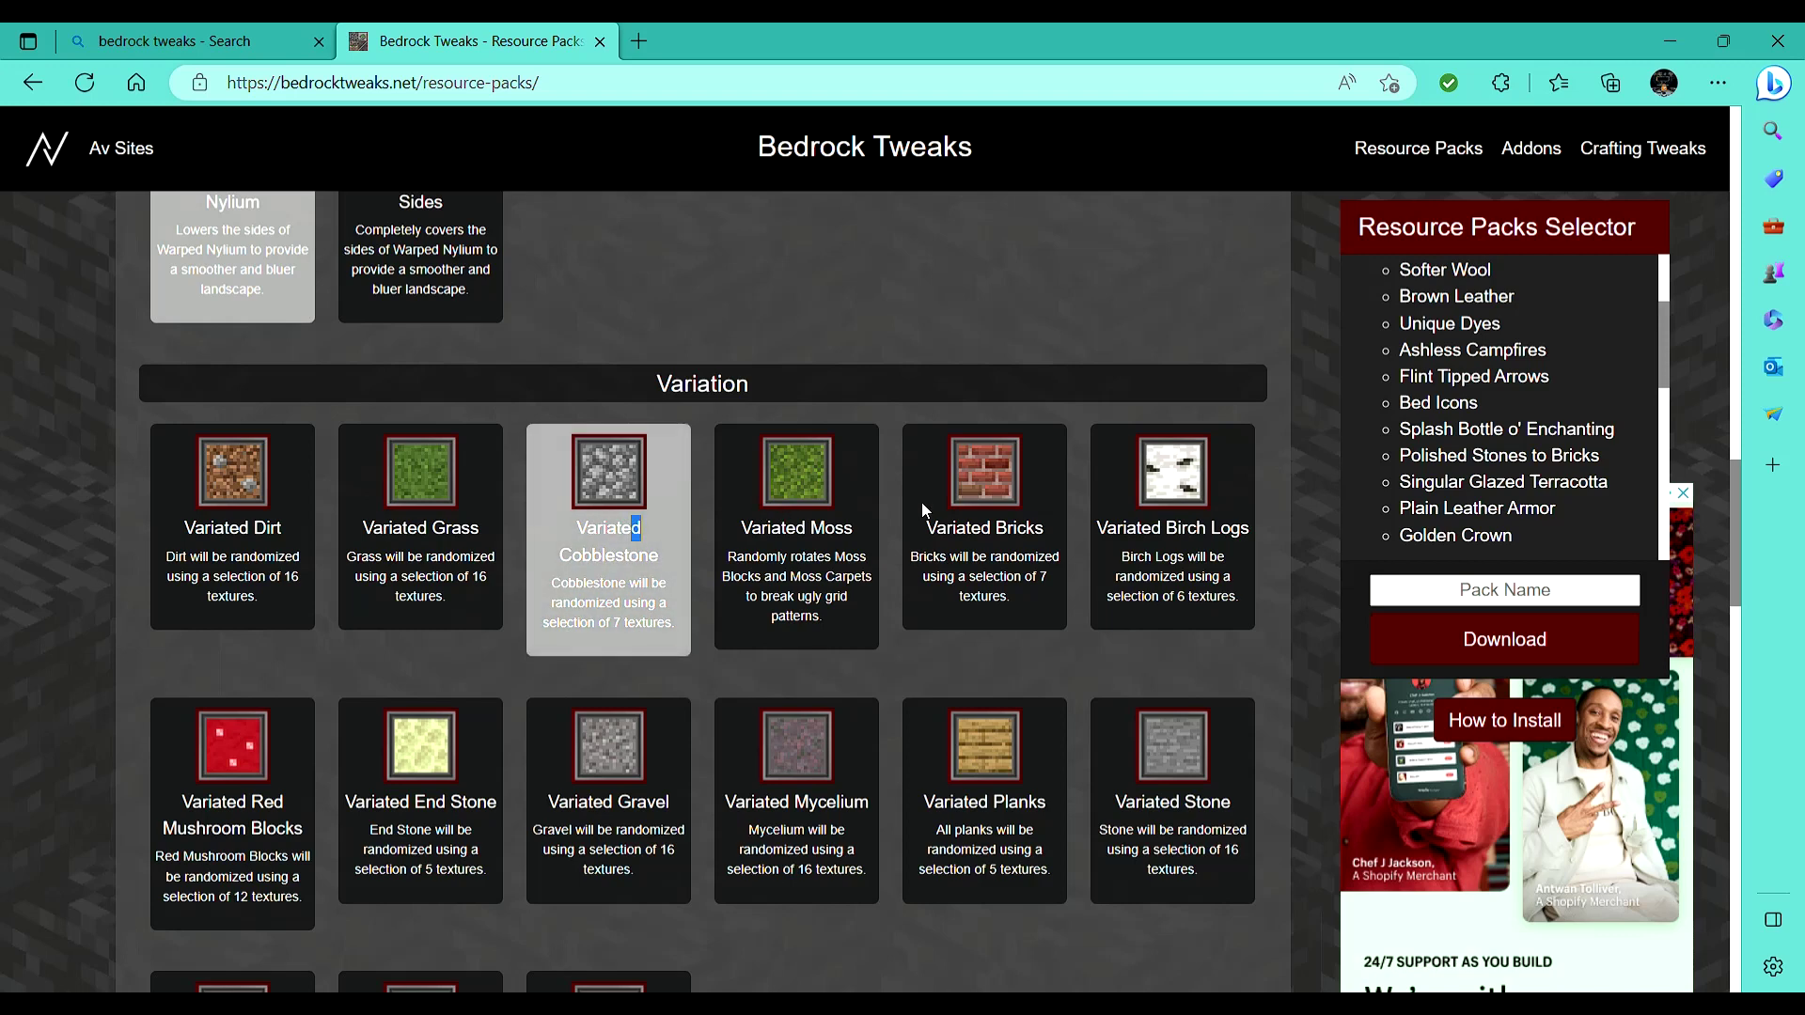
{"action": "left_click", "coordinate": [949, 502]}
{"action": "left_click", "coordinate": [853, 519]}
{"action": "scroll", "coordinate": [926, 639], "scroll_direction": "down", "scroll_amount": 2}
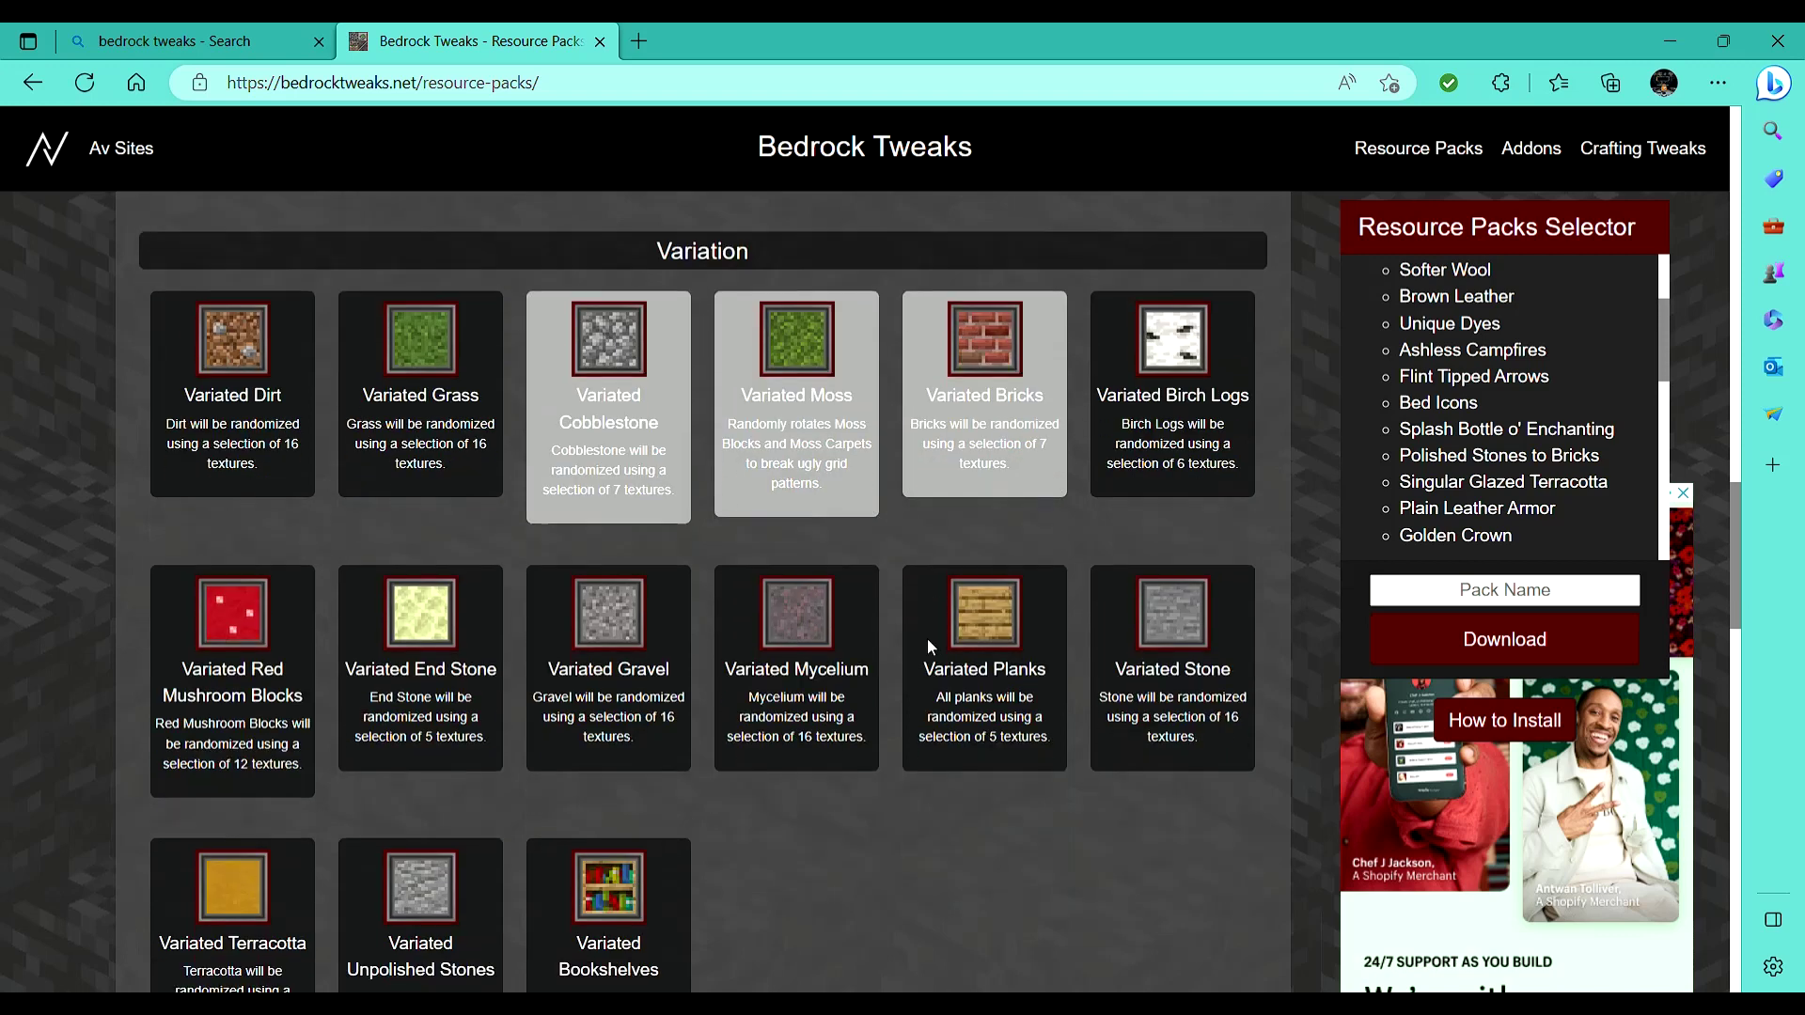
{"action": "scroll", "coordinate": [659, 797], "scroll_direction": "down", "scroll_amount": 2}
{"action": "left_click", "coordinate": [660, 789]}
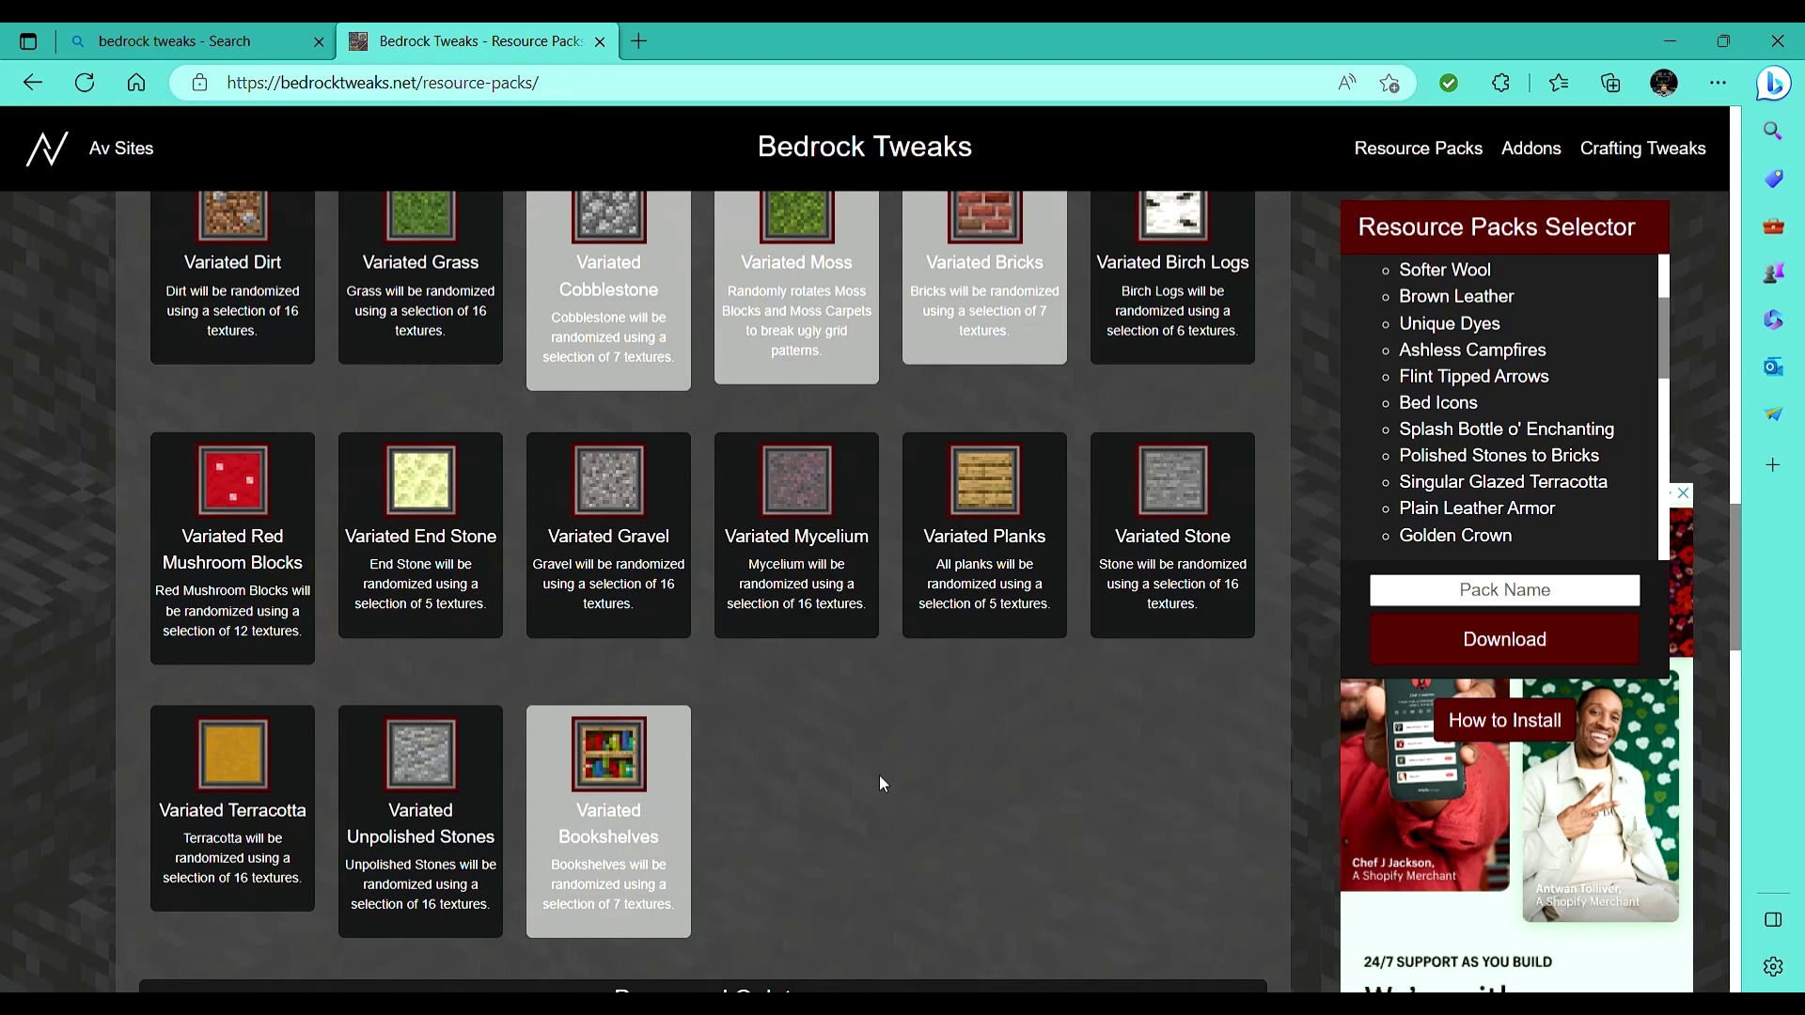
In Peace and Quiet, select Quieter Rain and Quieter Nether Portals.
{"action": "scroll", "coordinate": [874, 785], "scroll_direction": "down", "scroll_amount": 1}
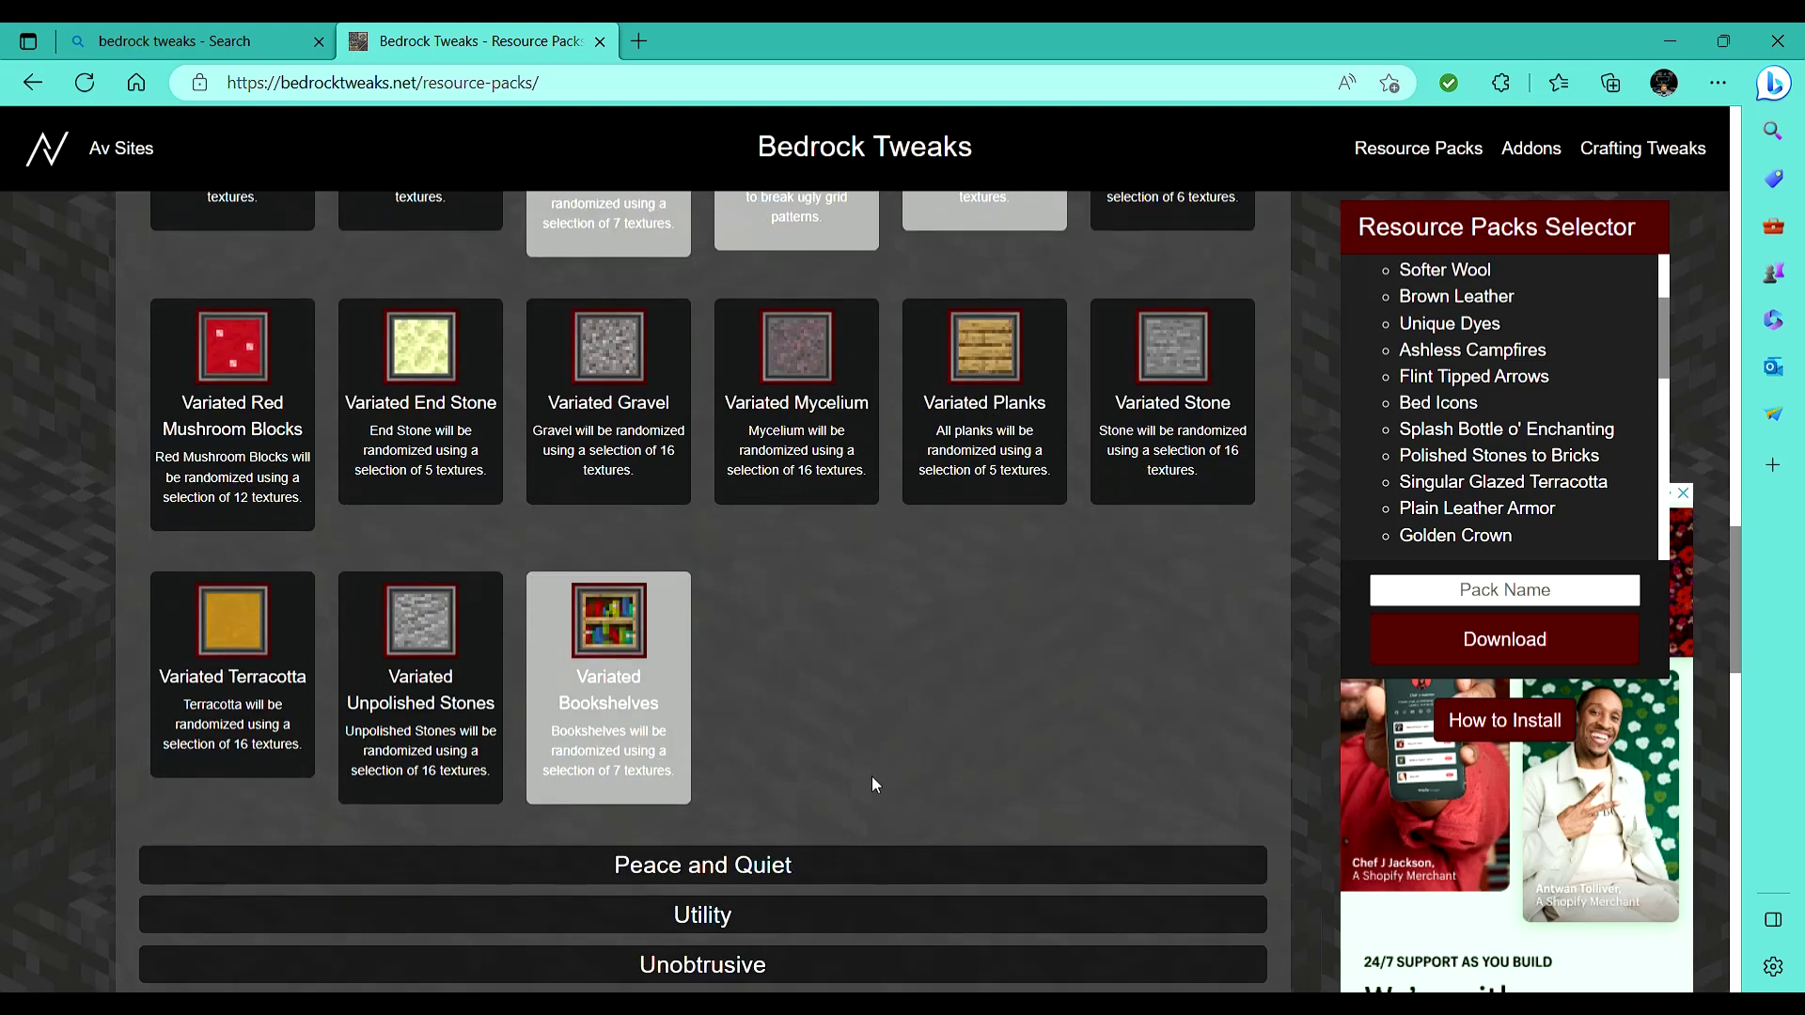
{"action": "scroll", "coordinate": [874, 785], "scroll_direction": "up", "scroll_amount": 2}
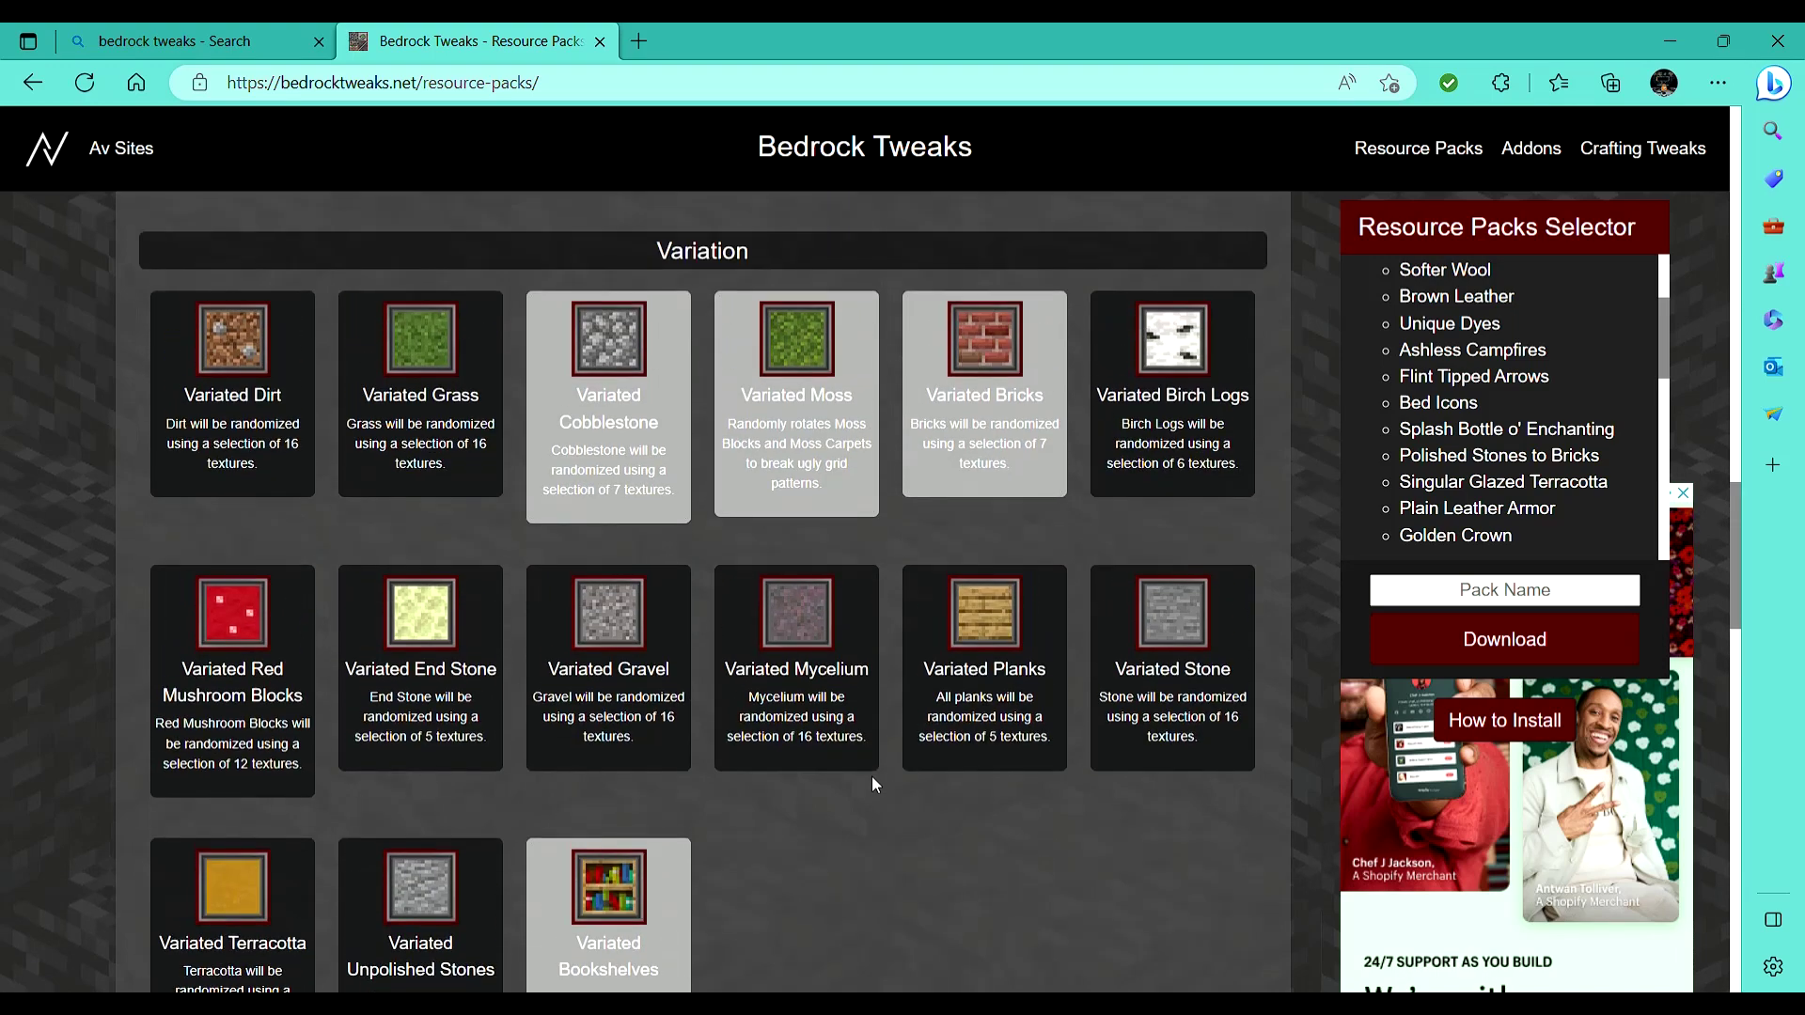
{"action": "scroll", "coordinate": [871, 785], "scroll_direction": "down", "scroll_amount": 1}
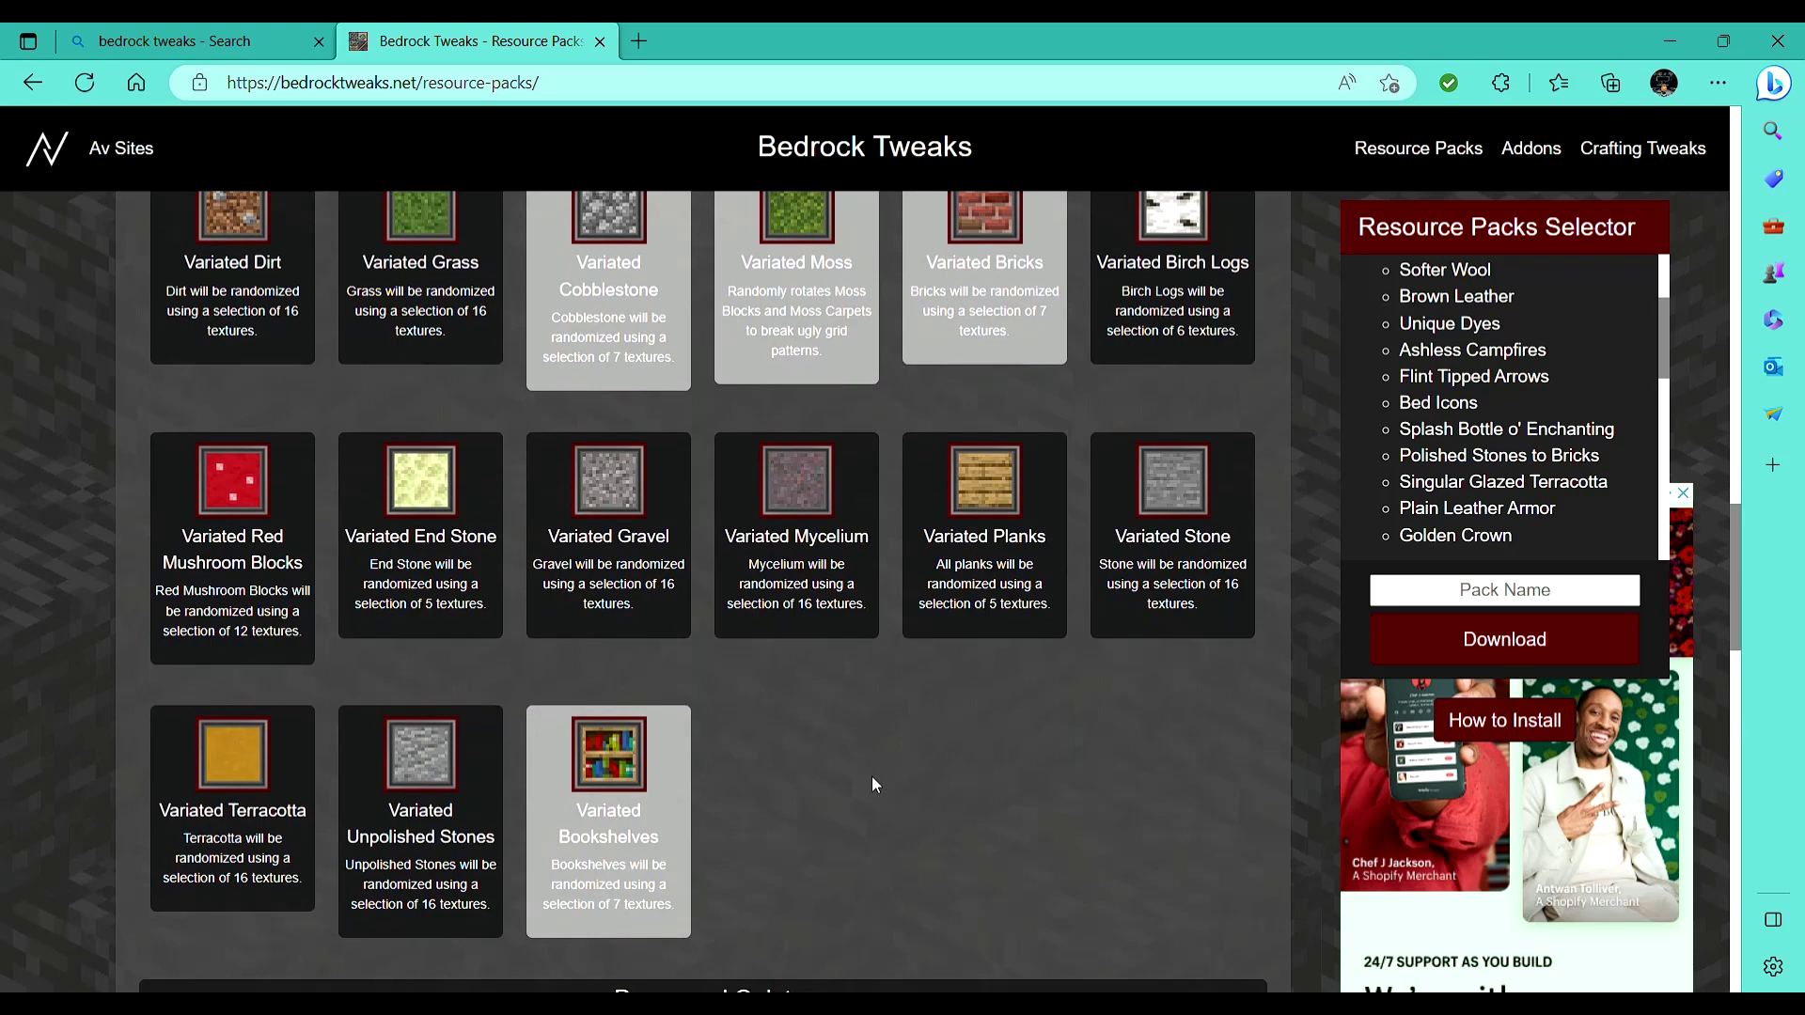
{"action": "scroll", "coordinate": [871, 776], "scroll_direction": "up", "scroll_amount": 1}
{"action": "scroll", "coordinate": [872, 775], "scroll_direction": "down", "scroll_amount": 4}
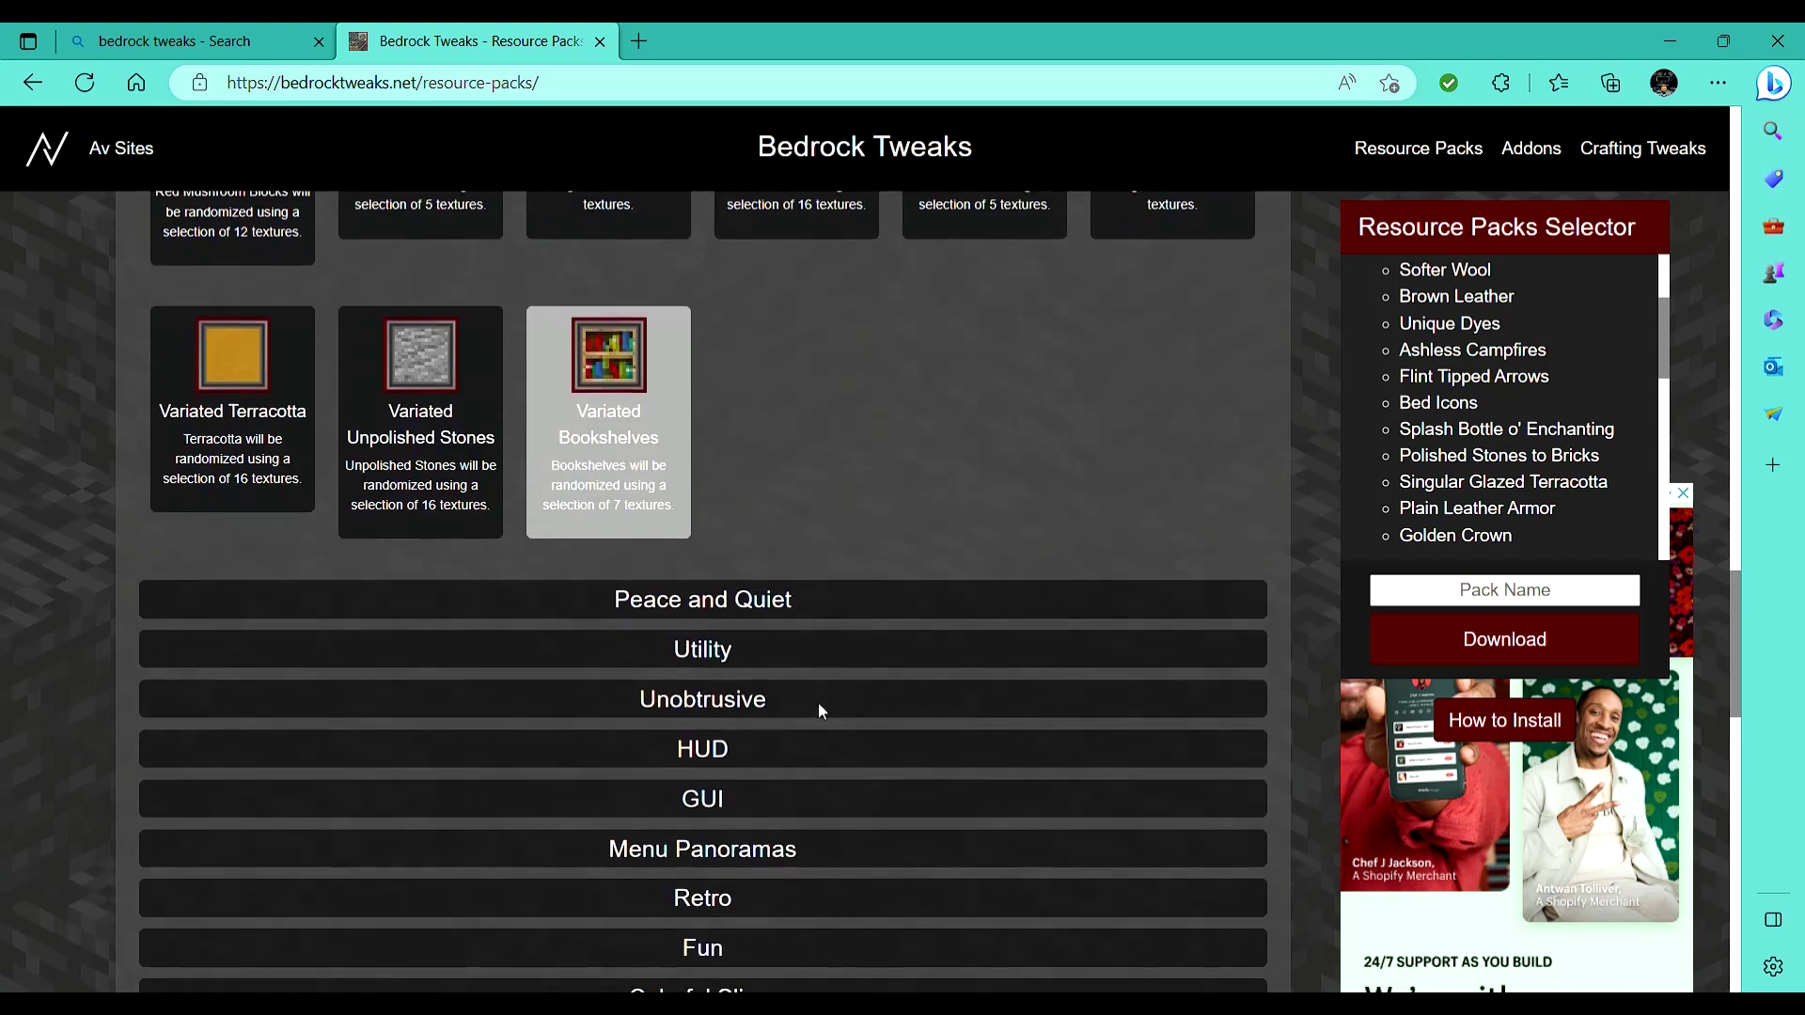
{"action": "left_click", "coordinate": [786, 606]}
{"action": "scroll", "coordinate": [789, 621], "scroll_direction": "down", "scroll_amount": 4}
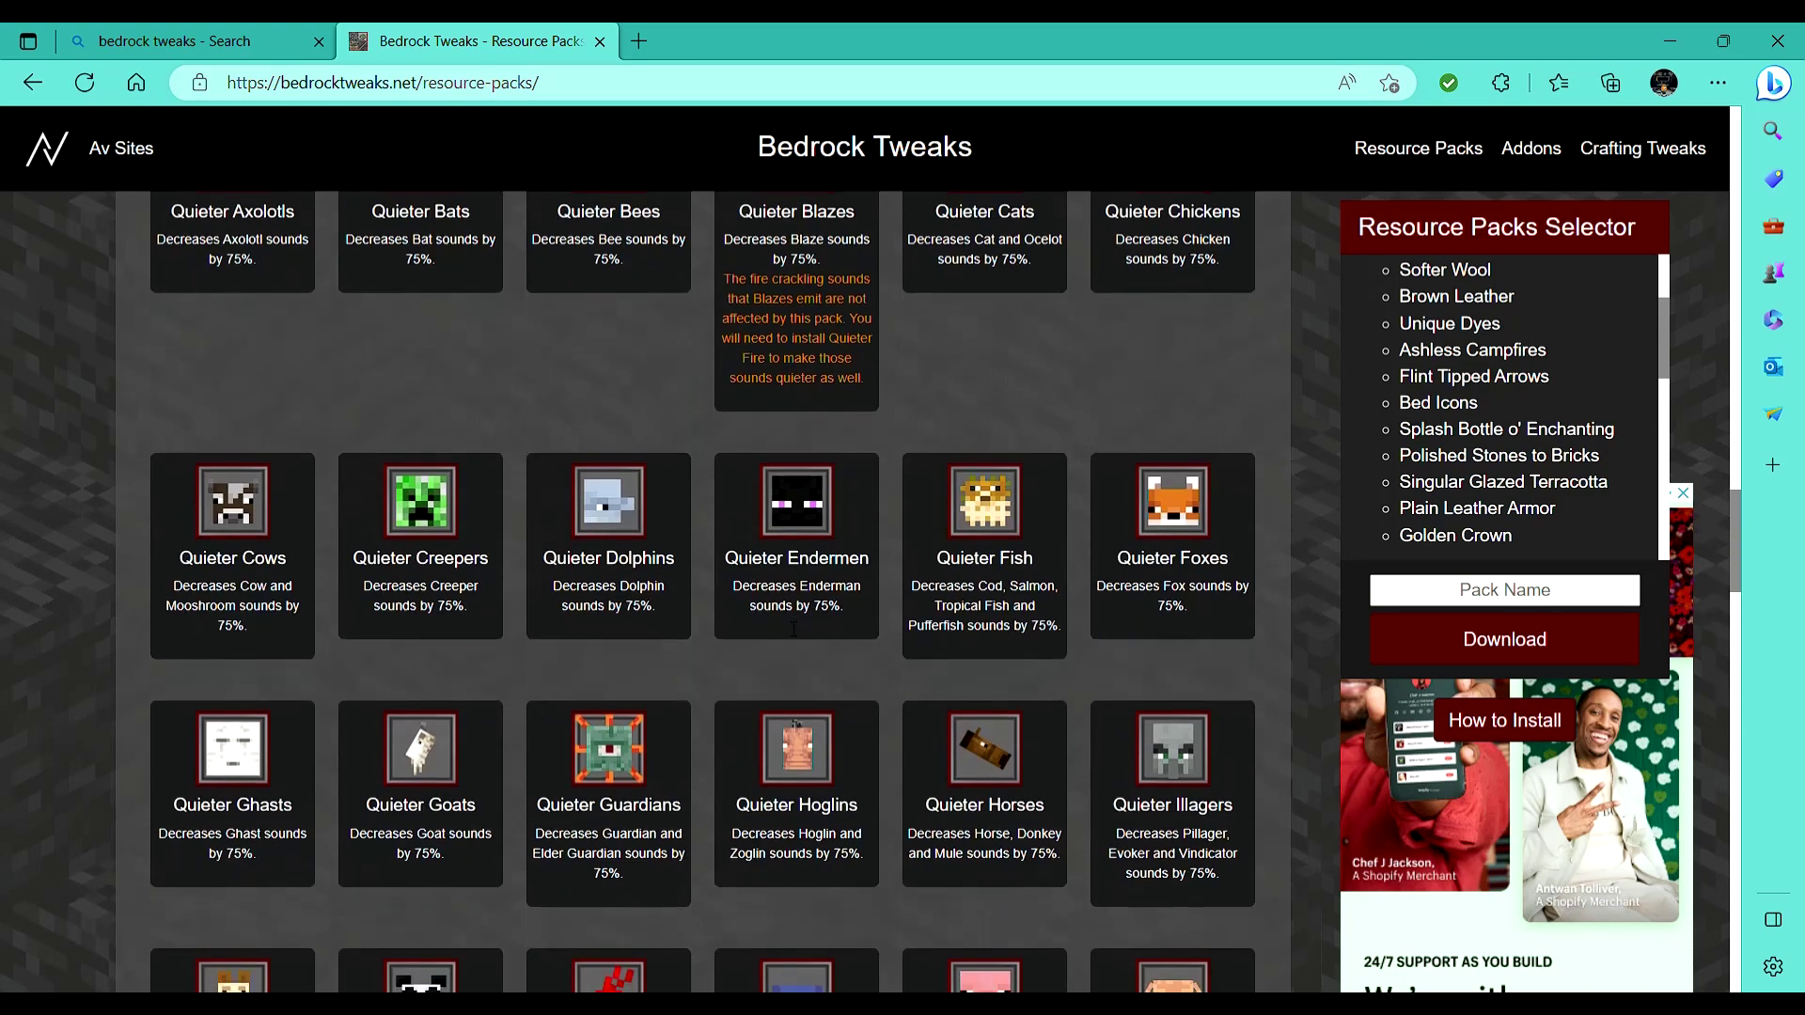
{"action": "scroll", "coordinate": [793, 629], "scroll_direction": "up", "scroll_amount": 2}
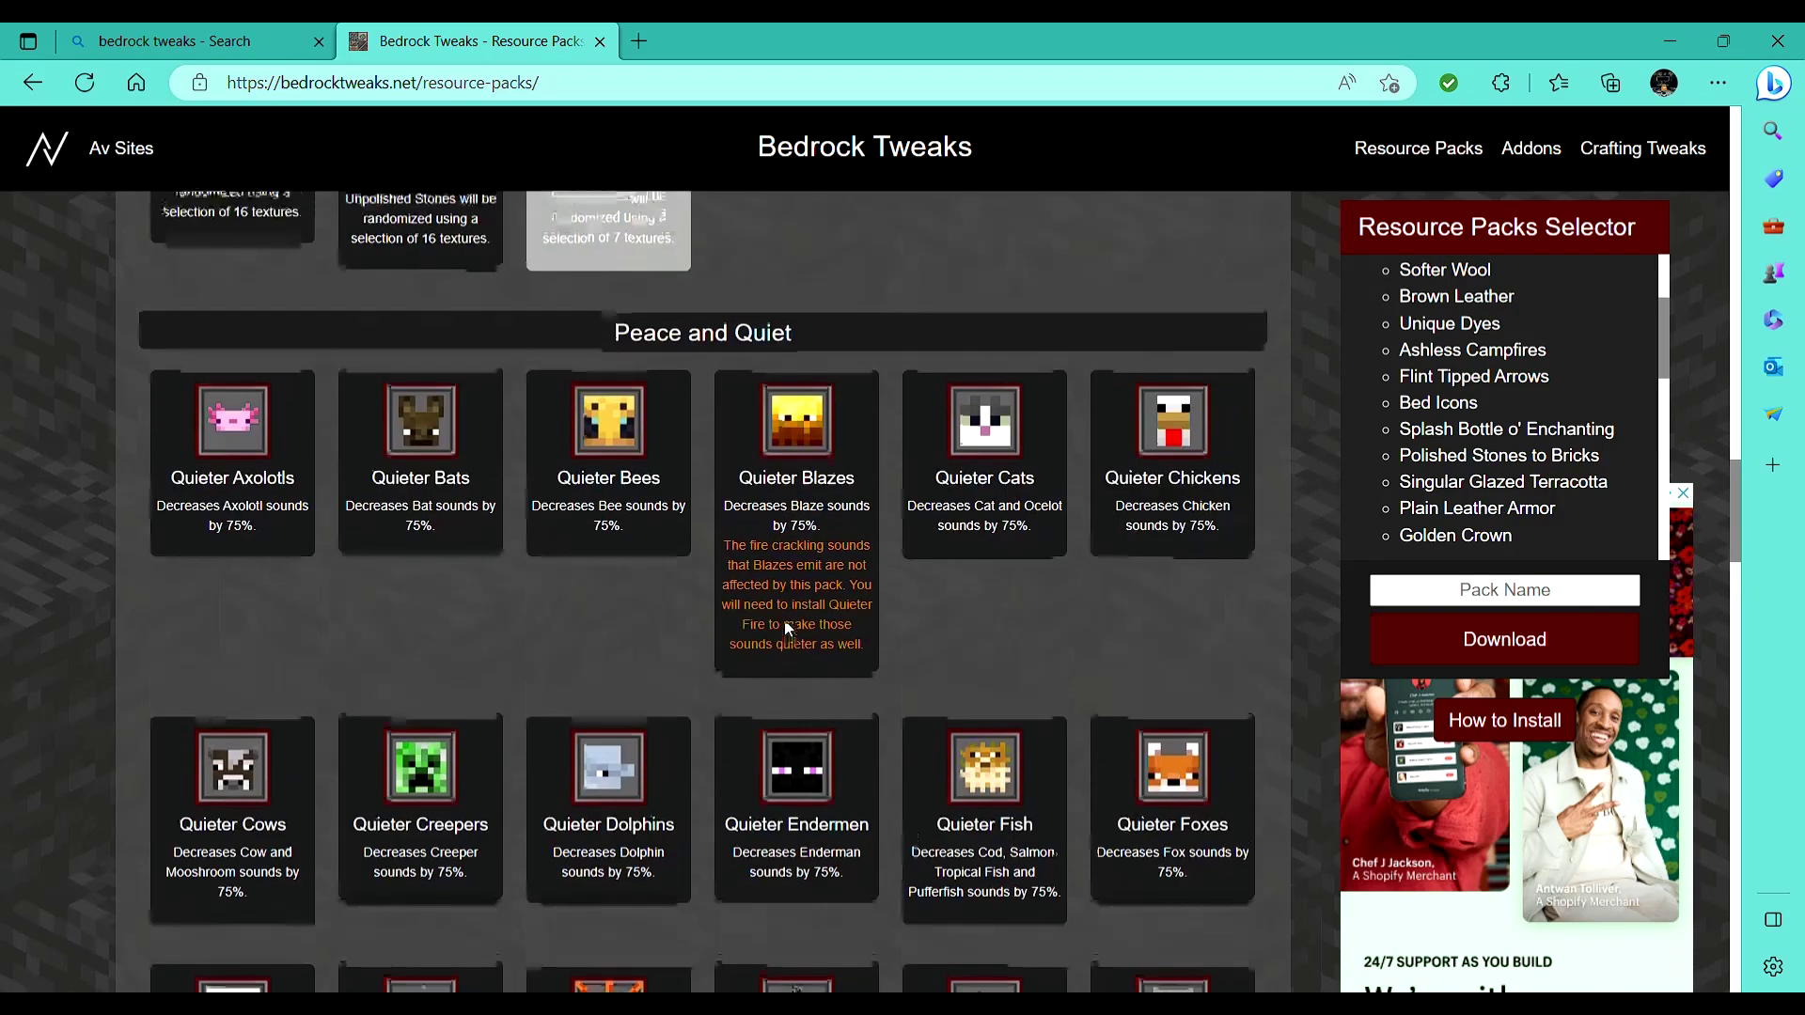
{"action": "scroll", "coordinate": [793, 629], "scroll_direction": "down", "scroll_amount": 2}
{"action": "scroll", "coordinate": [794, 629], "scroll_direction": "down", "scroll_amount": 3}
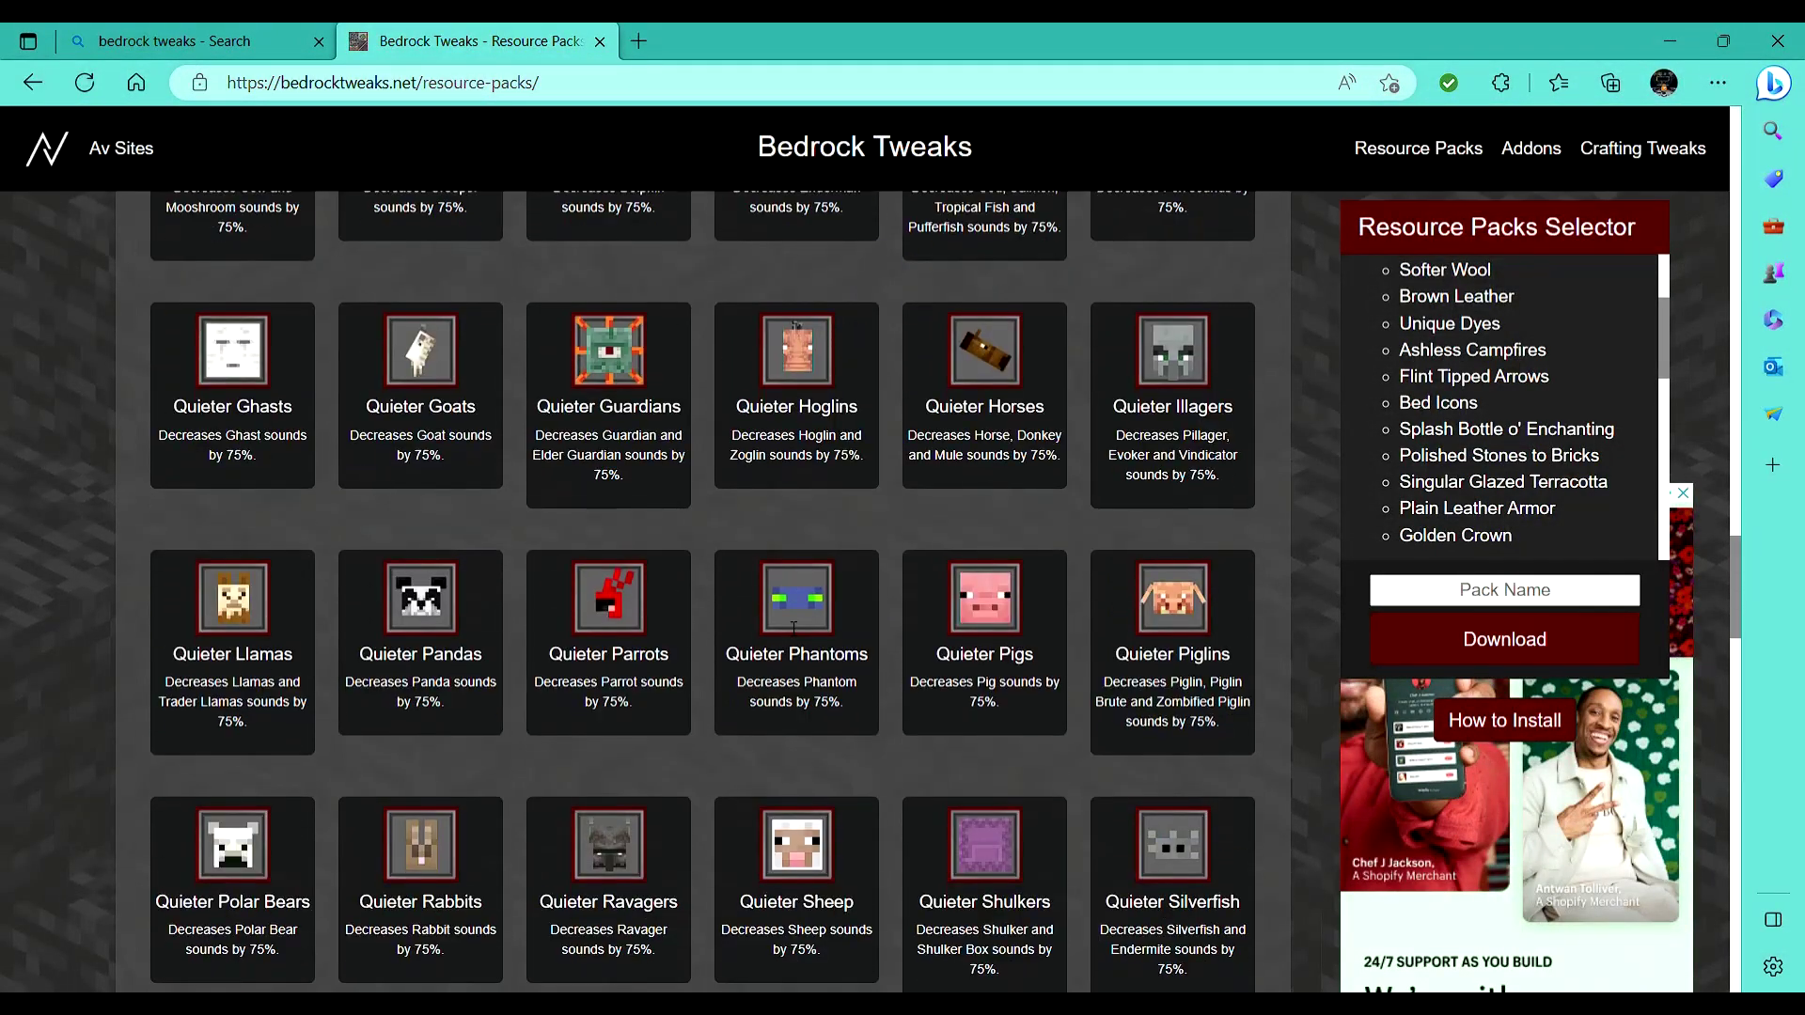
{"action": "scroll", "coordinate": [1010, 765], "scroll_direction": "down", "scroll_amount": 8}
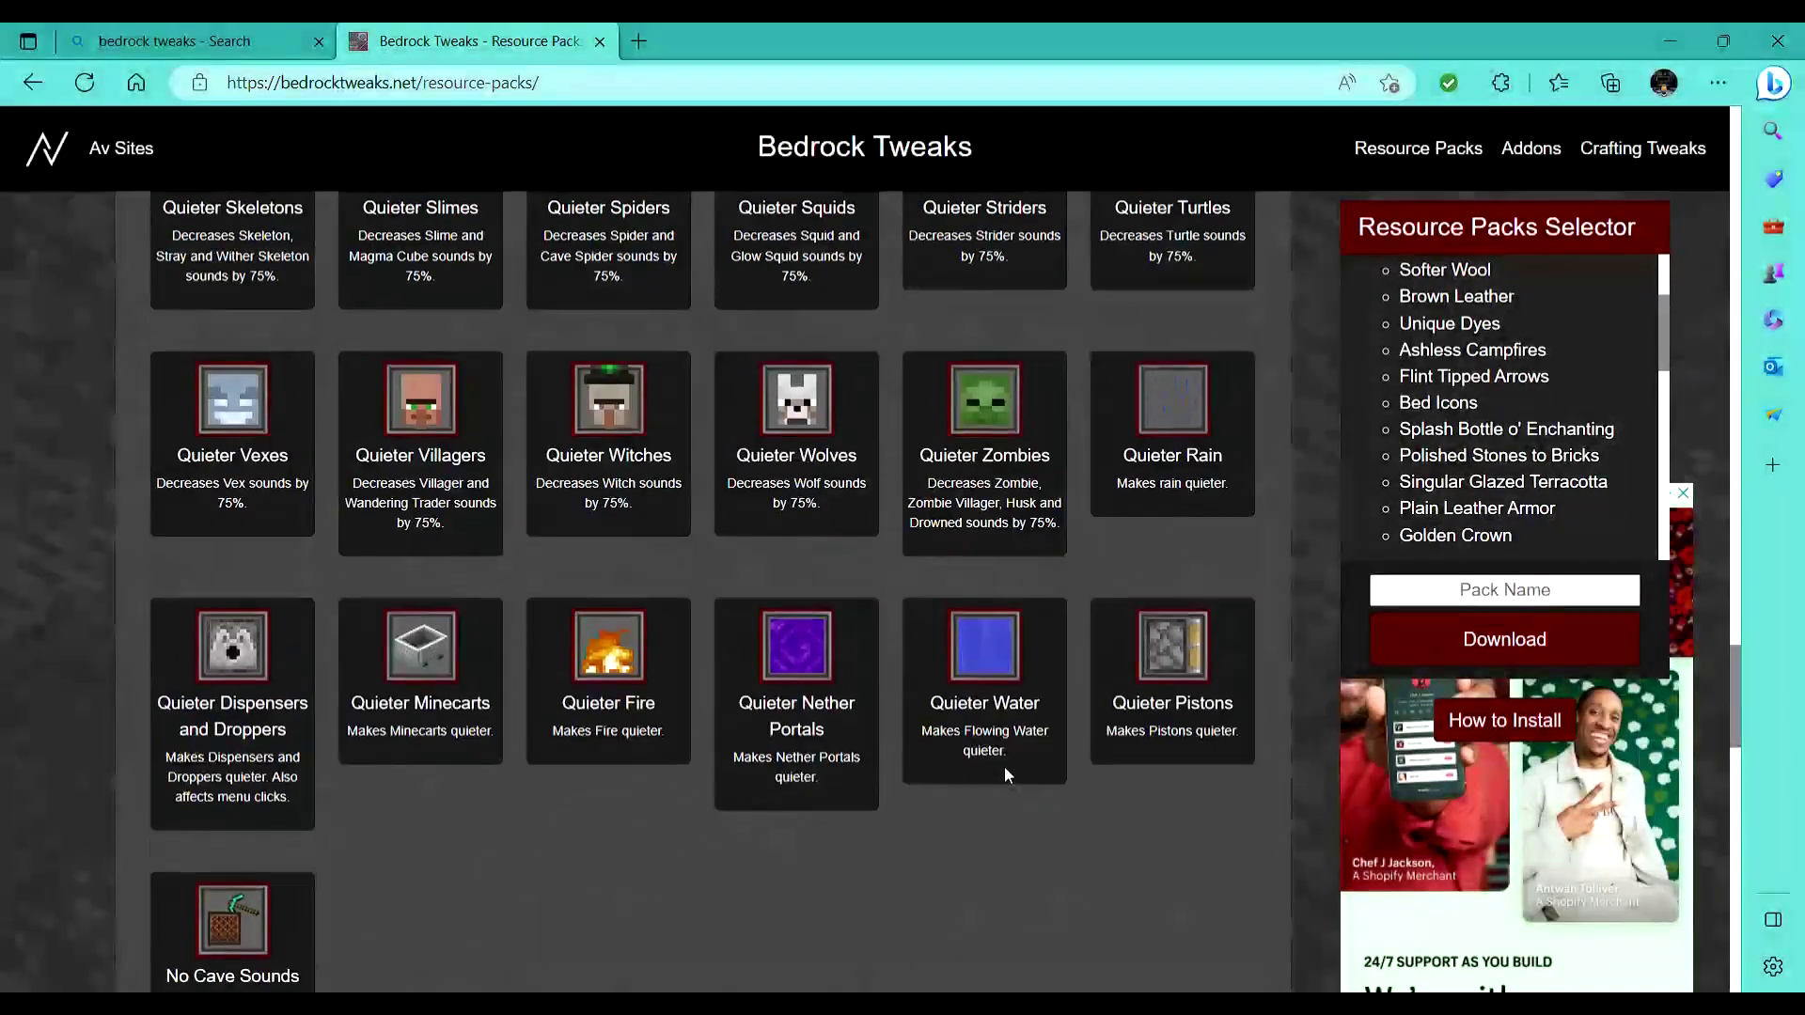
{"action": "left_click", "coordinate": [1184, 437]}
{"action": "scroll", "coordinate": [1044, 701], "scroll_direction": "down", "scroll_amount": 2}
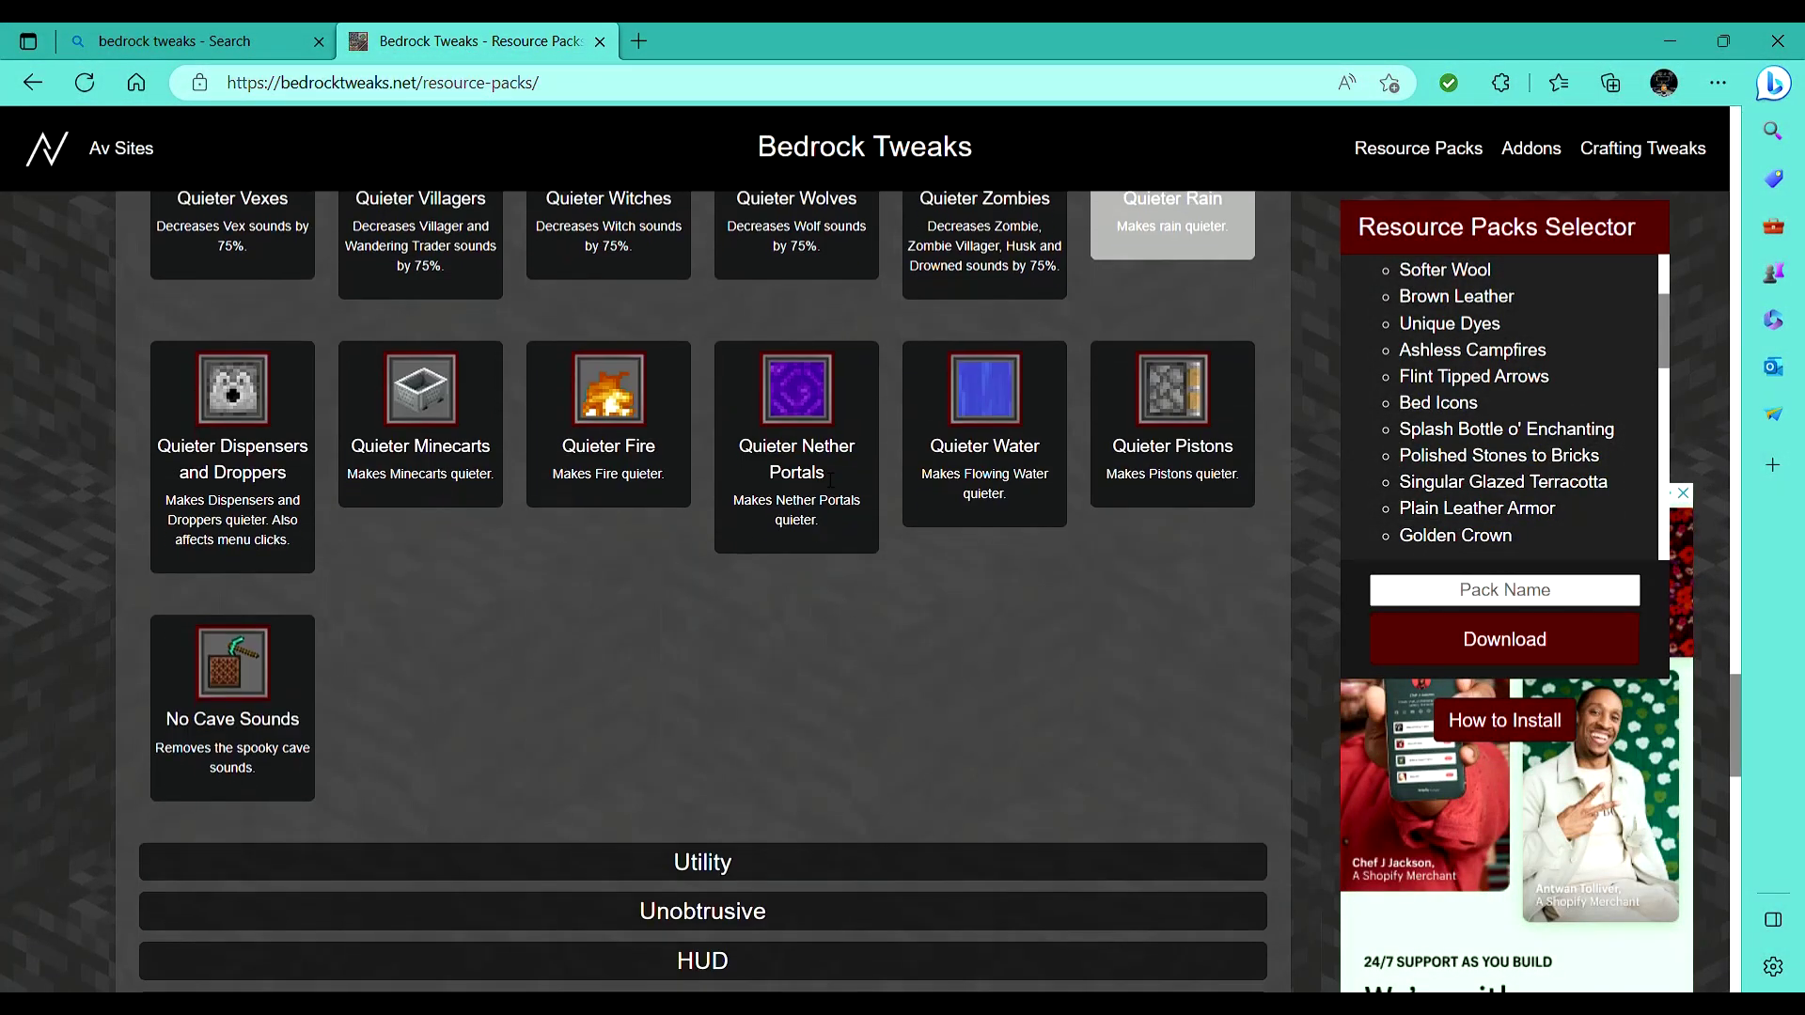
{"action": "left_click", "coordinate": [728, 529]}
{"action": "scroll", "coordinate": [719, 689], "scroll_direction": "down", "scroll_amount": 1}
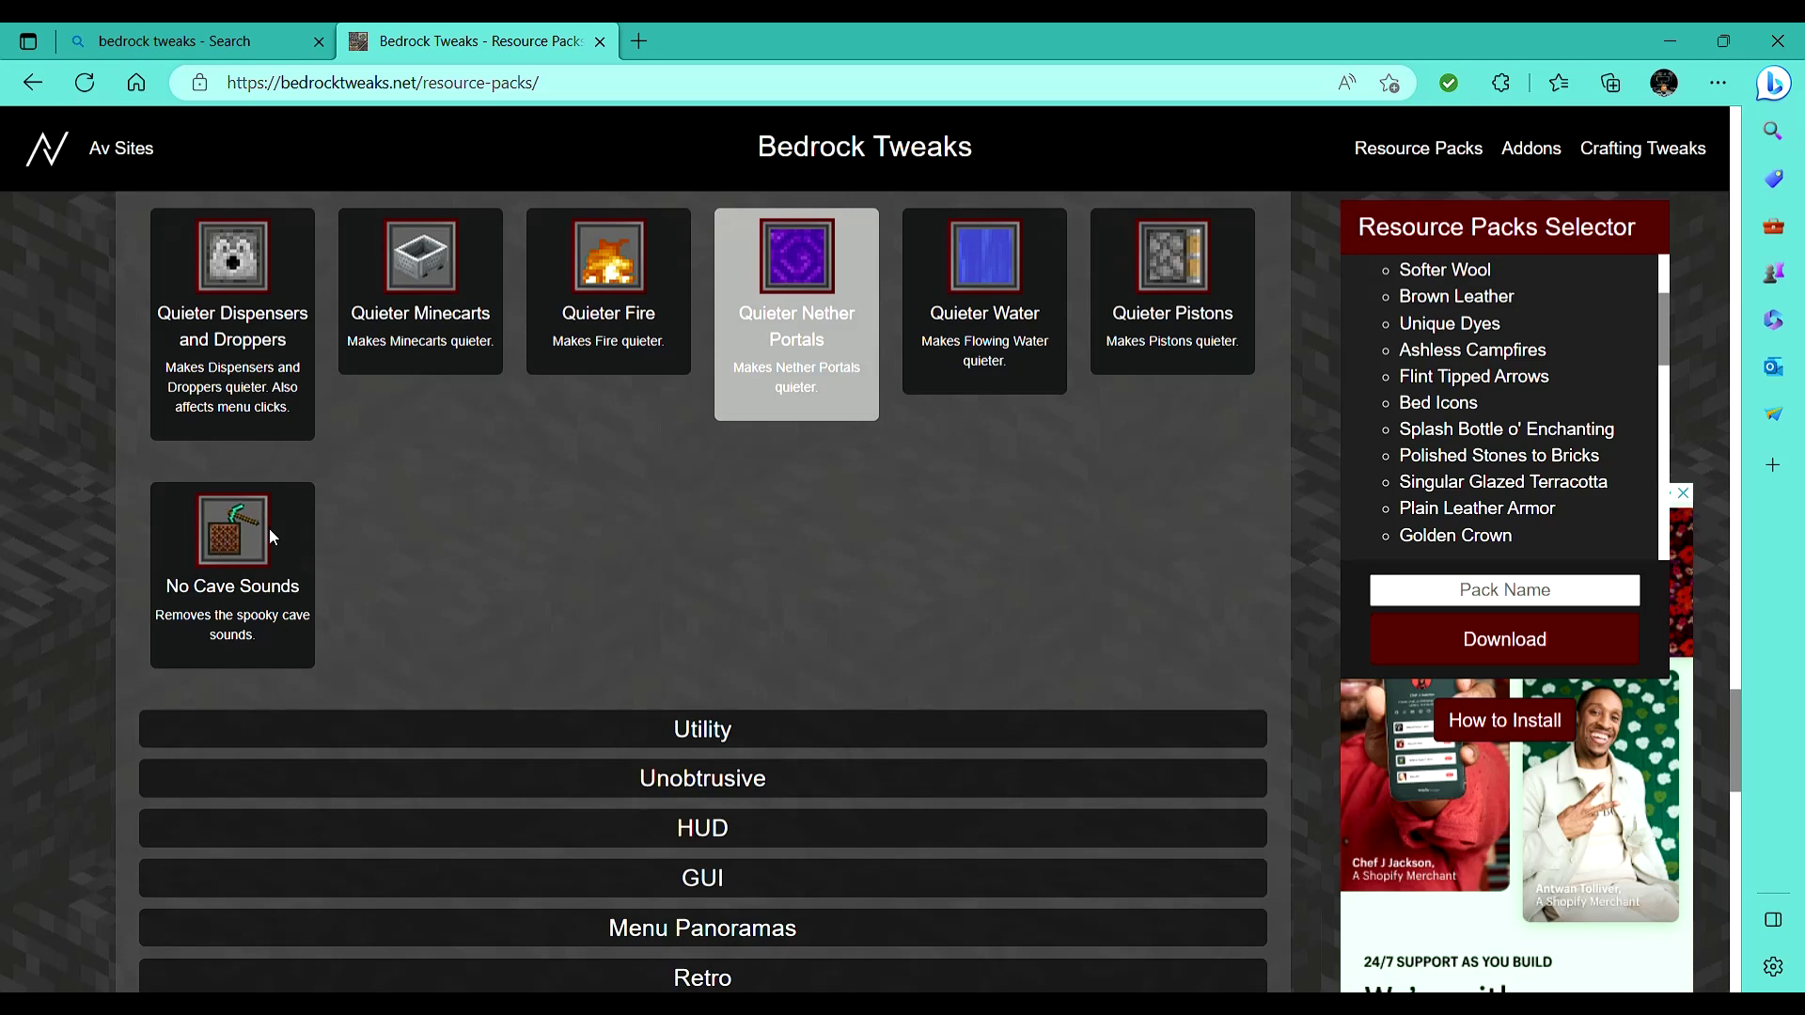
In Utility, select Budding Amethyst Borders, Visual Infested Stone and Waxed Copper (Items), Hunger Preview, Clear Banner Patterns, Sticky Piston Sides.
{"action": "left_click", "coordinate": [629, 738]}
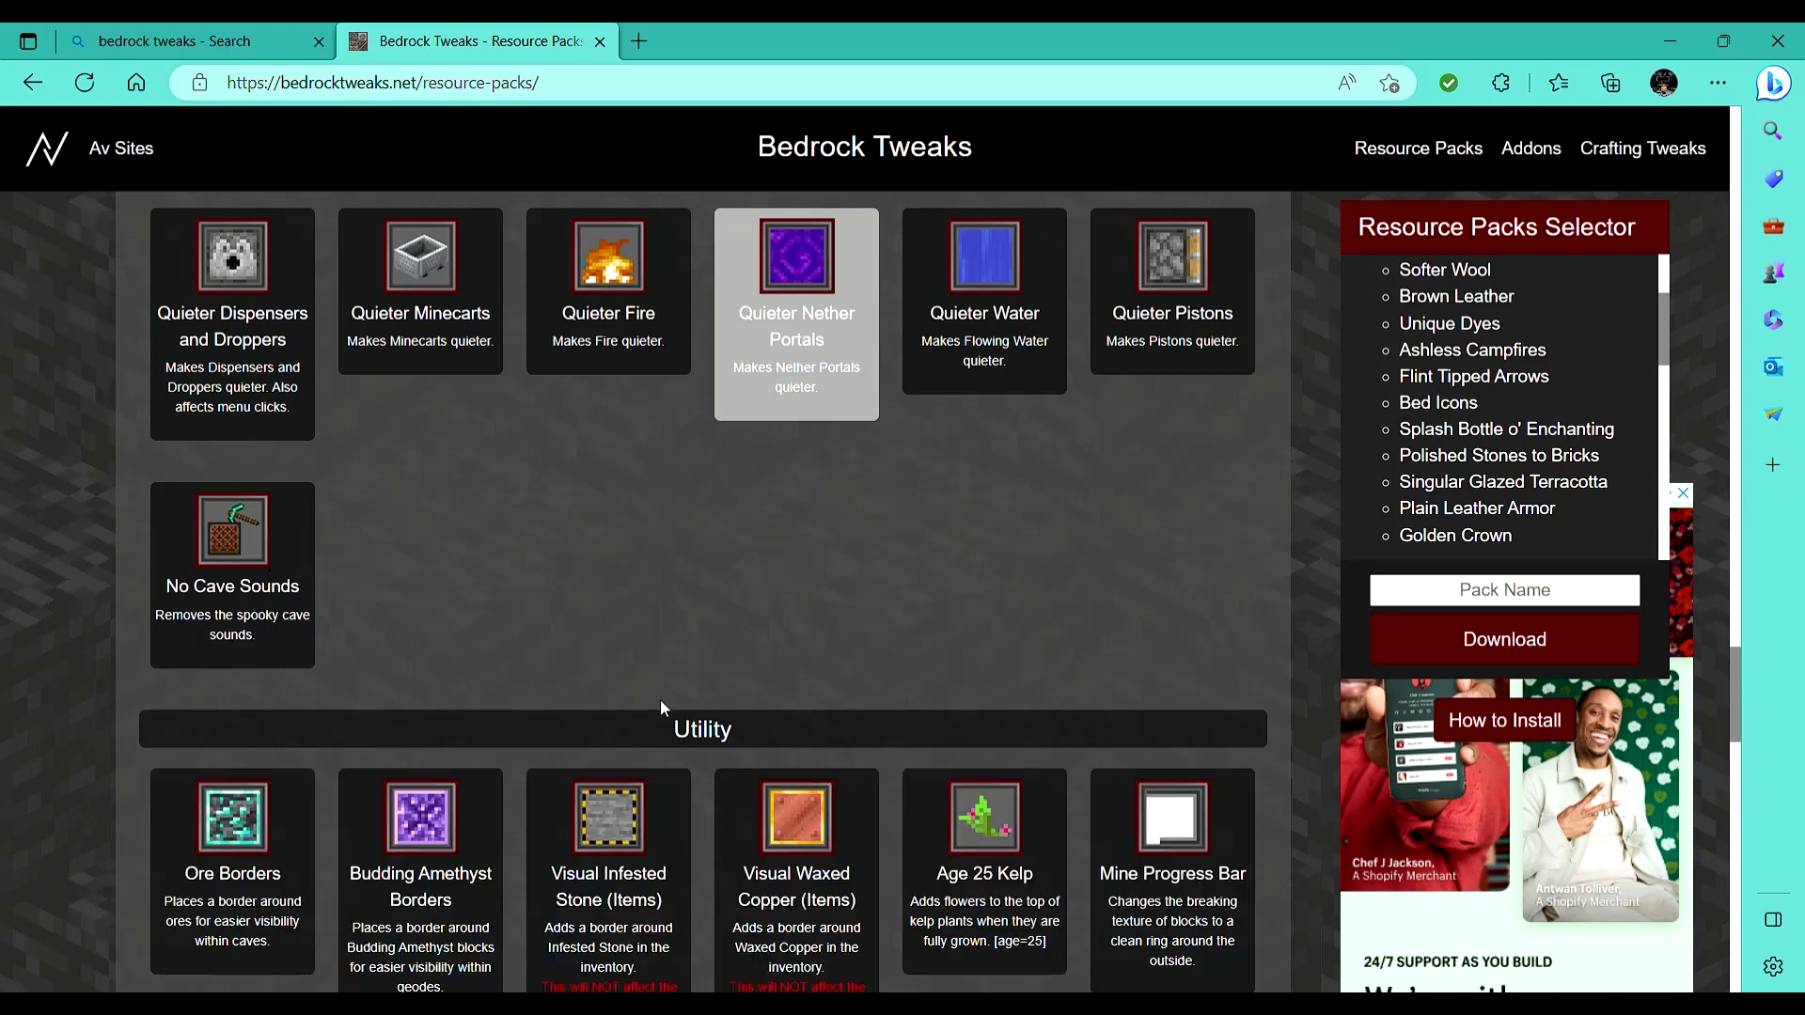
{"action": "scroll", "coordinate": [533, 551], "scroll_direction": "down", "scroll_amount": 5}
{"action": "scroll", "coordinate": [531, 552], "scroll_direction": "up", "scroll_amount": 1}
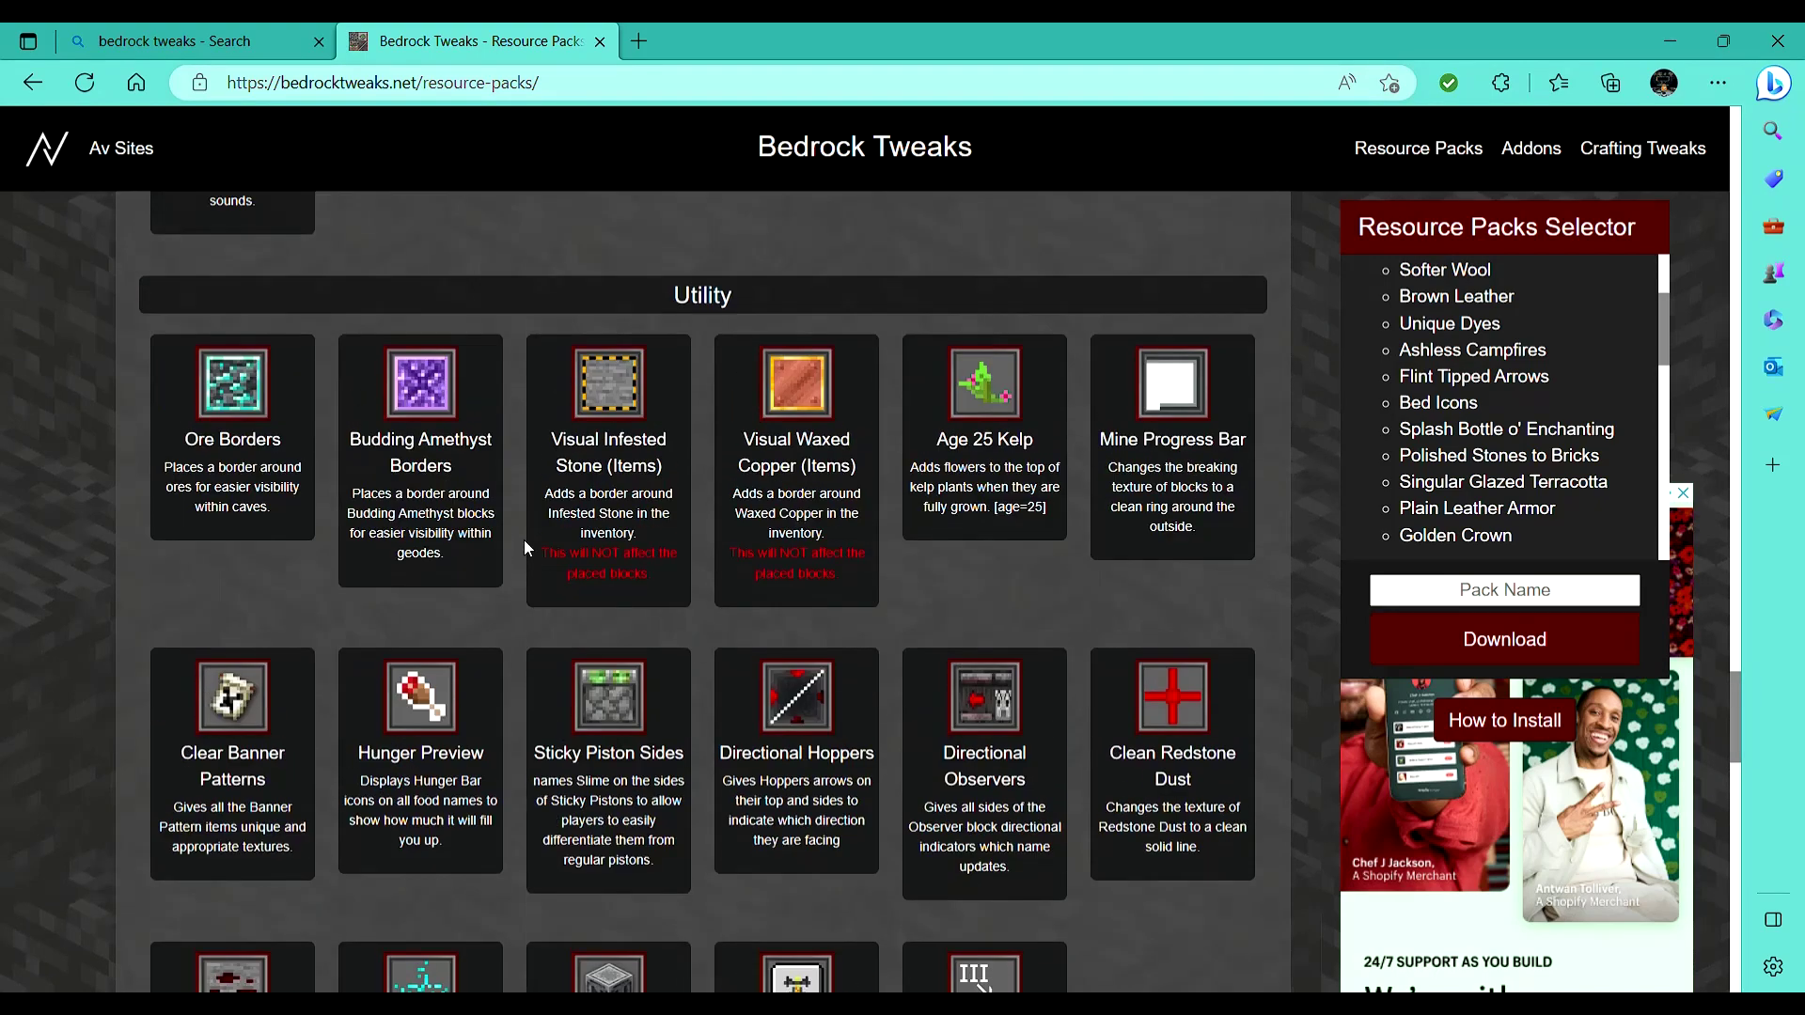
{"action": "left_click", "coordinate": [407, 503]}
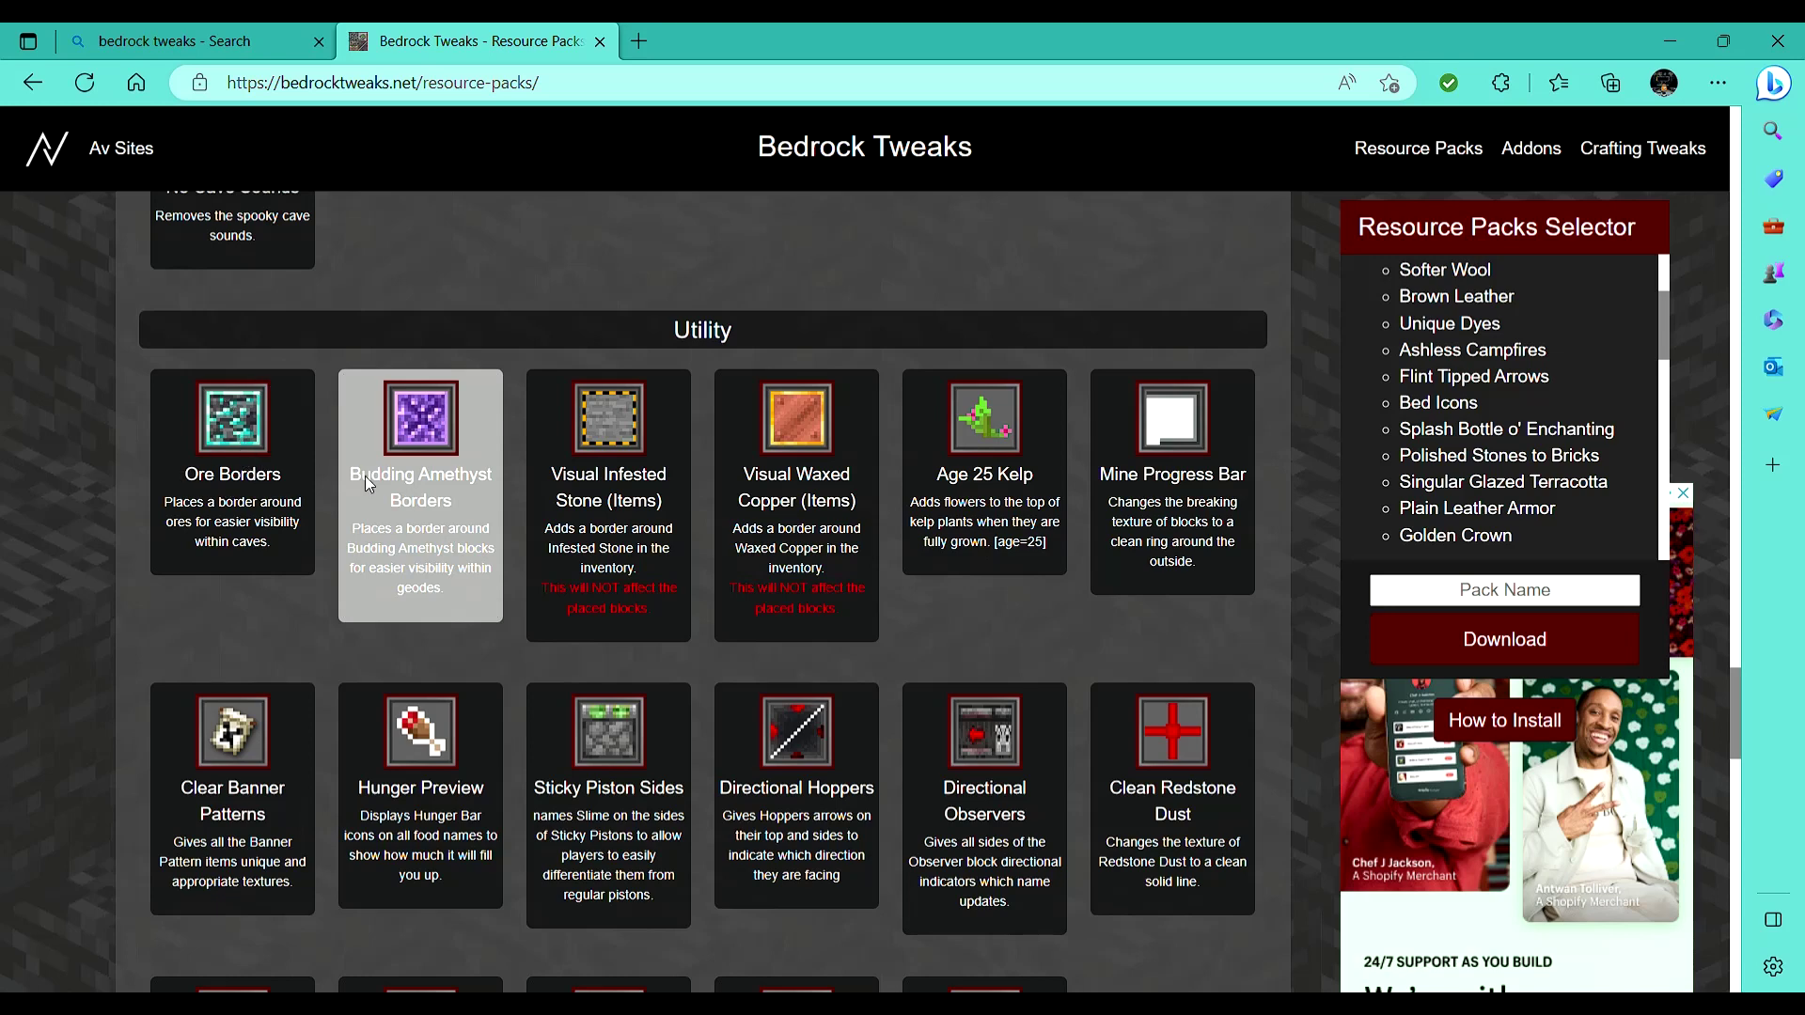
{"action": "left_click", "coordinate": [606, 498]}
{"action": "left_click", "coordinate": [798, 455]}
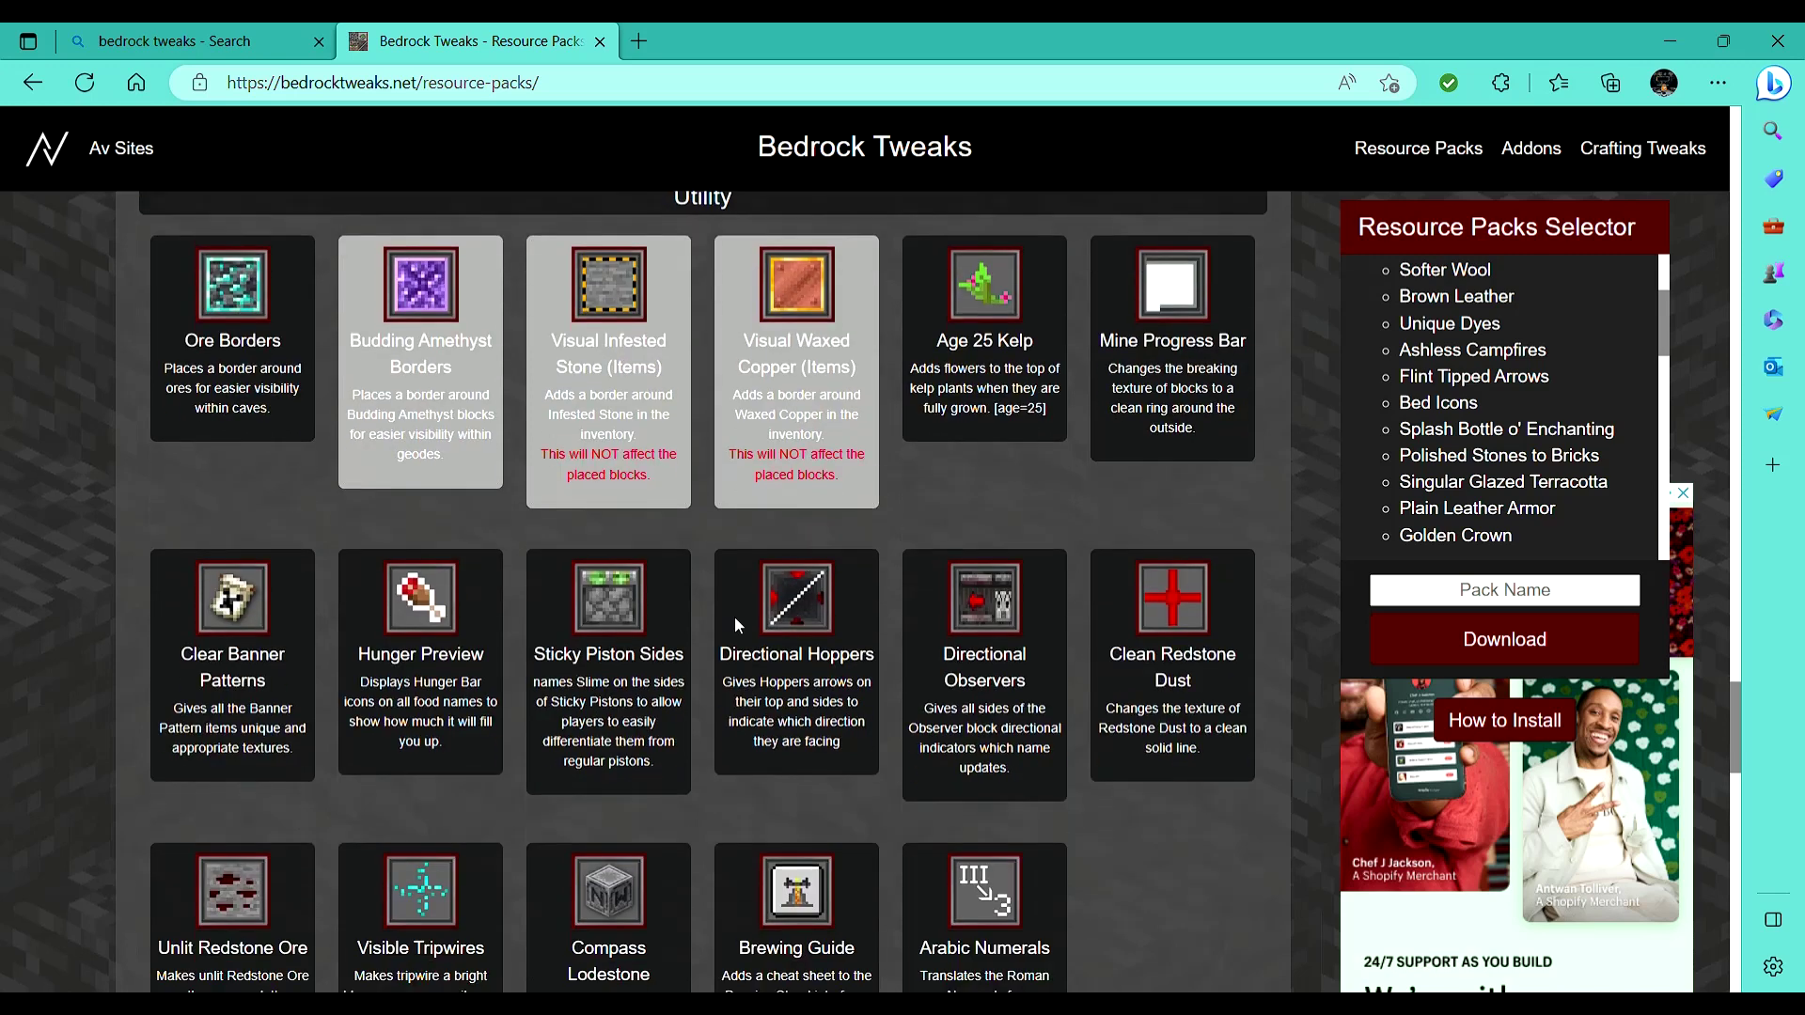
{"action": "left_click", "coordinate": [405, 667]}
{"action": "left_click", "coordinate": [172, 652]}
{"action": "left_click", "coordinate": [601, 648]}
Select Unlit Redstone Ore, Brewing Guide and Directional Observers.
{"action": "scroll", "coordinate": [912, 649], "scroll_direction": "down", "scroll_amount": 1}
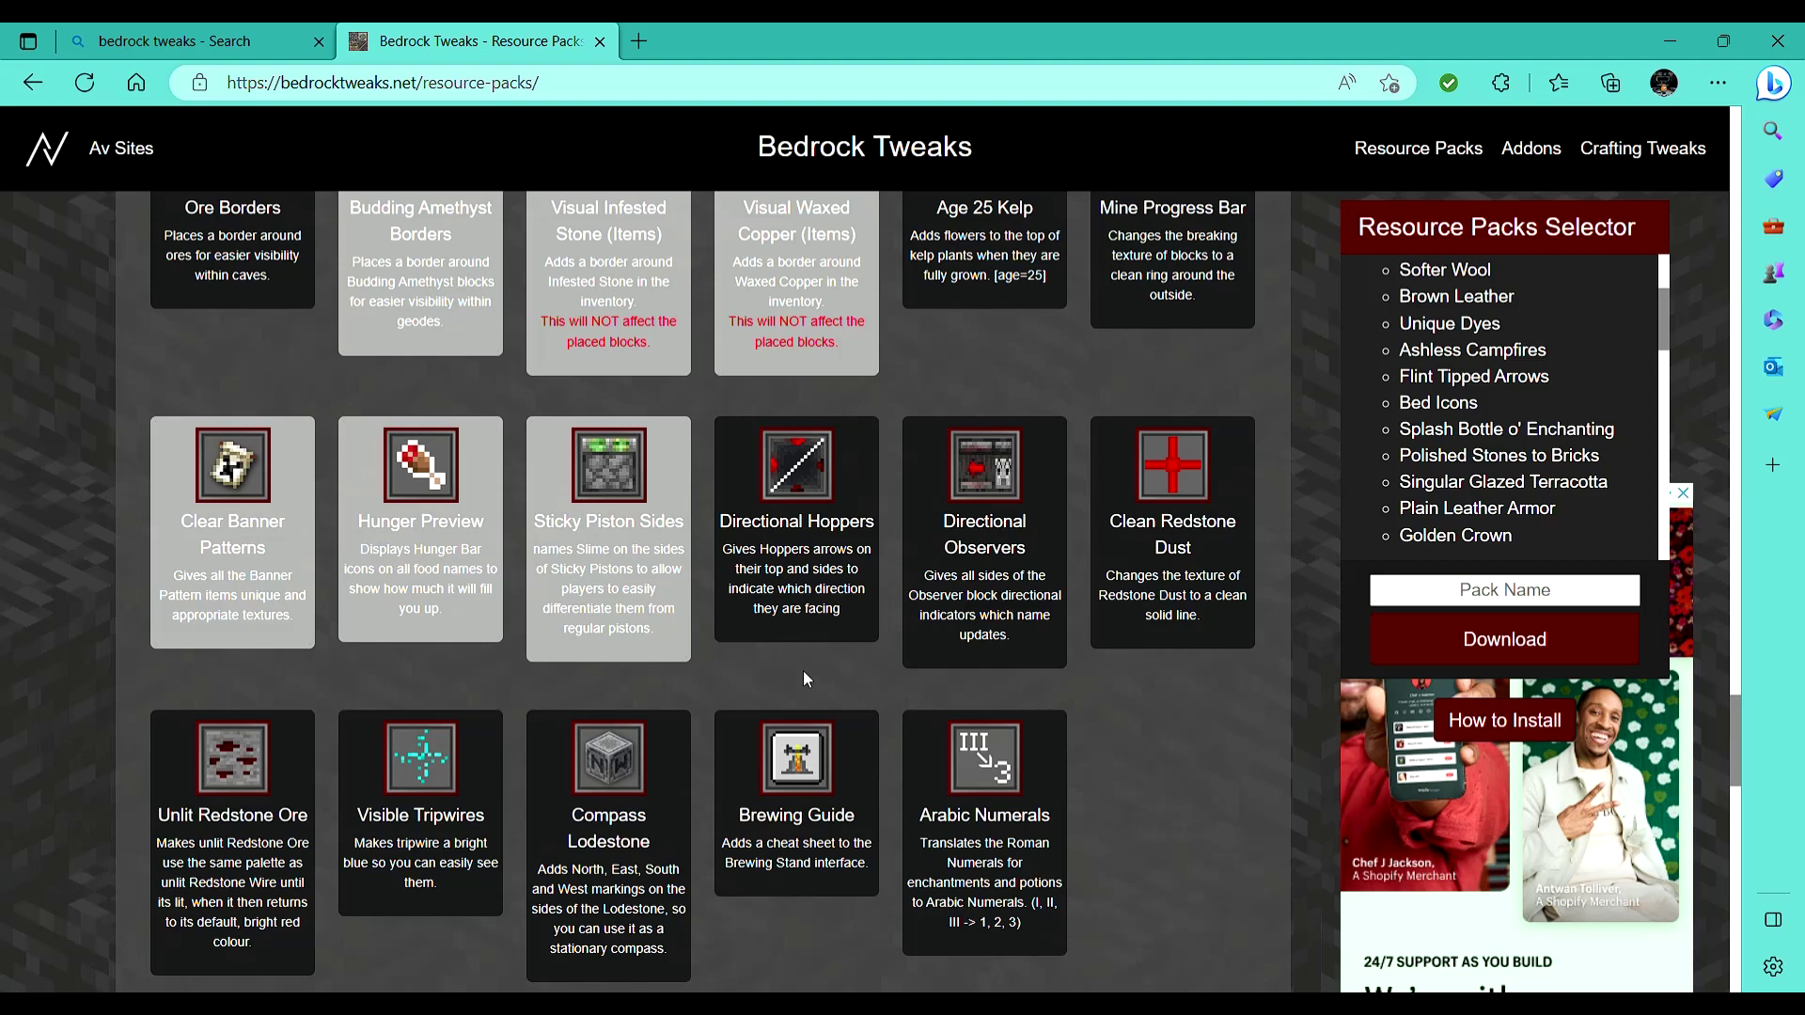
{"action": "scroll", "coordinate": [837, 732], "scroll_direction": "down", "scroll_amount": 1}
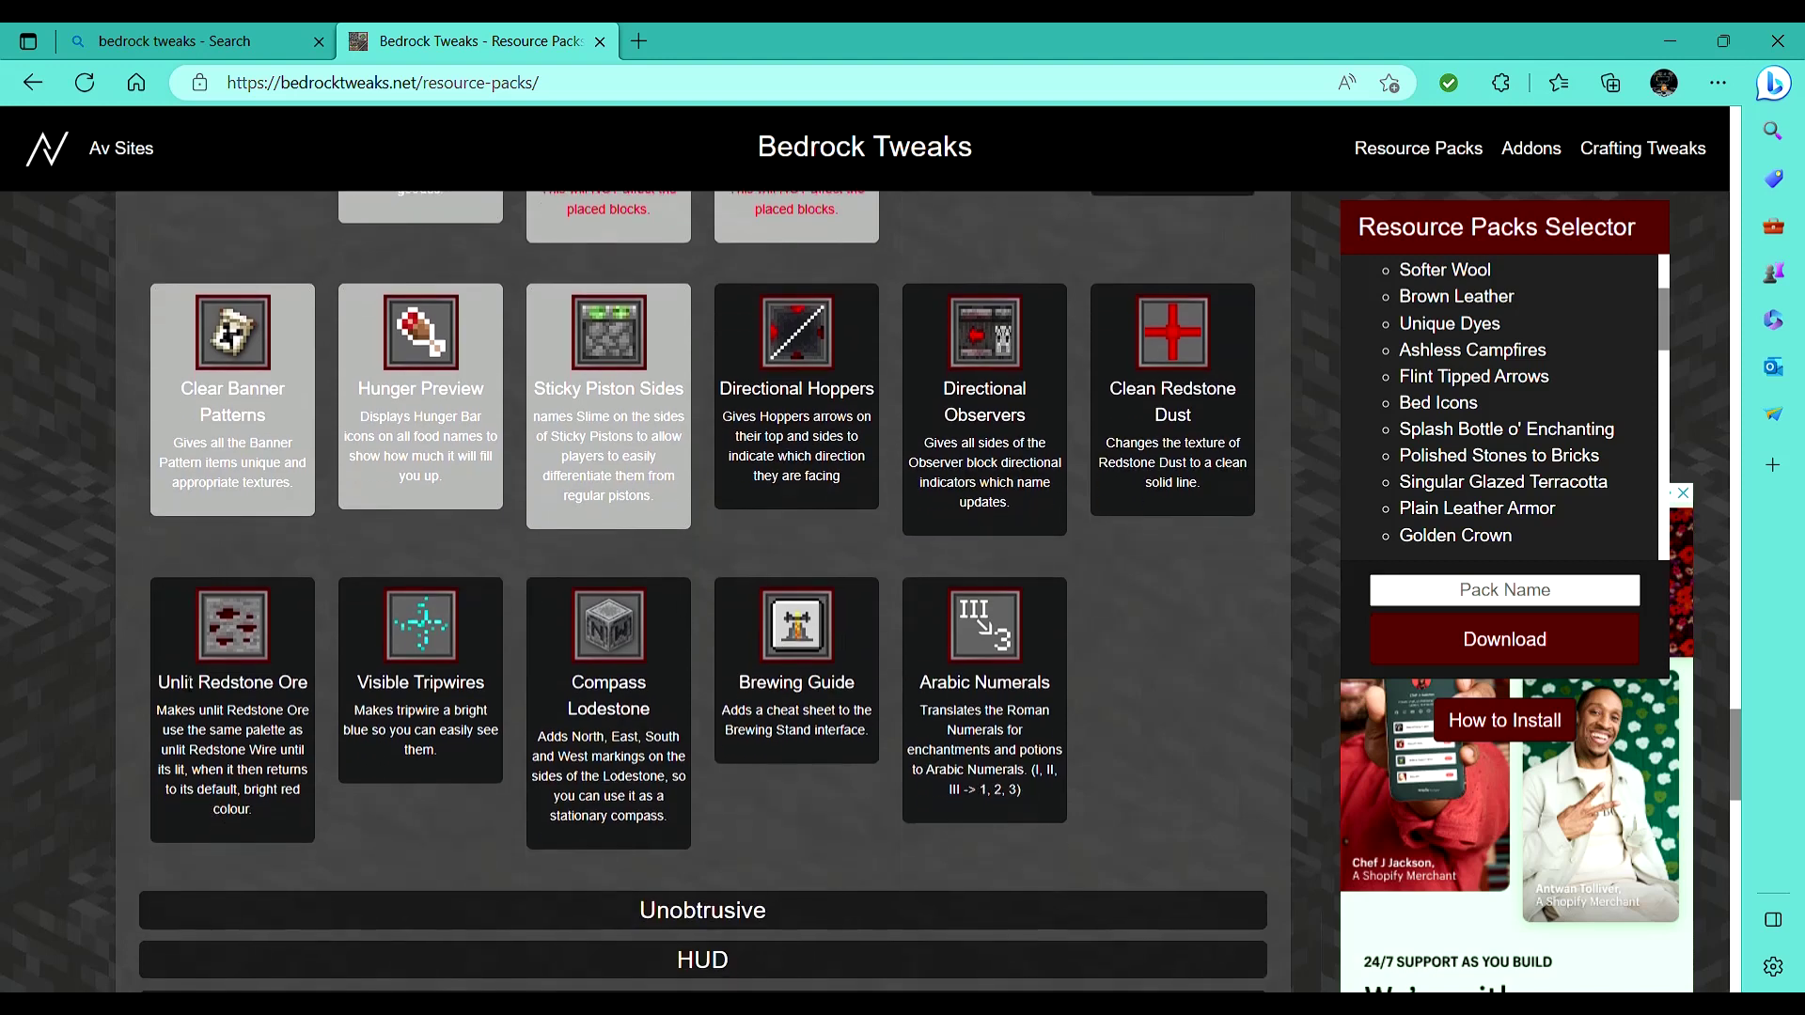
{"action": "left_click", "coordinate": [282, 639]}
{"action": "left_click", "coordinate": [752, 634]}
{"action": "left_click", "coordinate": [934, 369]}
{"action": "scroll", "coordinate": [1164, 808], "scroll_direction": "down", "scroll_amount": 1}
{"action": "scroll", "coordinate": [1164, 808], "scroll_direction": "down", "scroll_amount": 1}
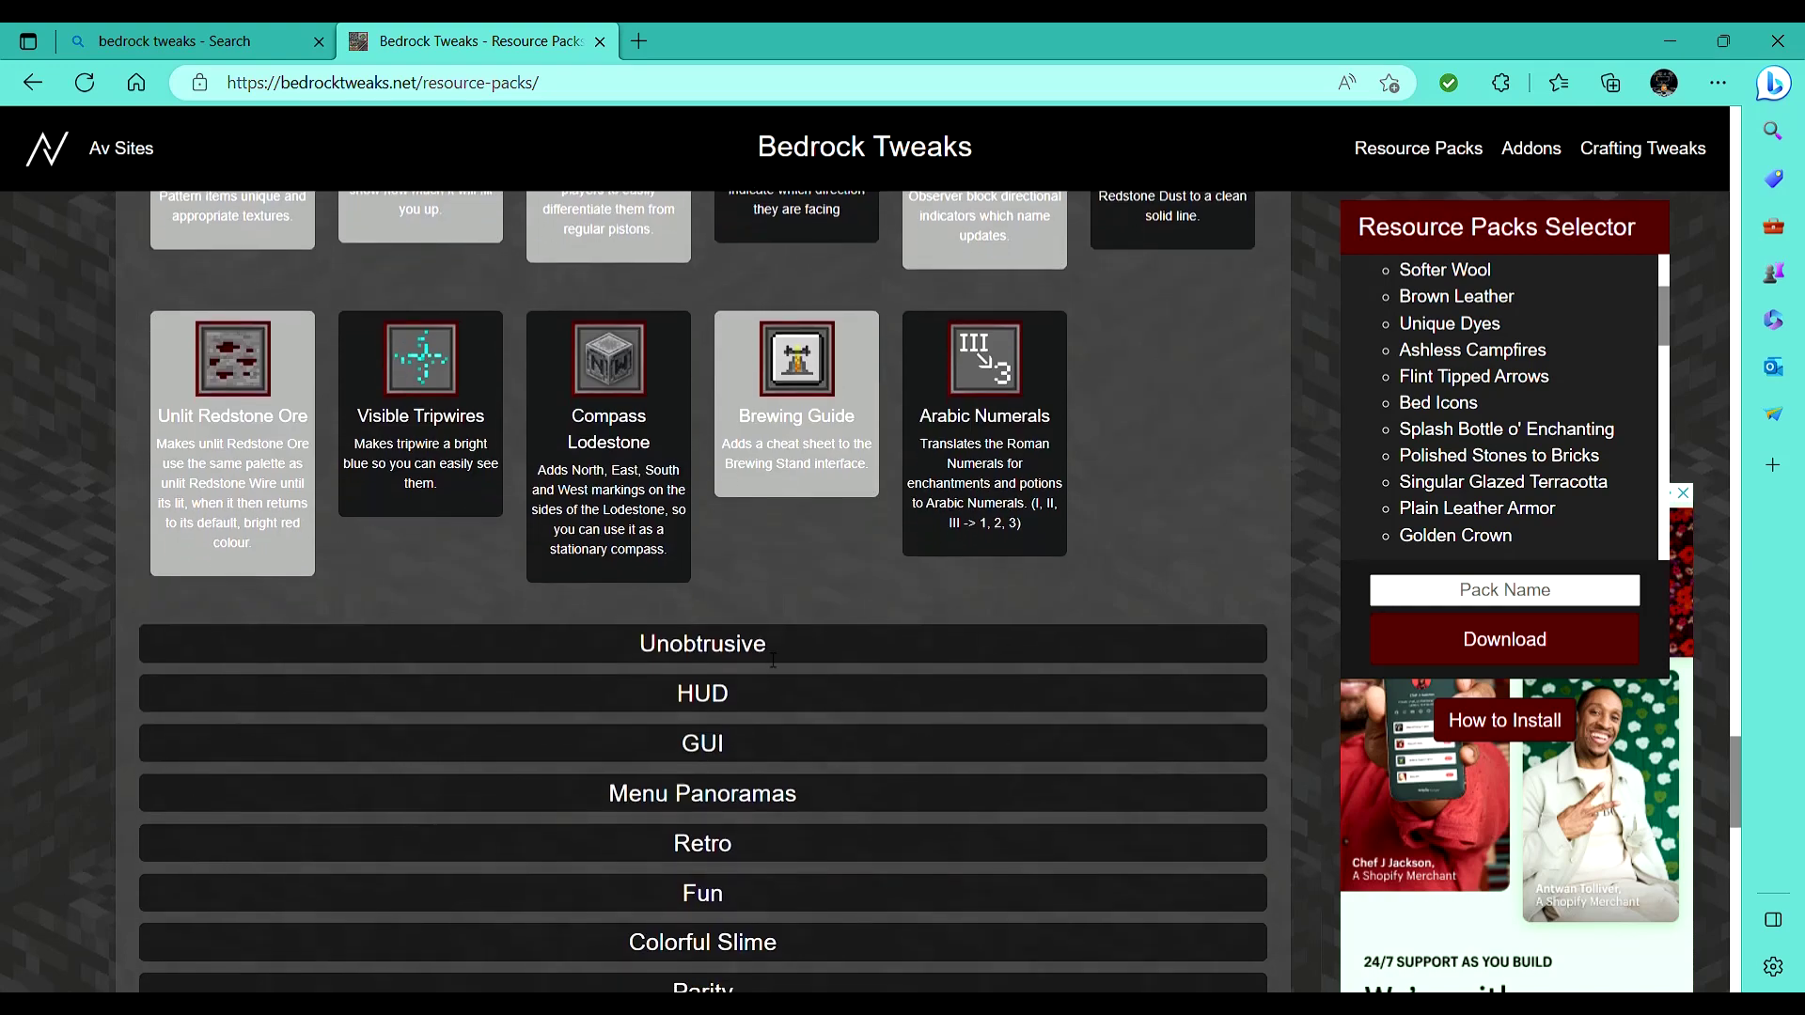
In Unobtrusive, select Borderless Glass, Borderless Stained Glass and Borderless Tinted Glass.
{"action": "left_click", "coordinate": [749, 649]}
{"action": "scroll", "coordinate": [748, 651], "scroll_direction": "down", "scroll_amount": 4}
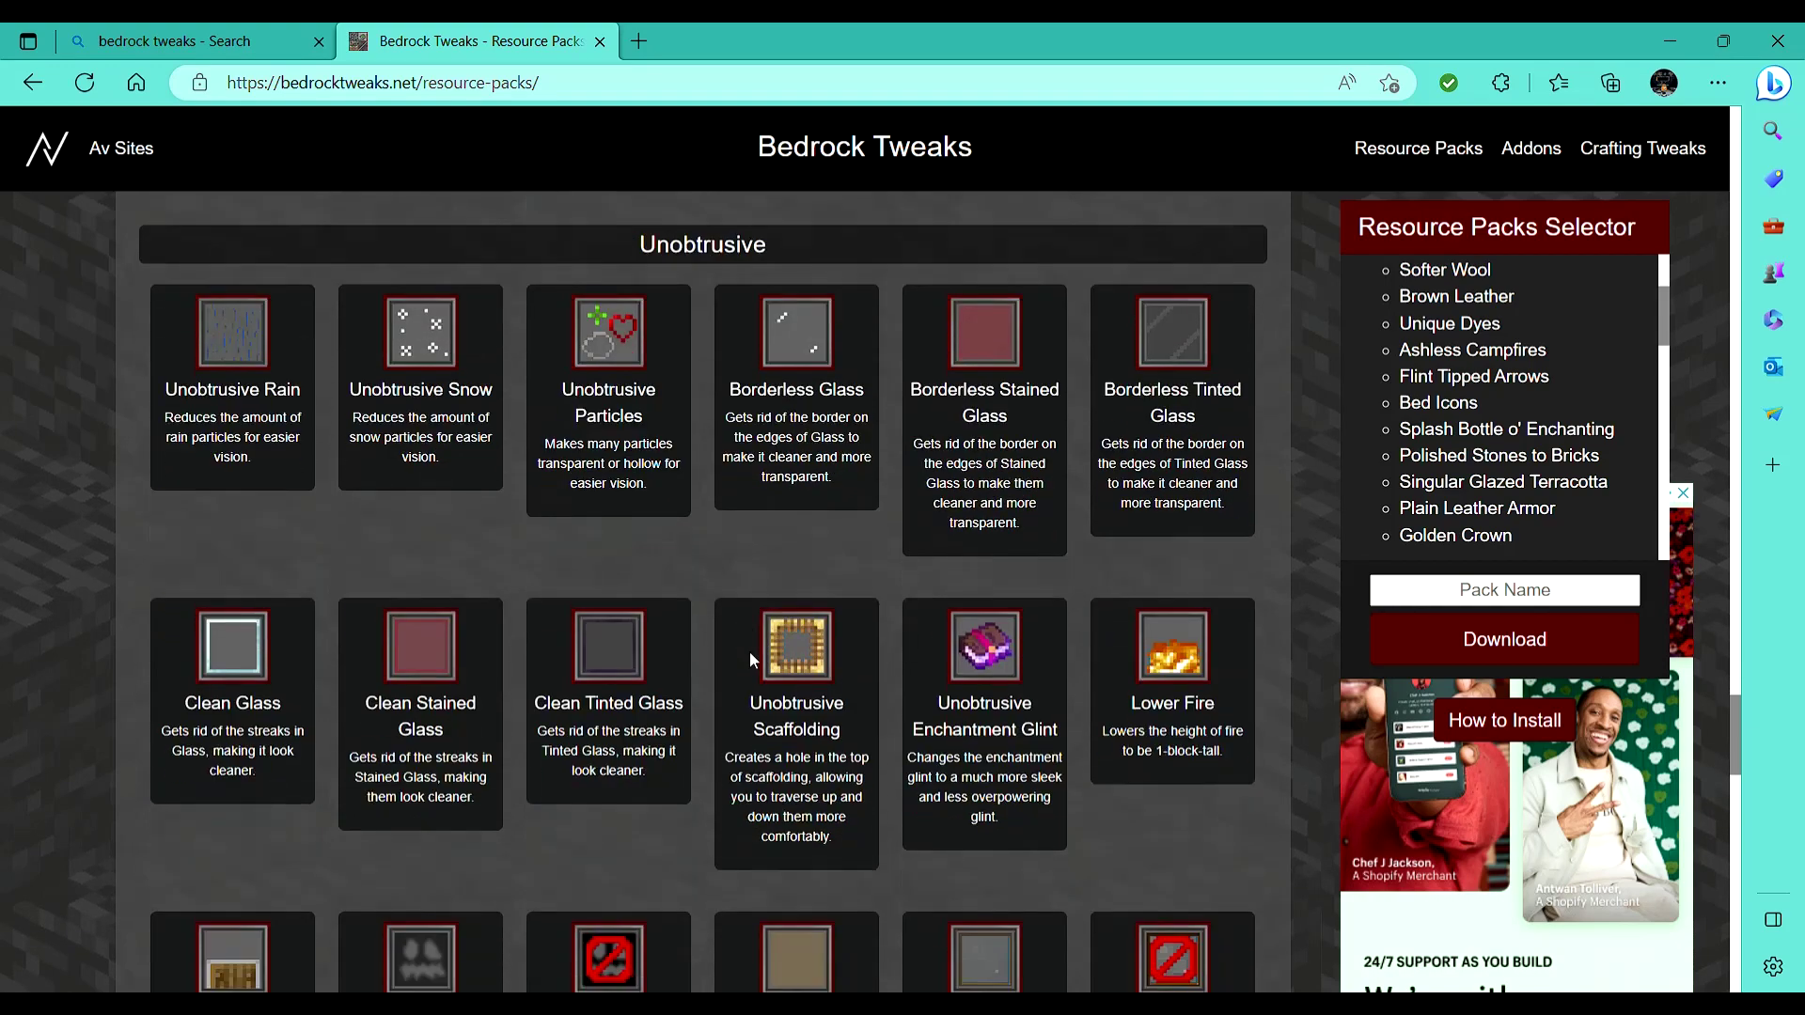
{"action": "left_click", "coordinate": [787, 413]}
{"action": "left_click", "coordinate": [984, 414]}
{"action": "left_click", "coordinate": [1189, 422]}
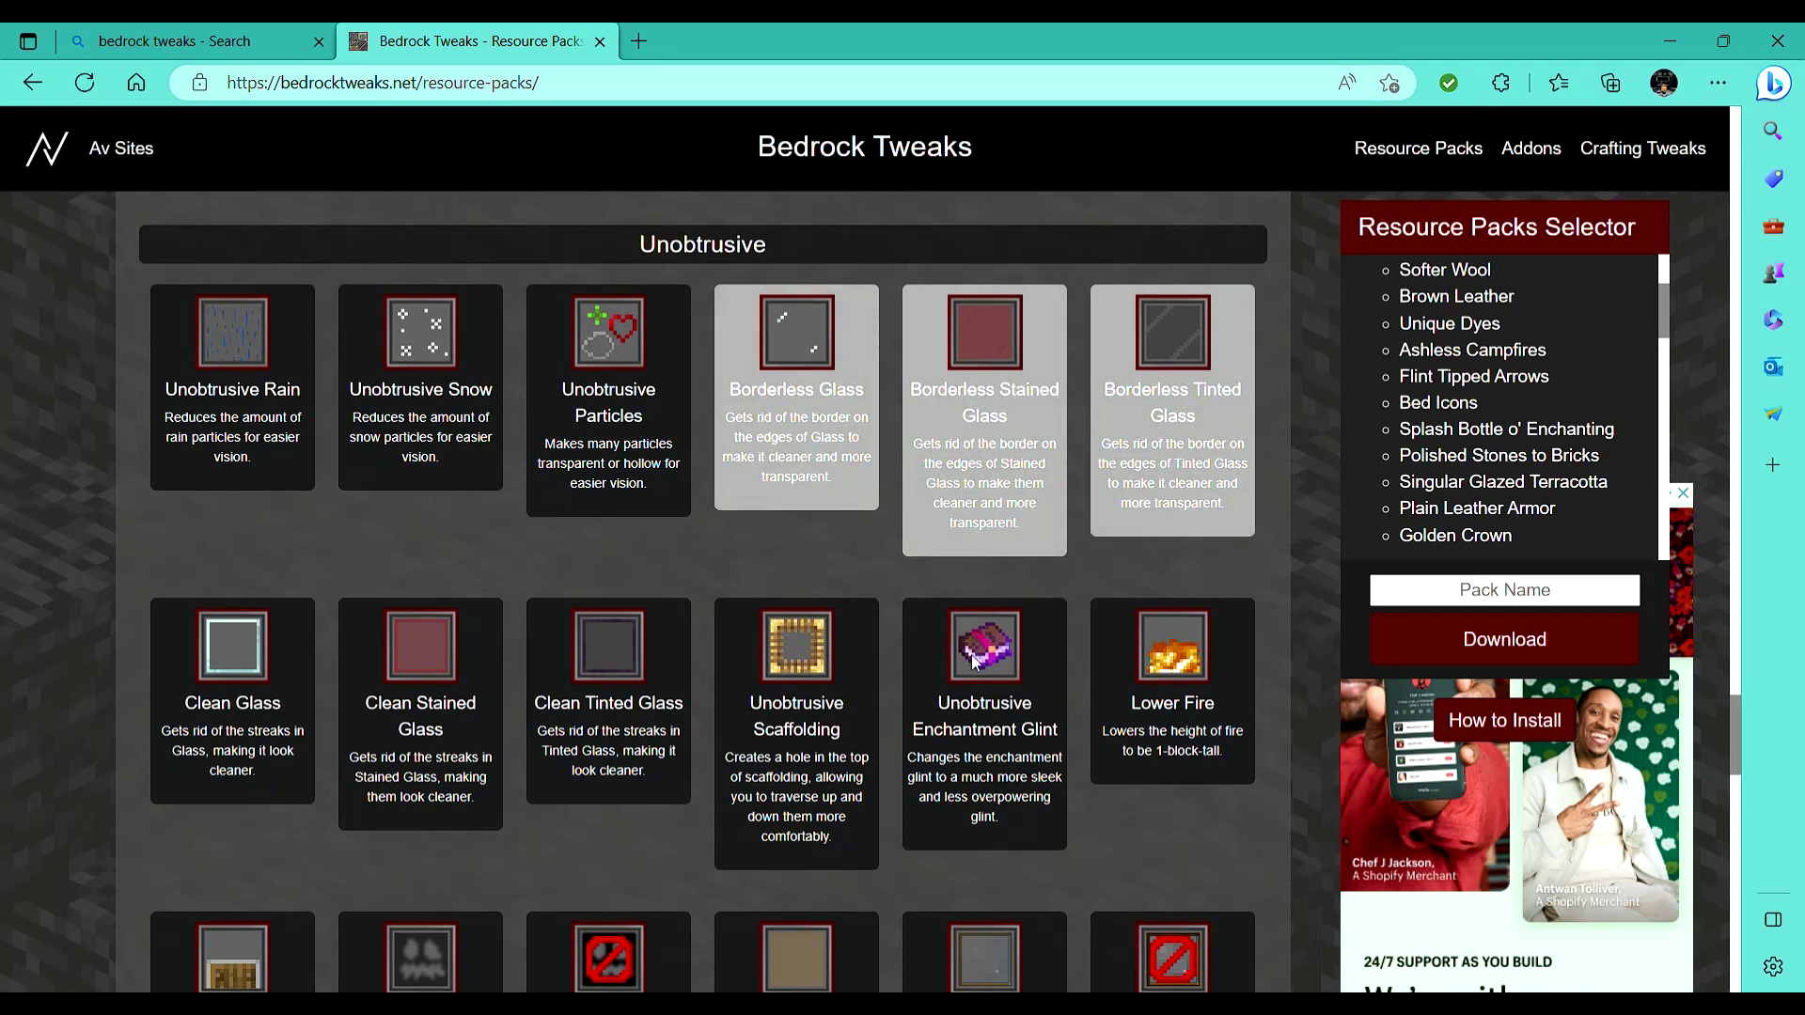
Select Translucent Pumpkin Overlay and Translucent Spyglass Overlay.
{"action": "scroll", "coordinate": [963, 705], "scroll_direction": "down", "scroll_amount": 3}
{"action": "scroll", "coordinate": [961, 698], "scroll_direction": "up", "scroll_amount": 3}
{"action": "scroll", "coordinate": [665, 653], "scroll_direction": "down", "scroll_amount": 4}
{"action": "scroll", "coordinate": [658, 658], "scroll_direction": "down", "scroll_amount": 2}
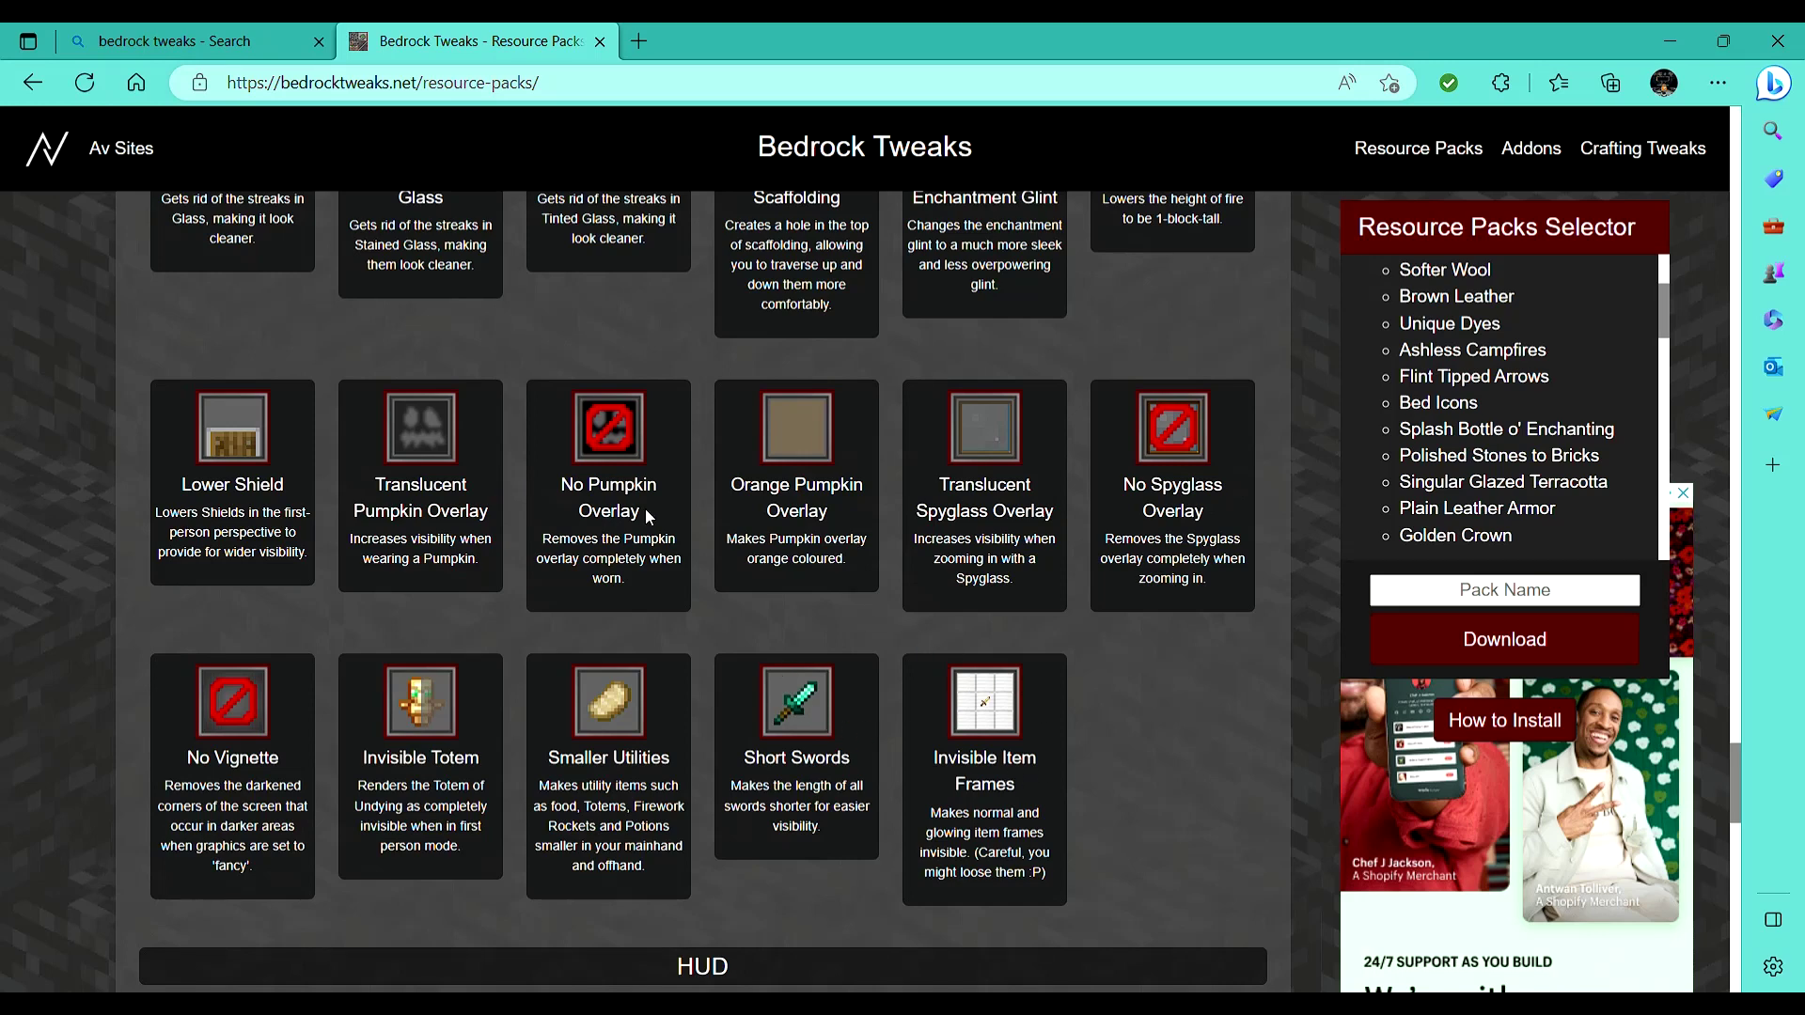
{"action": "left_click", "coordinate": [385, 486]}
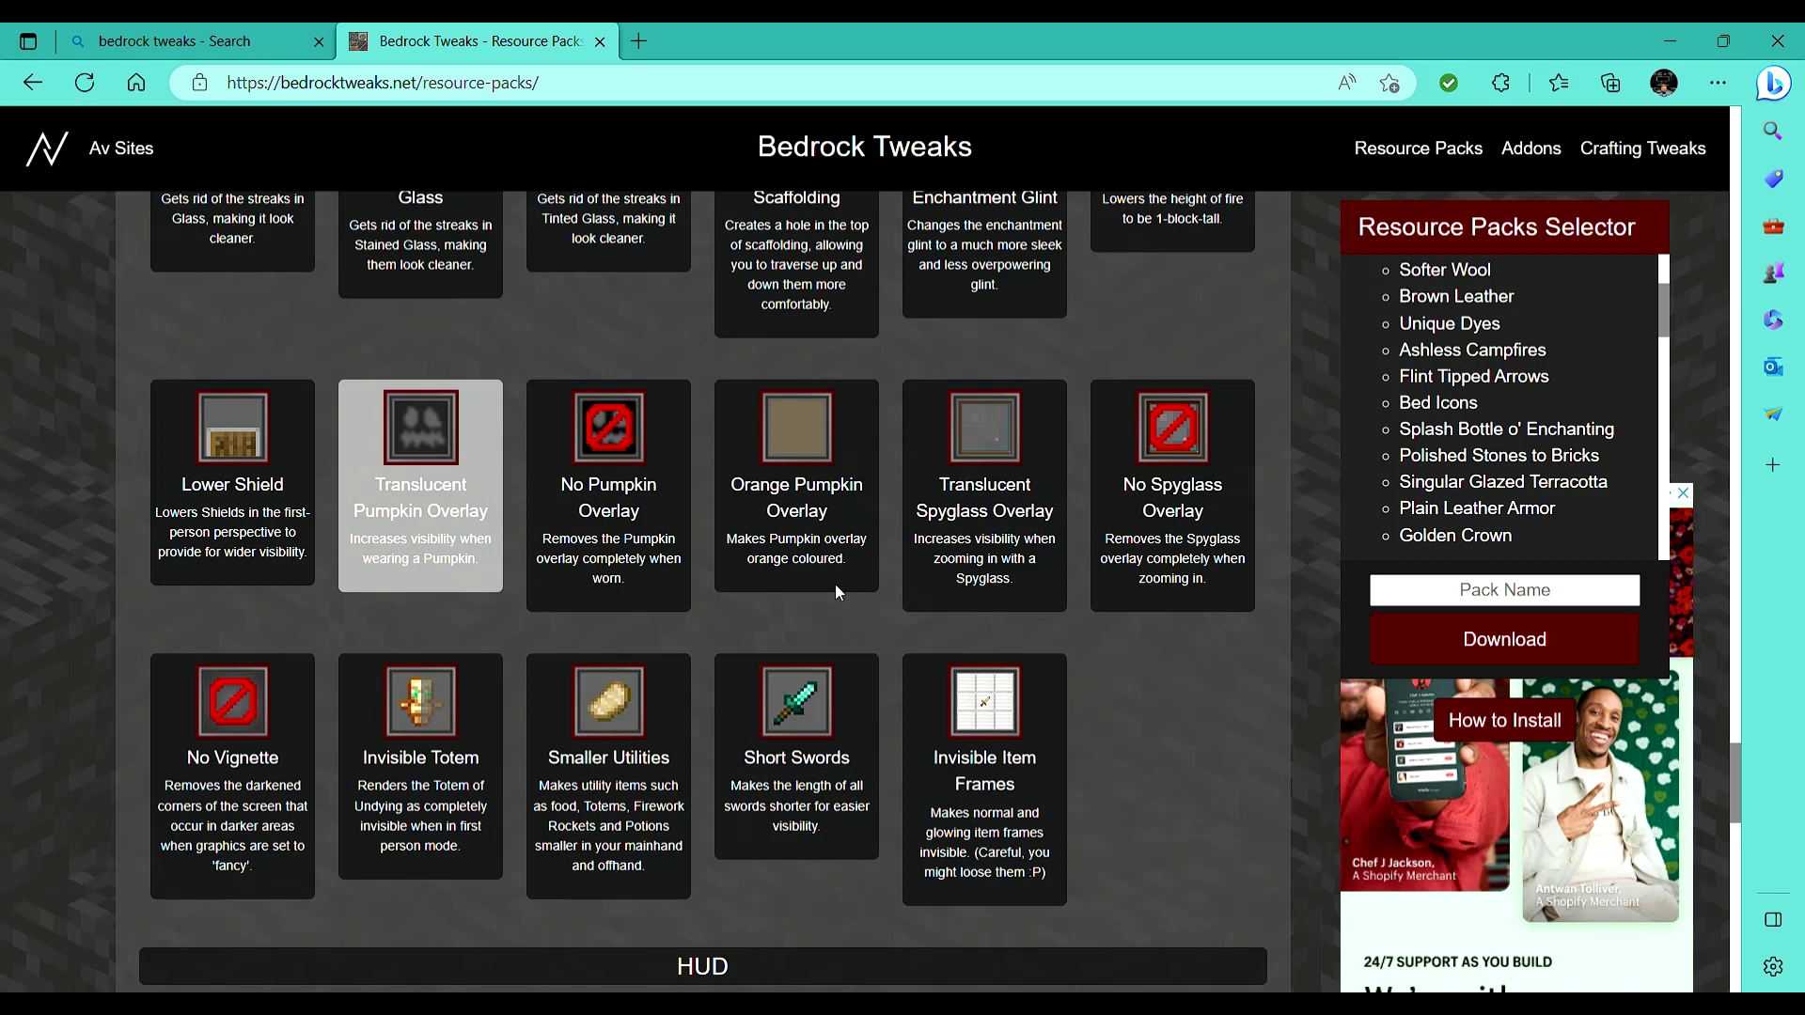
{"action": "left_click", "coordinate": [1007, 513]}
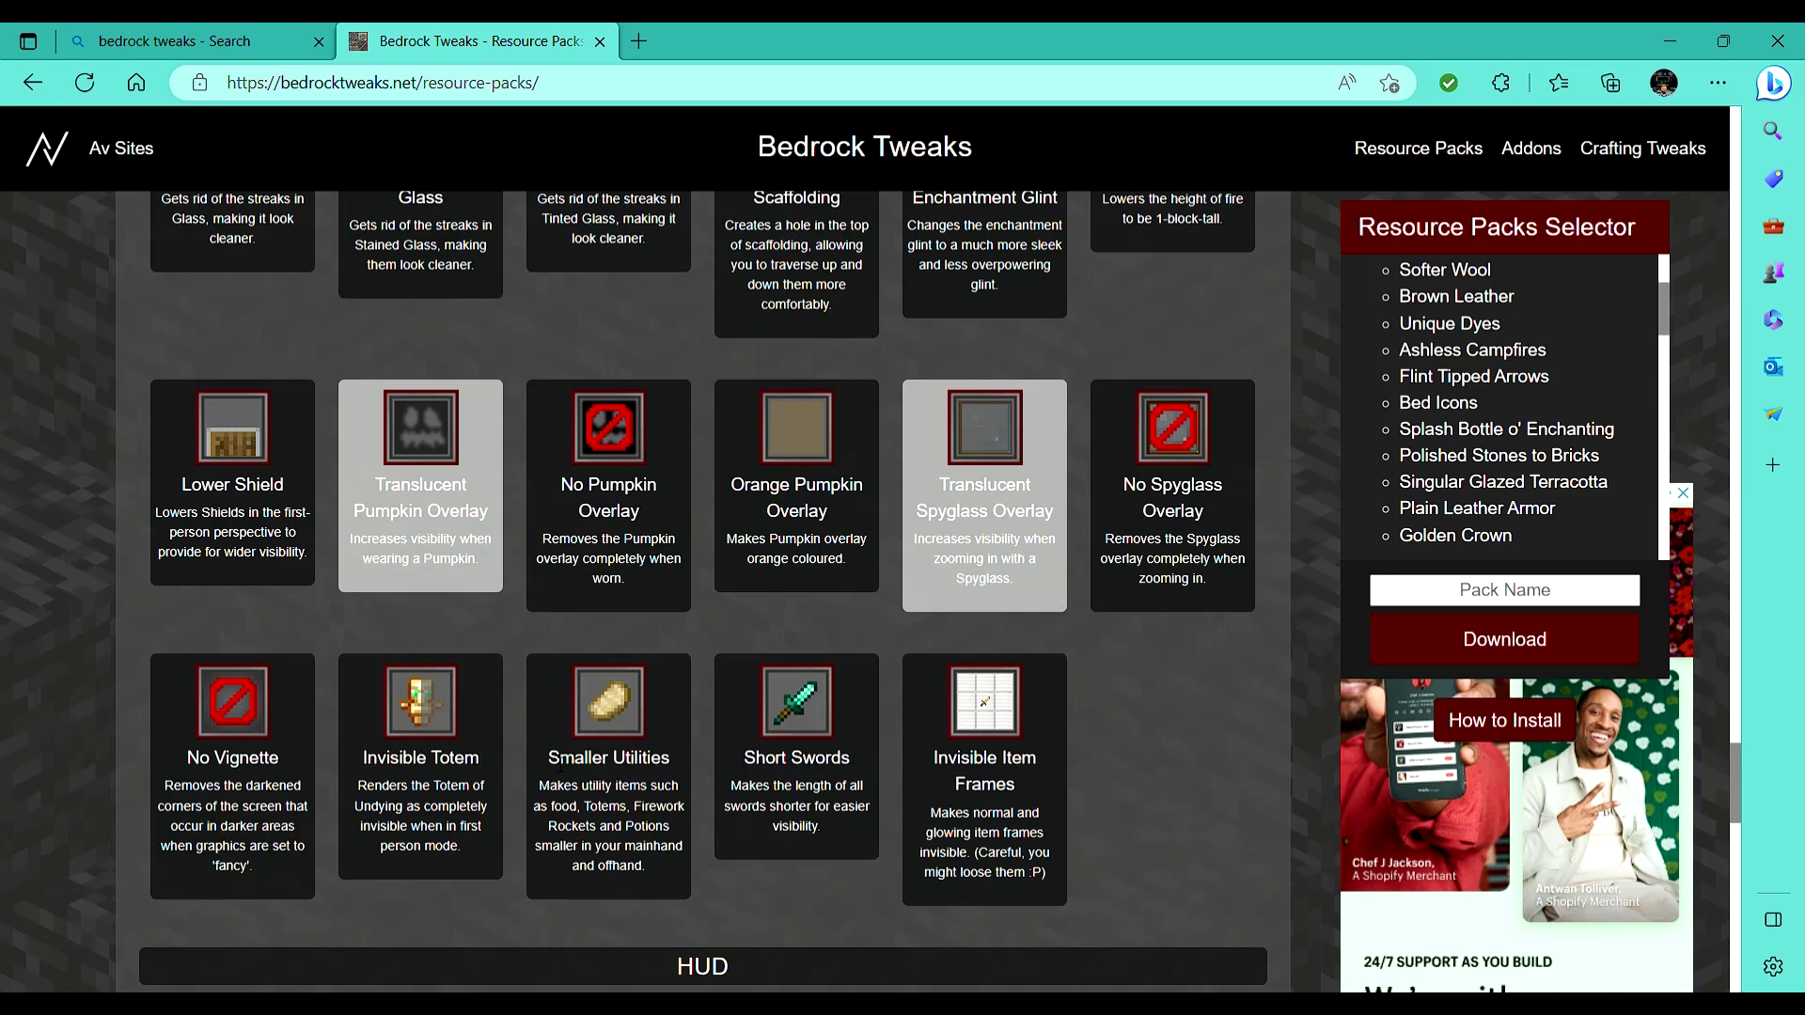
In HUD, select Square Plus Dot Crosshair, Rainbow Experience Bar and Wither Hearts.
{"action": "scroll", "coordinate": [773, 658], "scroll_direction": "down", "scroll_amount": 4}
{"action": "left_click", "coordinate": [747, 585]}
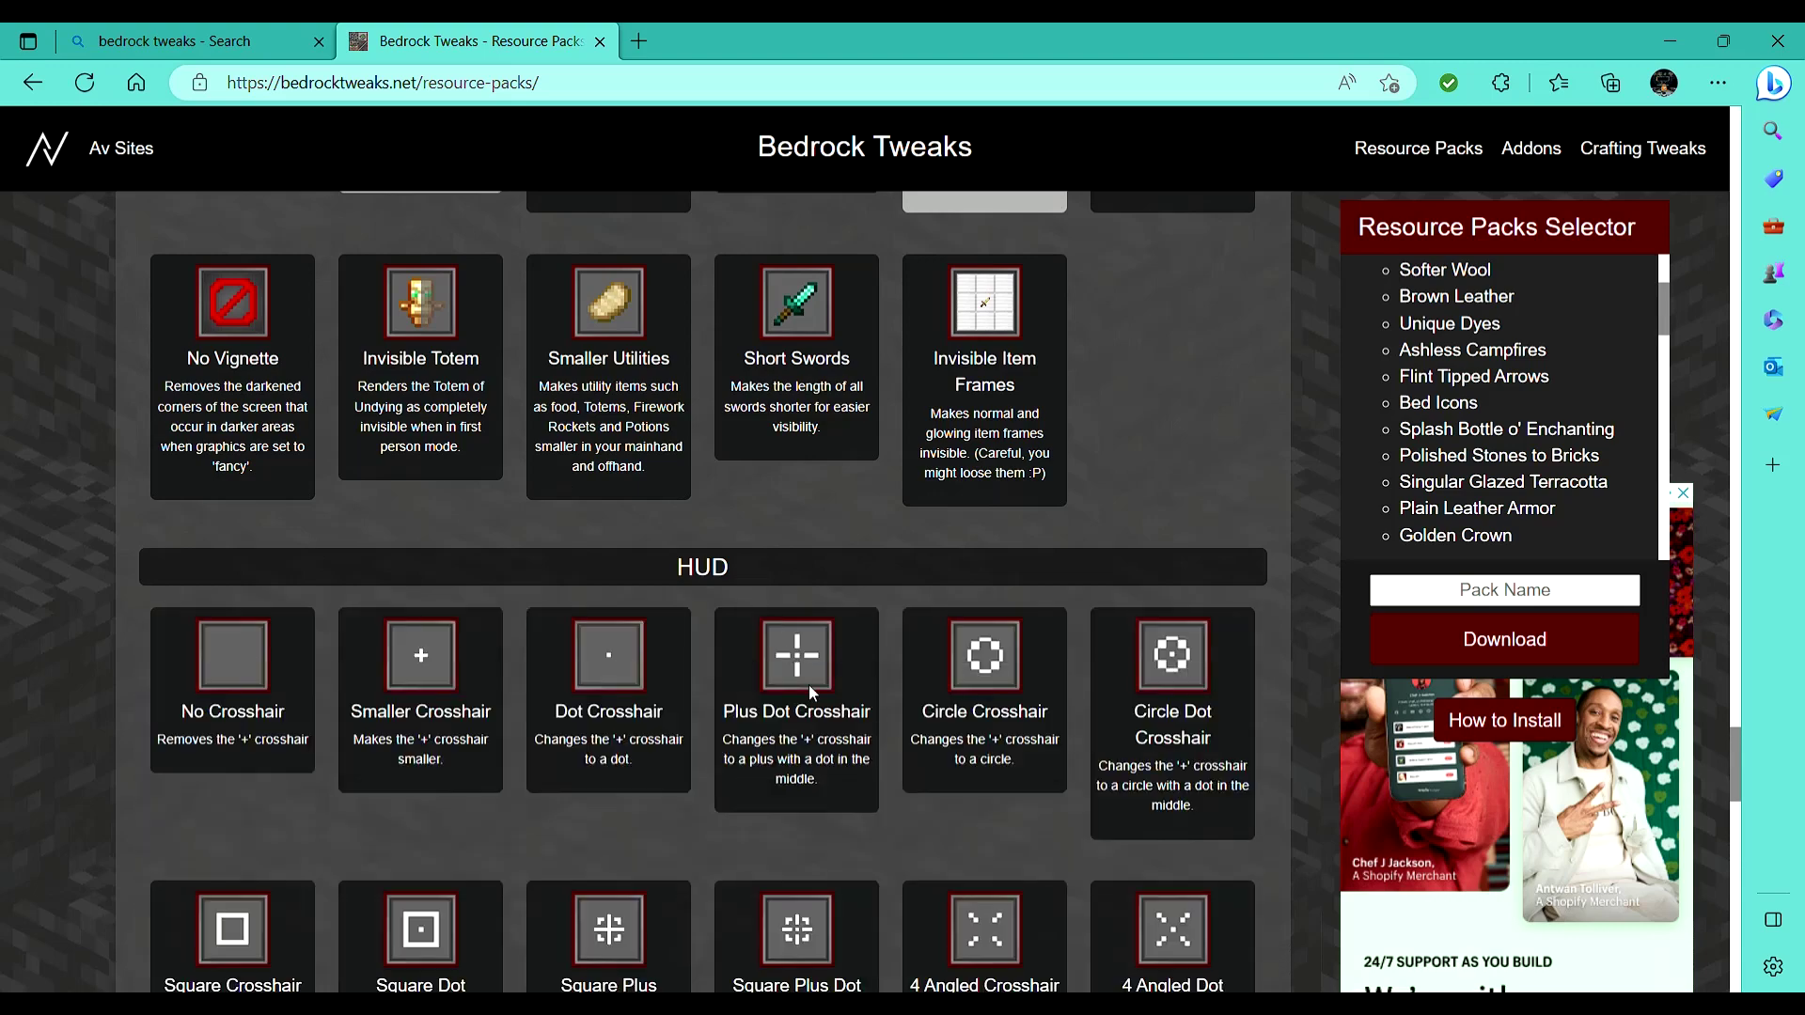
{"action": "scroll", "coordinate": [808, 685], "scroll_direction": "down", "scroll_amount": 4}
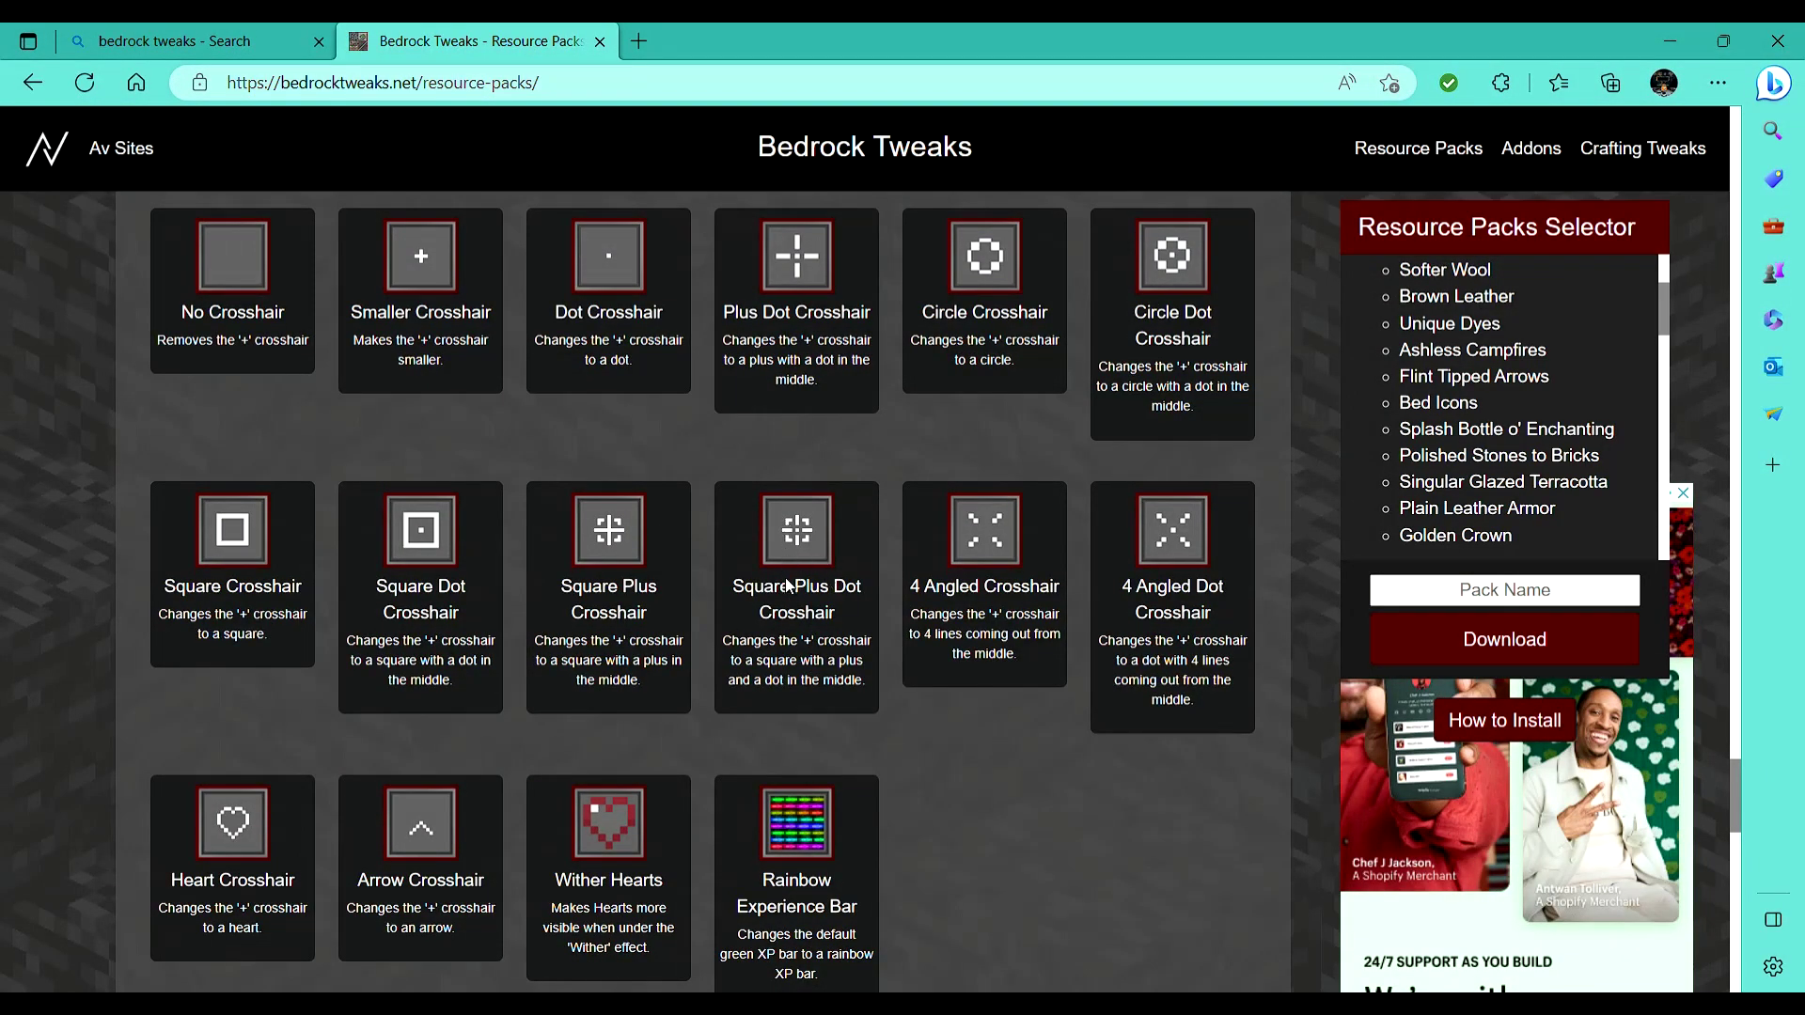
{"action": "left_click", "coordinate": [797, 531]}
{"action": "scroll", "coordinate": [782, 777], "scroll_direction": "down", "scroll_amount": 1}
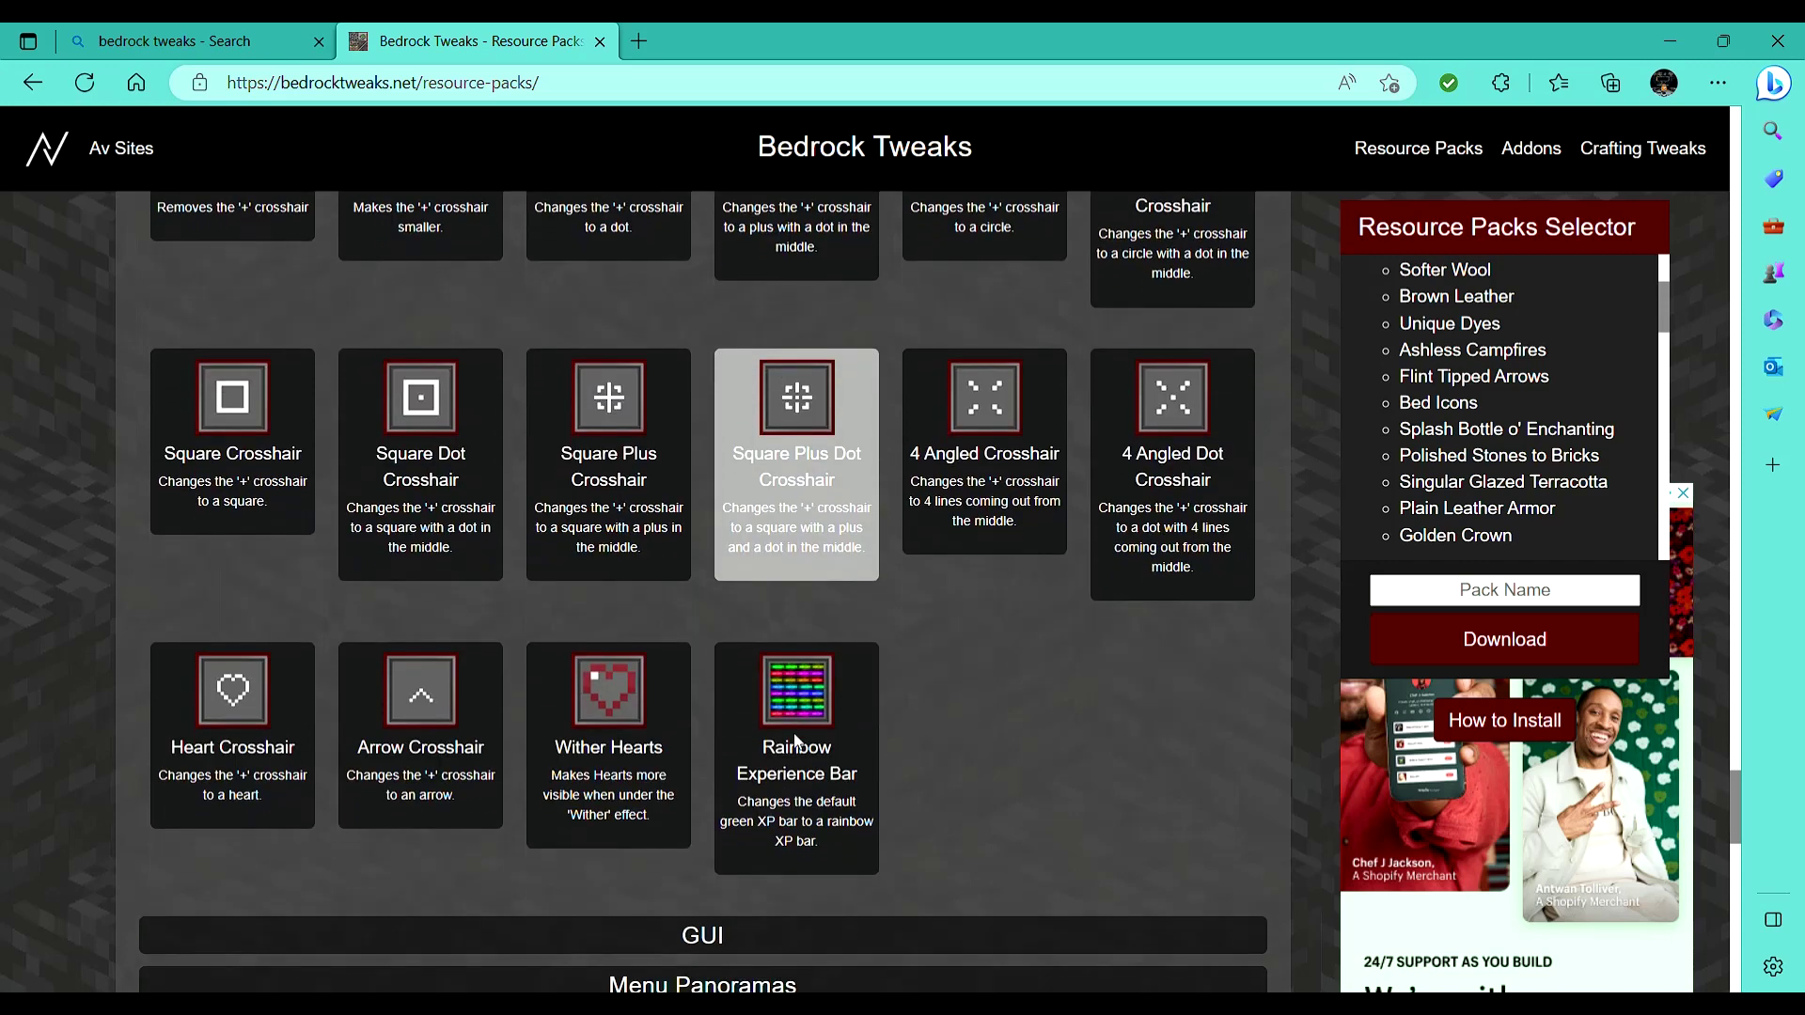
{"action": "left_click", "coordinate": [781, 777]}
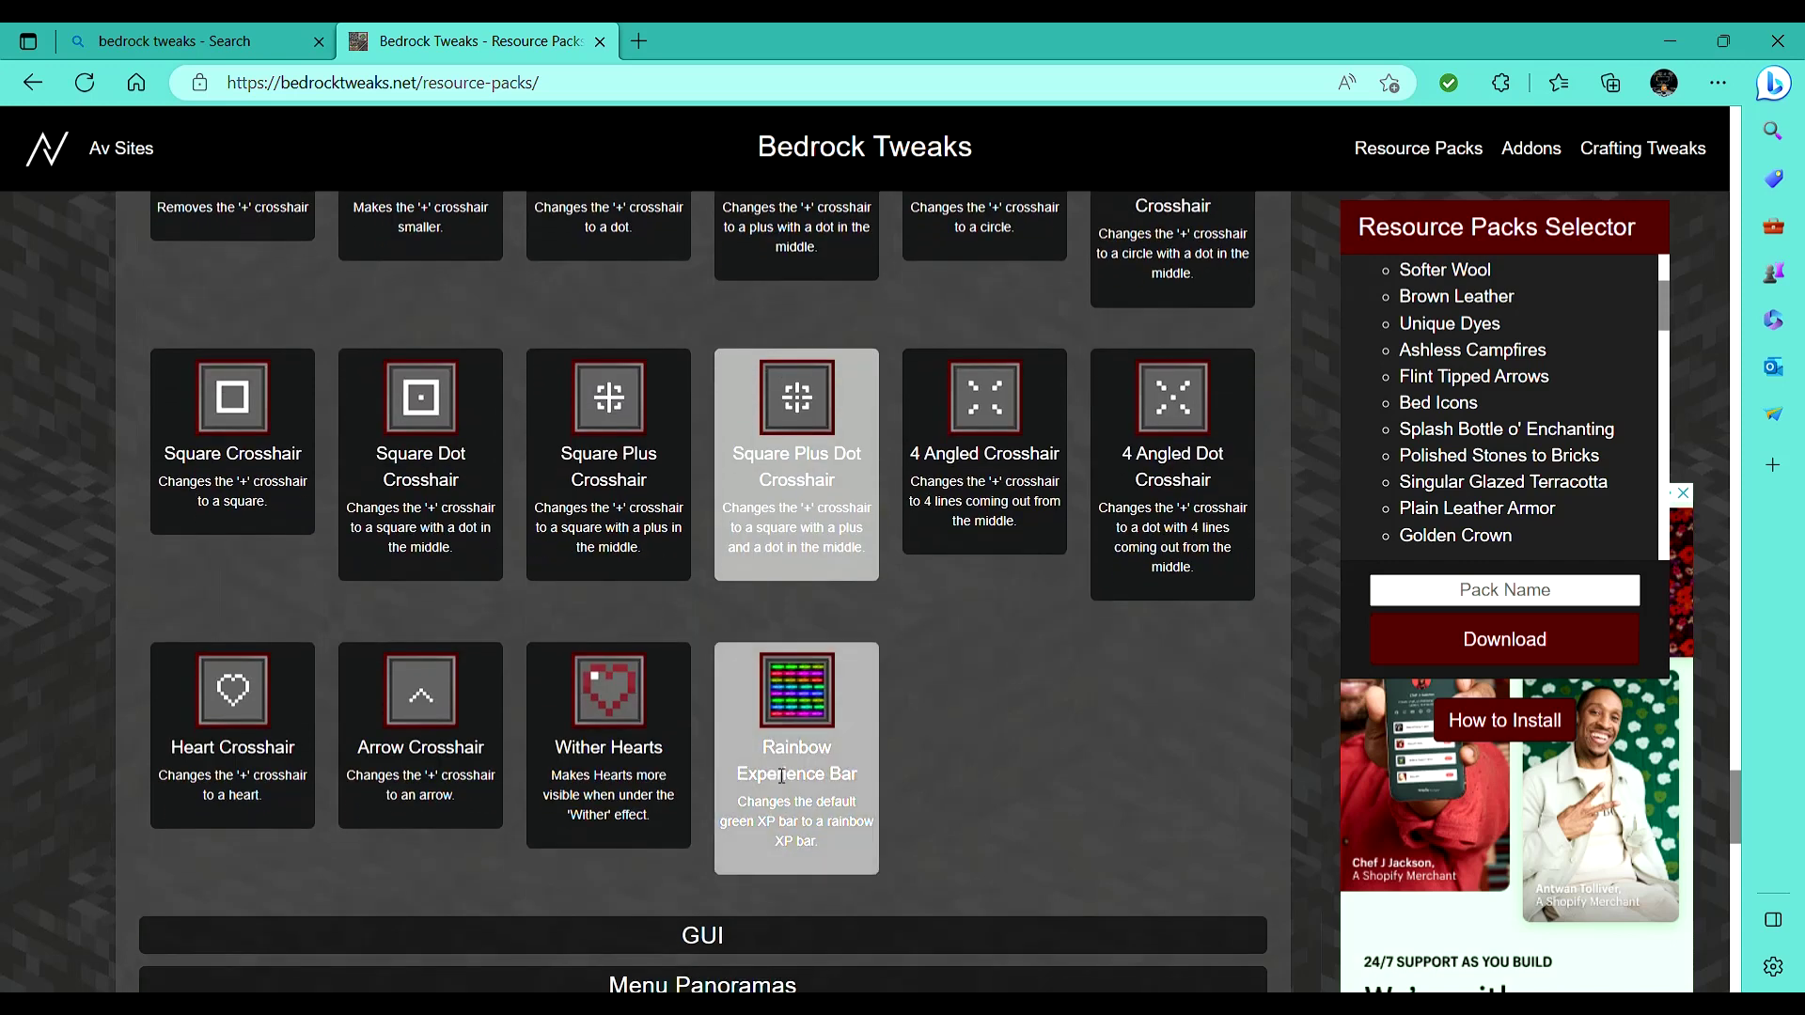
{"action": "left_click", "coordinate": [635, 712]}
{"action": "scroll", "coordinate": [752, 756], "scroll_direction": "down", "scroll_amount": 1}
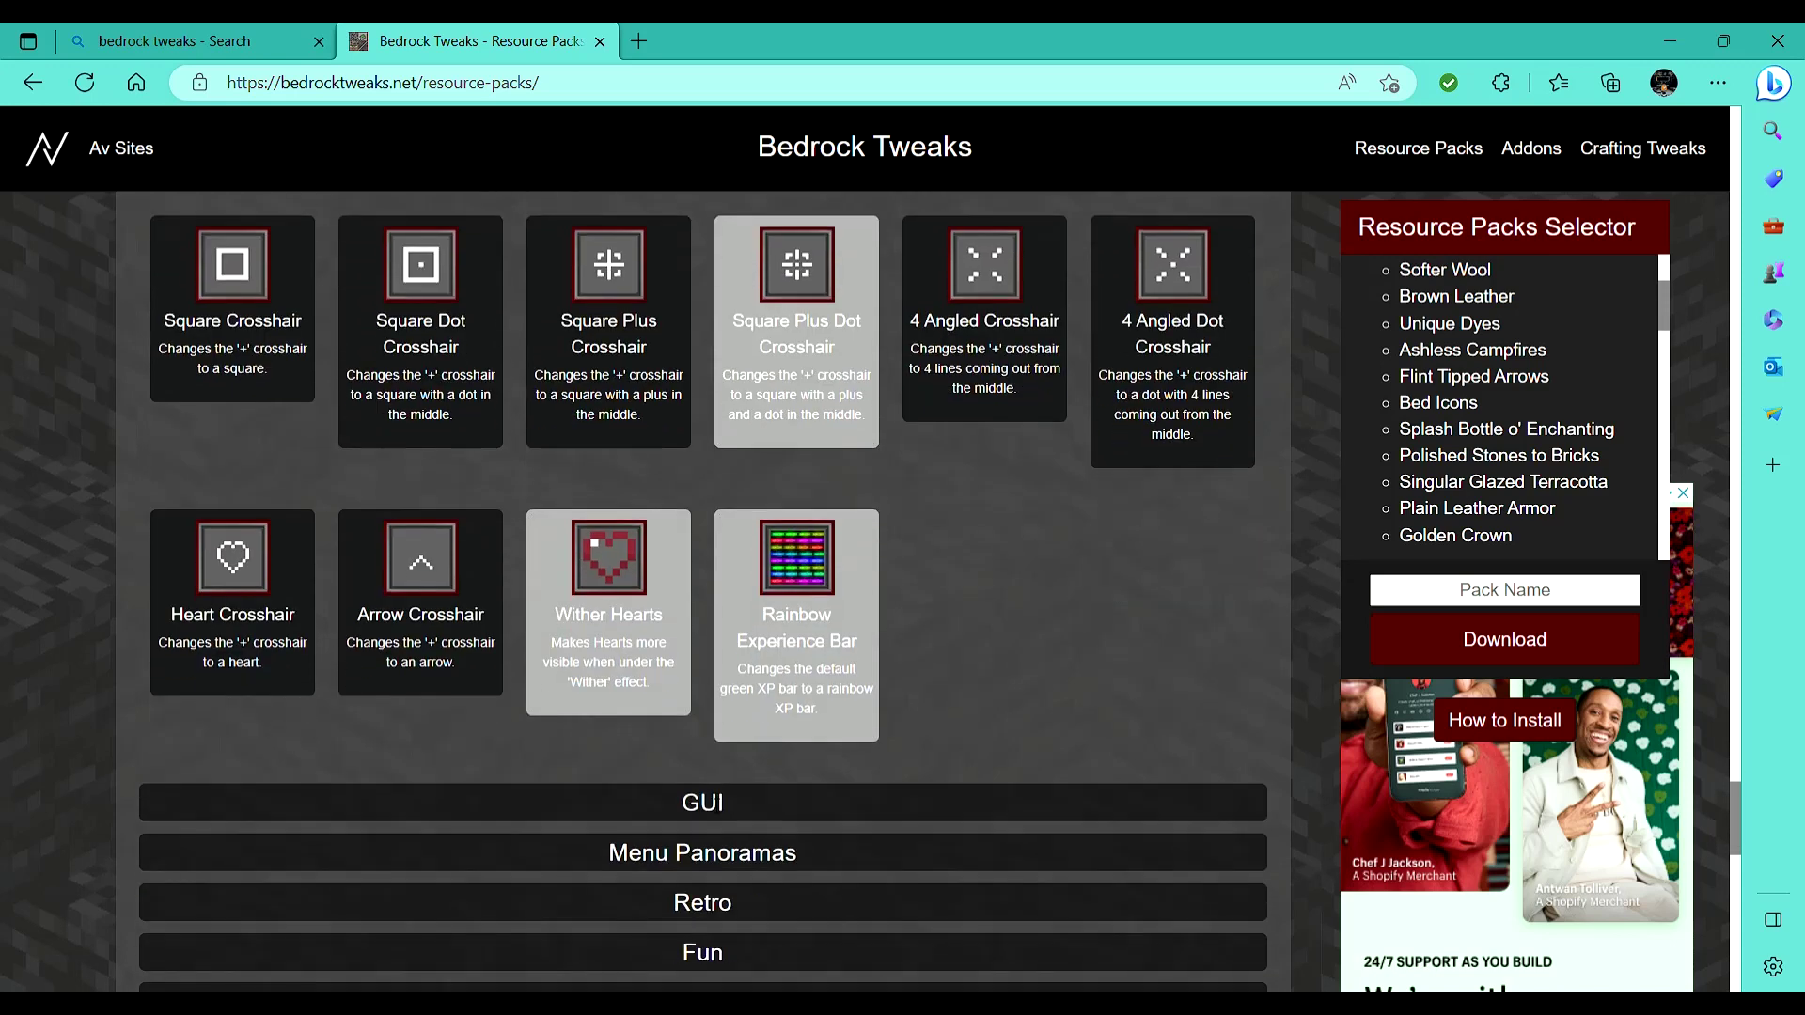
In GUI, select Bedrock Edition Title, Numbered Hotbar, Dark UI and Trading Helper.
{"action": "left_click", "coordinate": [709, 820]}
{"action": "scroll", "coordinate": [701, 810], "scroll_direction": "down", "scroll_amount": 3}
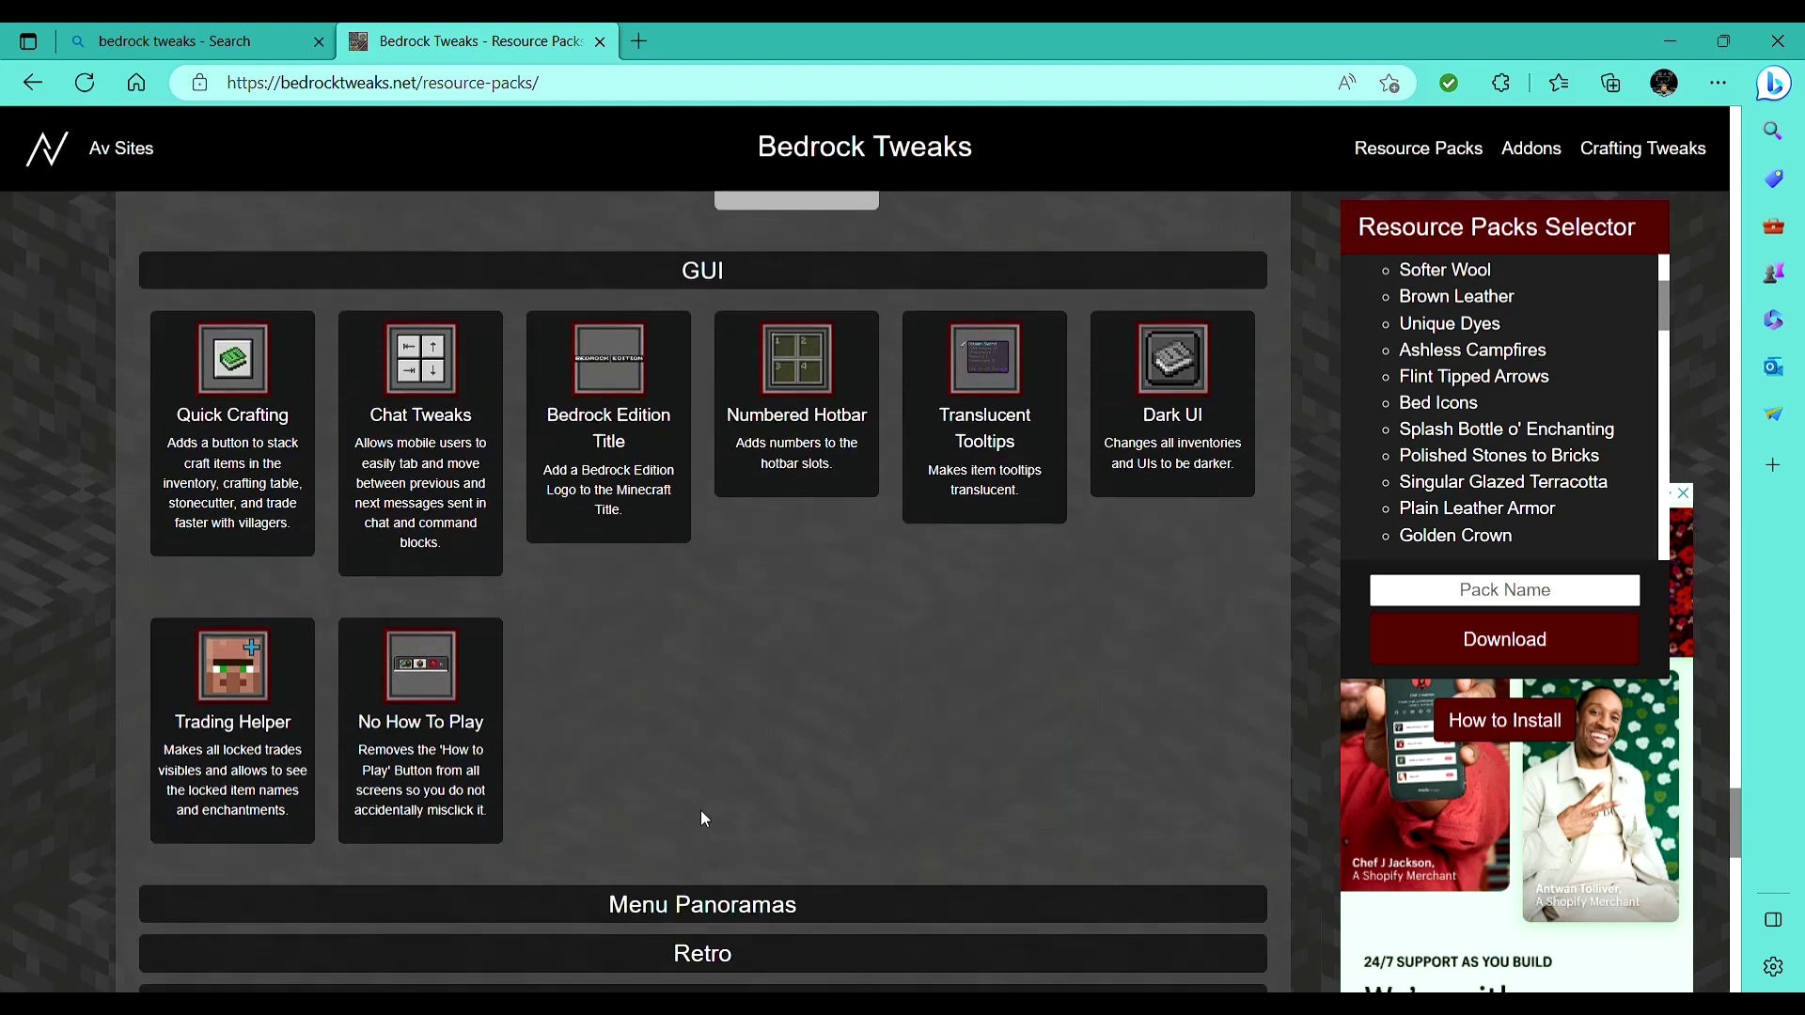
{"action": "left_click", "coordinate": [606, 489]}
{"action": "left_click", "coordinate": [730, 437]}
{"action": "left_click", "coordinate": [1196, 440]}
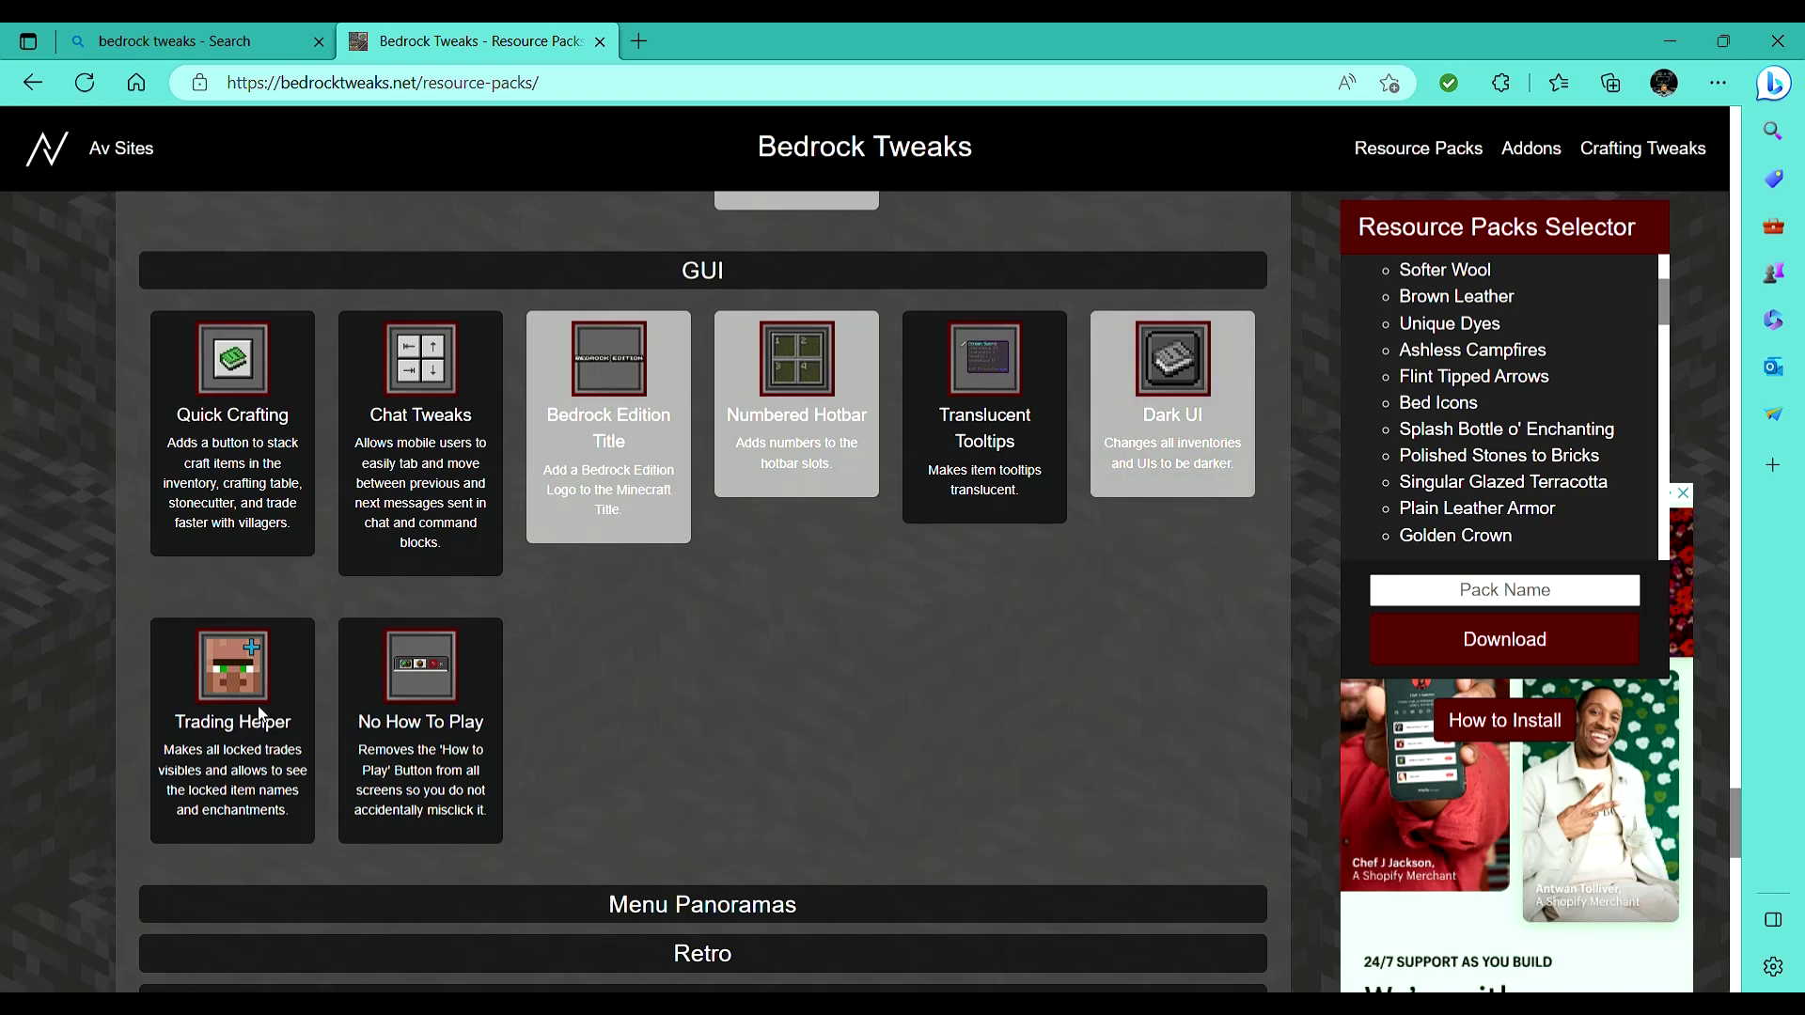
{"action": "left_click", "coordinate": [247, 675]}
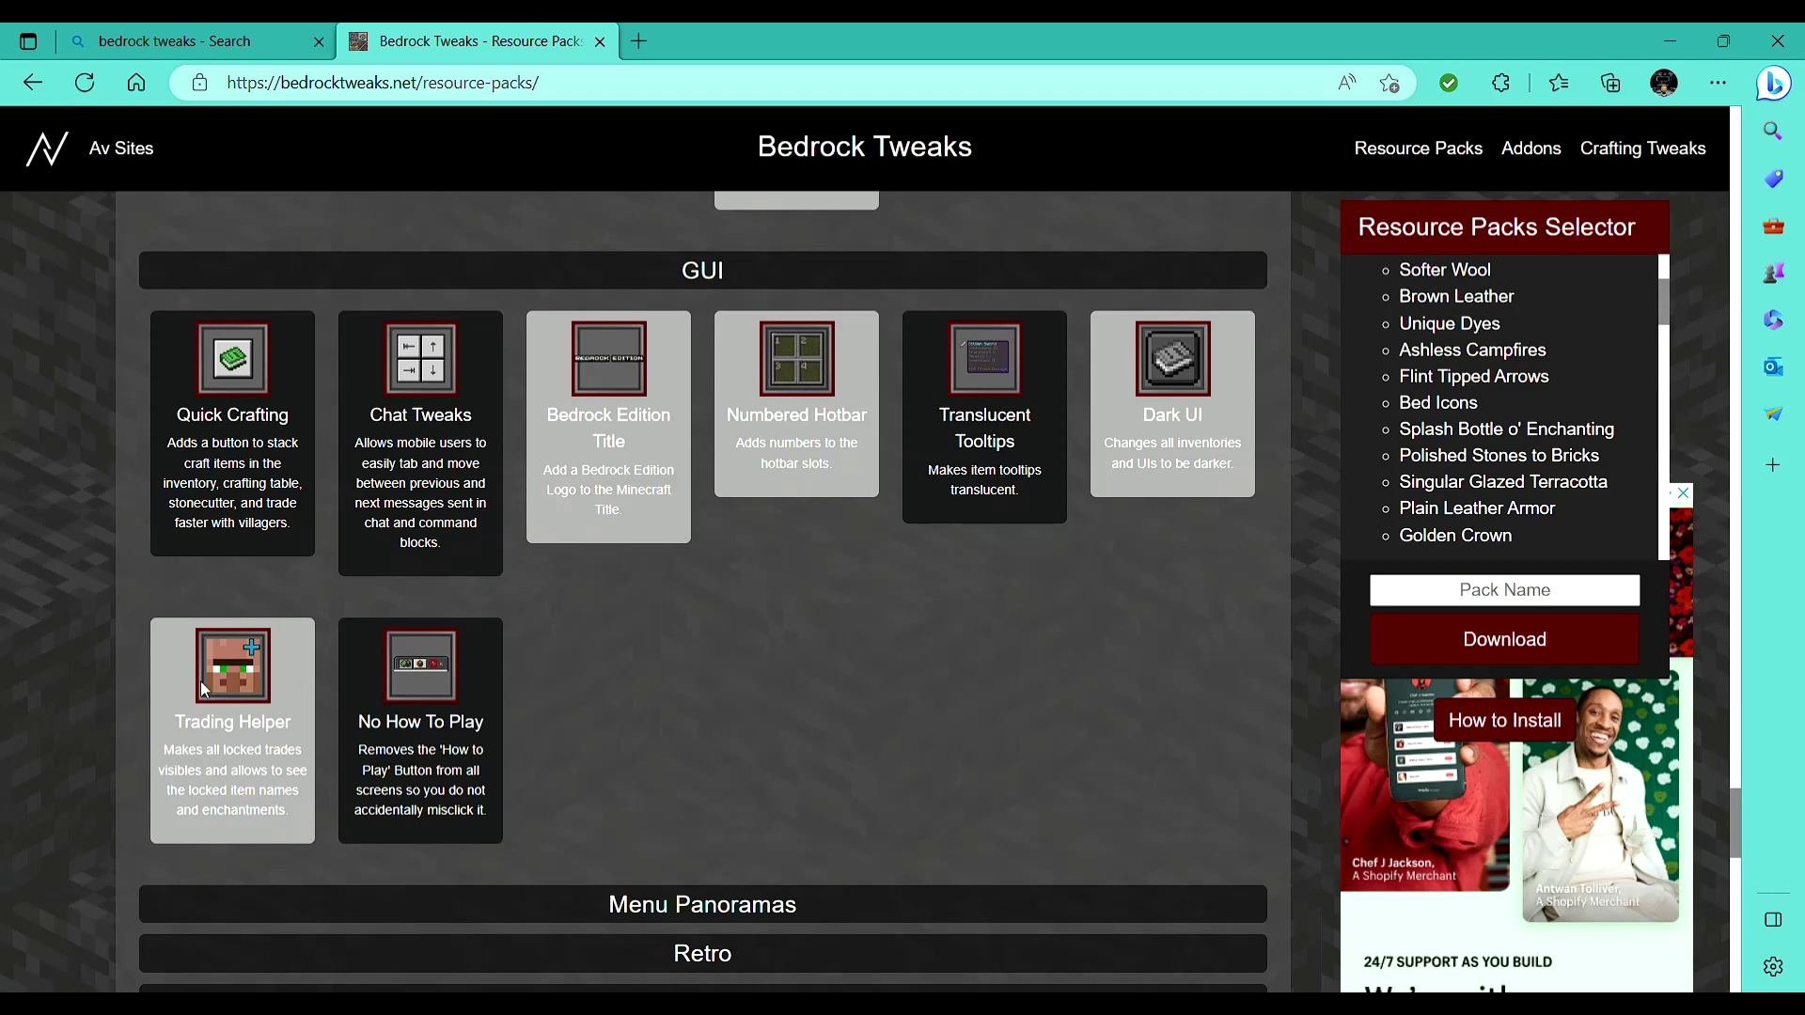
{"action": "scroll", "coordinate": [746, 791], "scroll_direction": "down", "scroll_amount": 1}
{"action": "left_click", "coordinate": [746, 792]}
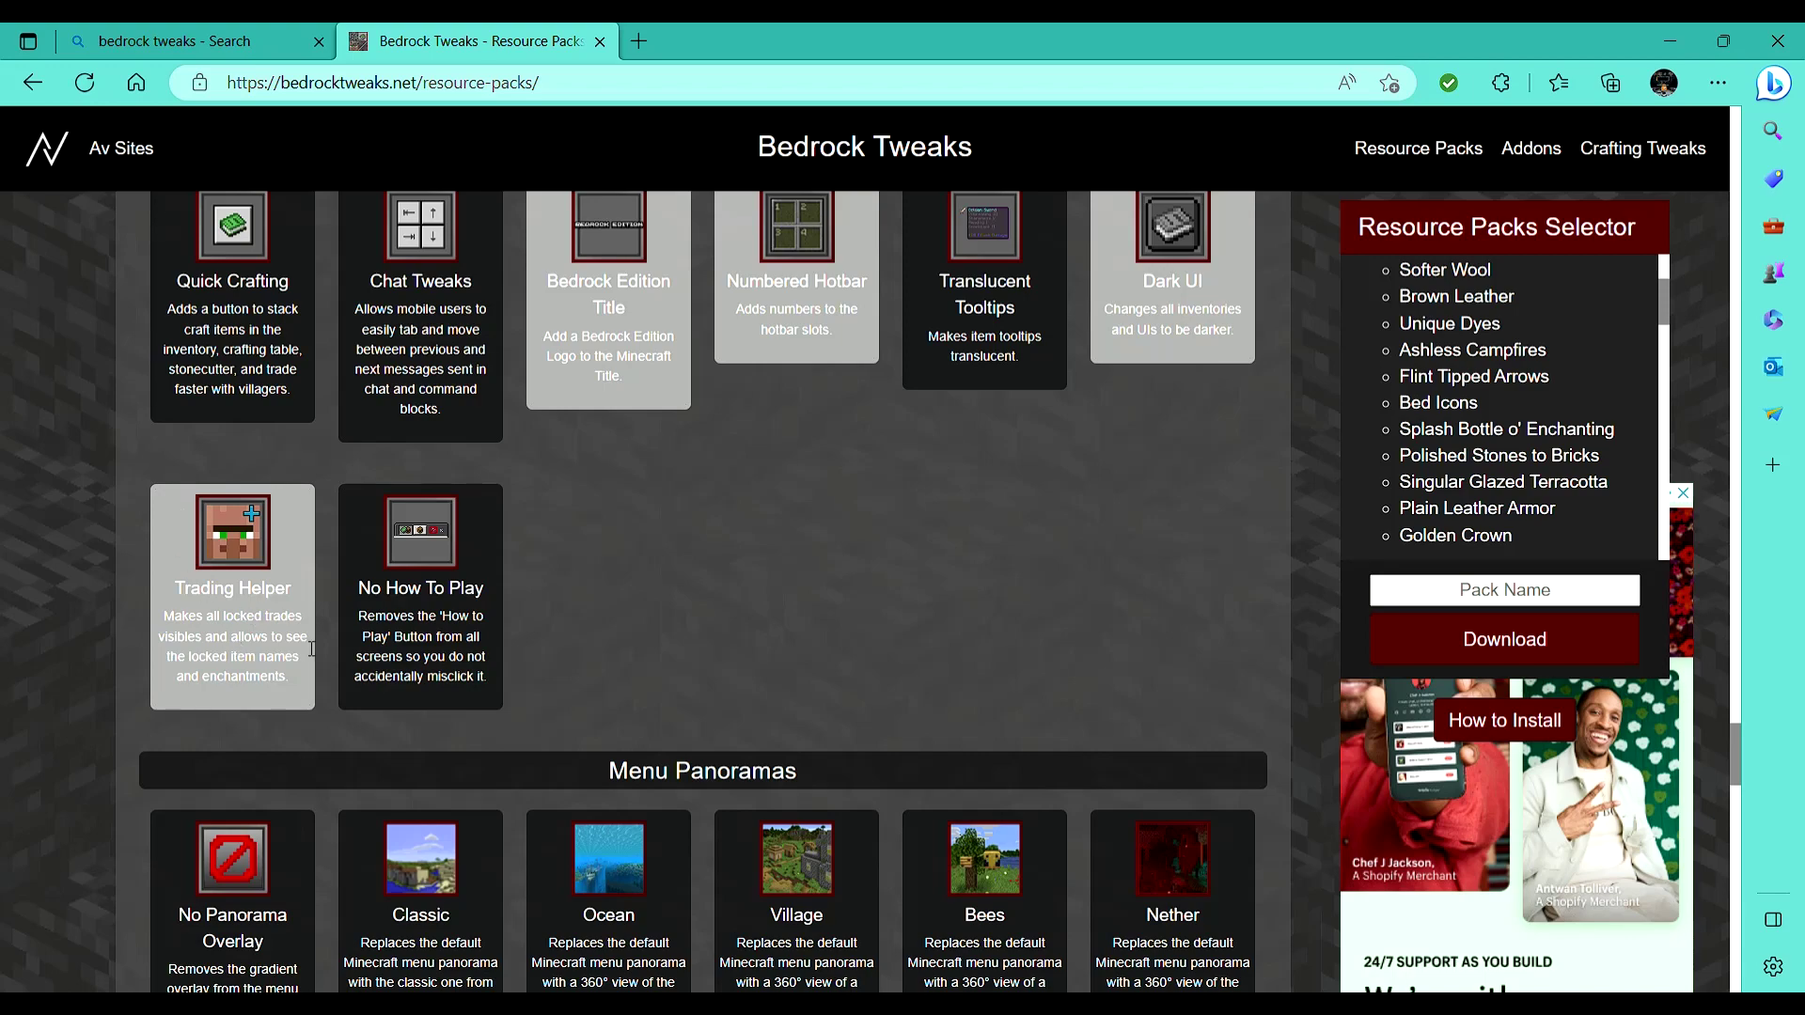
Expand the Retro category and add Old Damage Sound and Old Door Sound to the pack.
{"action": "scroll", "coordinate": [620, 719], "scroll_direction": "down", "scroll_amount": 3}
{"action": "scroll", "coordinate": [620, 719], "scroll_direction": "down", "scroll_amount": 2}
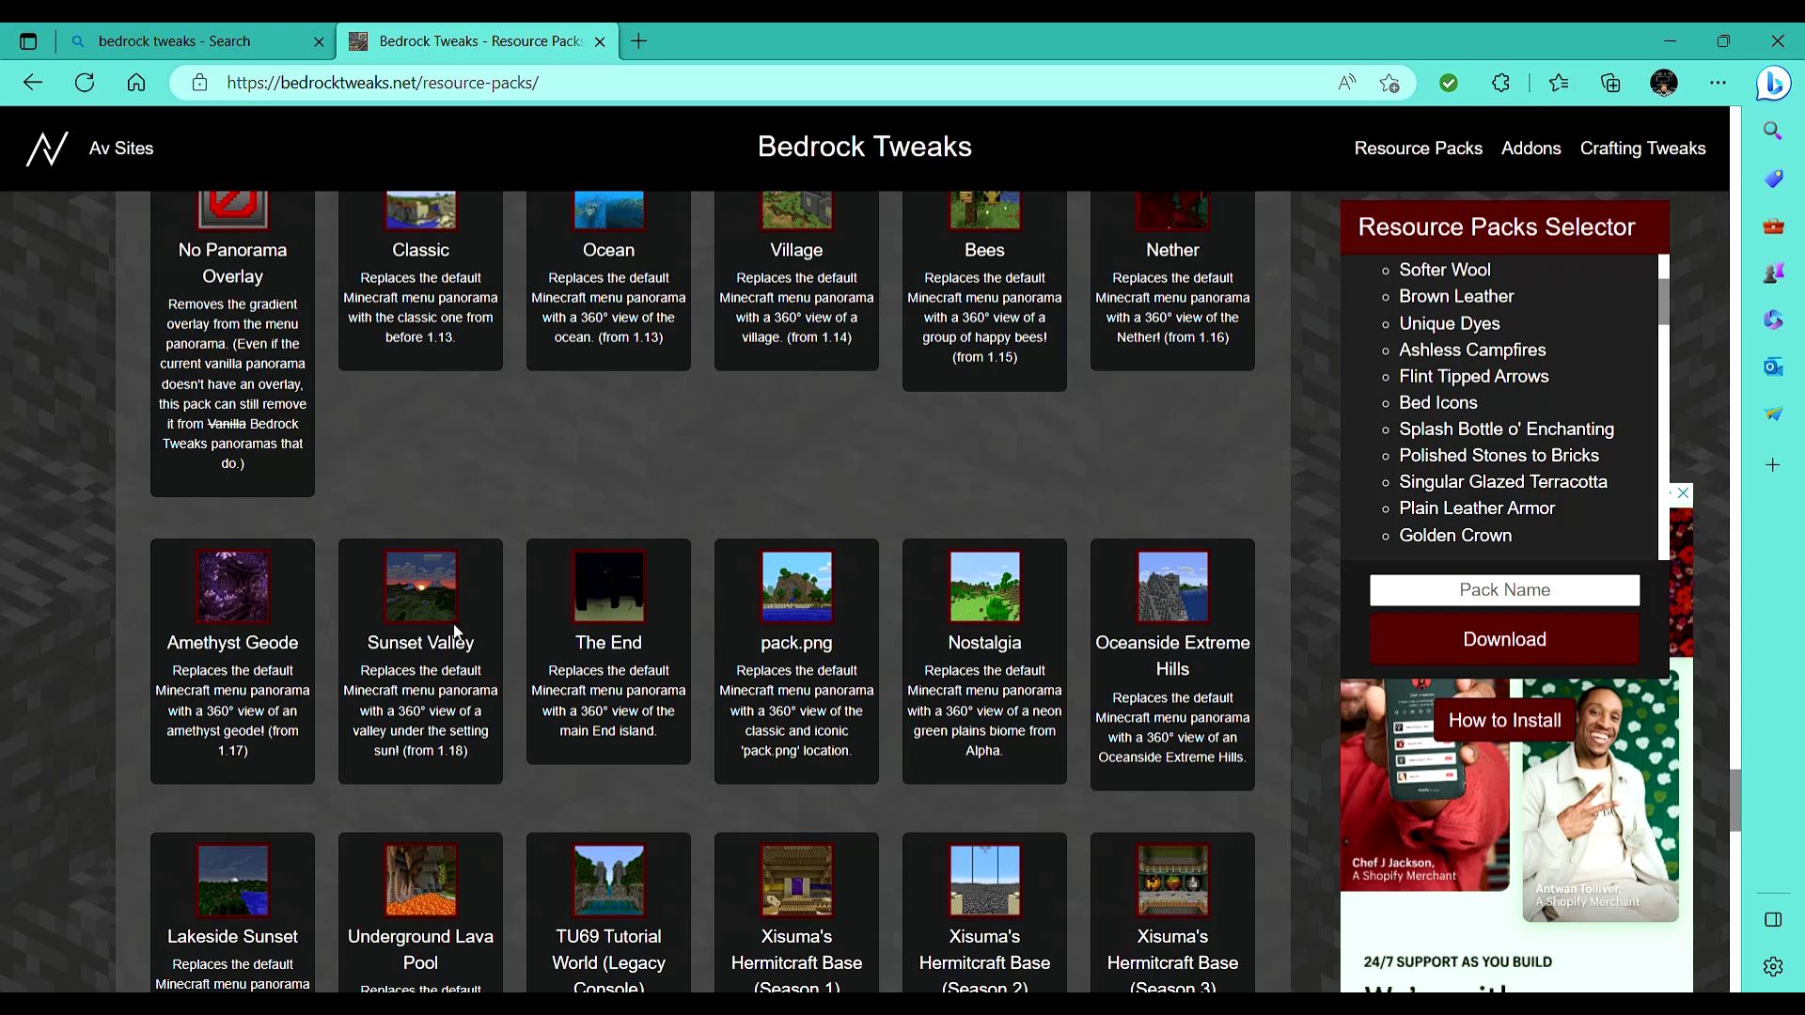
{"action": "scroll", "coordinate": [457, 641], "scroll_direction": "down", "scroll_amount": 6}
{"action": "scroll", "coordinate": [457, 642], "scroll_direction": "down", "scroll_amount": 2}
{"action": "left_click", "coordinate": [583, 605]}
{"action": "scroll", "coordinate": [583, 605], "scroll_direction": "down", "scroll_amount": 2}
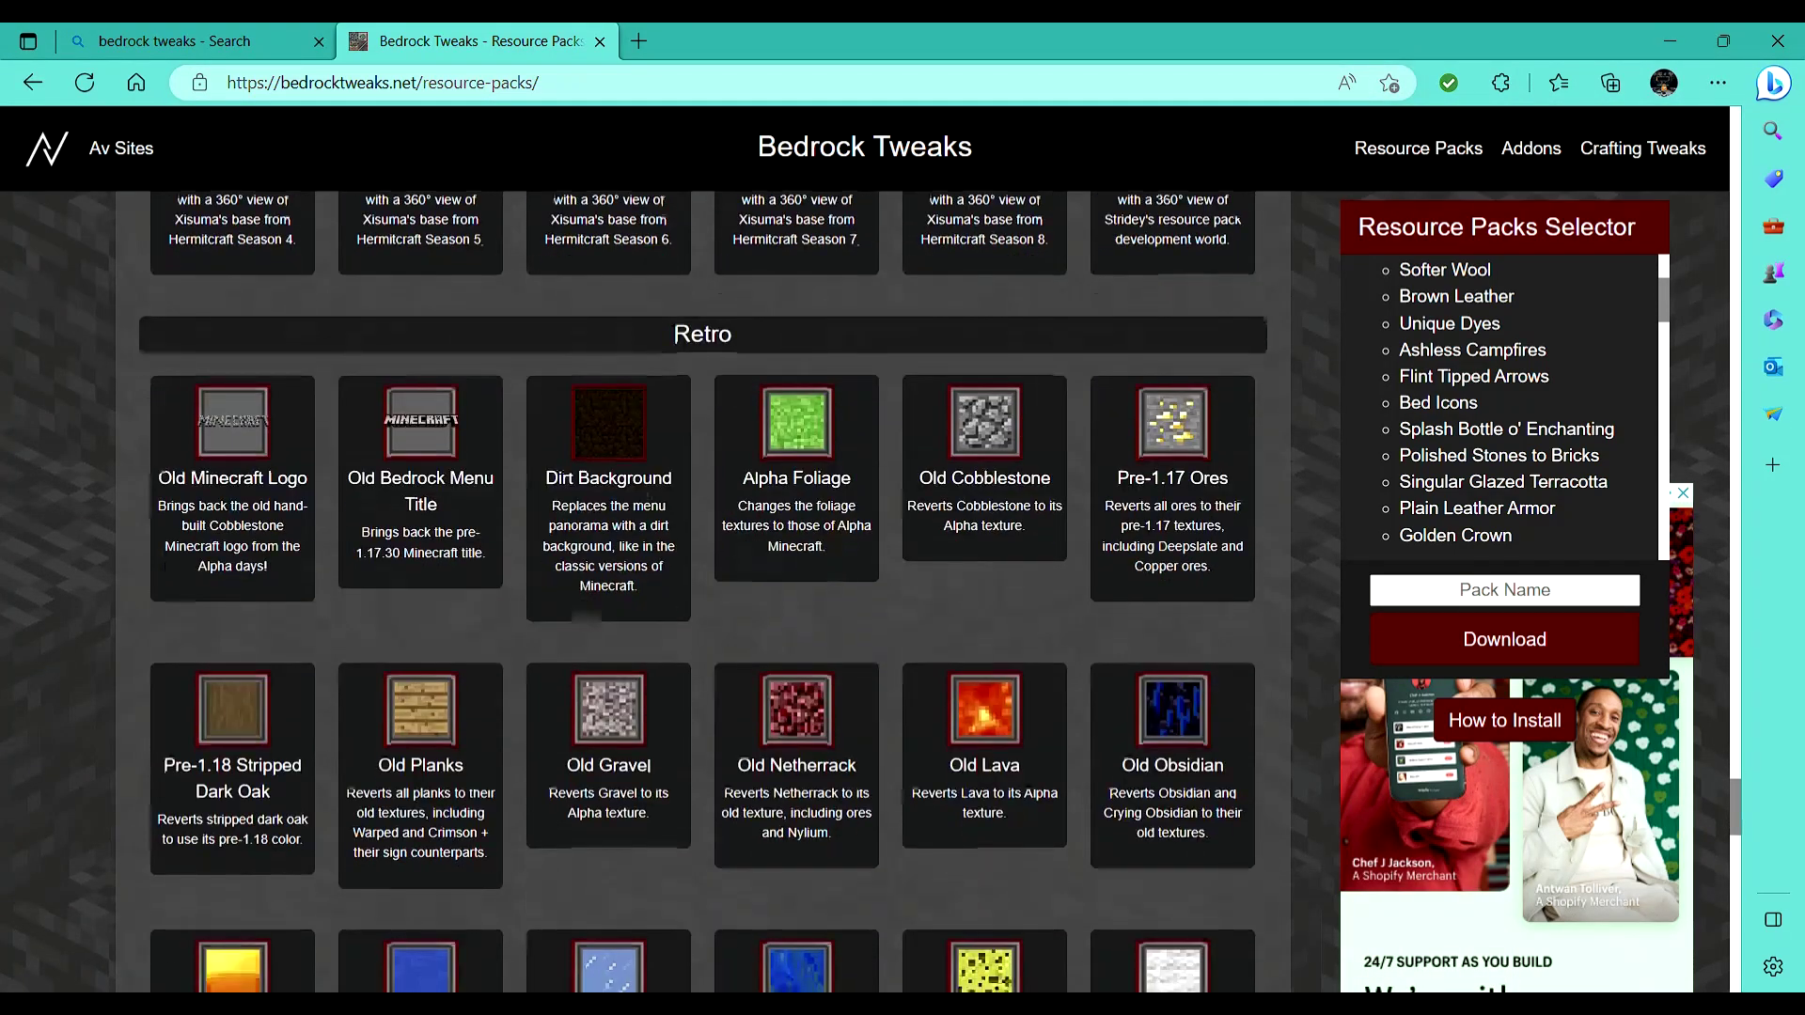
{"action": "scroll", "coordinate": [617, 721], "scroll_direction": "down", "scroll_amount": 2}
{"action": "scroll", "coordinate": [617, 719], "scroll_direction": "down", "scroll_amount": 4}
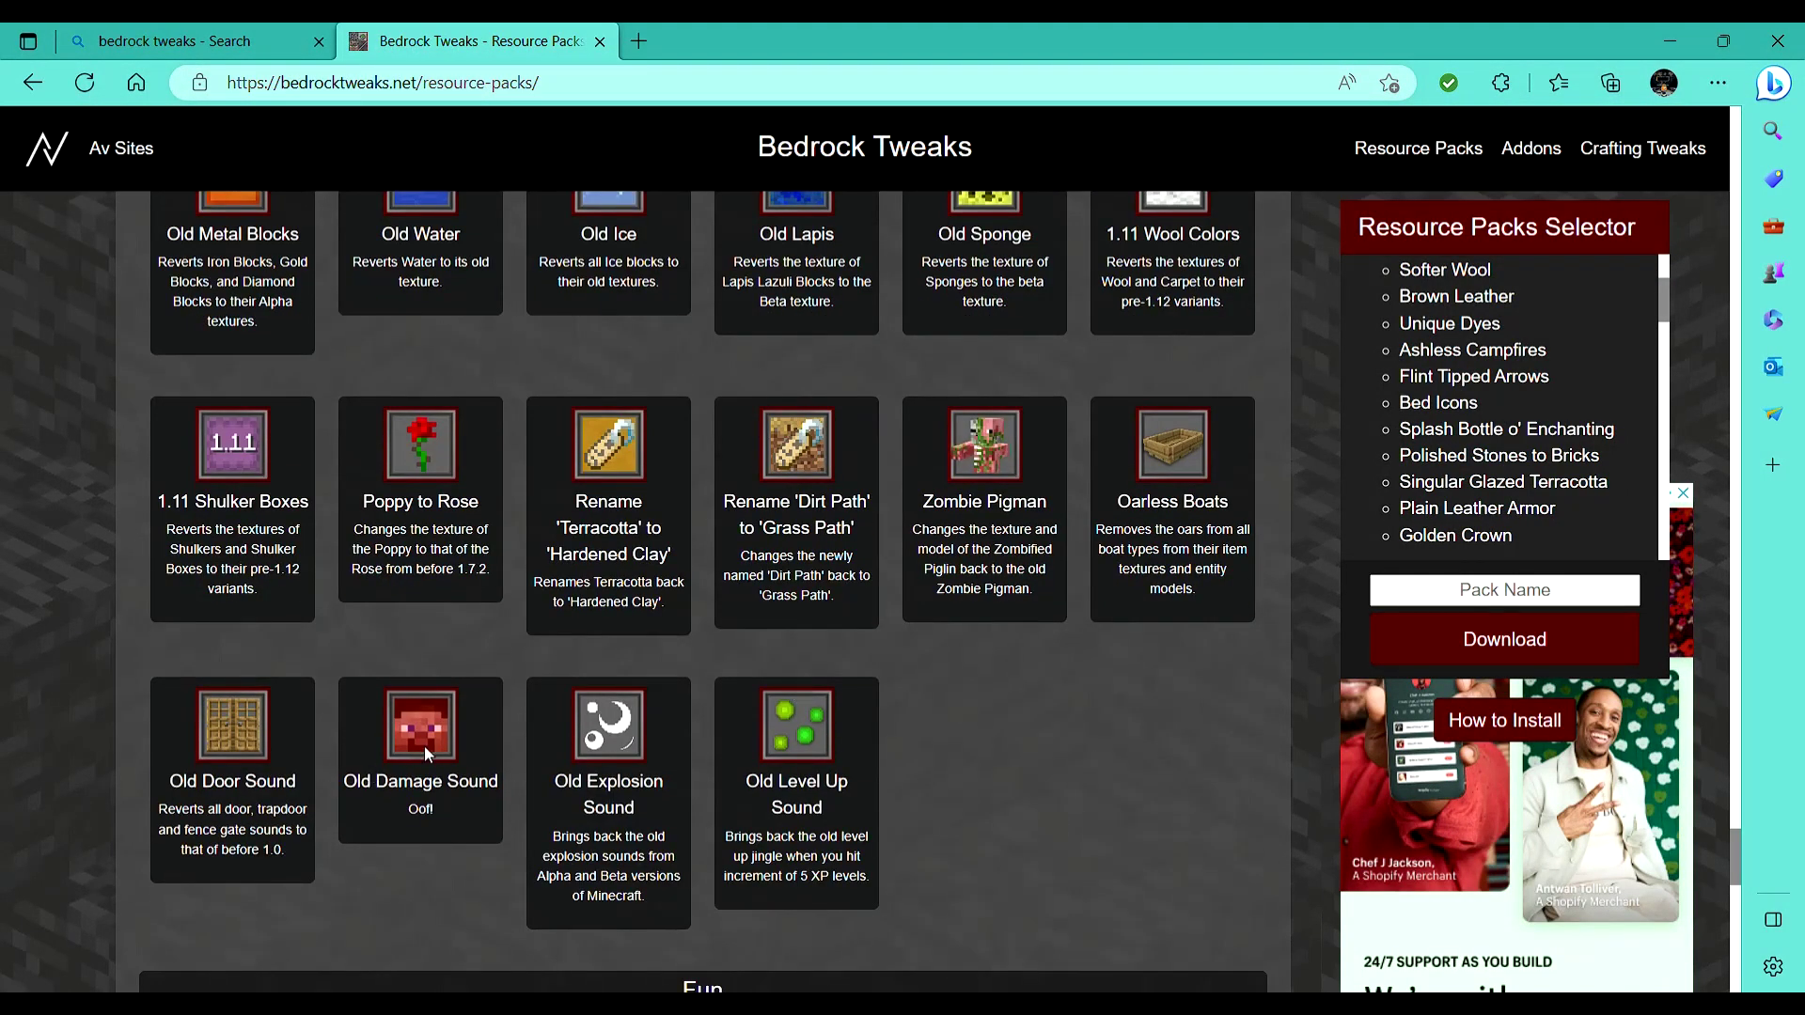
{"action": "left_click", "coordinate": [425, 745]}
{"action": "left_click", "coordinate": [185, 749]}
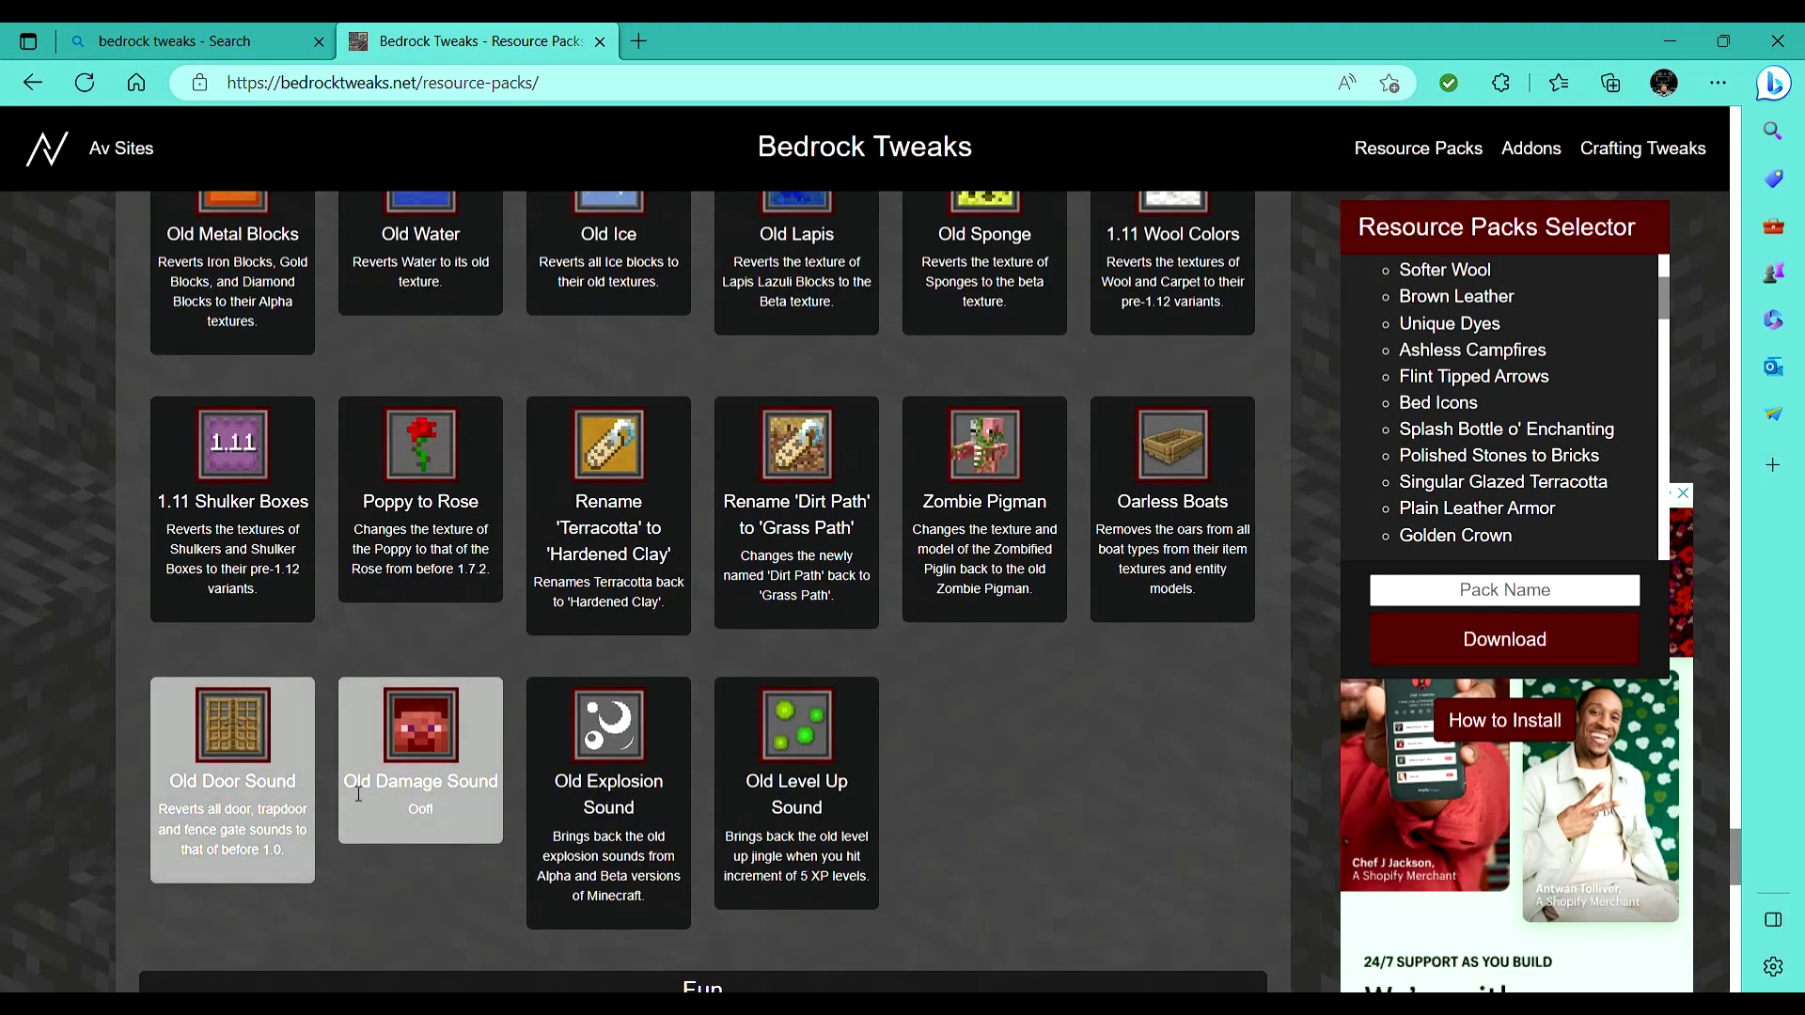
Expand the Fun category and add Darth Xisuma Piglins to the pack.
{"action": "scroll", "coordinate": [784, 741], "scroll_direction": "down", "scroll_amount": 2}
{"action": "left_click", "coordinate": [784, 743]}
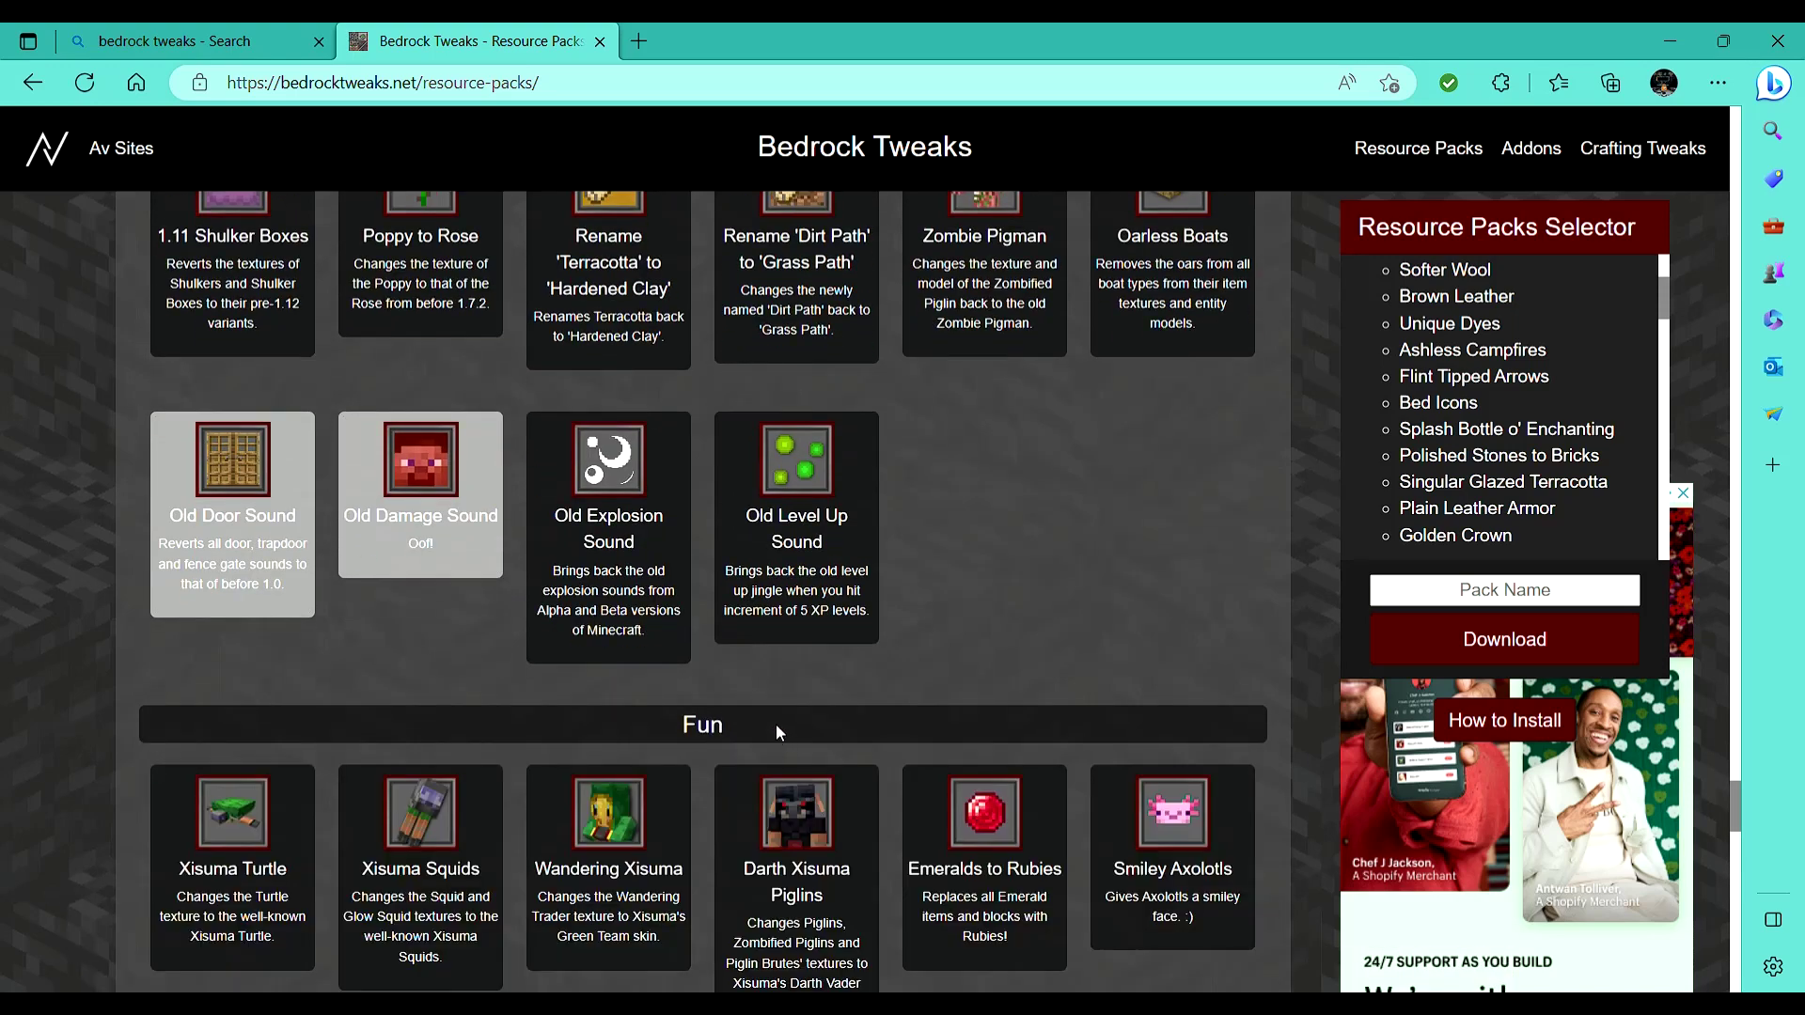
{"action": "scroll", "coordinate": [775, 723], "scroll_direction": "down", "scroll_amount": 3}
{"action": "left_click", "coordinate": [841, 587]}
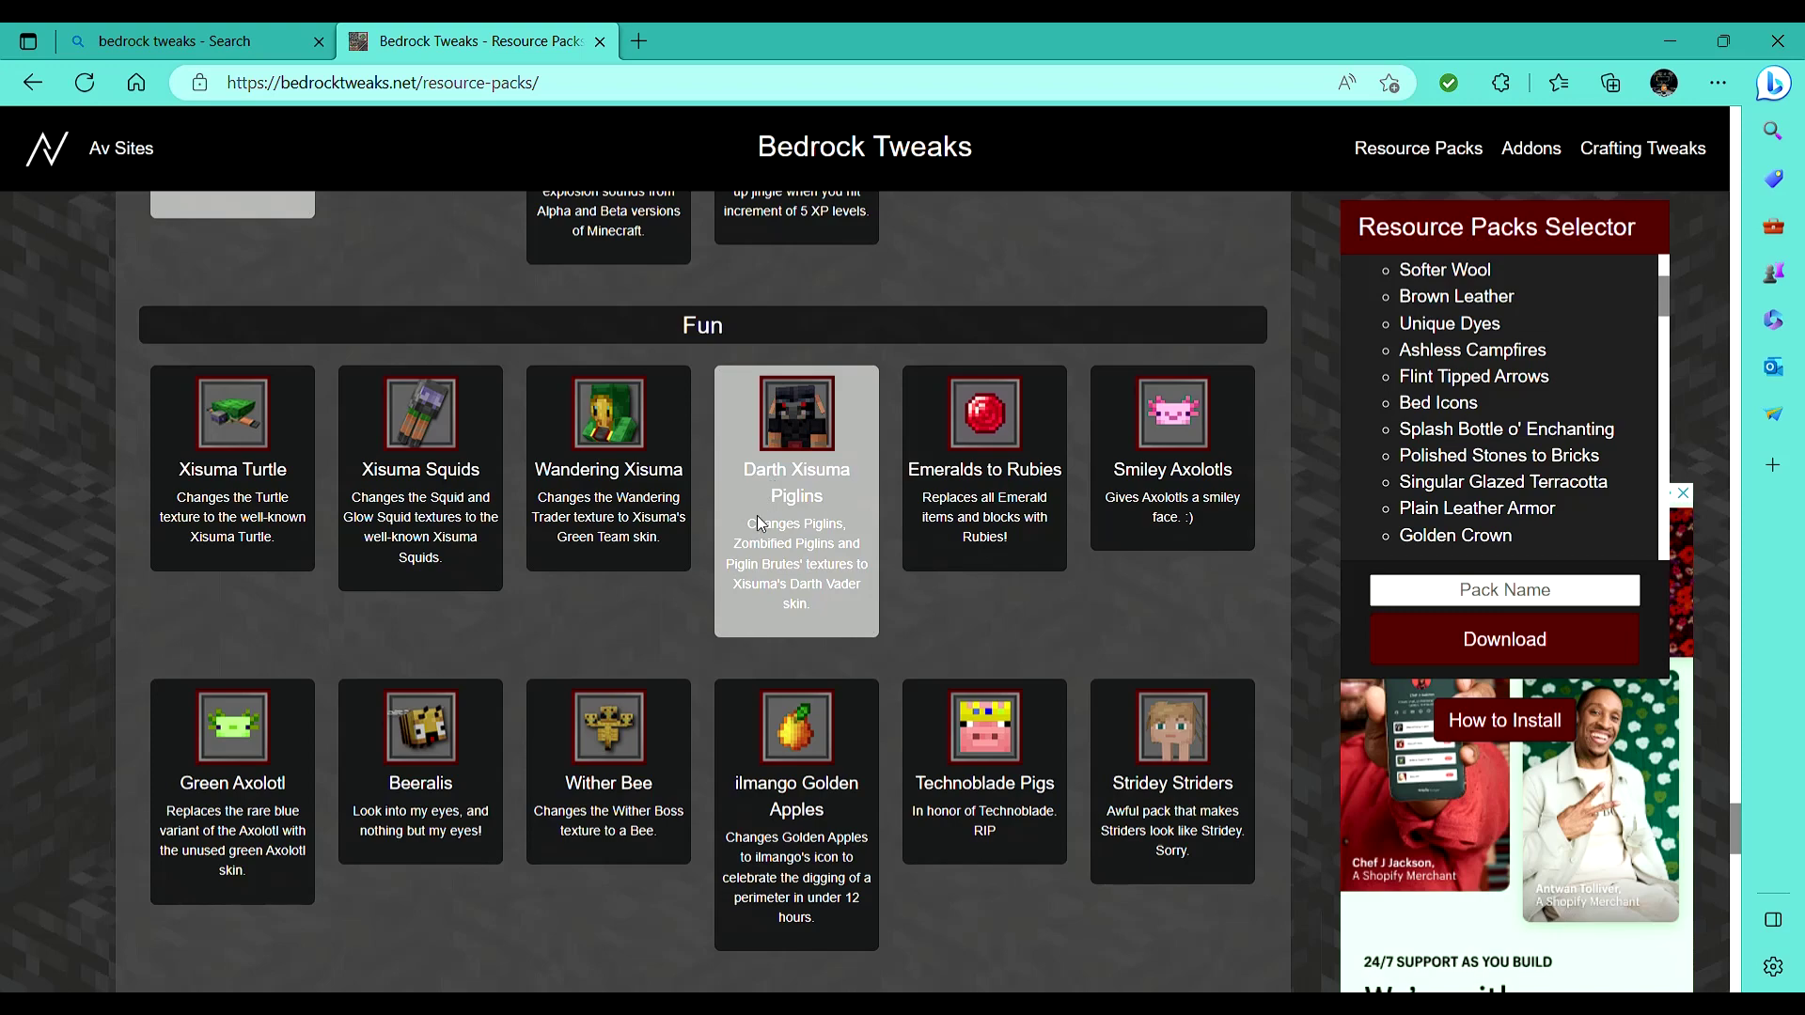
{"action": "scroll", "coordinate": [443, 684], "scroll_direction": "down", "scroll_amount": 4}
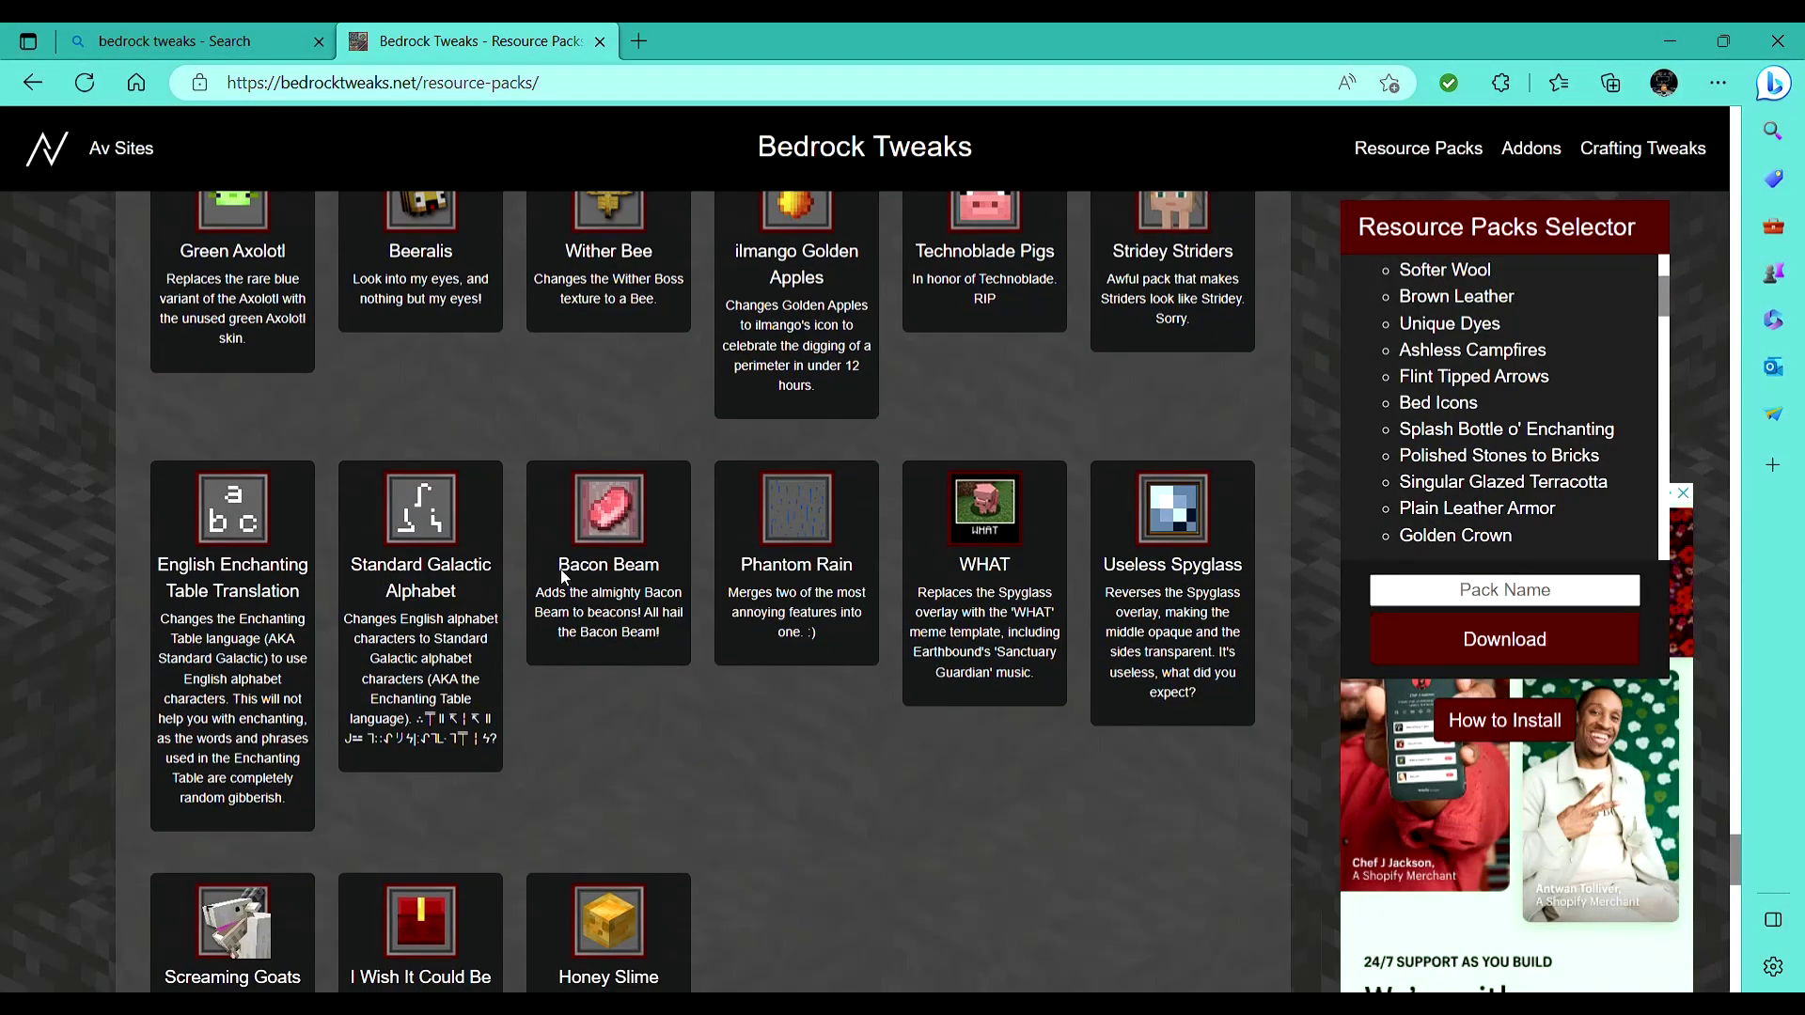
{"action": "scroll", "coordinate": [808, 673], "scroll_direction": "down", "scroll_amount": 4}
{"action": "scroll", "coordinate": [804, 682], "scroll_direction": "down", "scroll_amount": 1}
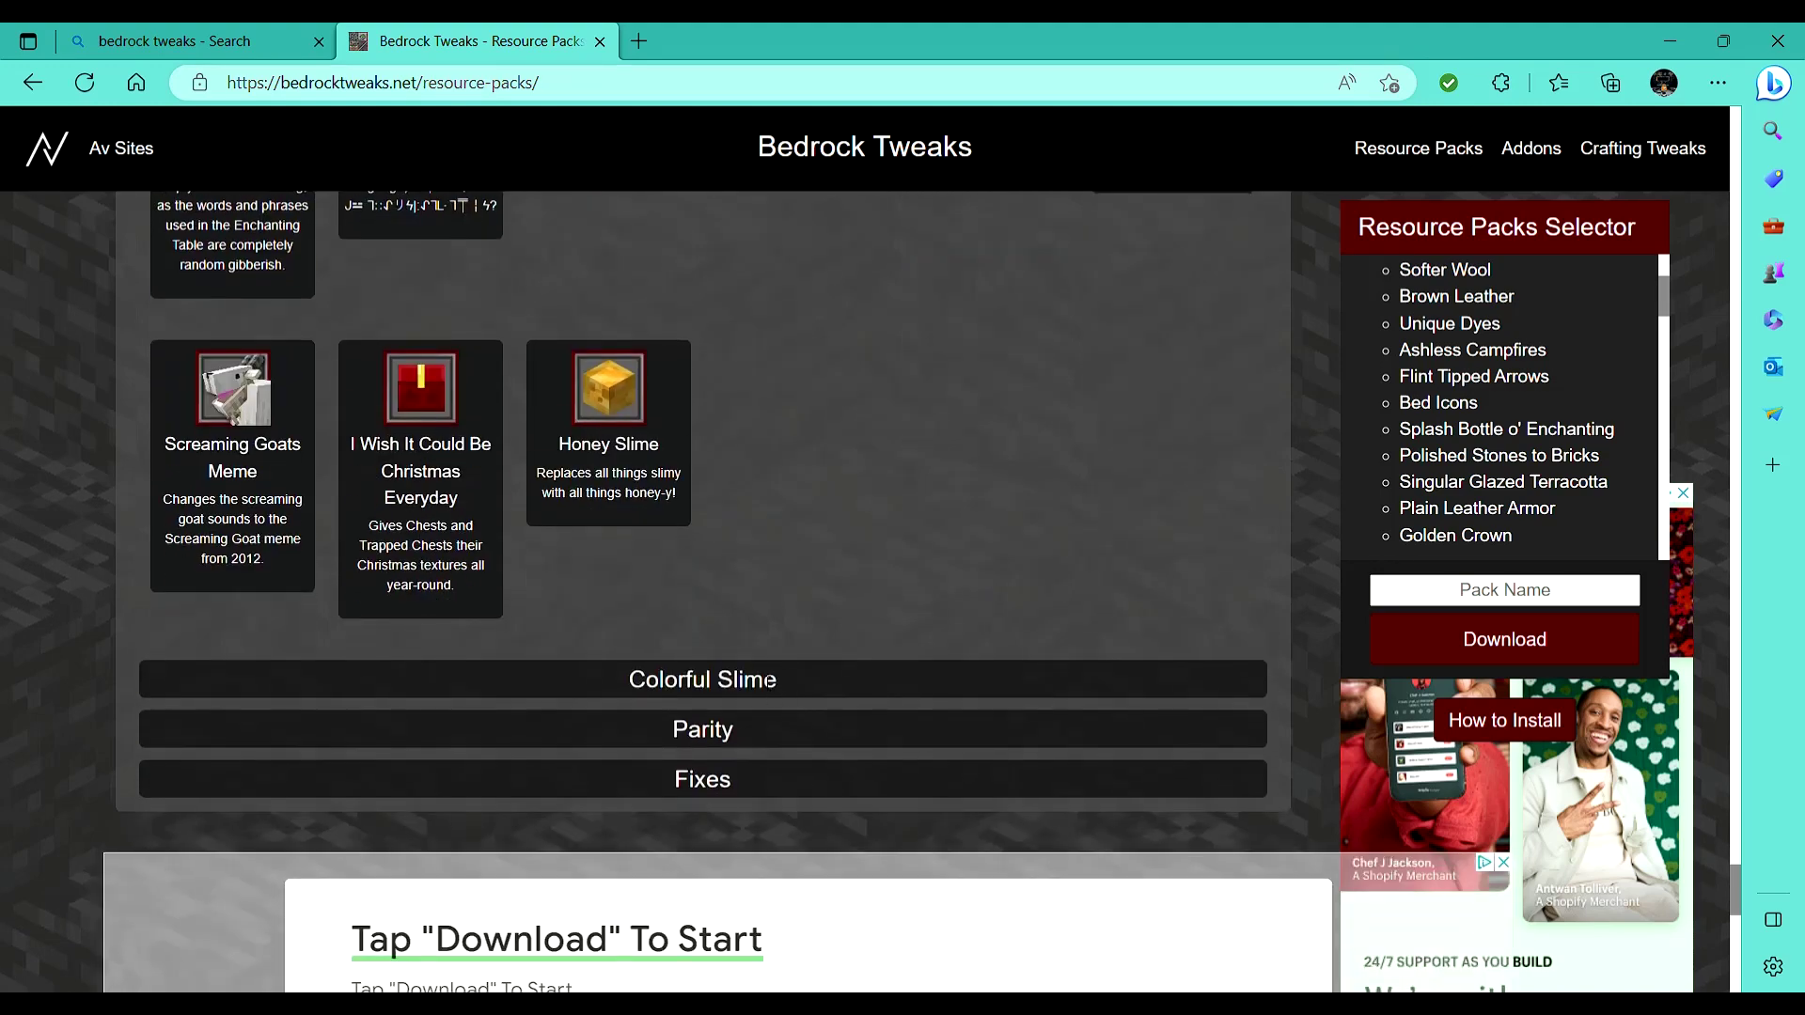
Expand the Parity category and add Dungeons Stone, Dungeons Creepers and Consistent Oars.
{"action": "left_click", "coordinate": [739, 731]}
{"action": "scroll", "coordinate": [738, 731], "scroll_direction": "down", "scroll_amount": 4}
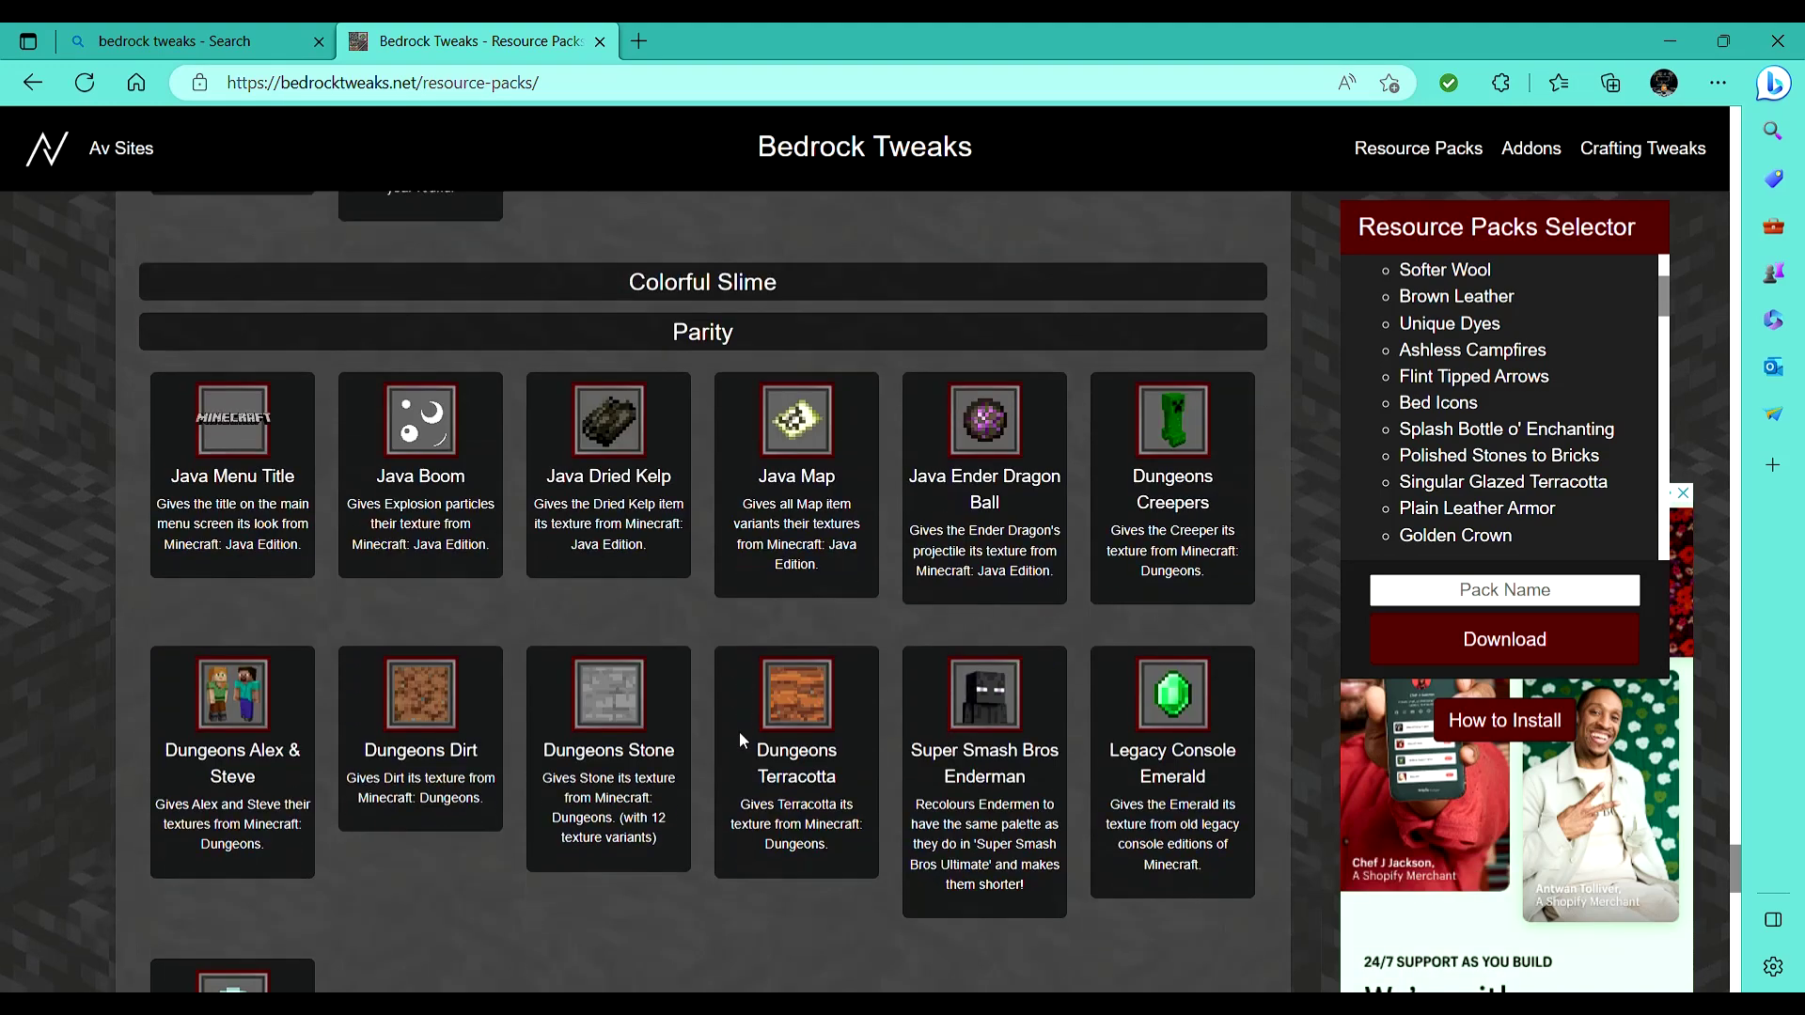
{"action": "scroll", "coordinate": [340, 511], "scroll_direction": "down", "scroll_amount": 1}
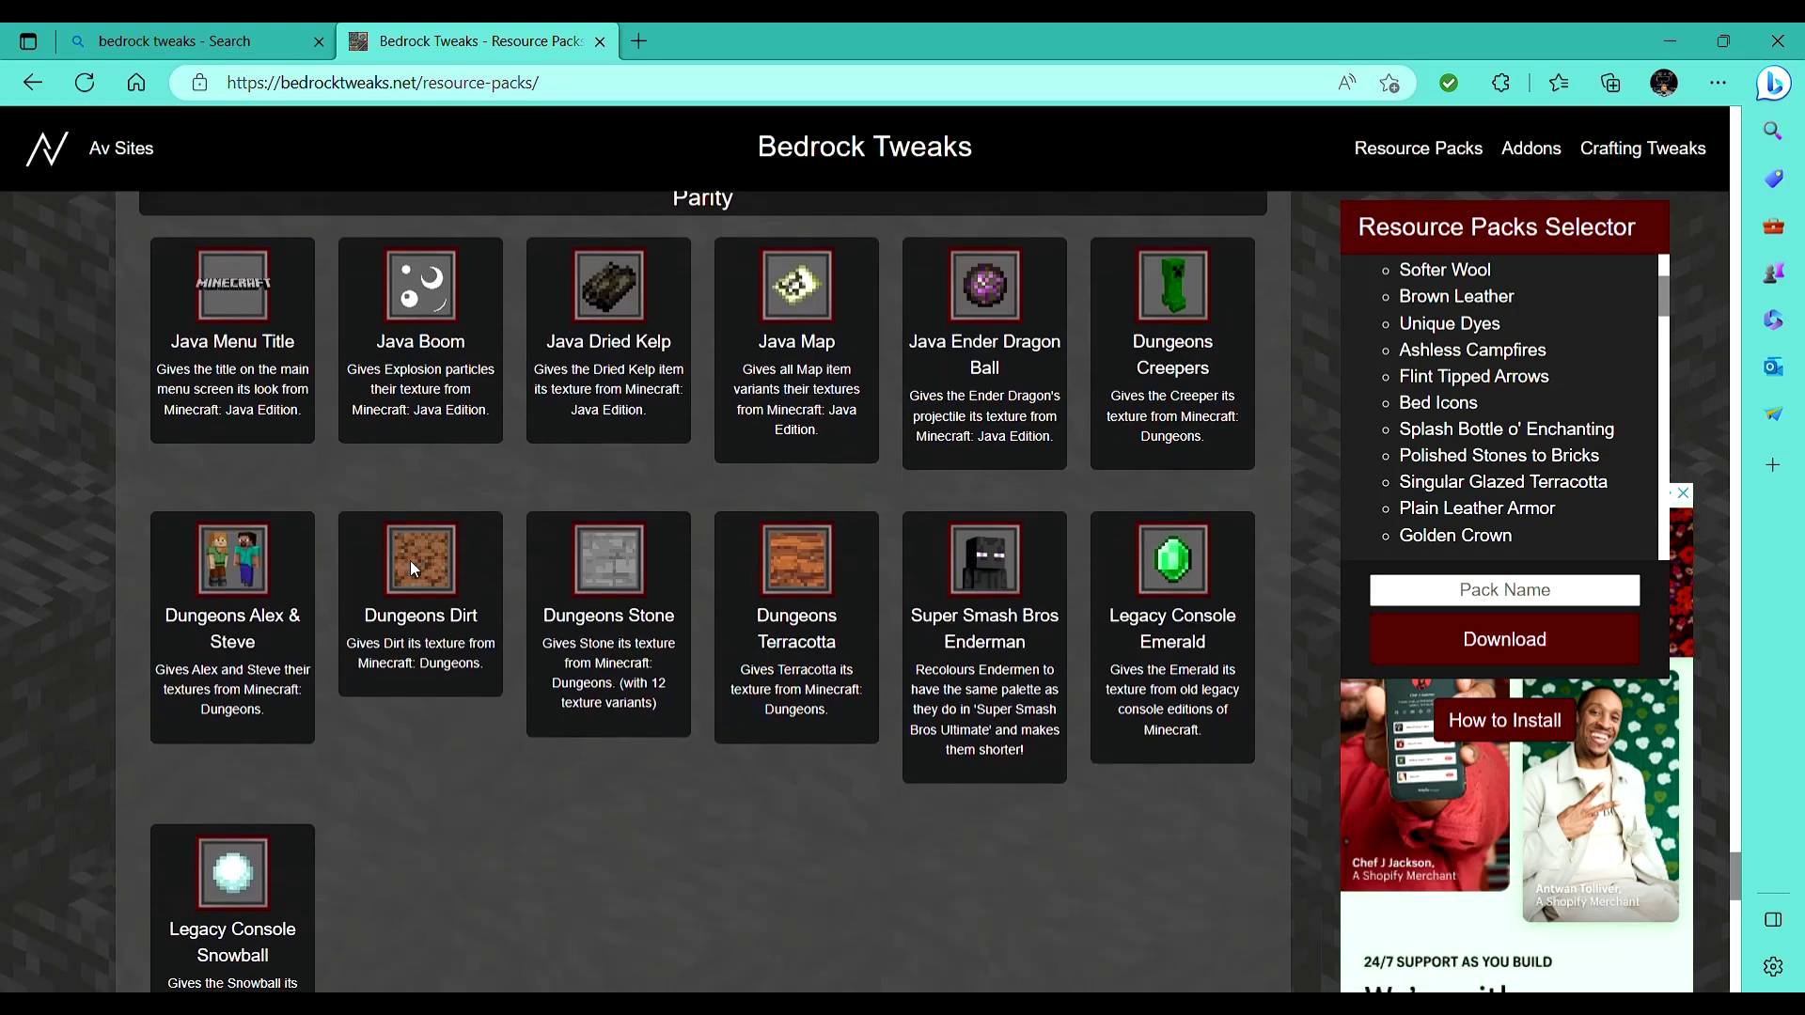
{"action": "left_click", "coordinate": [600, 585]}
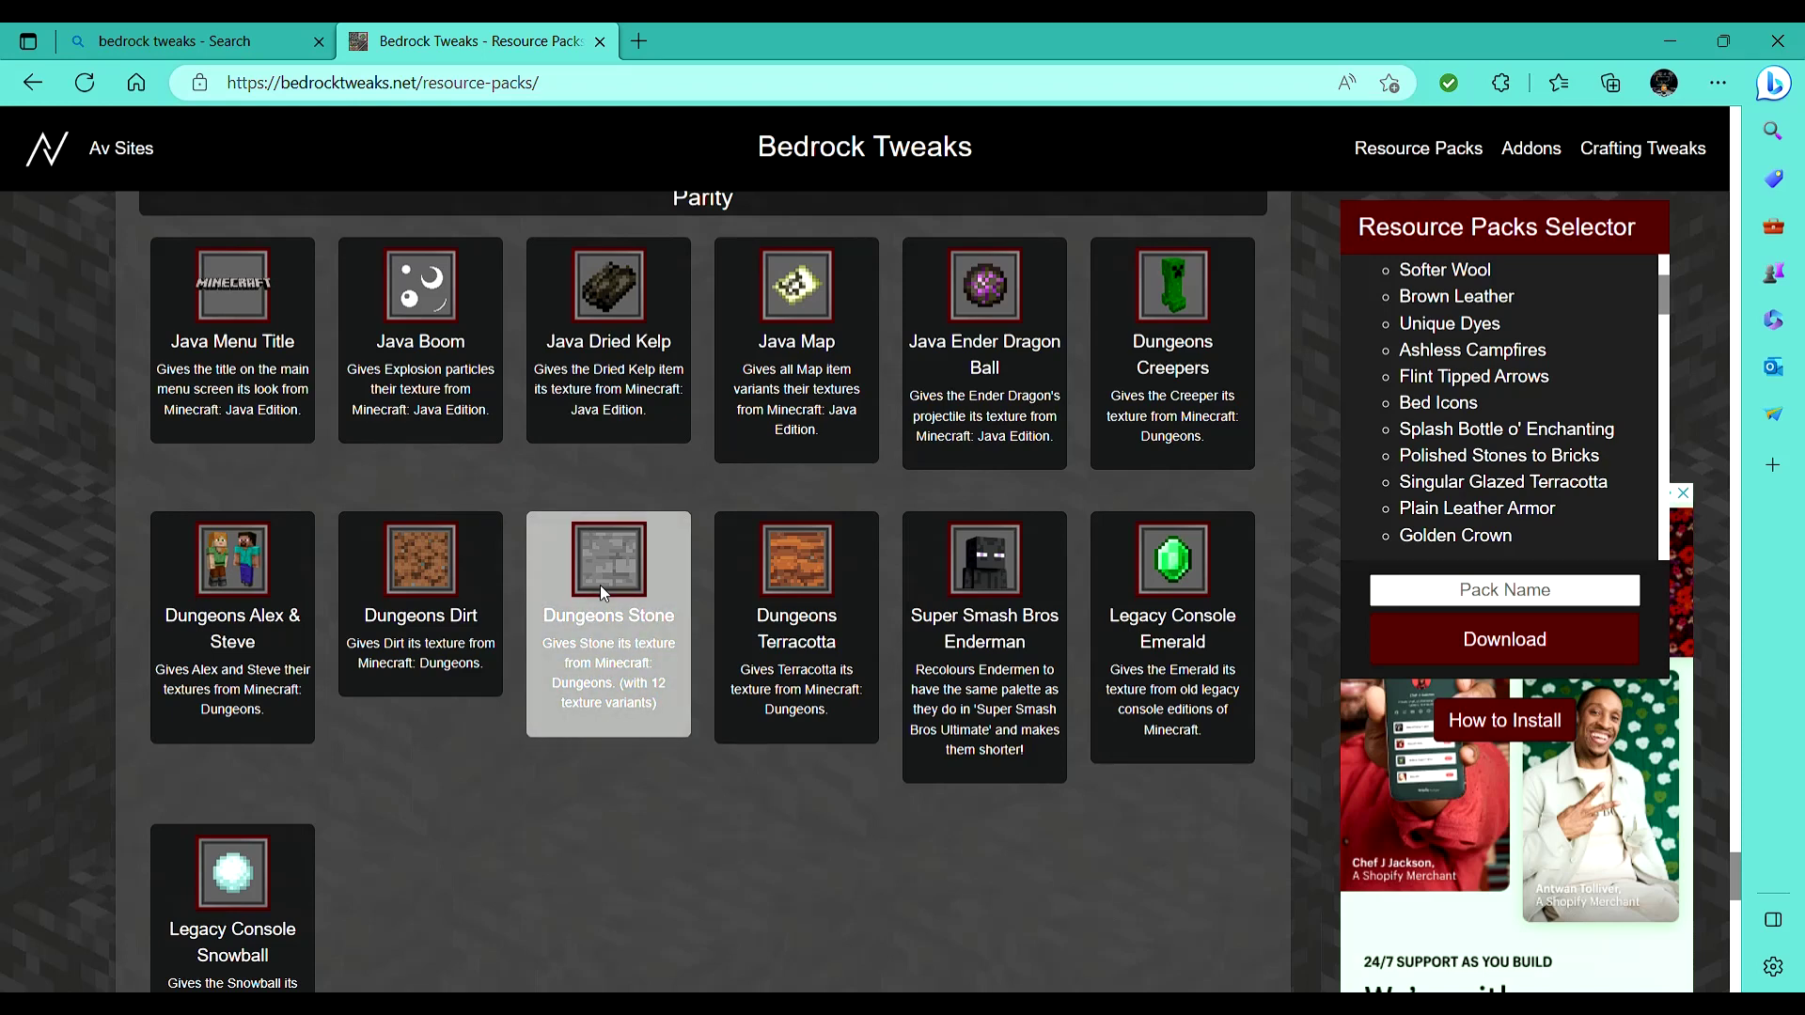
{"action": "left_click", "coordinate": [1205, 396]}
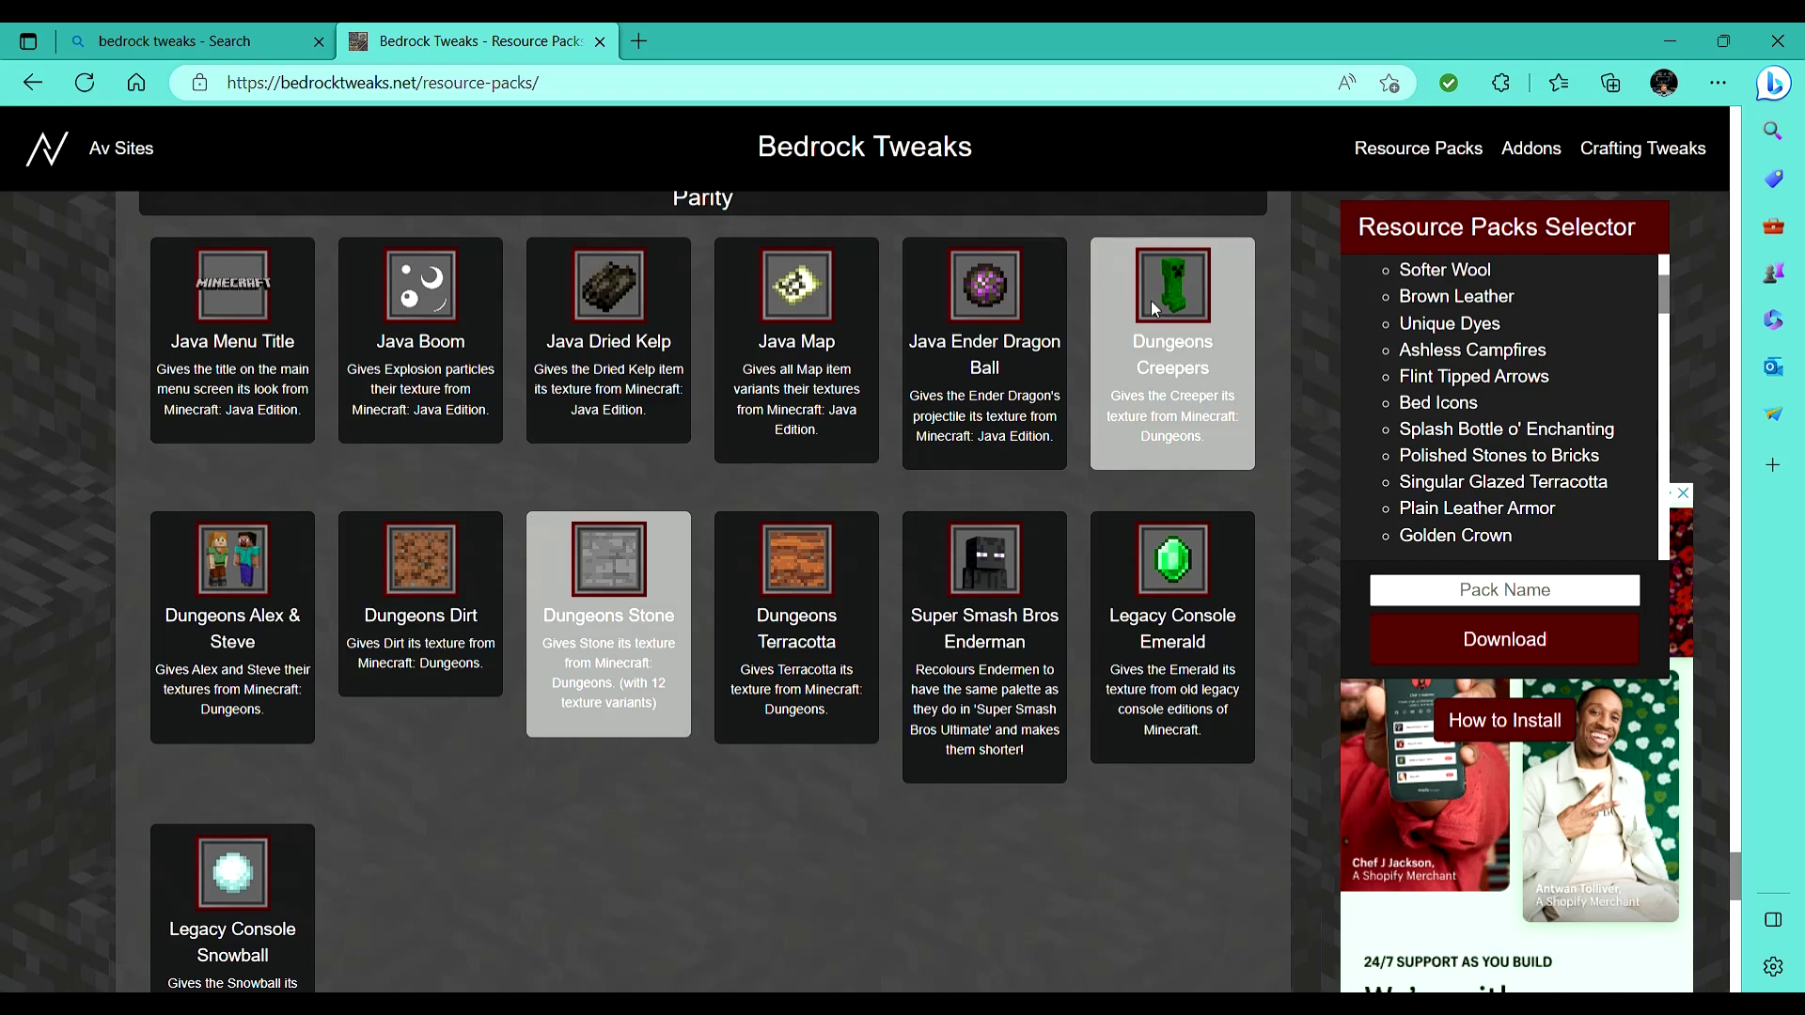
{"action": "scroll", "coordinate": [837, 697], "scroll_direction": "down", "scroll_amount": 5}
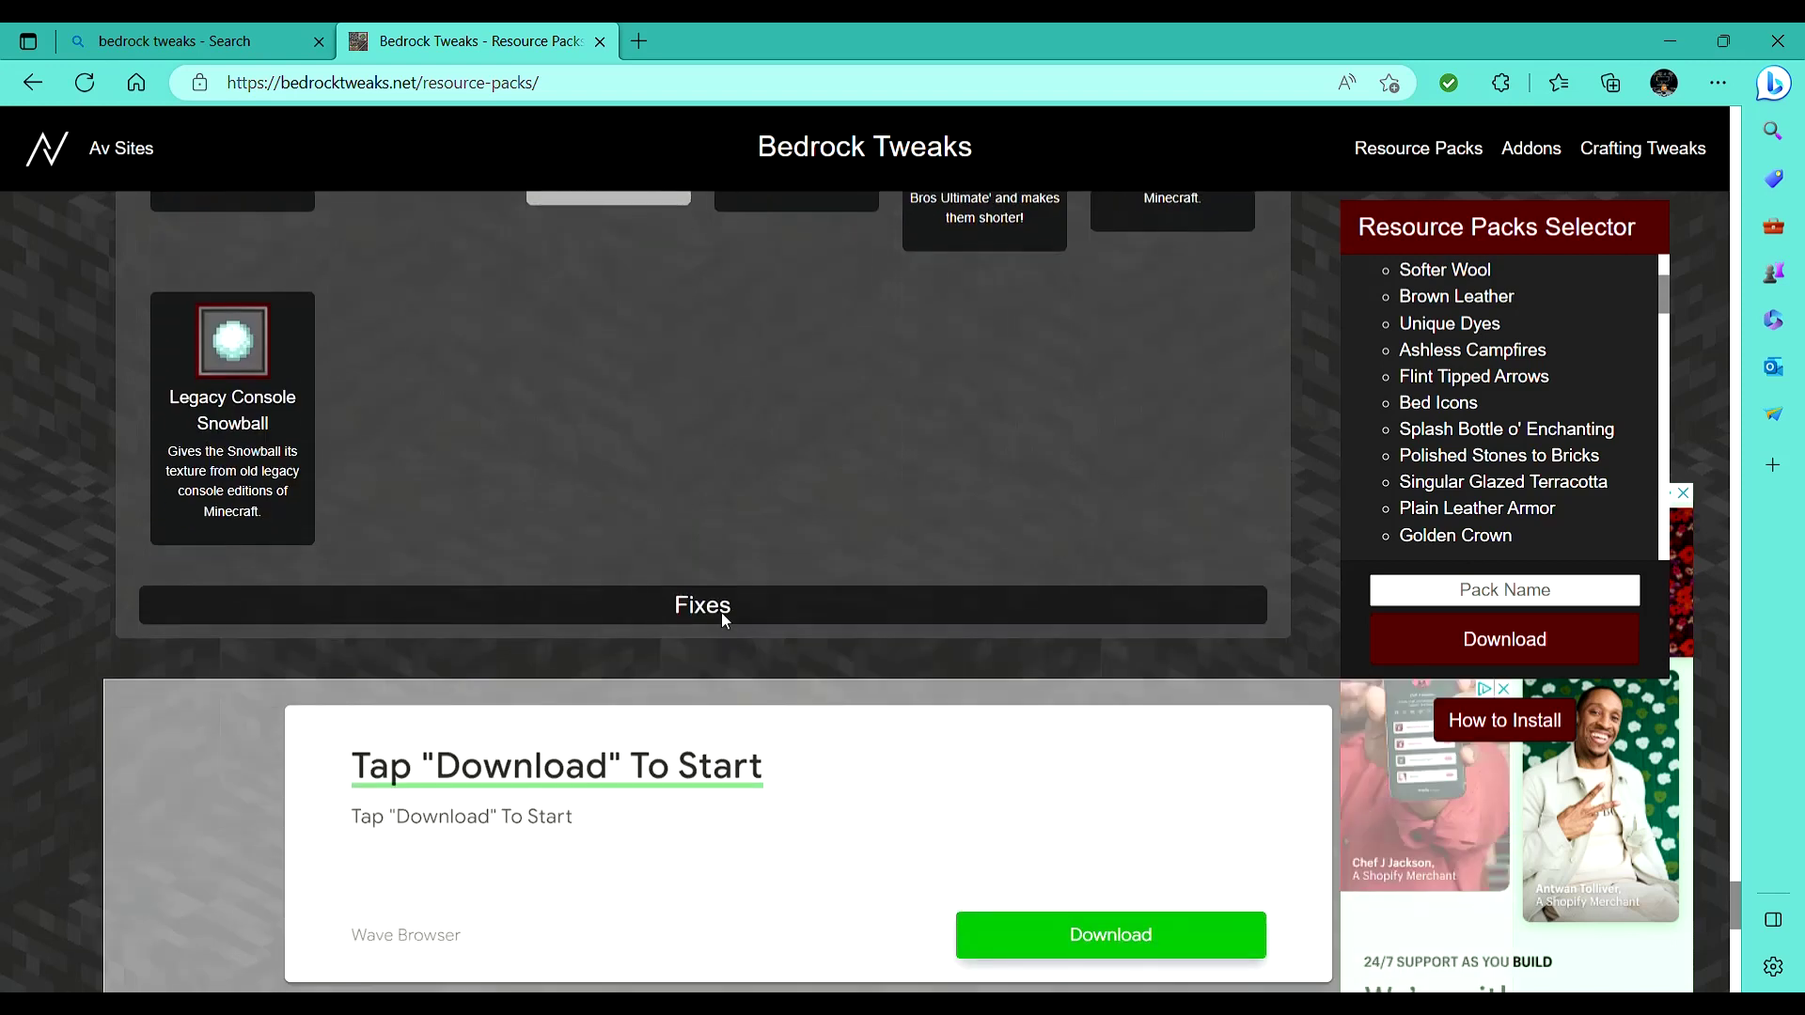
{"action": "scroll", "coordinate": [341, 602], "scroll_direction": "down", "scroll_amount": 5}
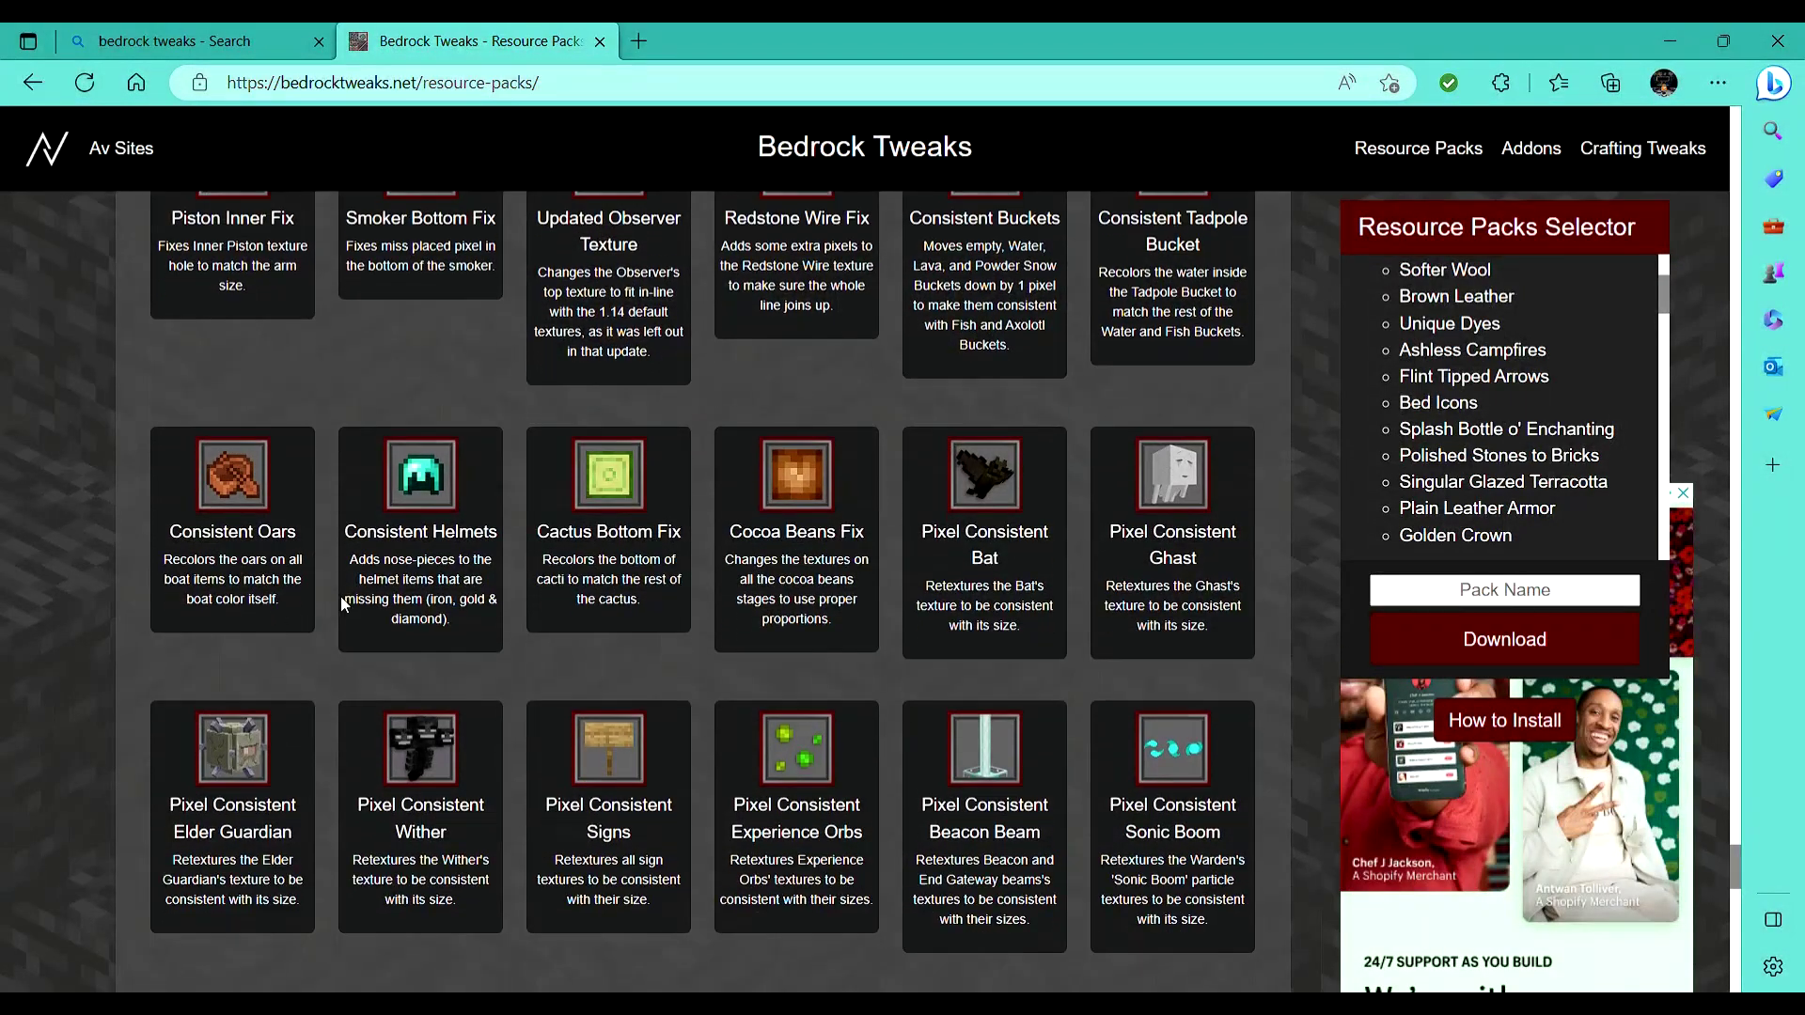
{"action": "left_click", "coordinate": [227, 517]}
Add Piston Inner Fix, Smoker Bottom Fix, Cactus Bottom Fix and Cocoa Beans Fix, leaving Updated Observer Texture unselected.
{"action": "scroll", "coordinate": [653, 831], "scroll_direction": "up", "scroll_amount": 1}
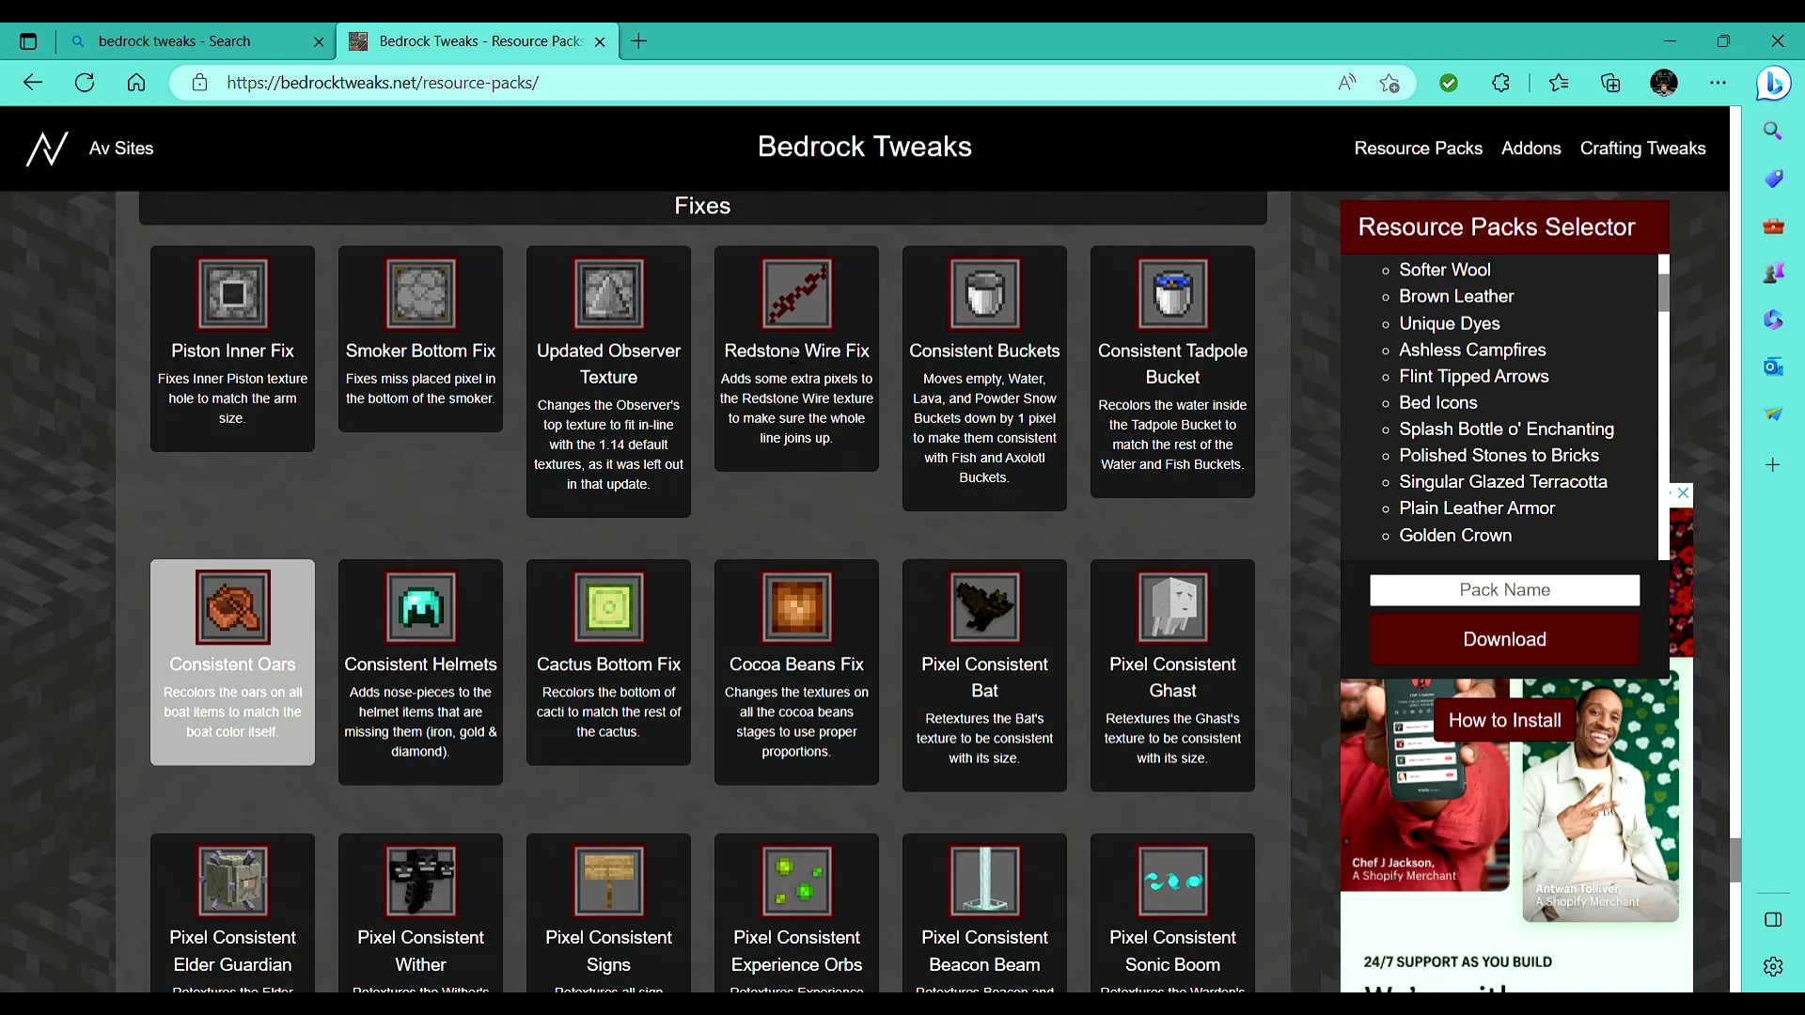
{"action": "left_click", "coordinate": [608, 404]}
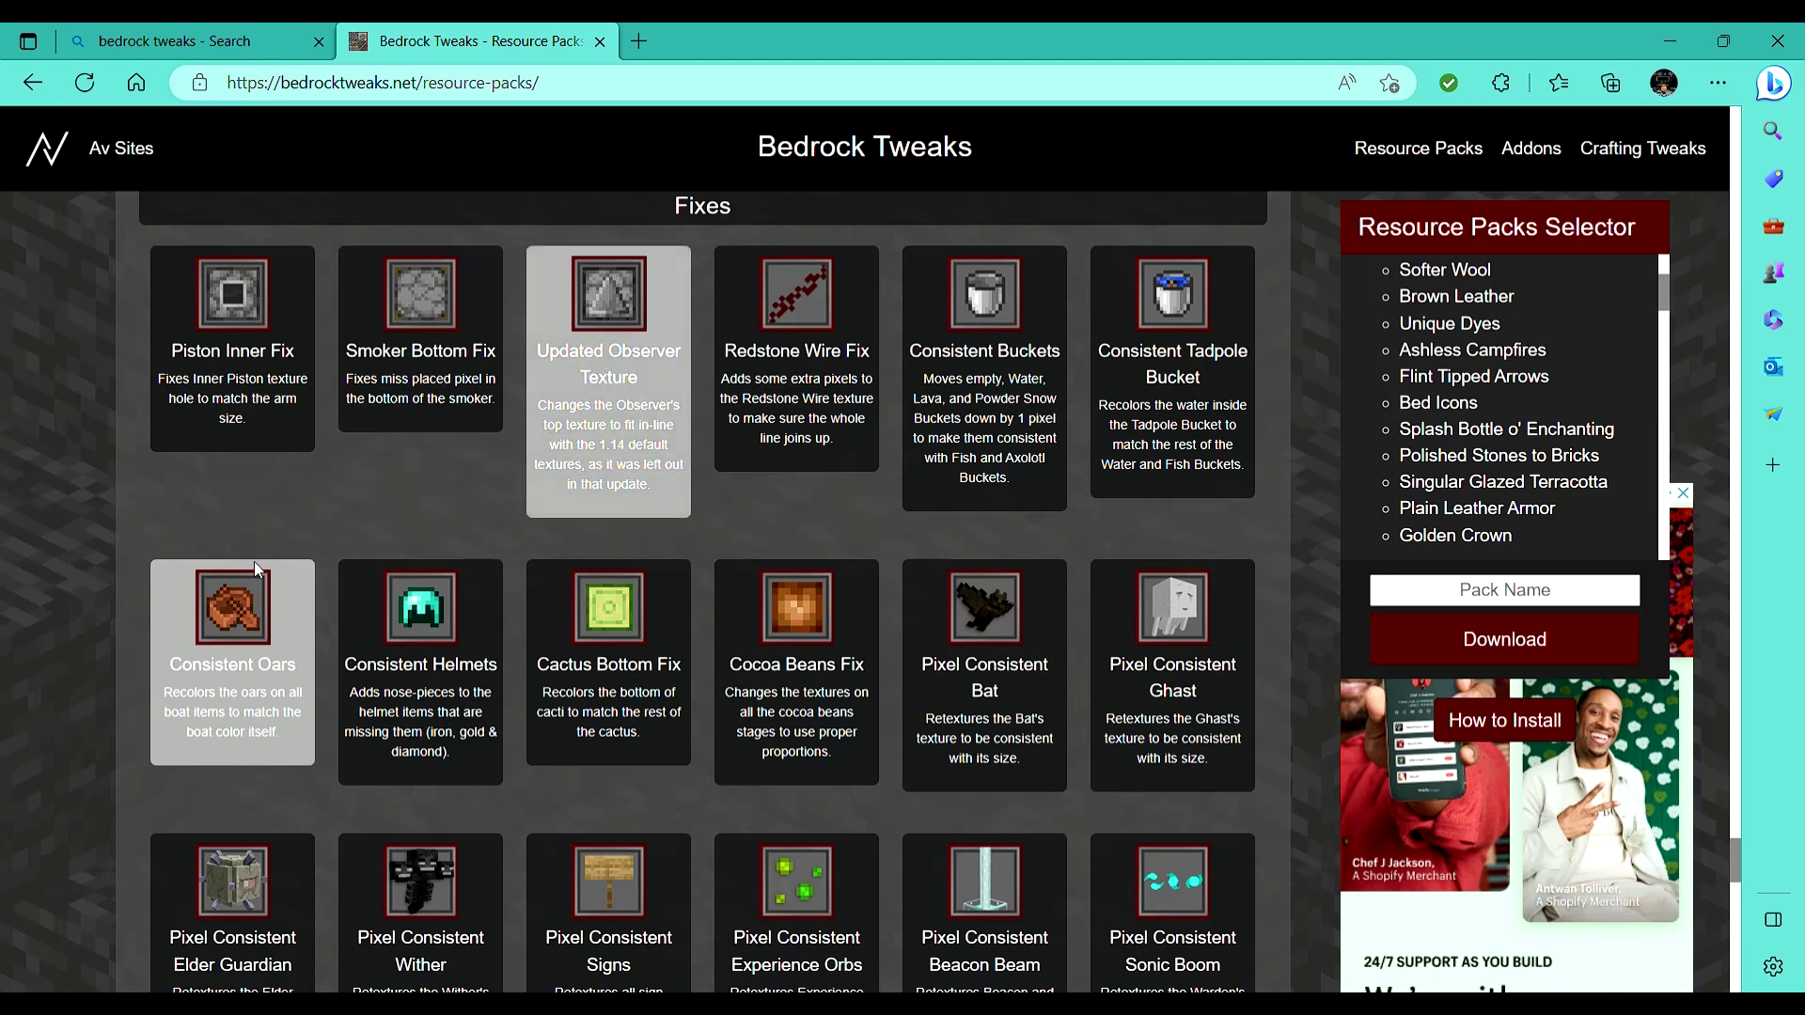
{"action": "left_click", "coordinate": [235, 421]}
{"action": "left_click", "coordinate": [579, 416]}
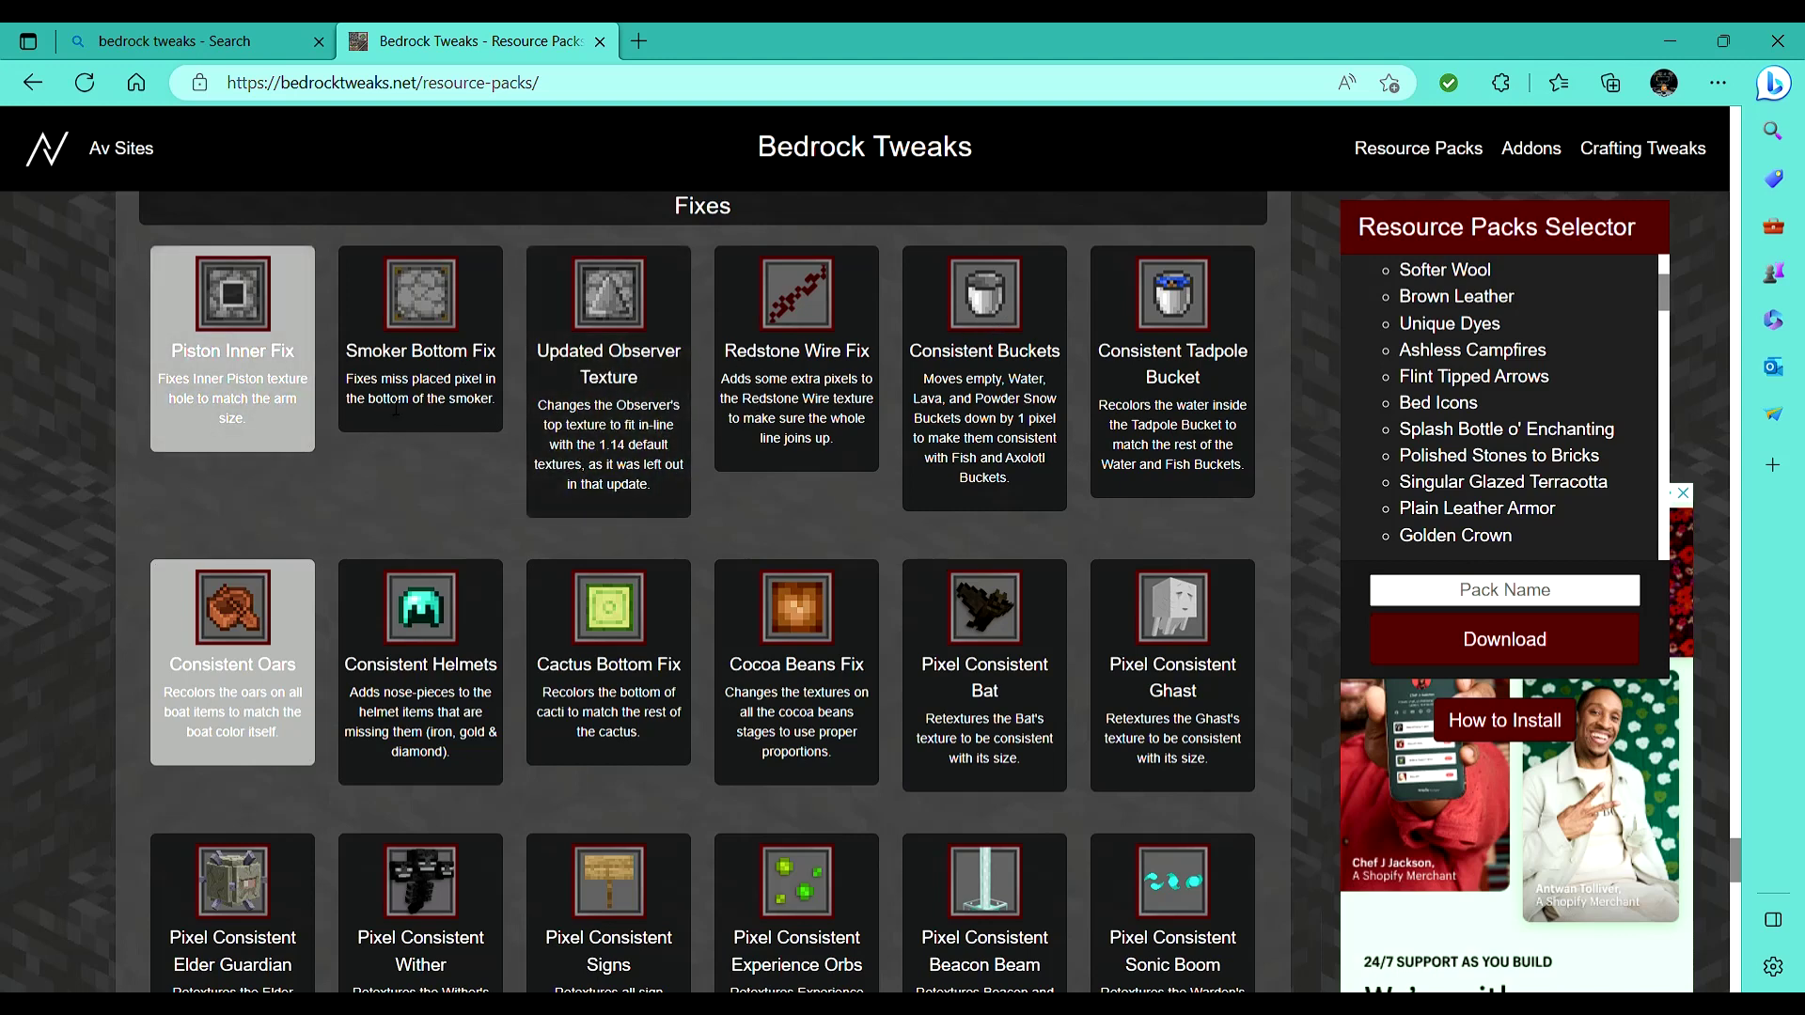
{"action": "left_click", "coordinate": [399, 378]}
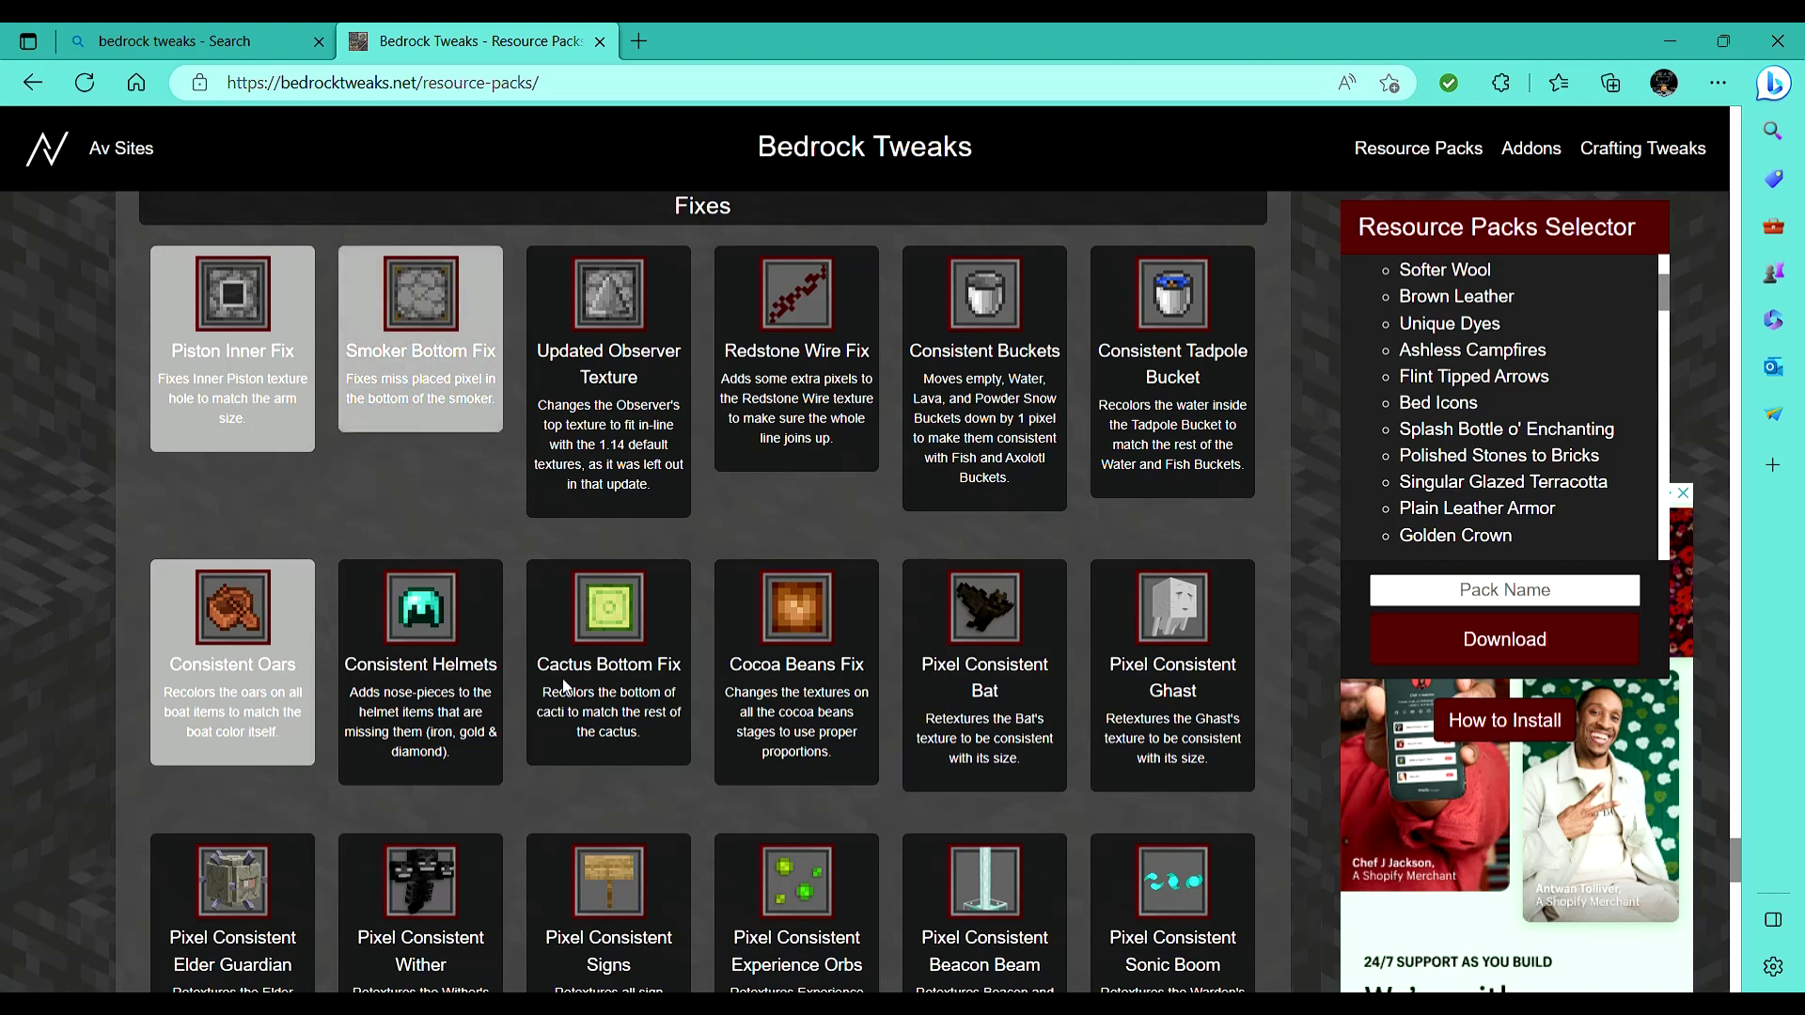
{"action": "left_click", "coordinate": [601, 693]}
{"action": "left_click", "coordinate": [869, 649]}
Add Pixel Consistent Bat, Pixel Consistent Beacon Beam and Pixel Consistent Experience Orbs.
{"action": "scroll", "coordinate": [877, 668], "scroll_direction": "down", "scroll_amount": 3}
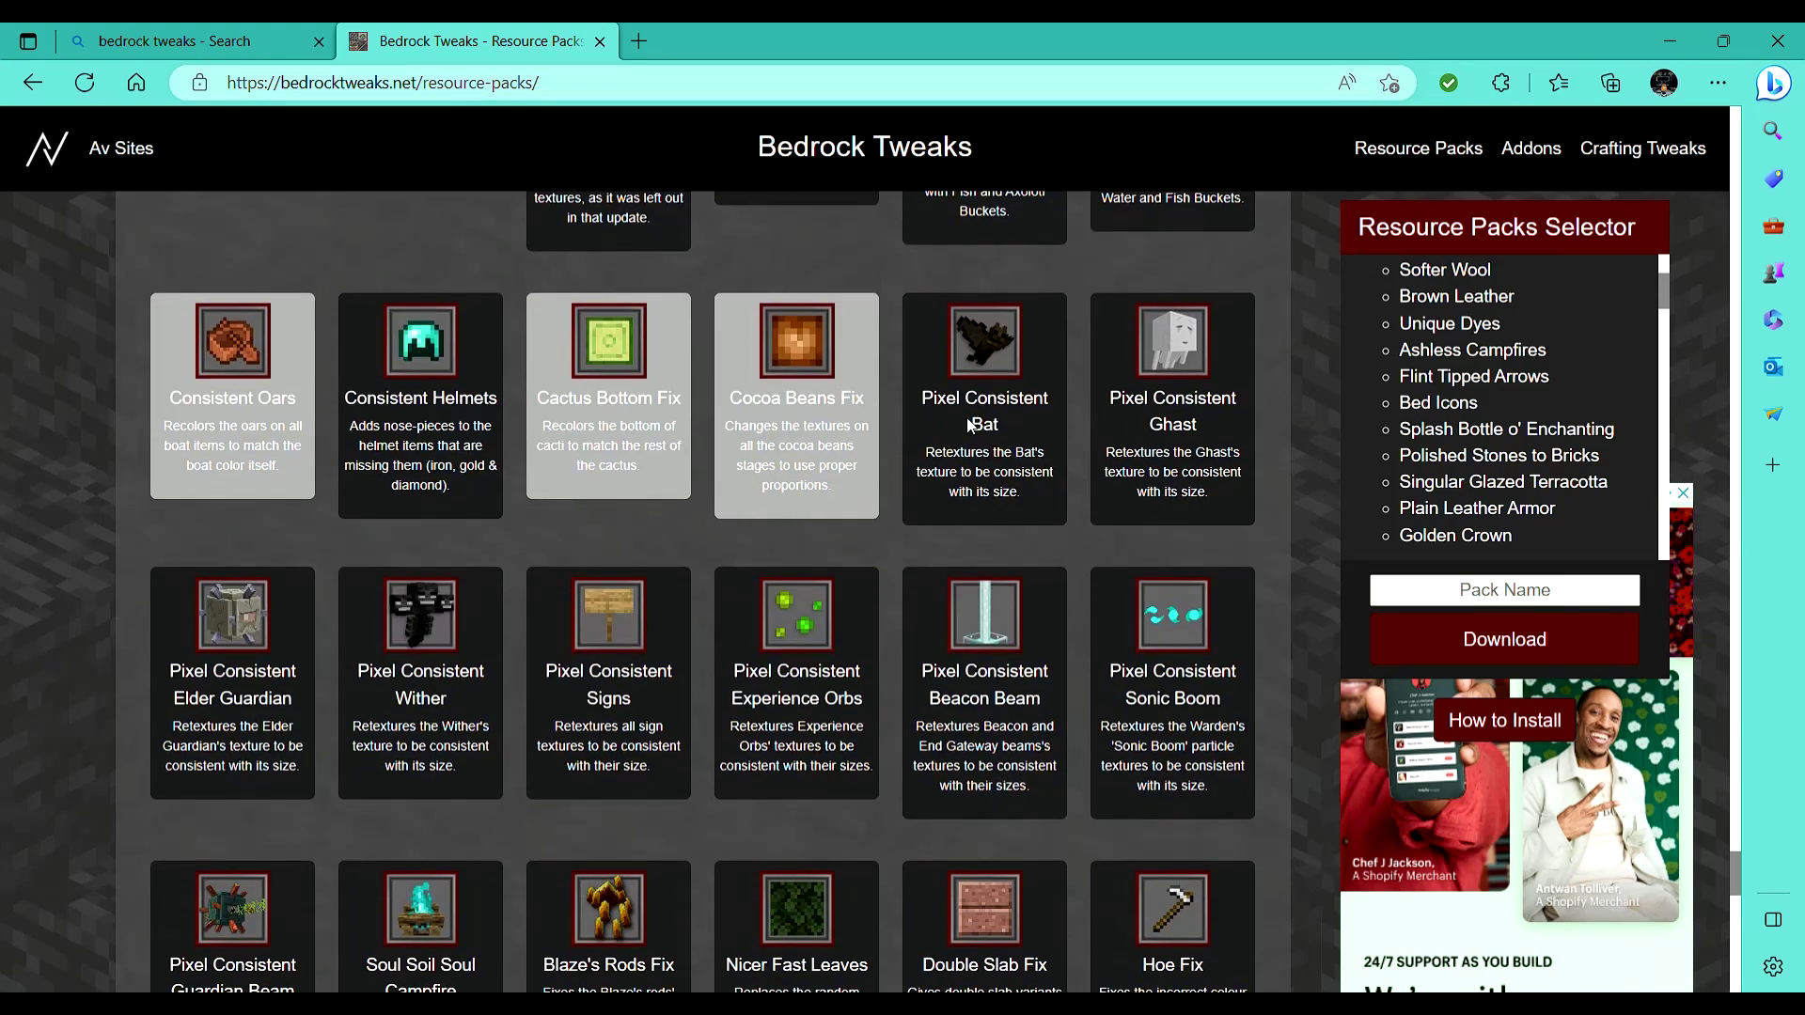
{"action": "left_click", "coordinate": [973, 424]}
{"action": "left_click", "coordinate": [979, 649]}
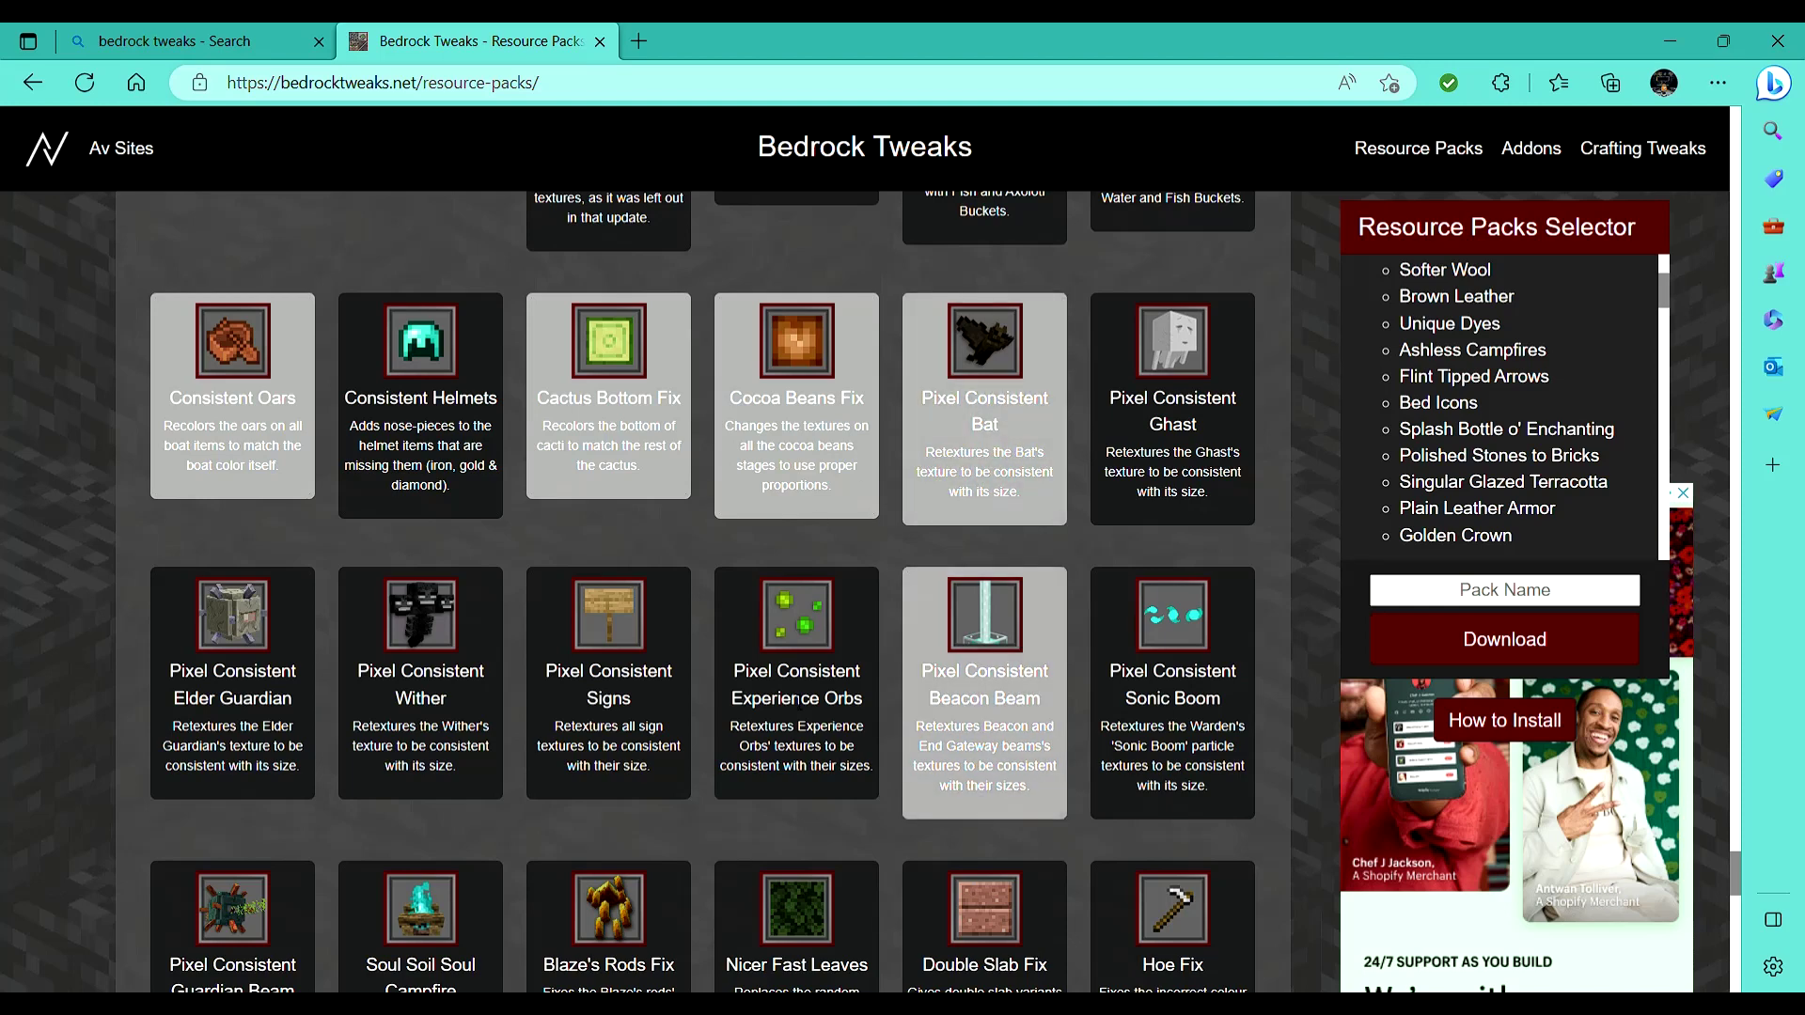
{"action": "left_click", "coordinate": [807, 696]}
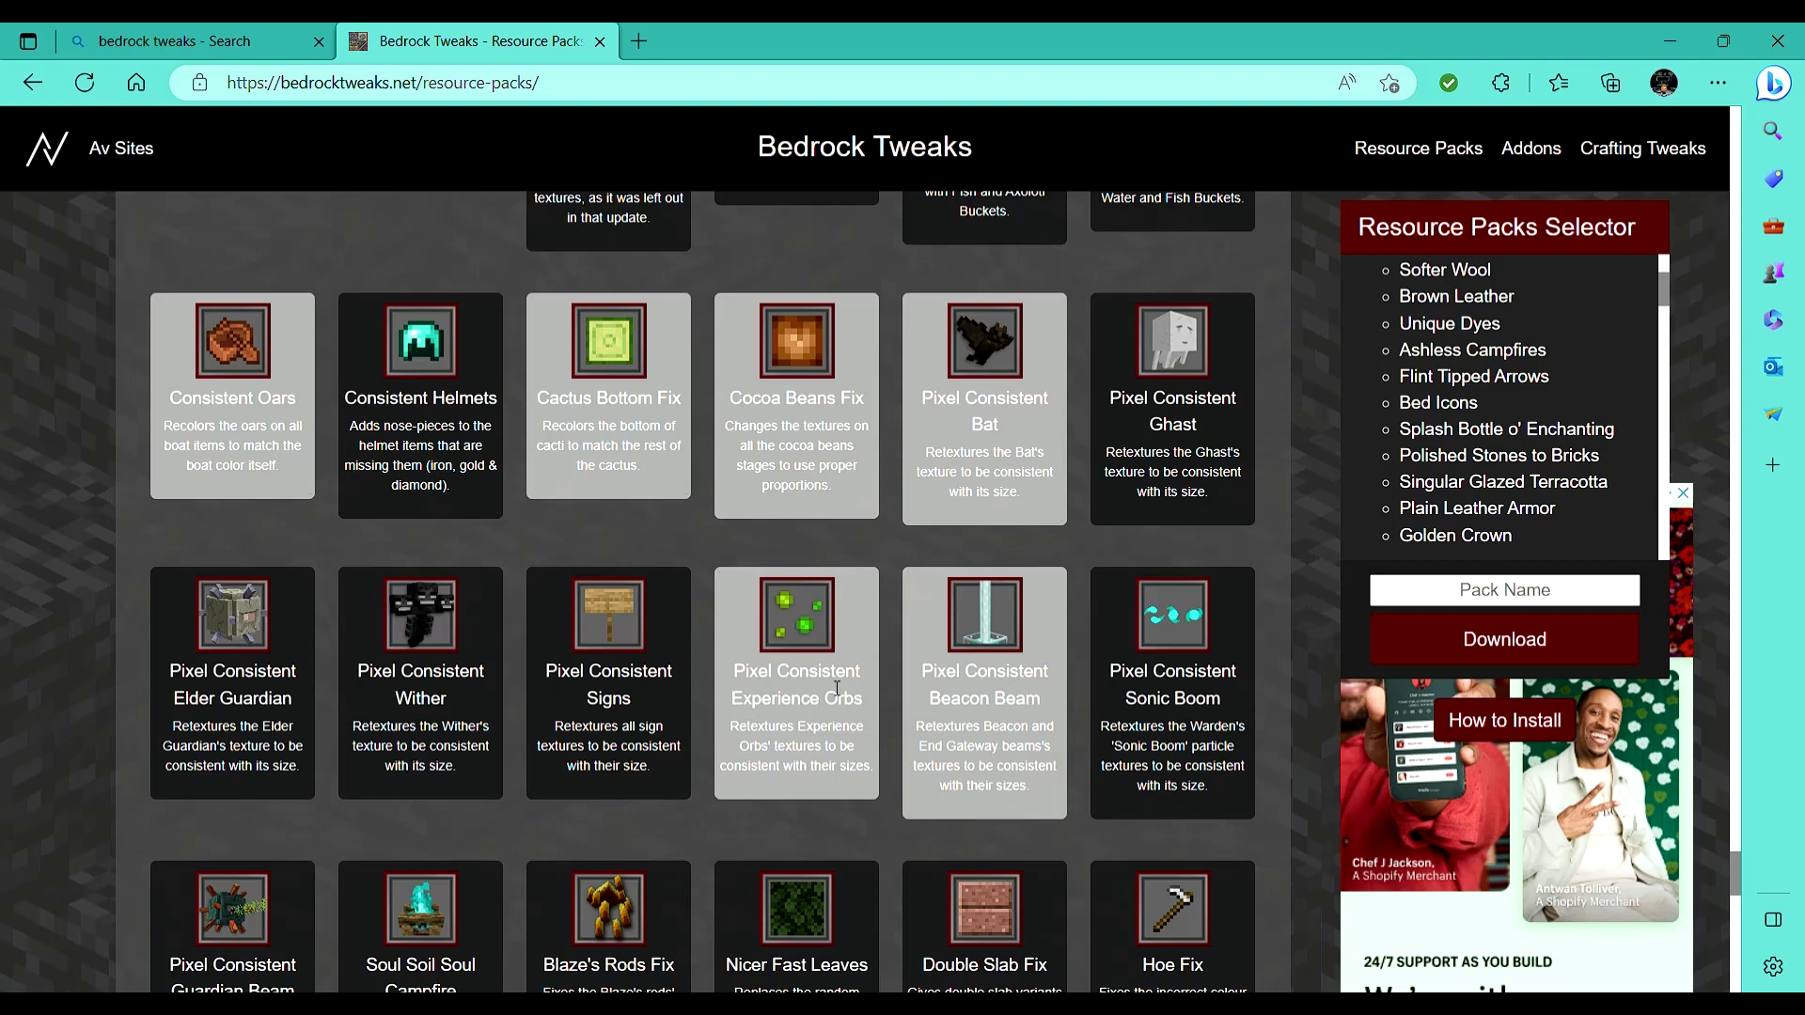
Add Double Slab Fix, leaving Blaze's Rods Fix unselected.
{"action": "scroll", "coordinate": [951, 709], "scroll_direction": "down", "scroll_amount": 3}
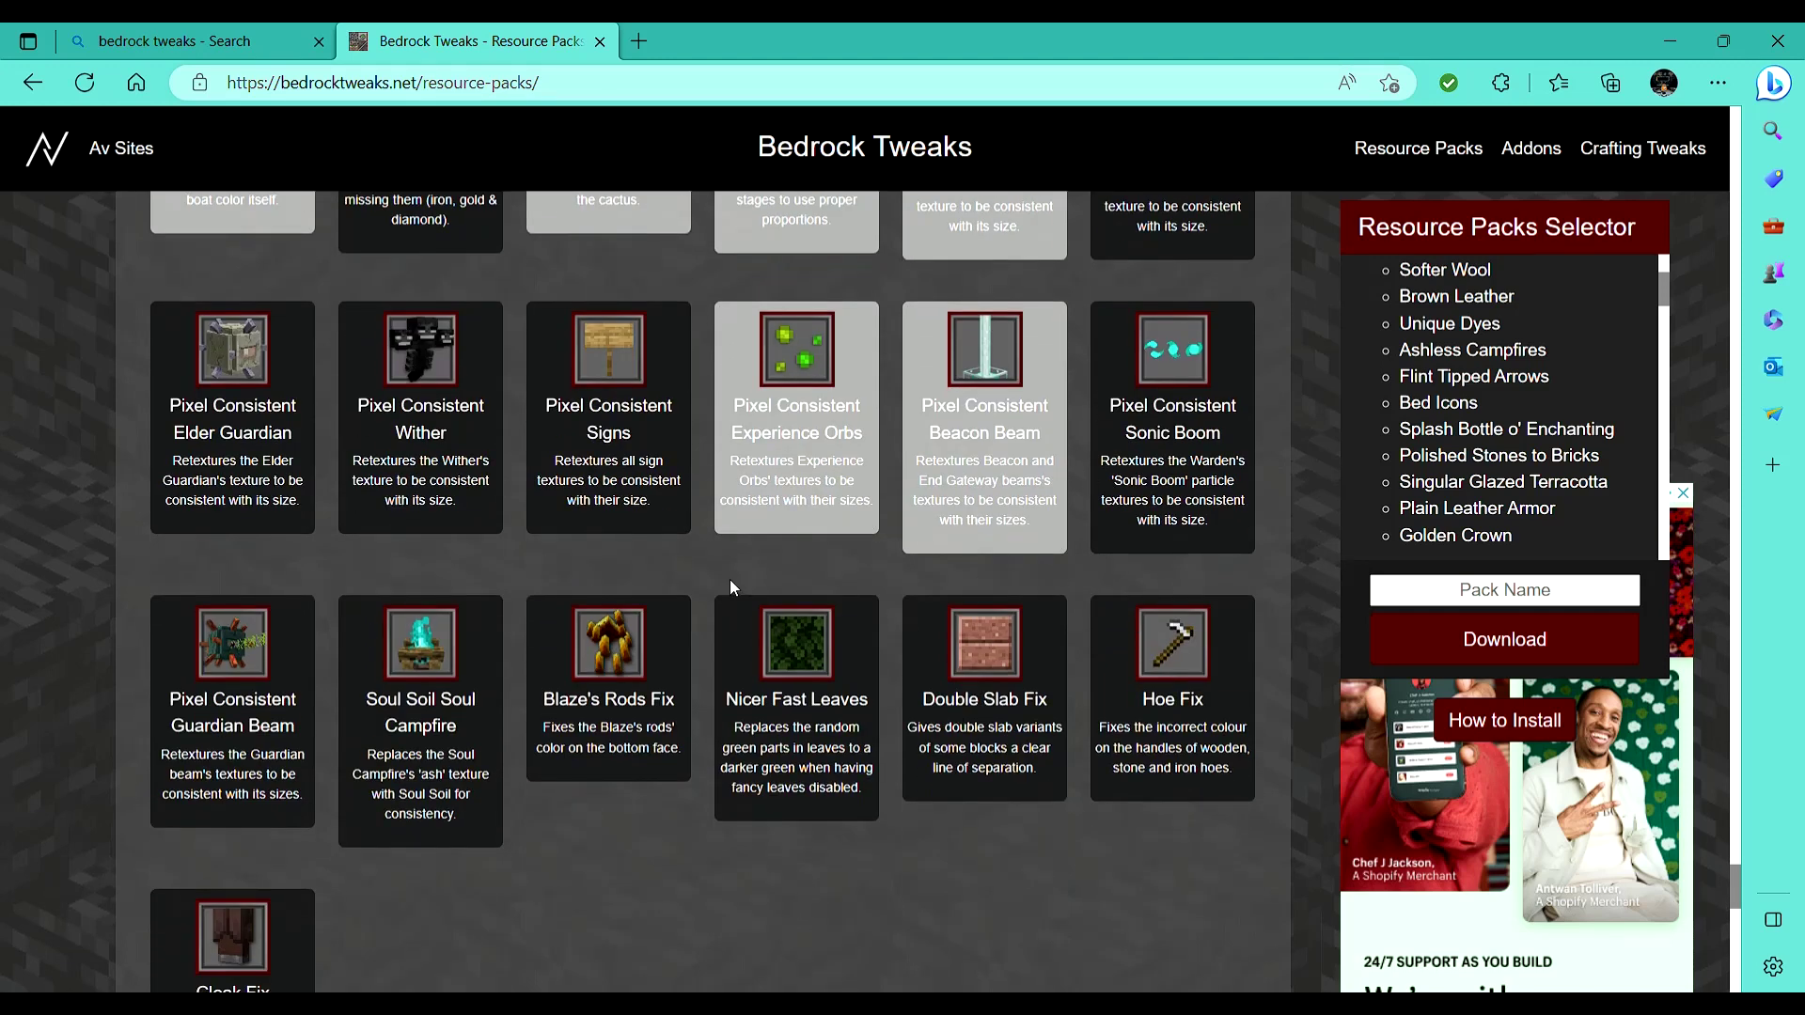
{"action": "scroll", "coordinate": [729, 850], "scroll_direction": "down", "scroll_amount": 2}
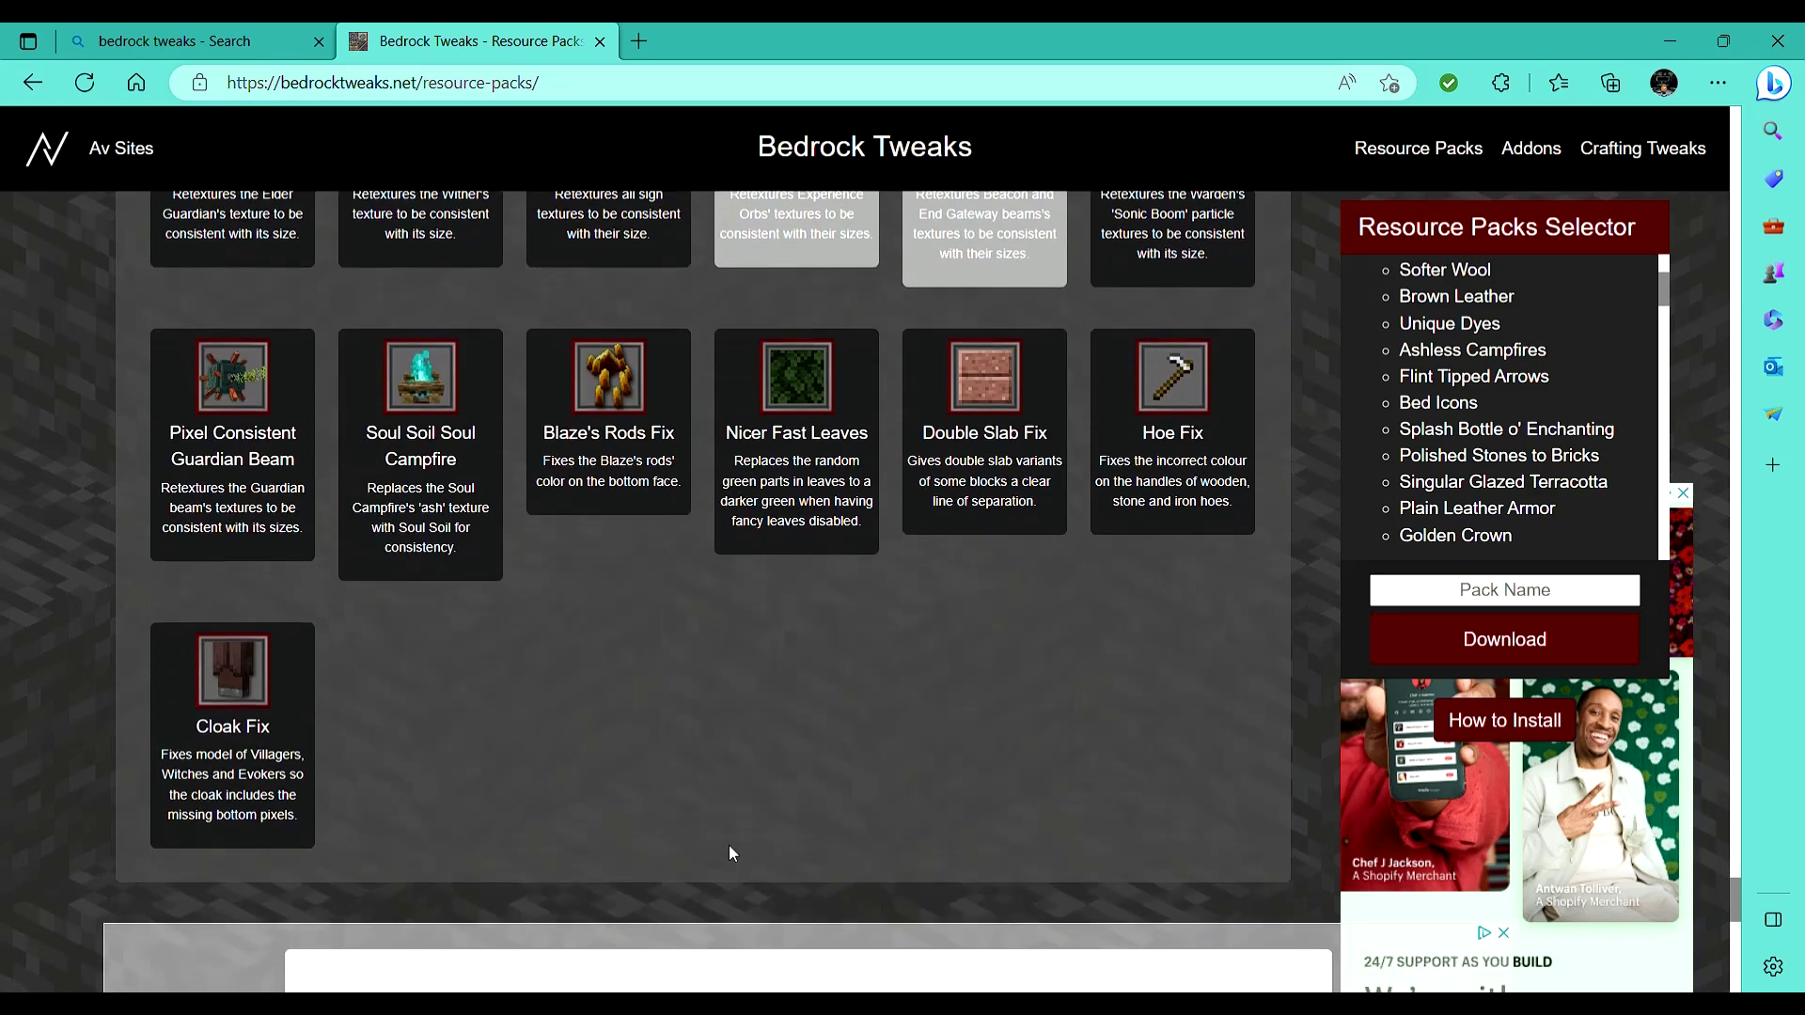
{"action": "left_click", "coordinate": [600, 611]}
{"action": "left_click", "coordinate": [622, 508]}
{"action": "left_click", "coordinate": [950, 602]}
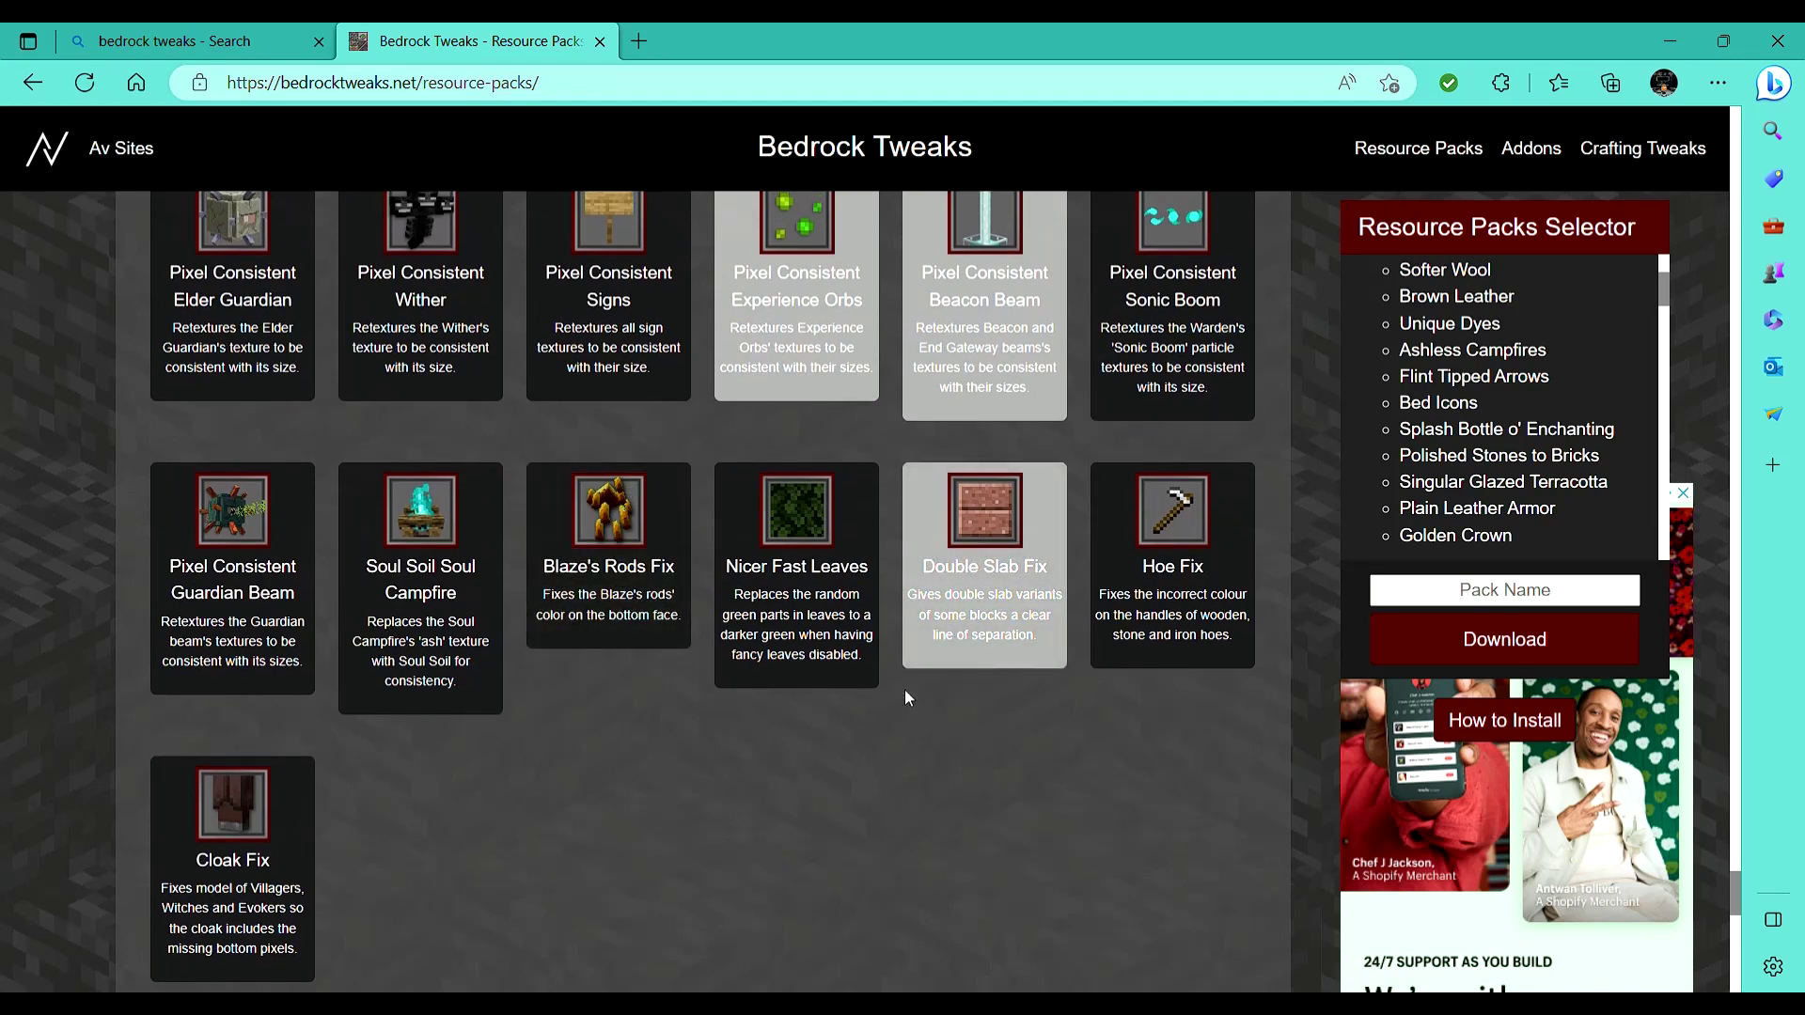
{"action": "scroll", "coordinate": [904, 690], "scroll_direction": "down", "scroll_amount": 5}
{"action": "scroll", "coordinate": [864, 673], "scroll_direction": "up", "scroll_amount": 10}
{"action": "scroll", "coordinate": [865, 674], "scroll_direction": "up", "scroll_amount": 3}
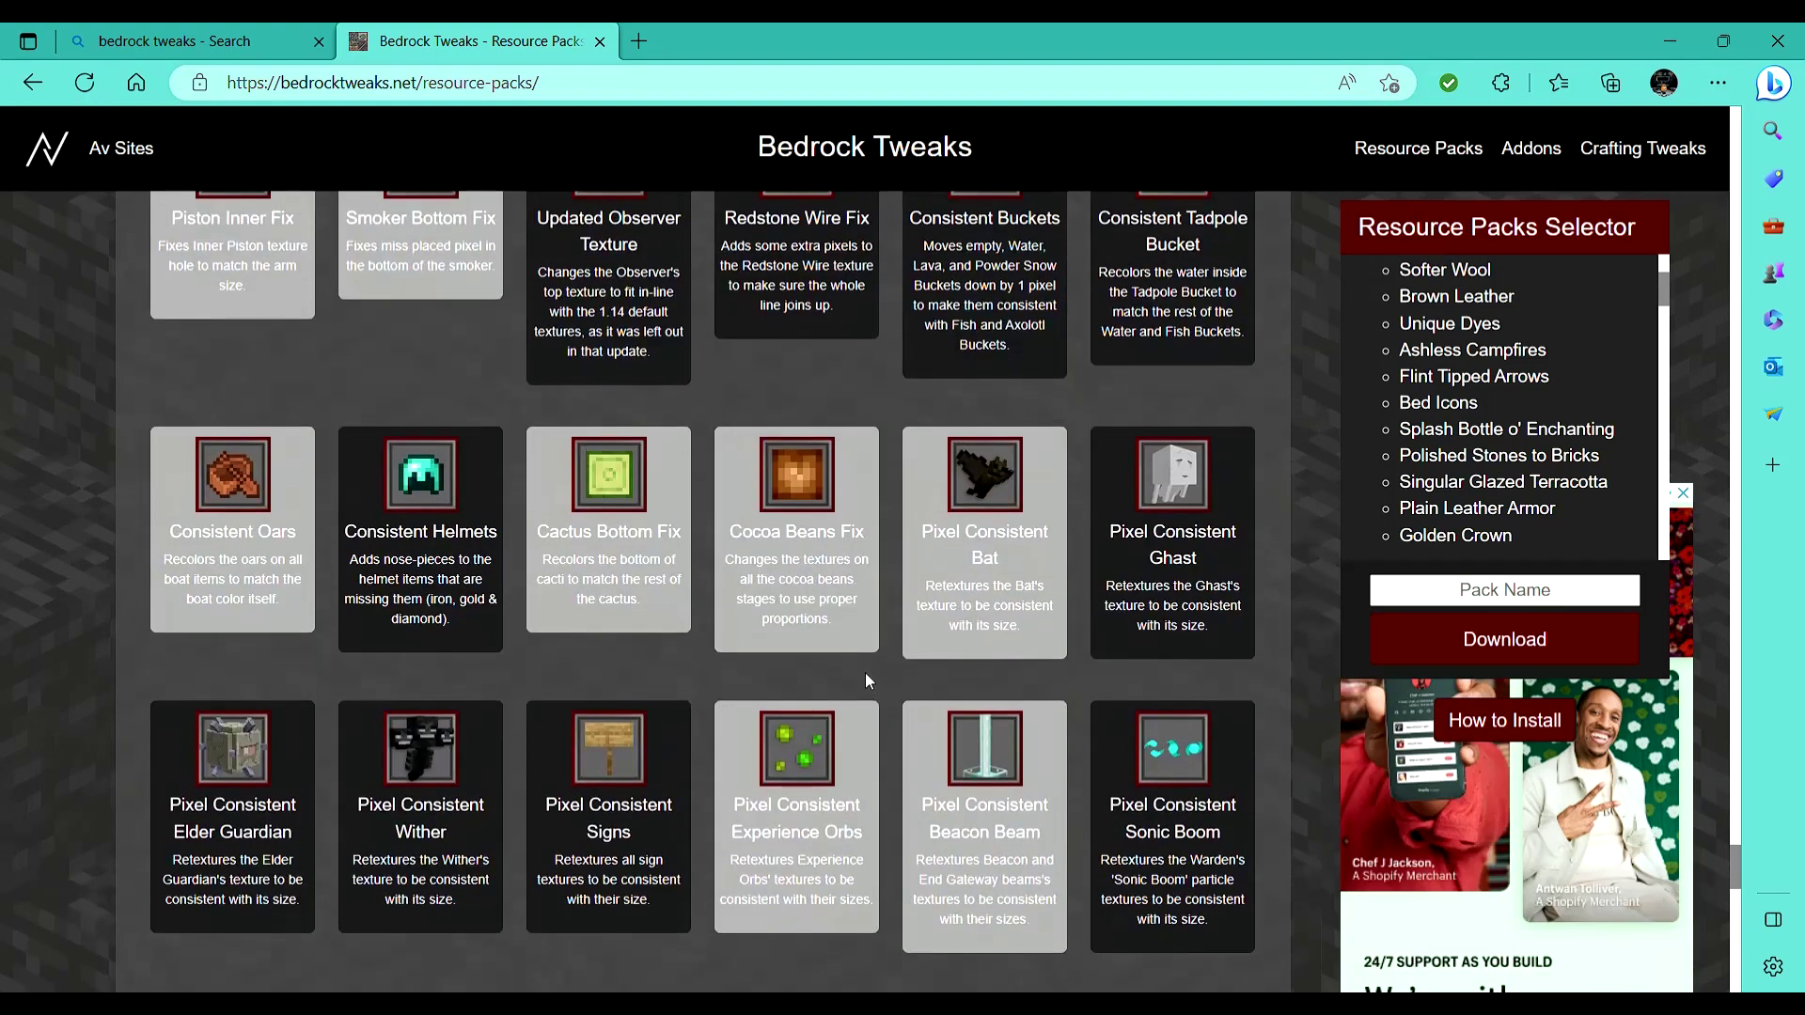
{"action": "scroll", "coordinate": [1297, 371], "scroll_direction": "down", "scroll_amount": 4}
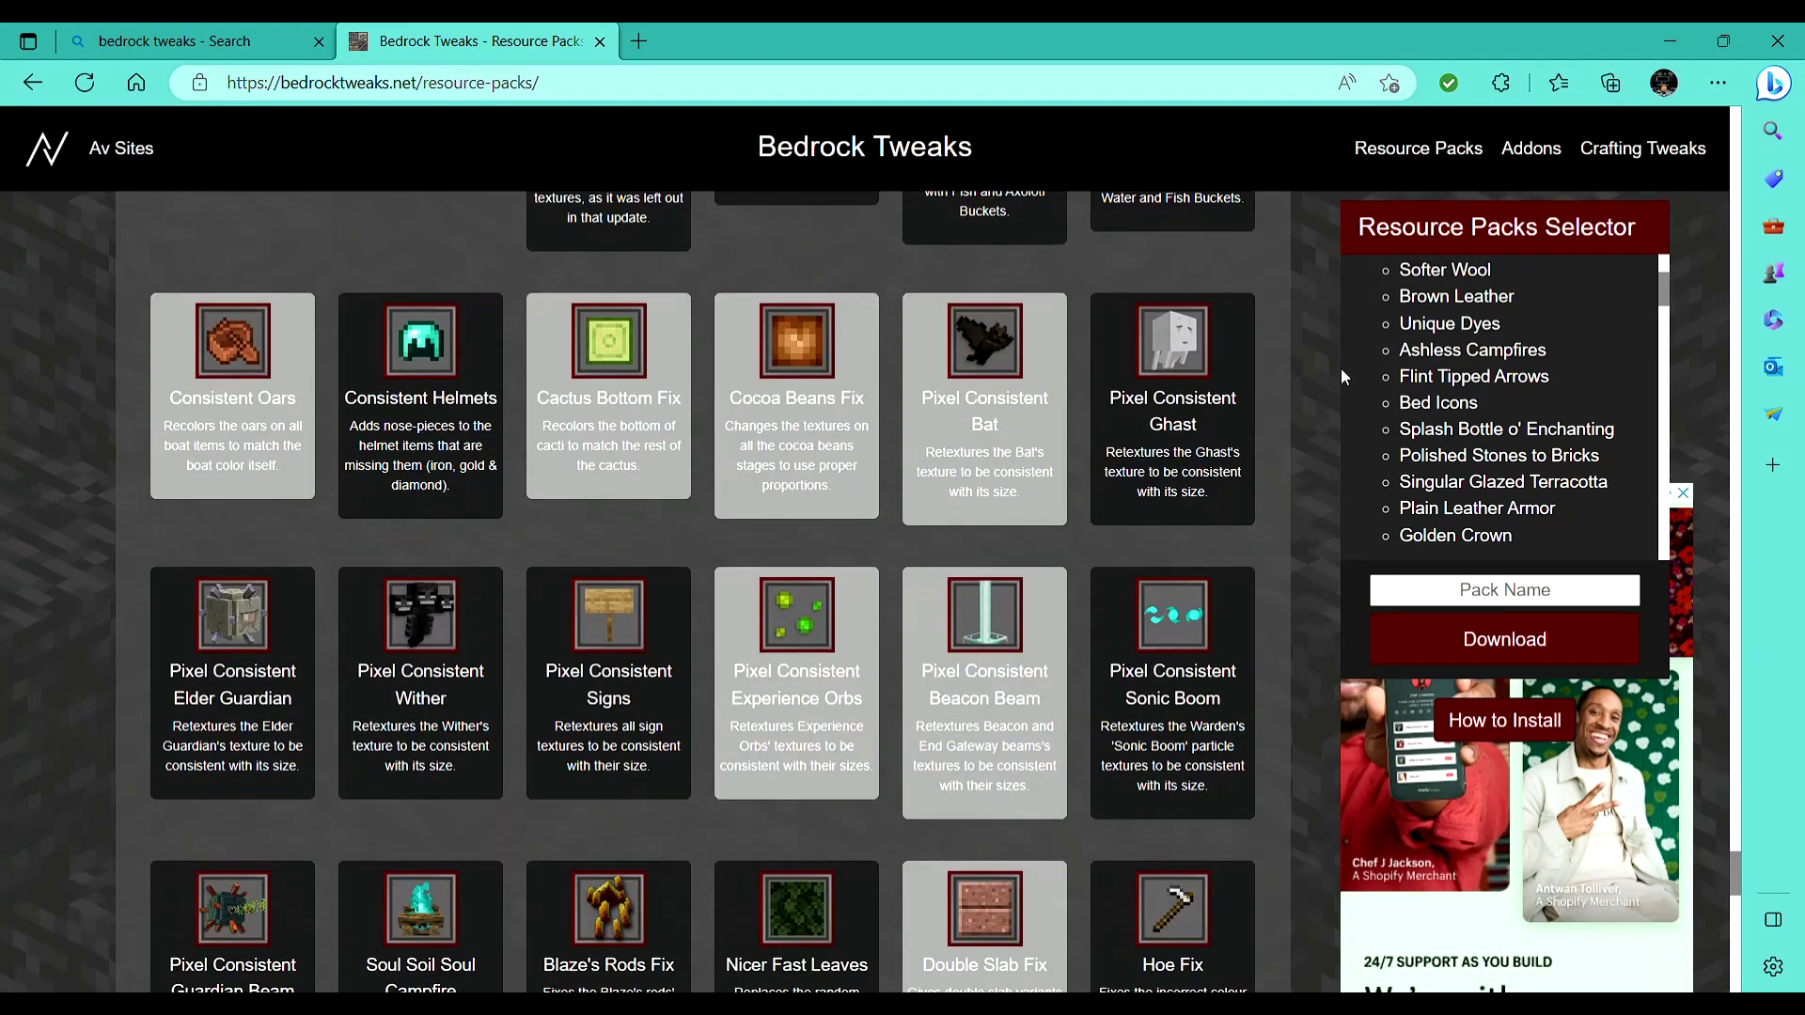
{"action": "scroll", "coordinate": [1486, 389], "scroll_direction": "down", "scroll_amount": 5}
Enter 'YouTubeRP' as the Pack Name and download the pack into Minecraft.
{"action": "left_click", "coordinate": [1521, 598]}
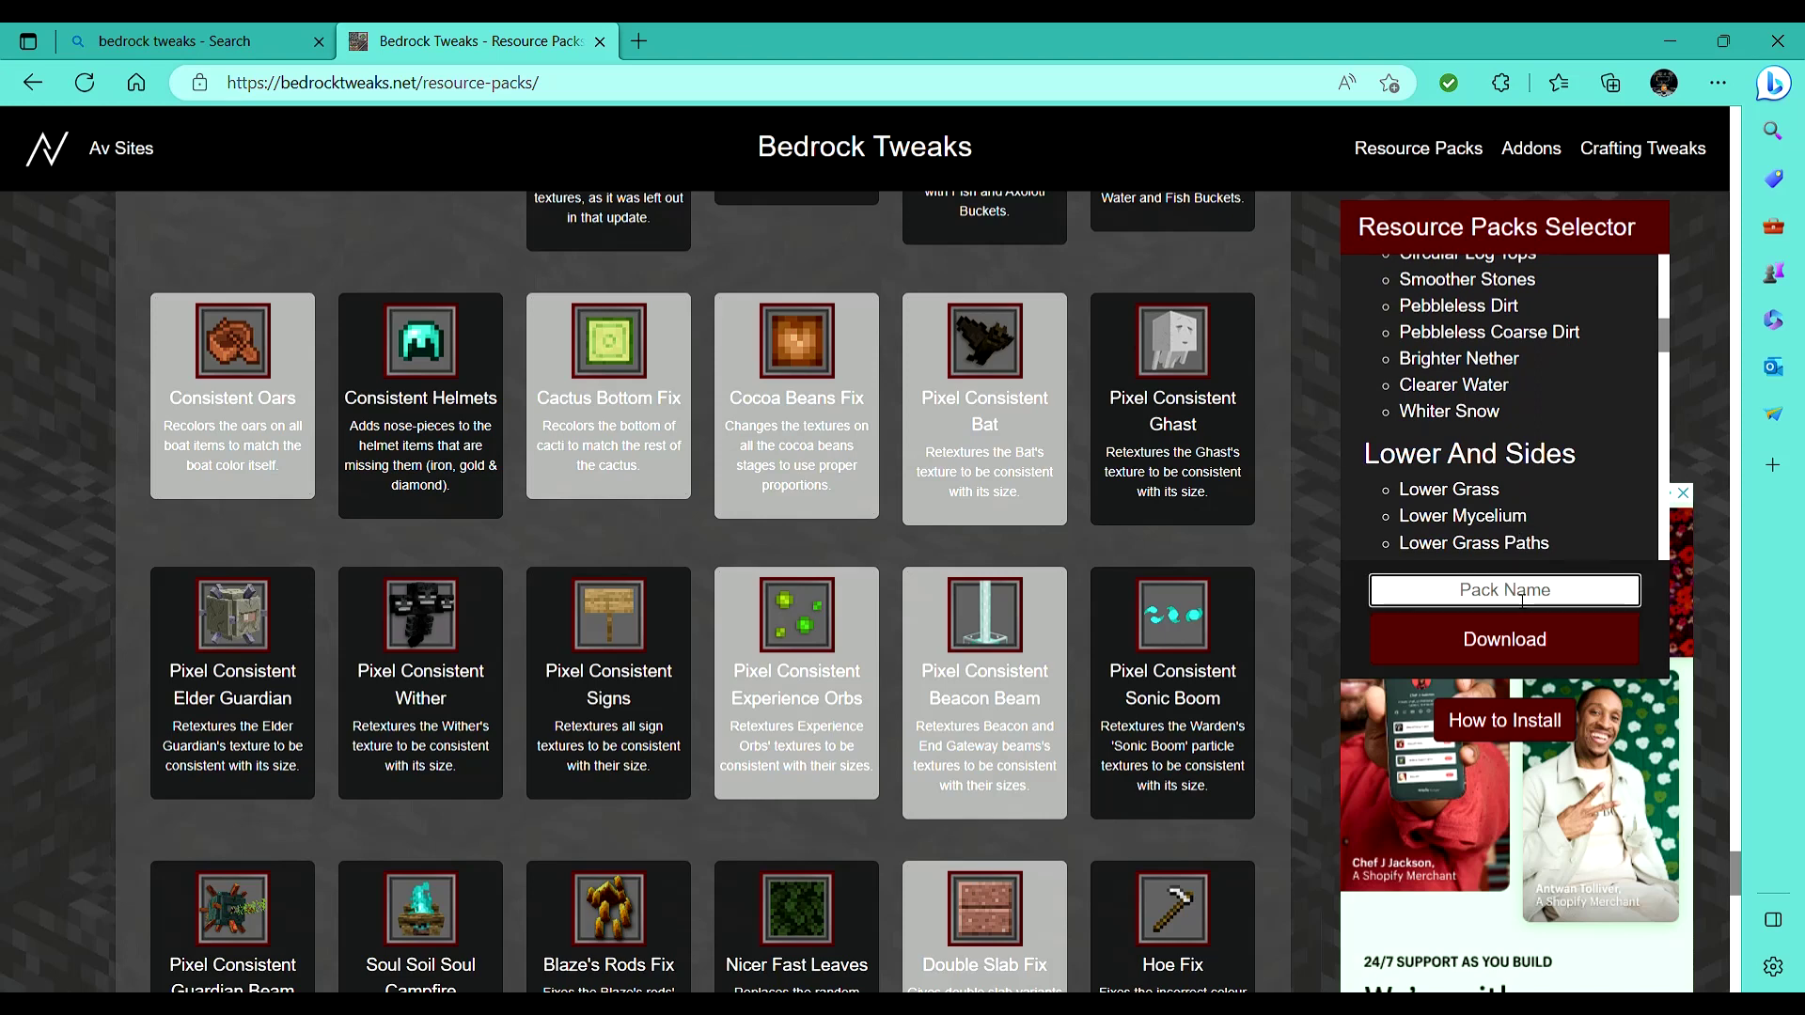
{"action": "type", "text": "j"}
{"action": "key", "text": "BackSpace"}
{"action": "type", "text": "You"}
{"action": "type", "text": "Tube"}
{"action": "type", "text": "Pac"}
{"action": "key", "text": "BackSpace"}
{"action": "key", "text": "BackSpace"}
{"action": "key", "text": "BackSpace"}
{"action": "type", "text": "RP"}
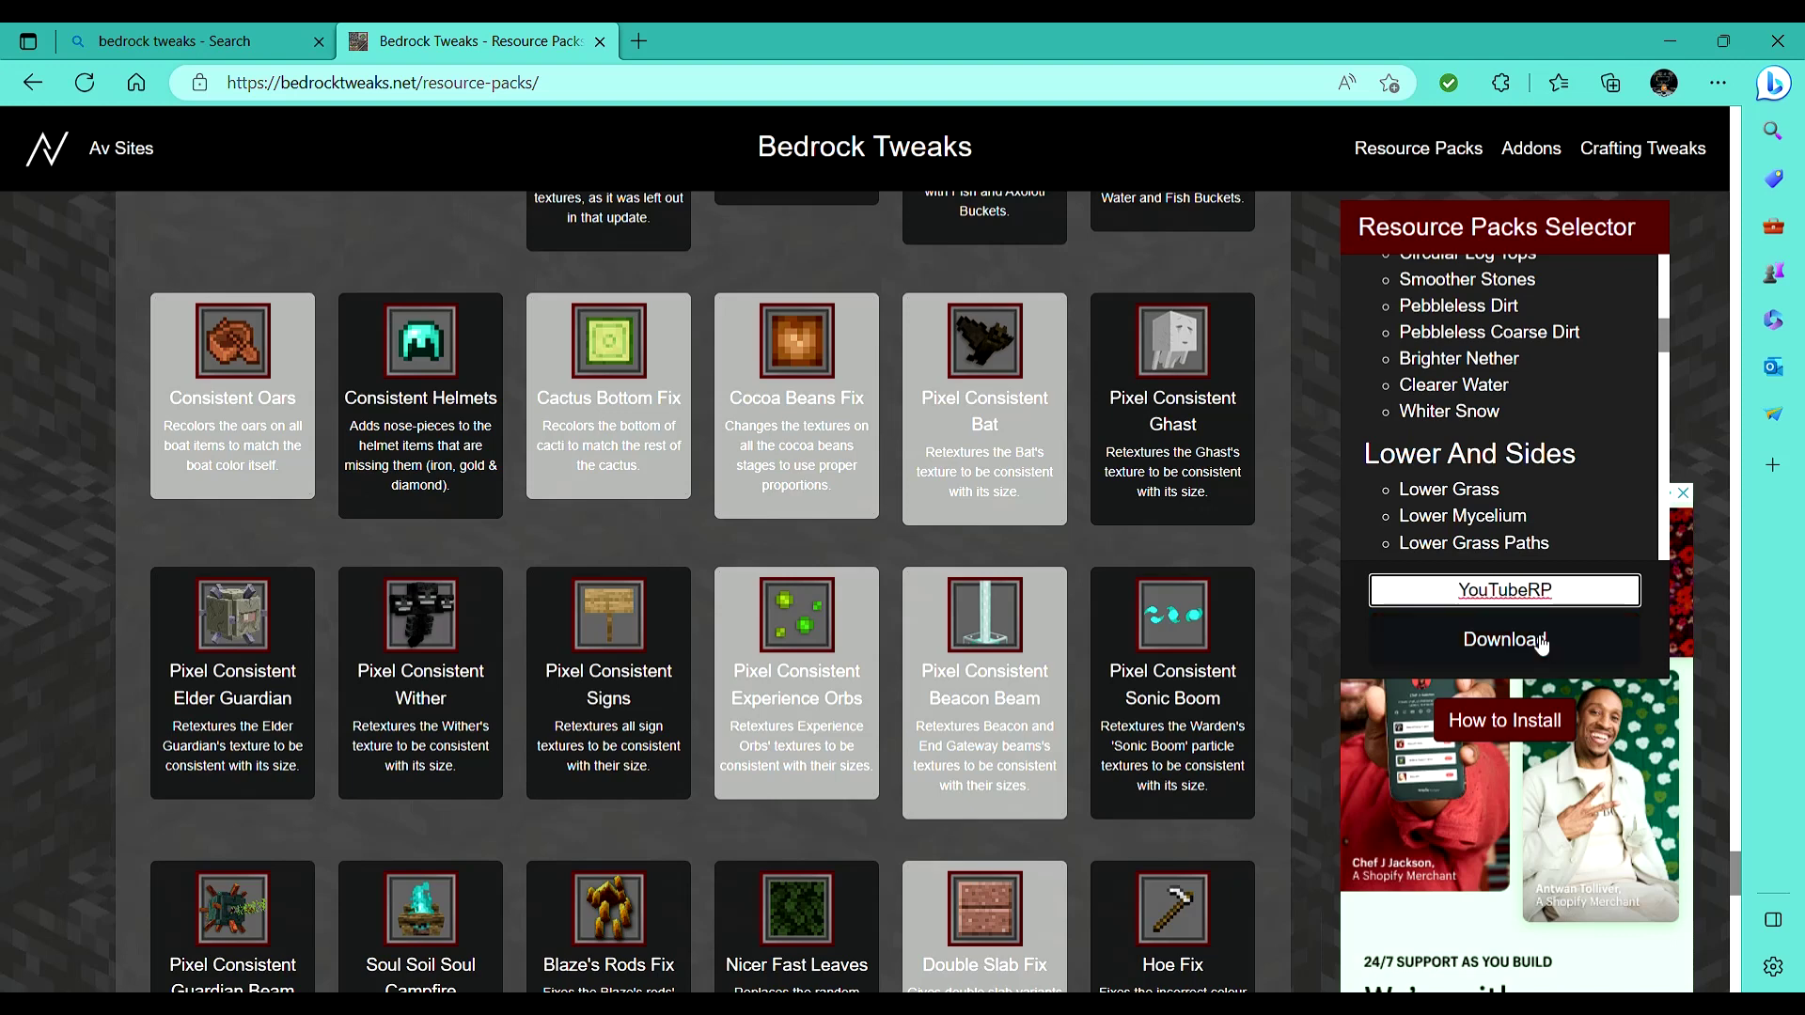
{"action": "left_click", "coordinate": [1541, 642]}
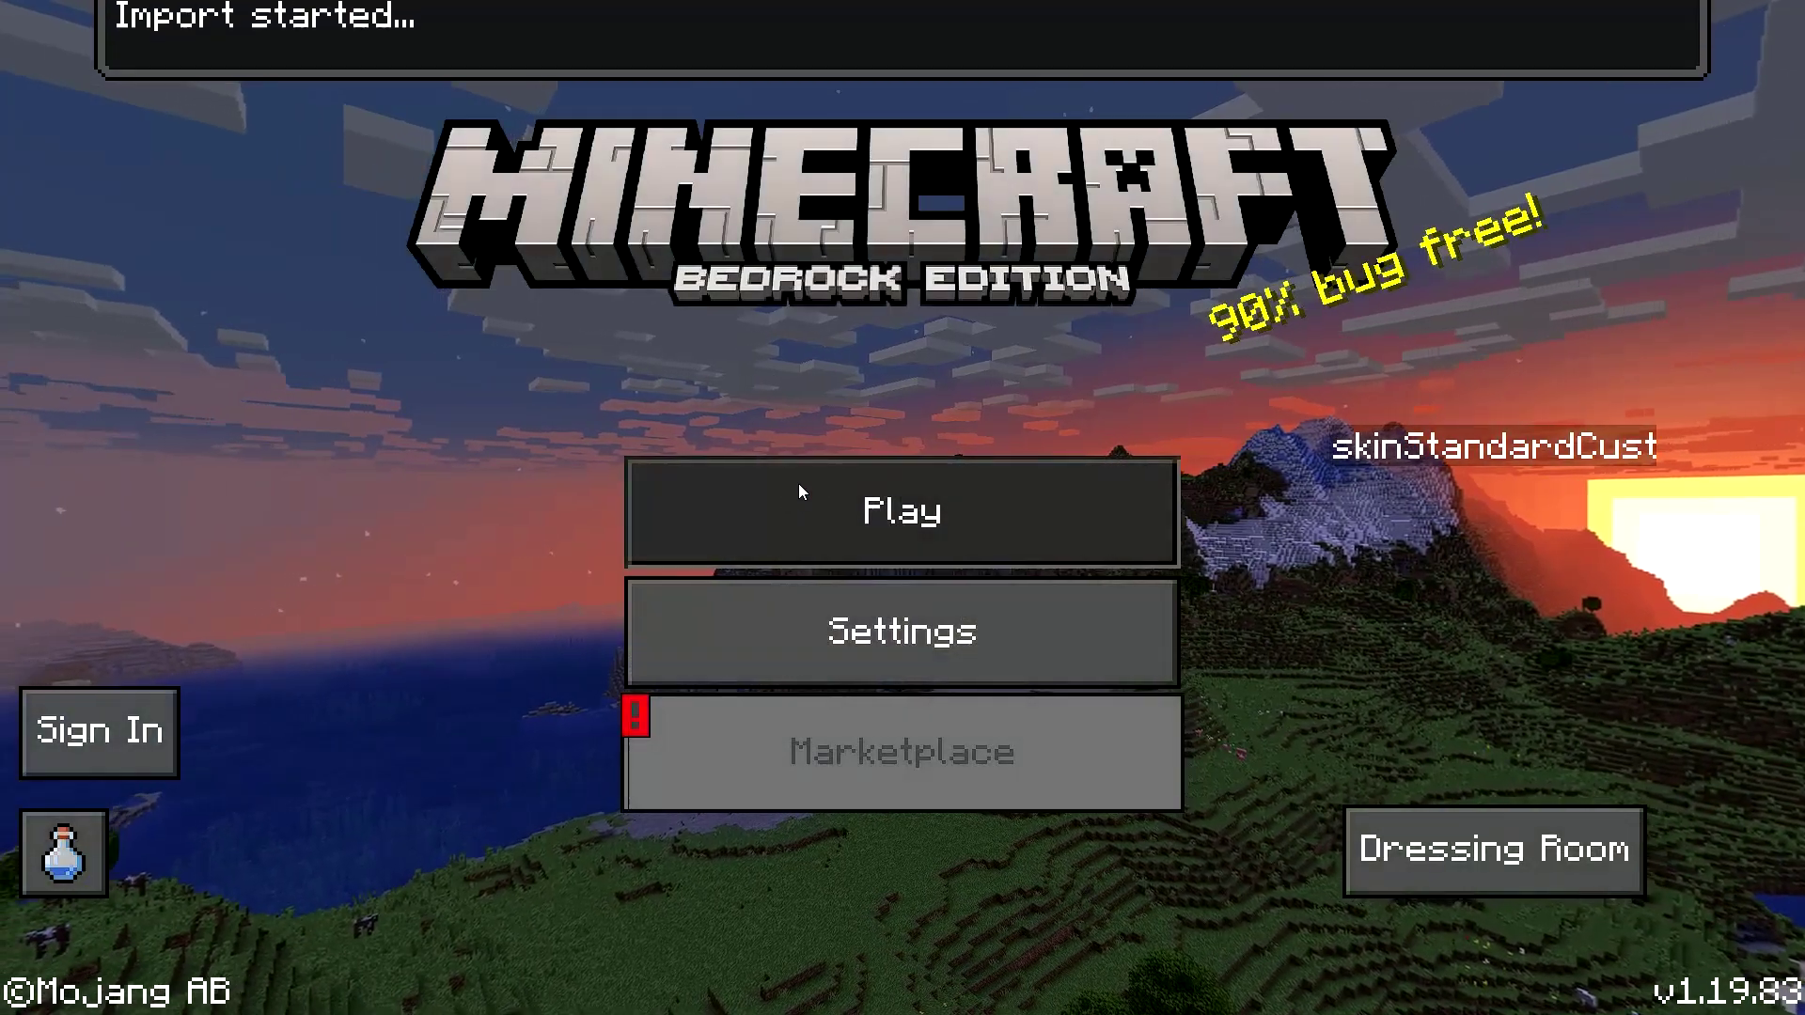
In Settings > Global Resources, deactivate the active CJsBedrockRP pack.
{"action": "left_click", "coordinate": [870, 635]}
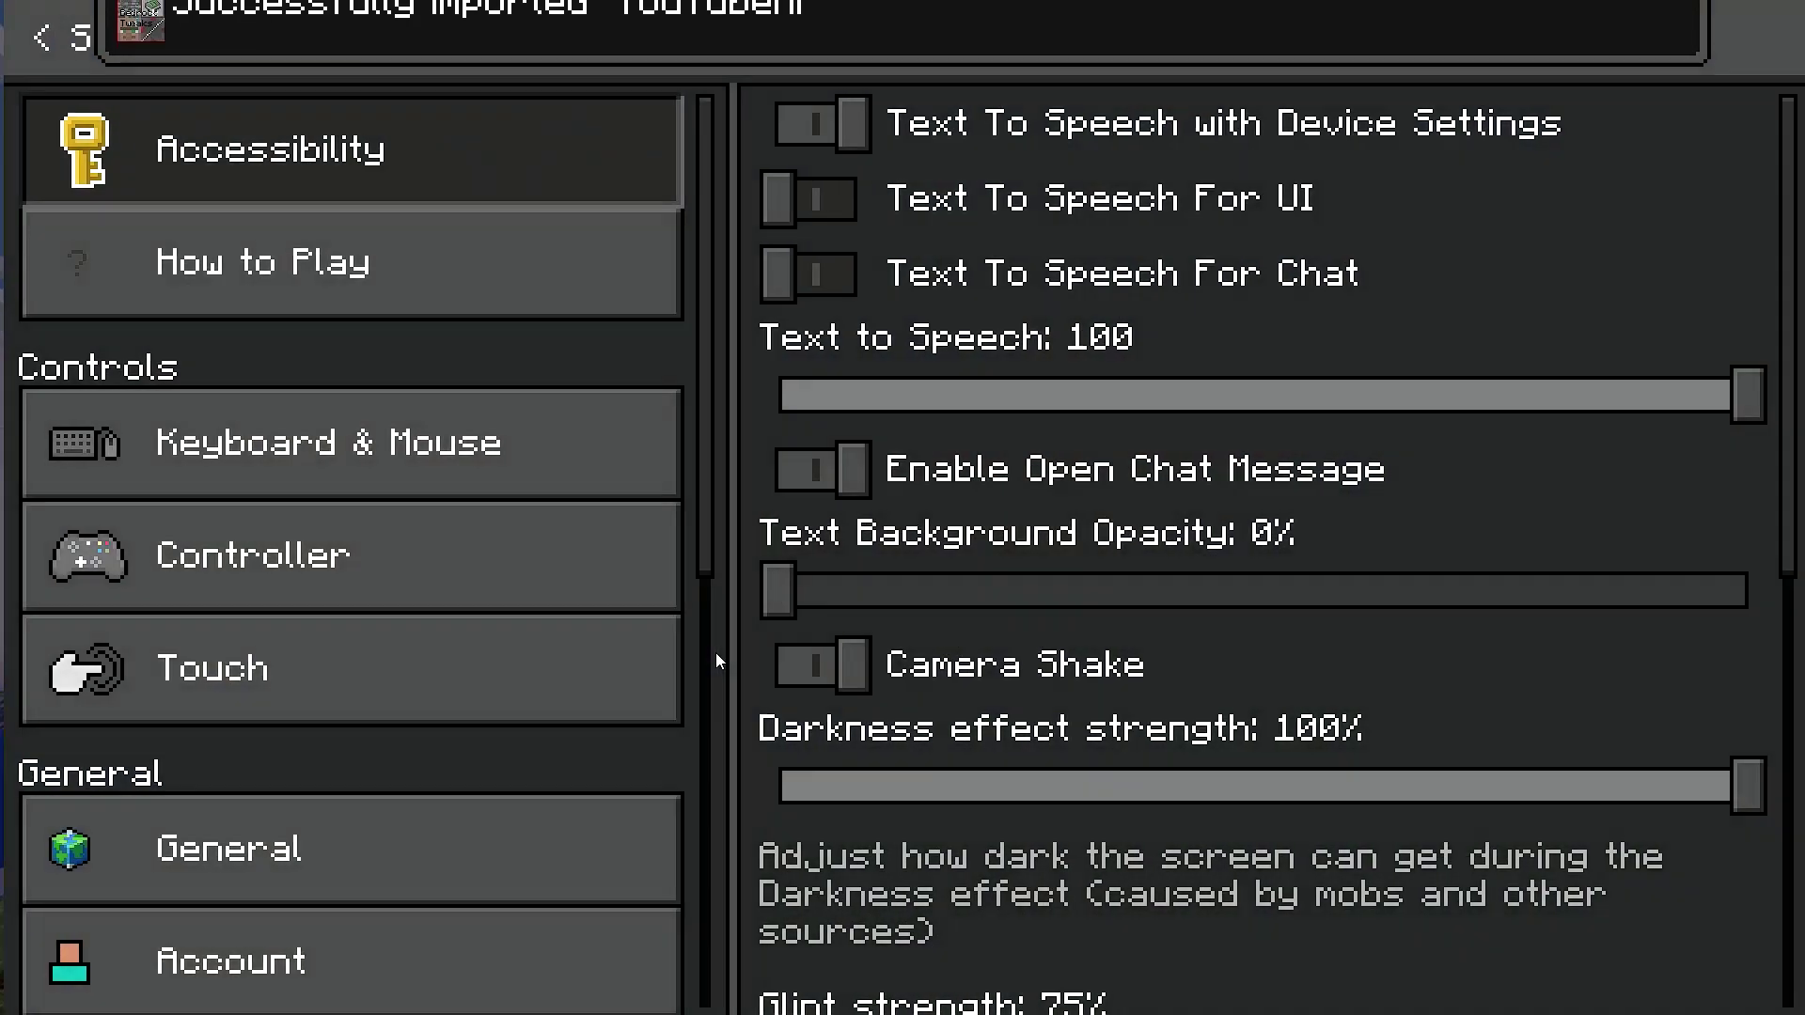
{"action": "scroll", "coordinate": [453, 662], "scroll_direction": "down", "scroll_amount": 2}
{"action": "scroll", "coordinate": [453, 662], "scroll_direction": "down", "scroll_amount": 6}
{"action": "left_click", "coordinate": [449, 707]}
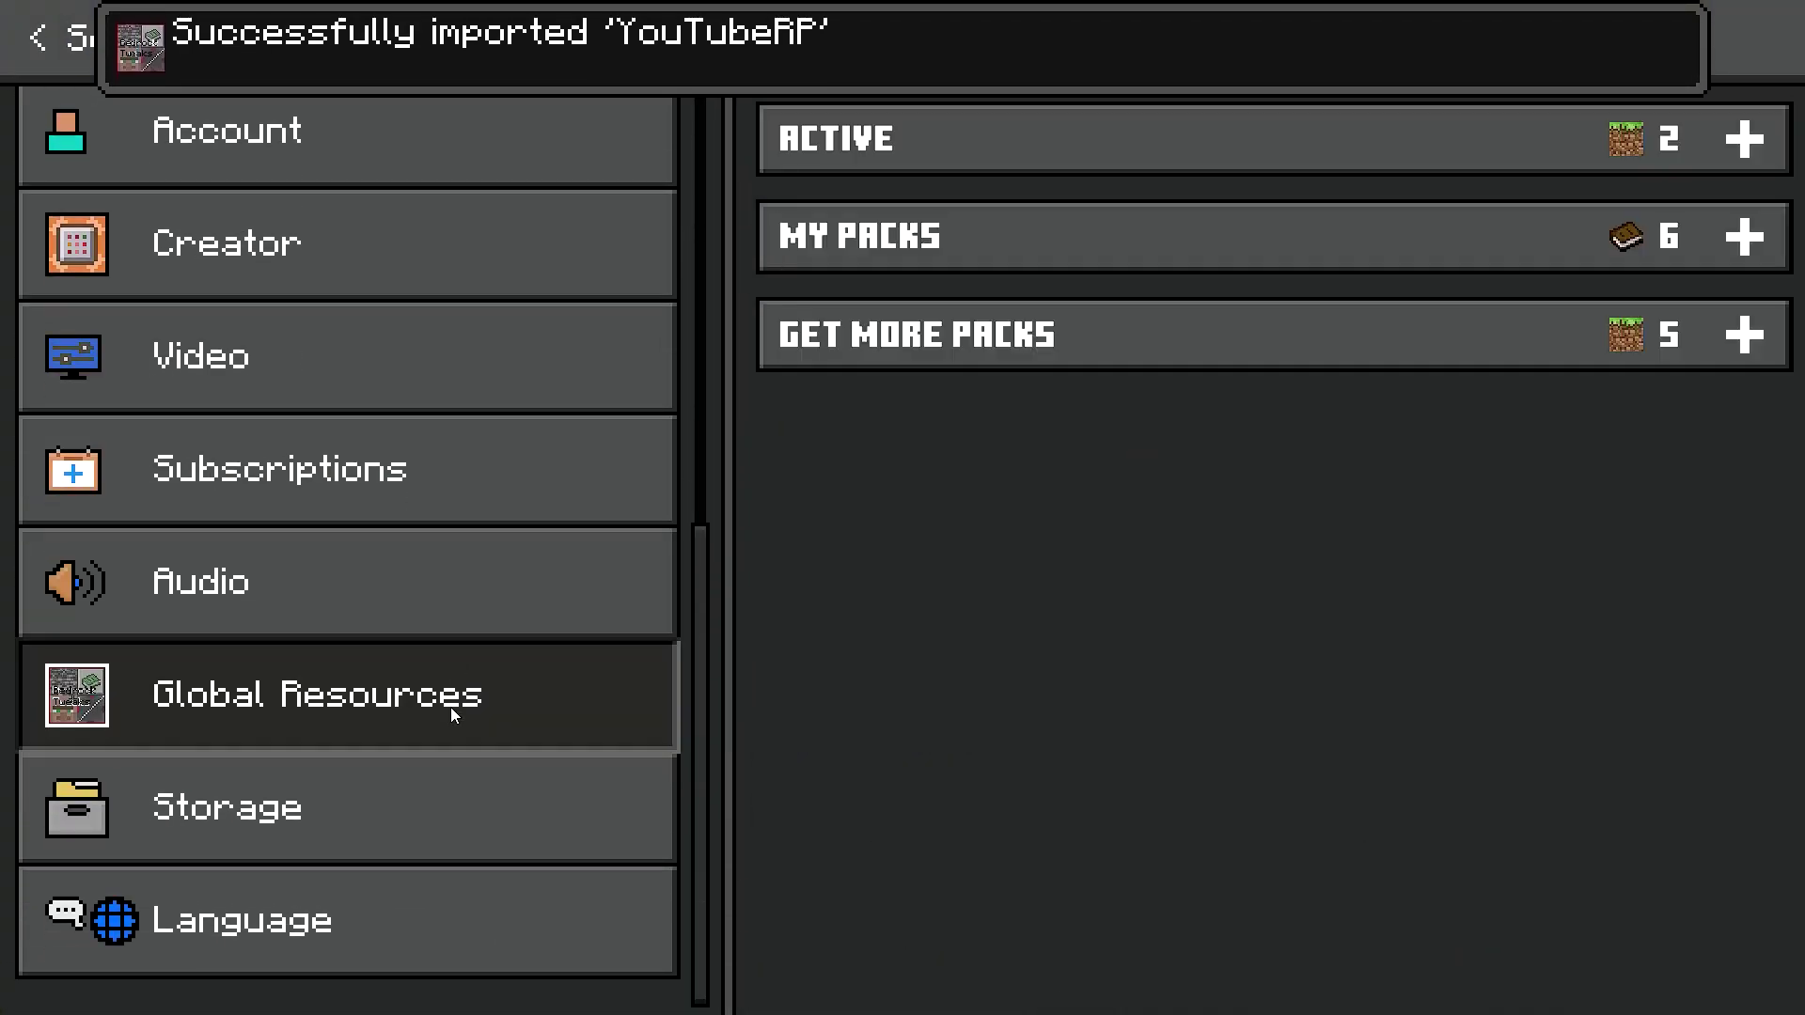
{"action": "left_click", "coordinate": [970, 155]}
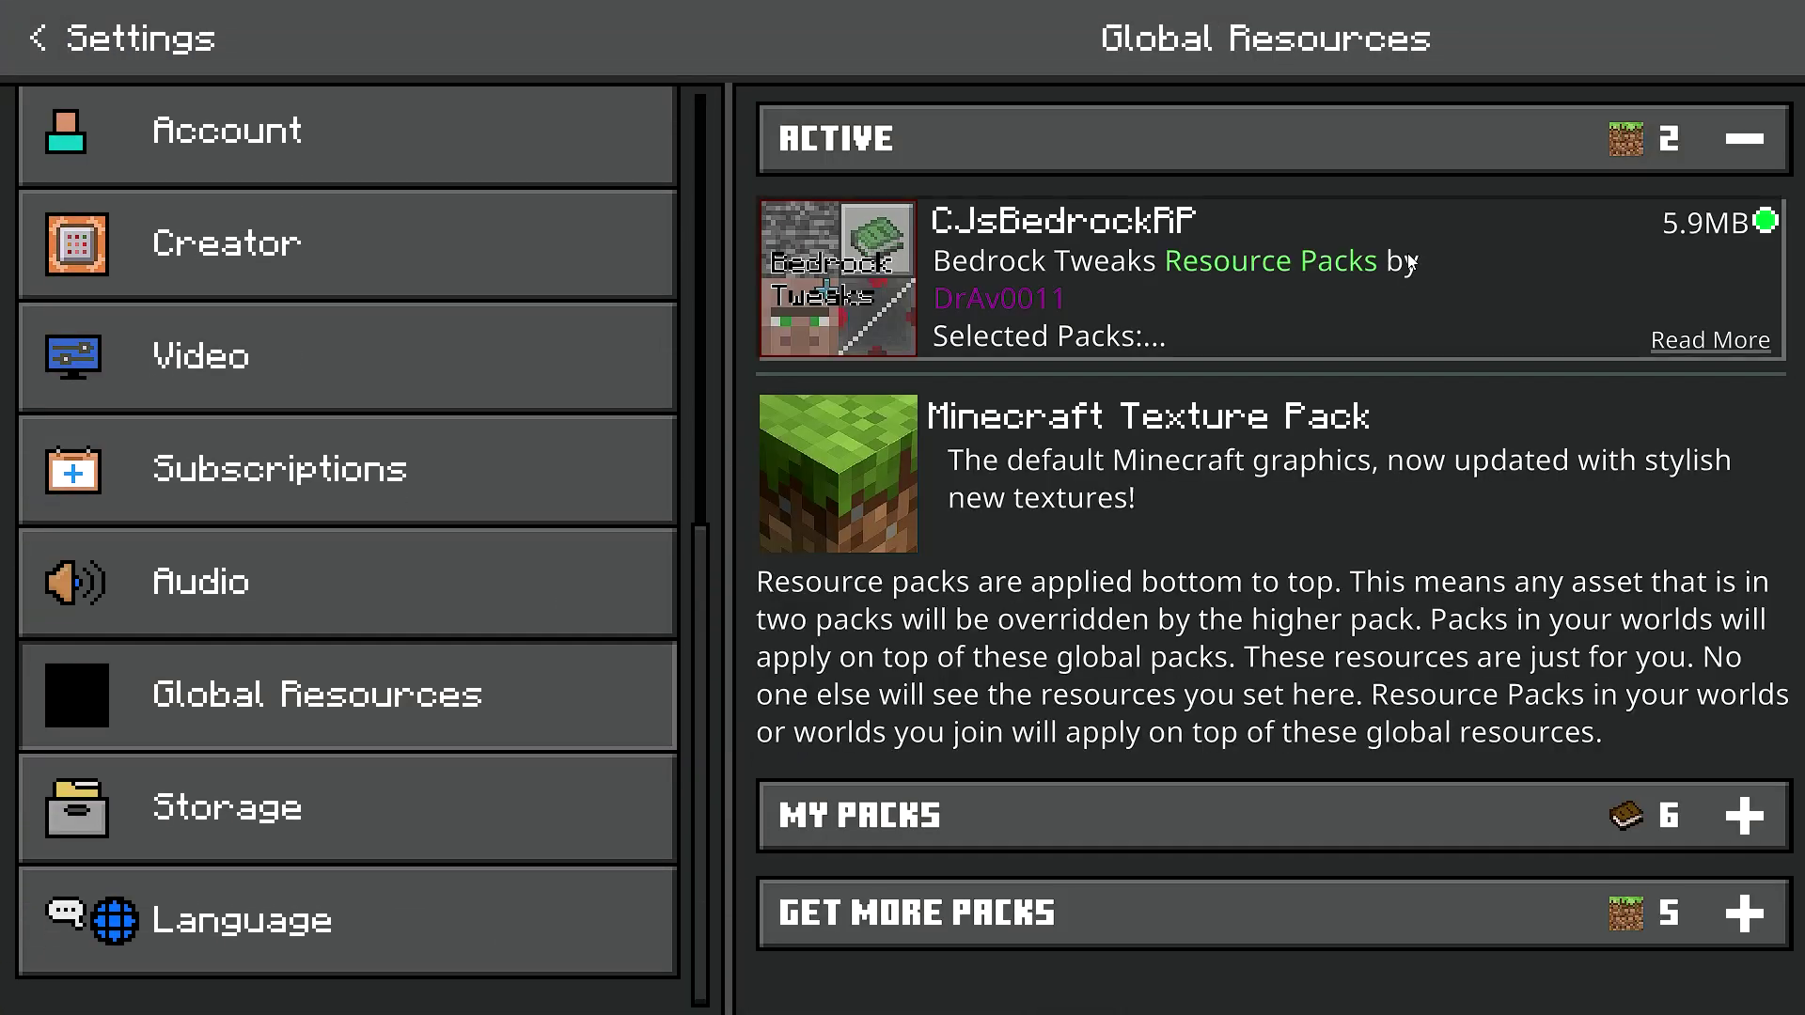
{"action": "left_click", "coordinate": [1474, 278]}
{"action": "left_click", "coordinate": [1418, 413]}
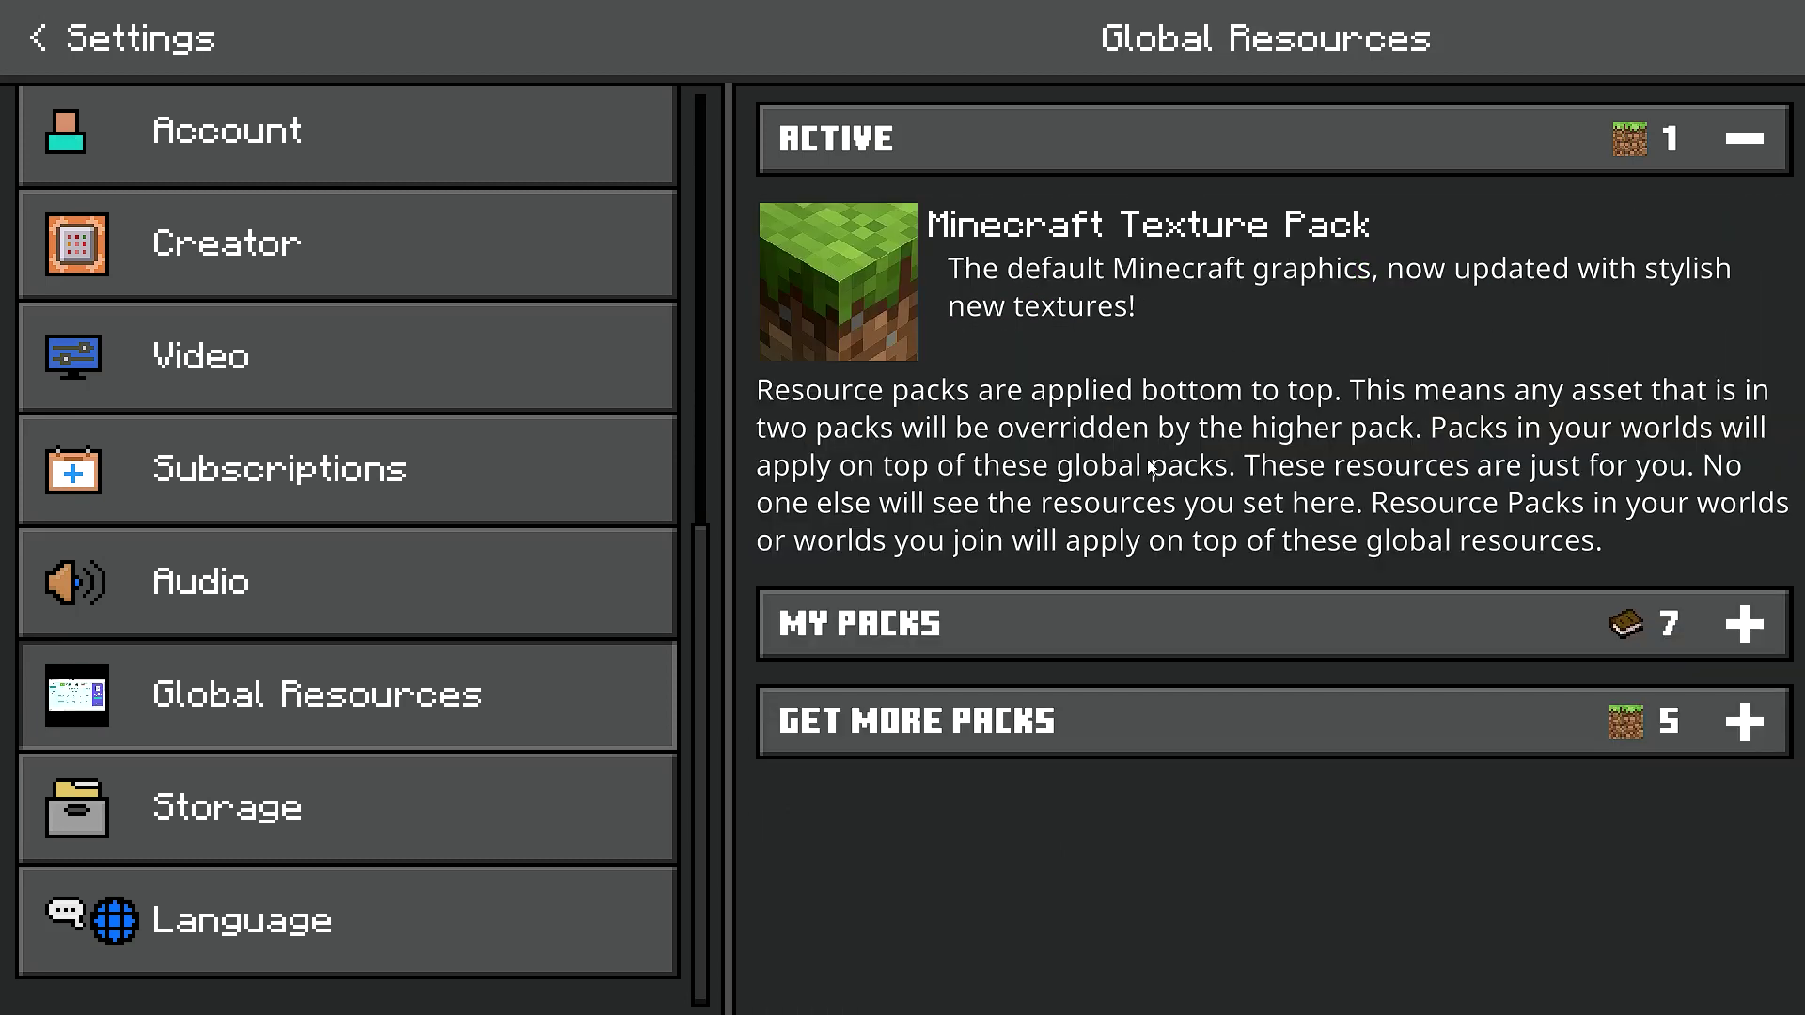
Activate YouTubeRP from My Packs as a global pack and leave settings.
{"action": "left_click", "coordinate": [968, 623]}
{"action": "scroll", "coordinate": [977, 601], "scroll_direction": "down", "scroll_amount": 3}
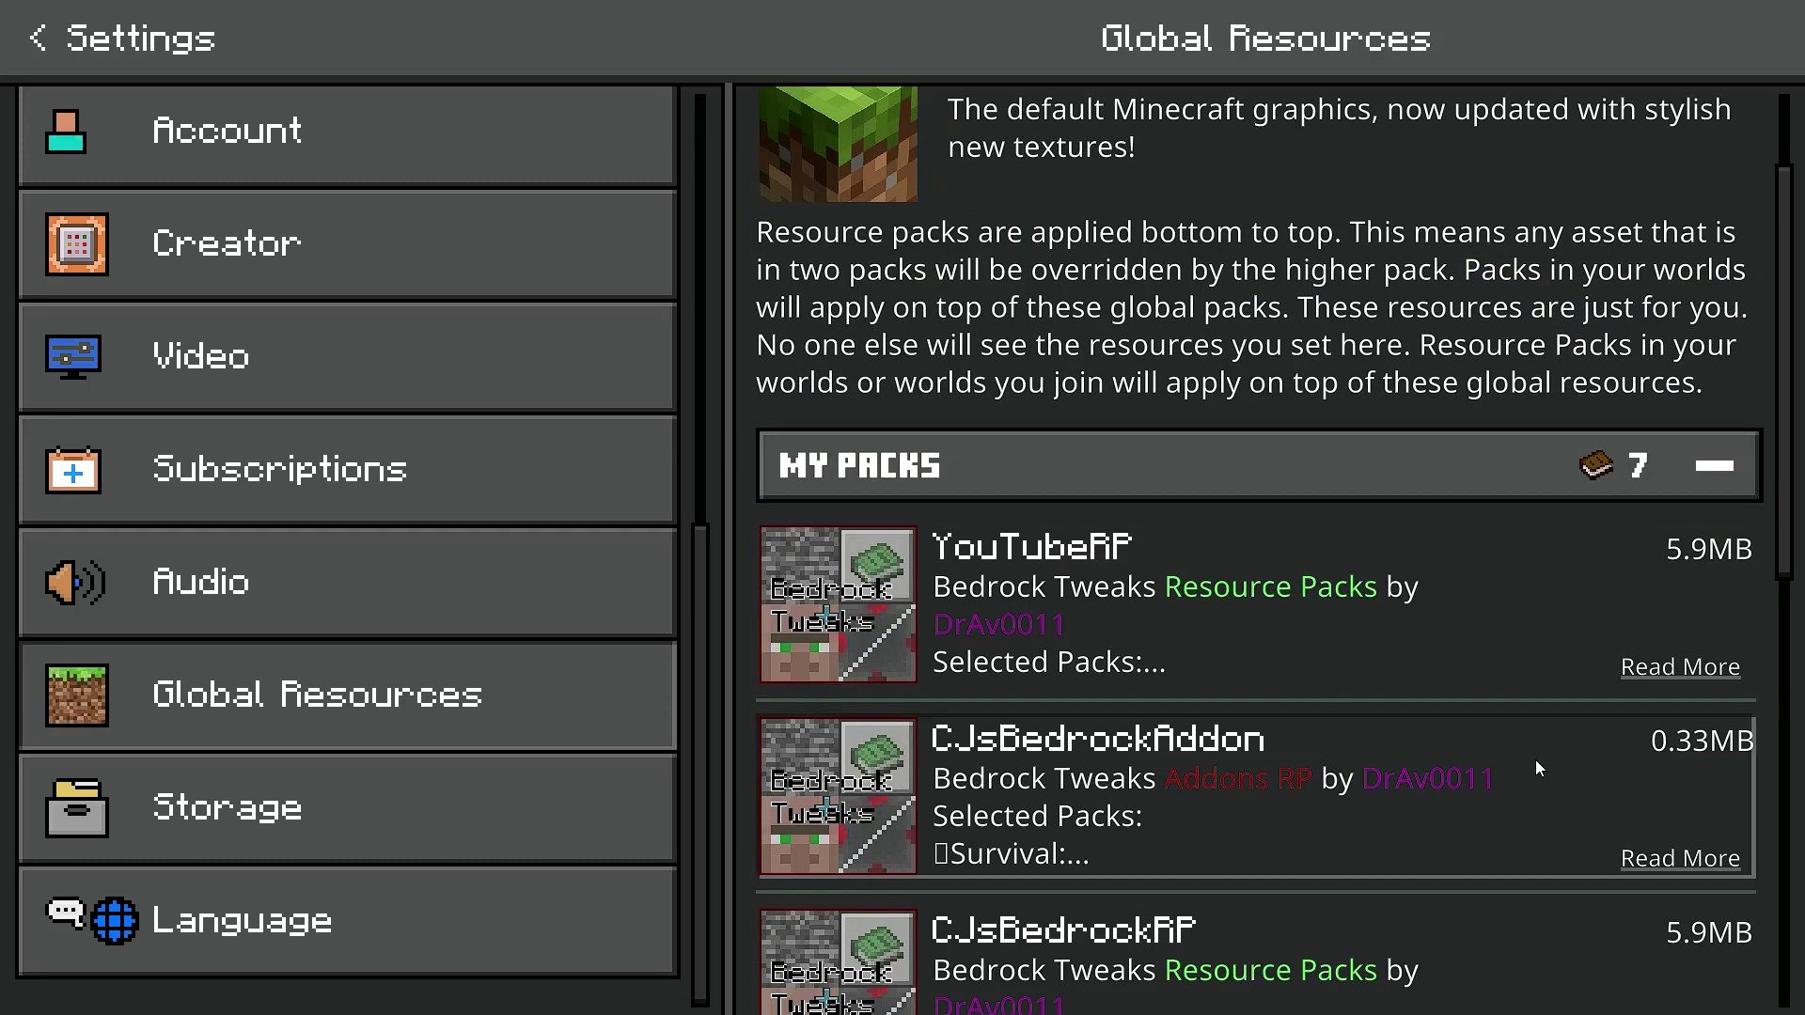
{"action": "left_click", "coordinate": [1267, 594]}
{"action": "left_click", "coordinate": [1266, 741]}
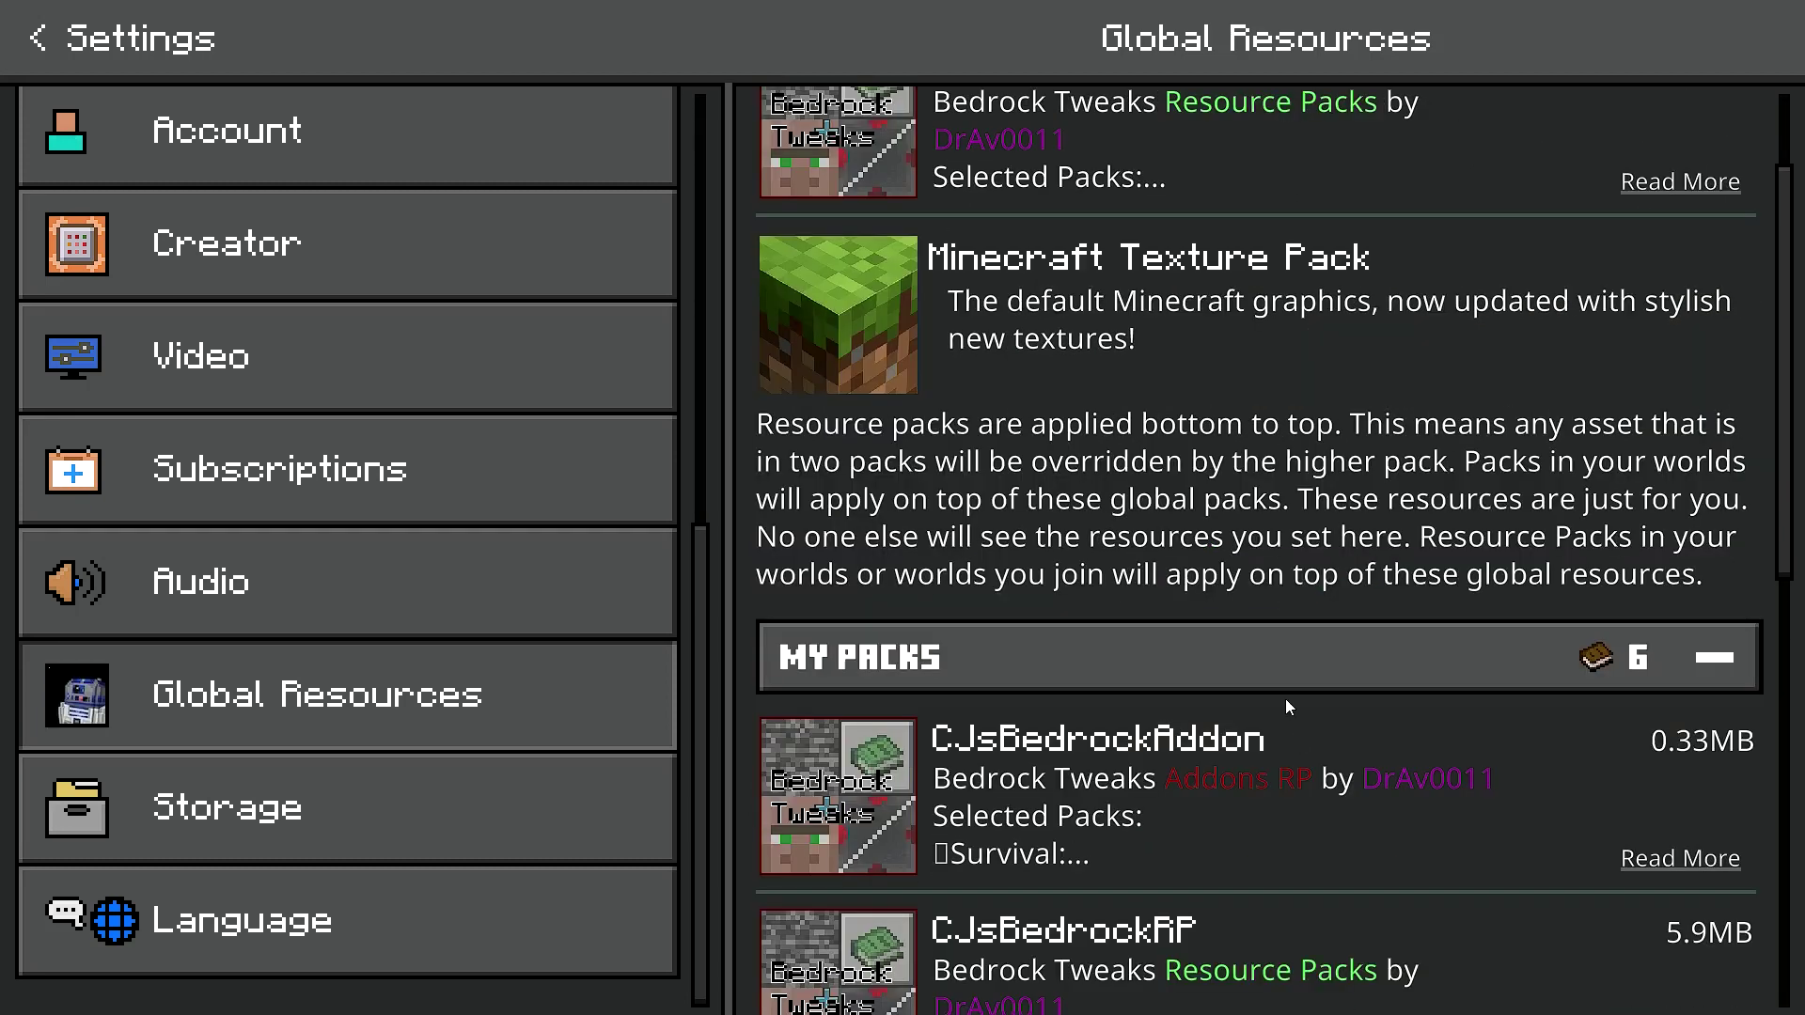
{"action": "scroll", "coordinate": [1177, 529], "scroll_direction": "up", "scroll_amount": 2}
{"action": "left_click", "coordinate": [1091, 803]}
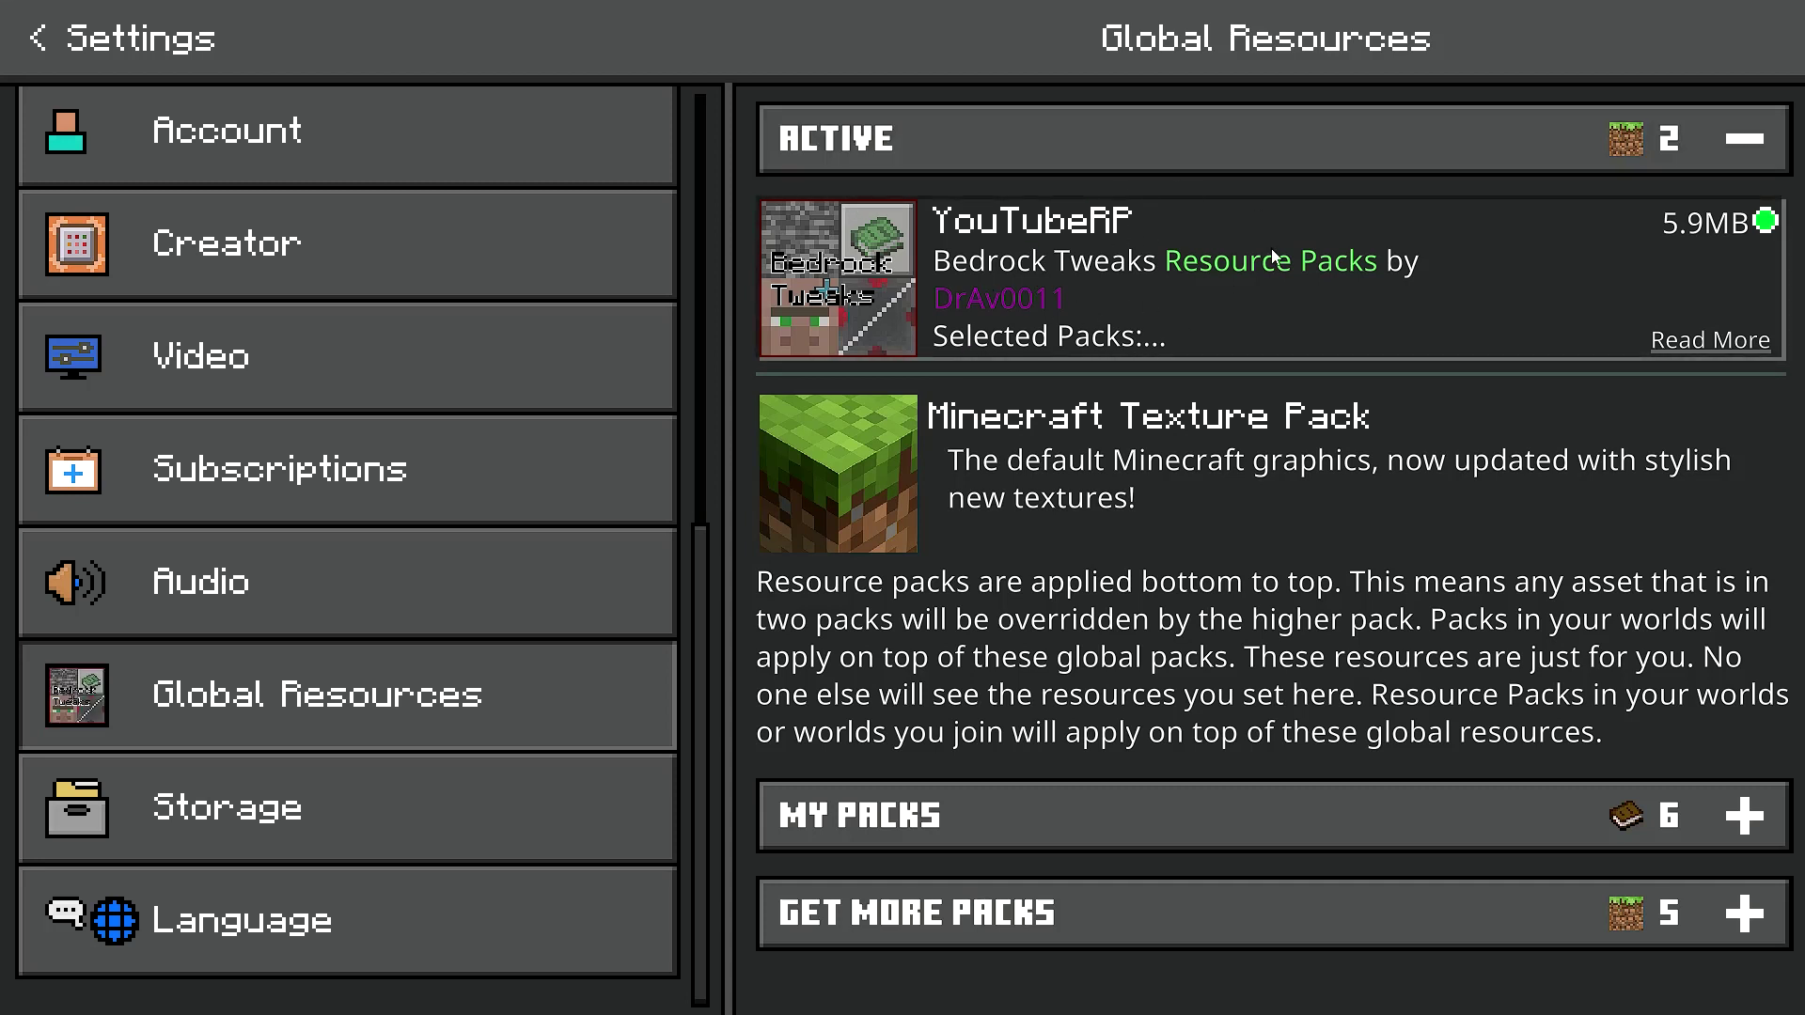
{"action": "left_click", "coordinate": [37, 43]}
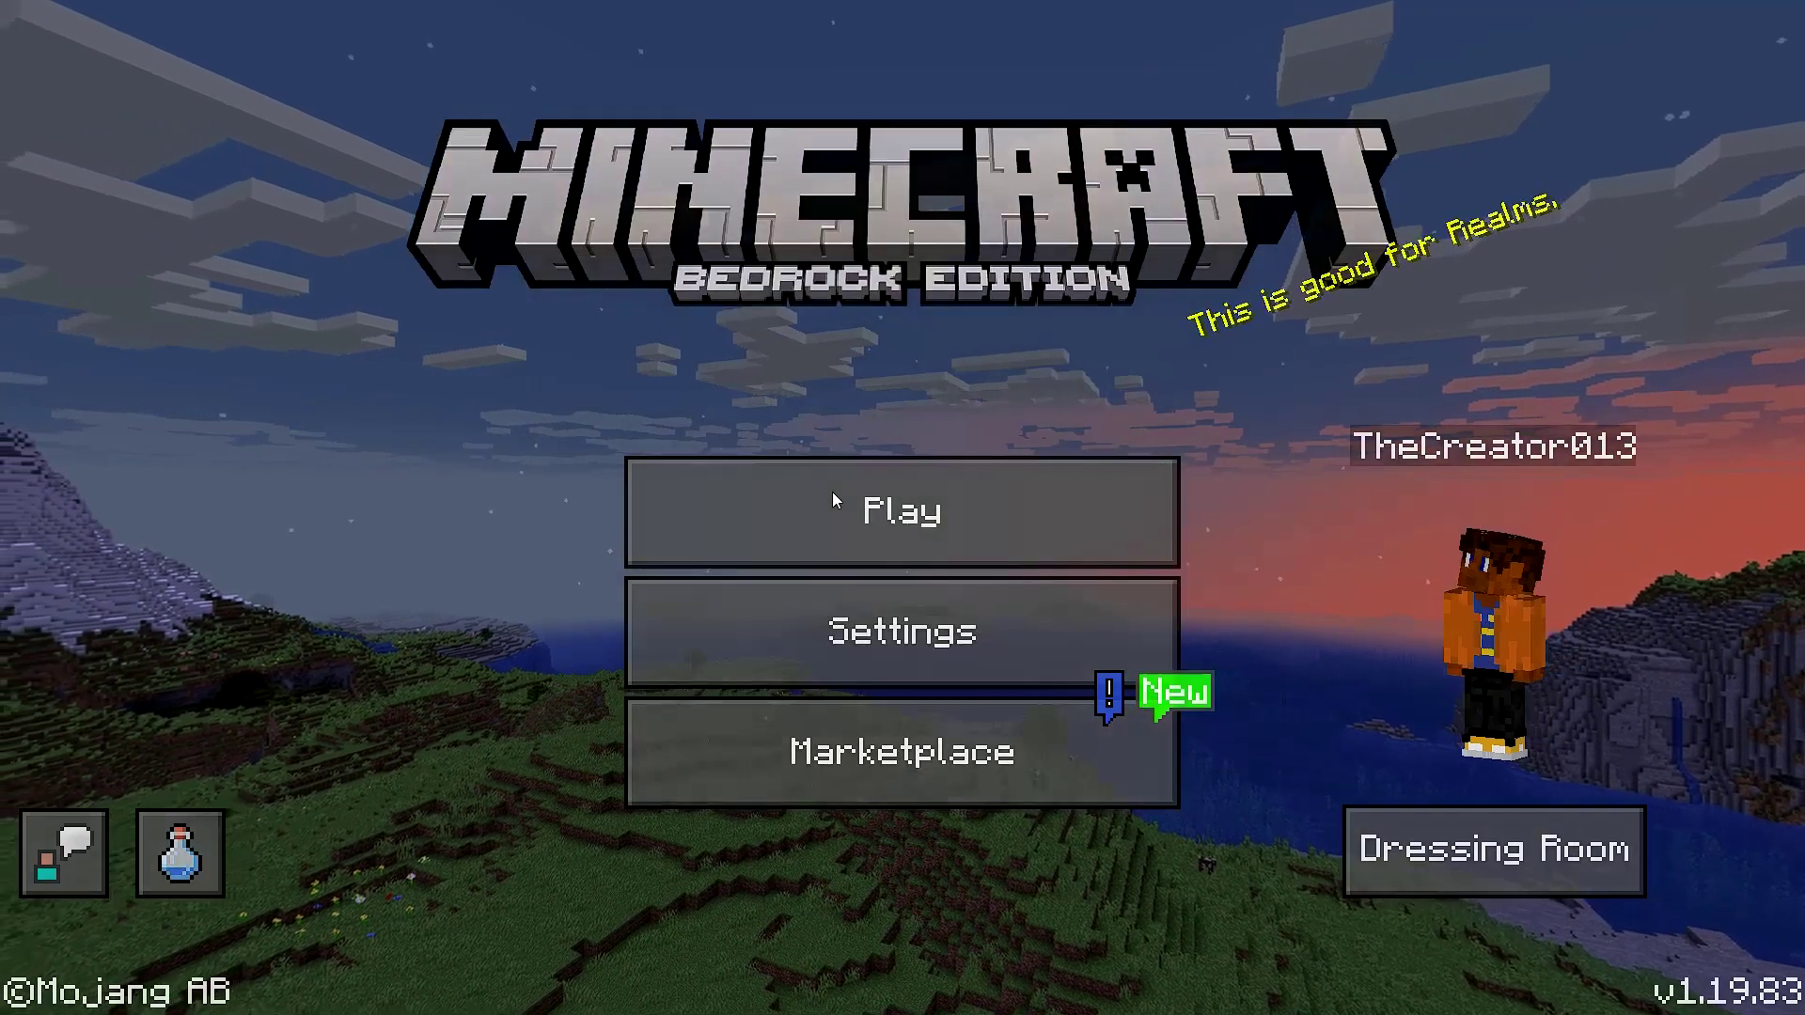
Deactivate CJsBedrockRP in Test World's resource pack settings.
{"action": "left_click", "coordinate": [835, 498]}
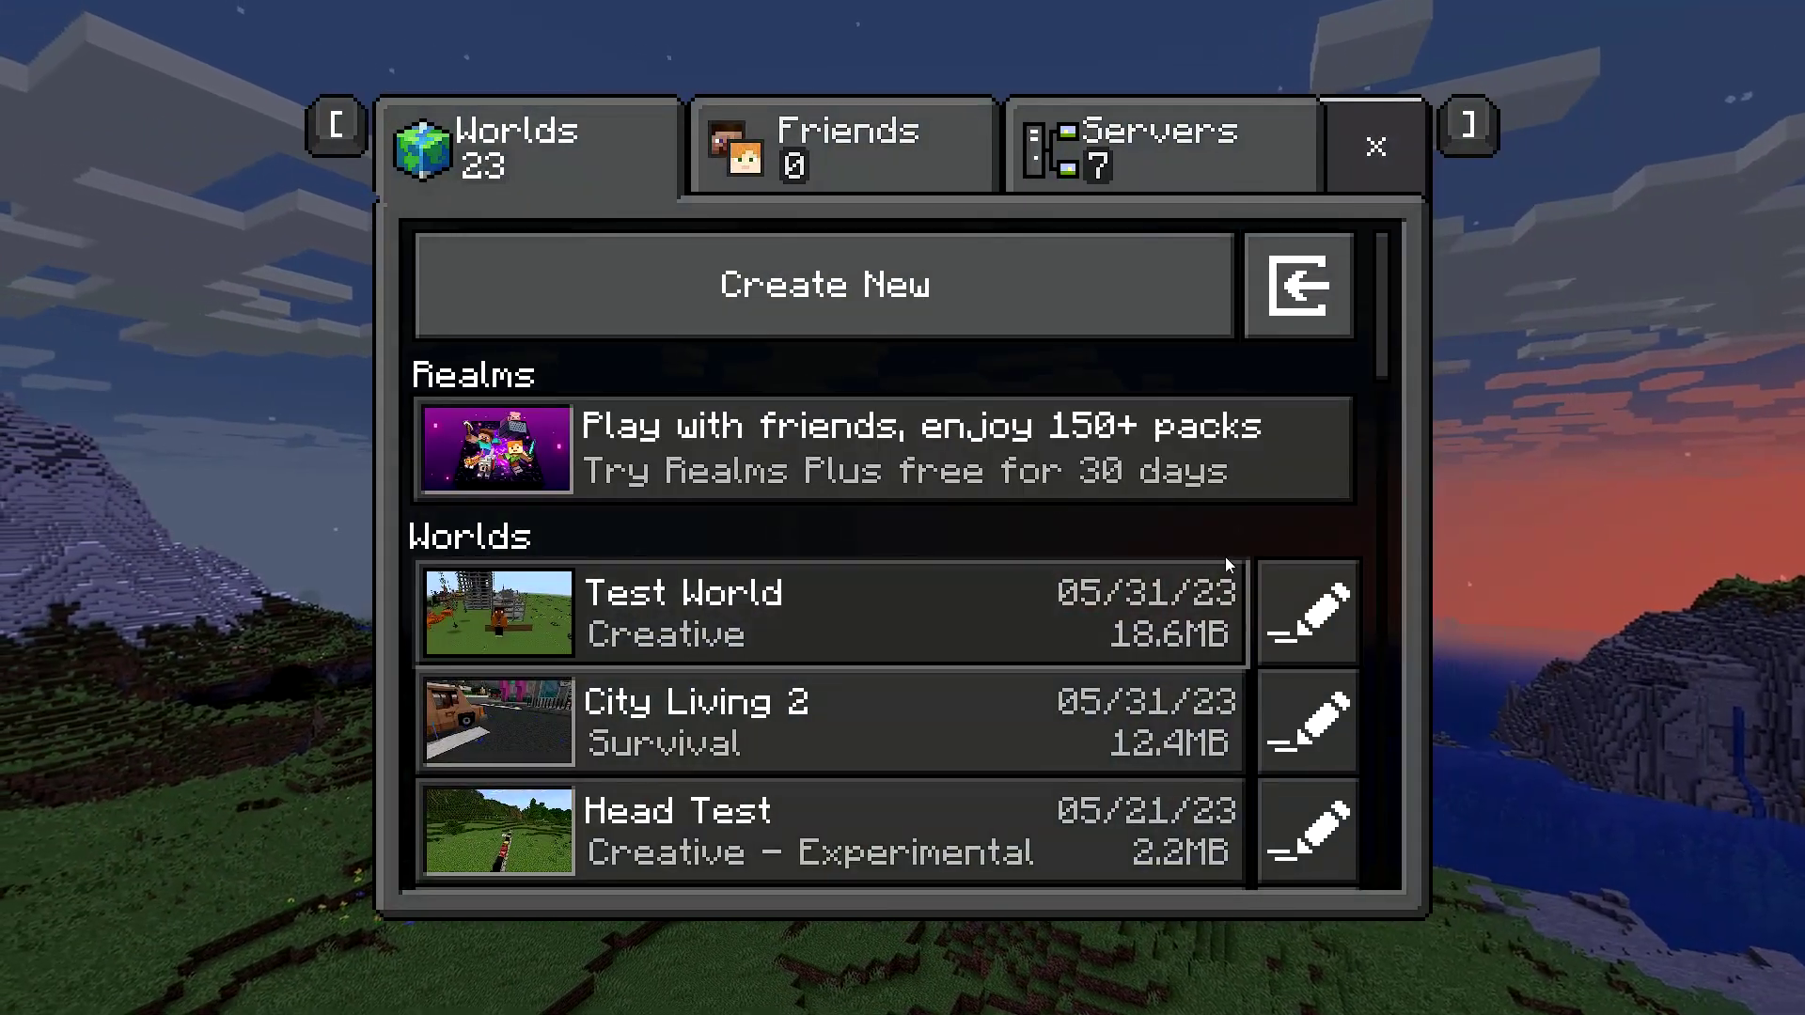
{"action": "left_click", "coordinate": [1303, 569]}
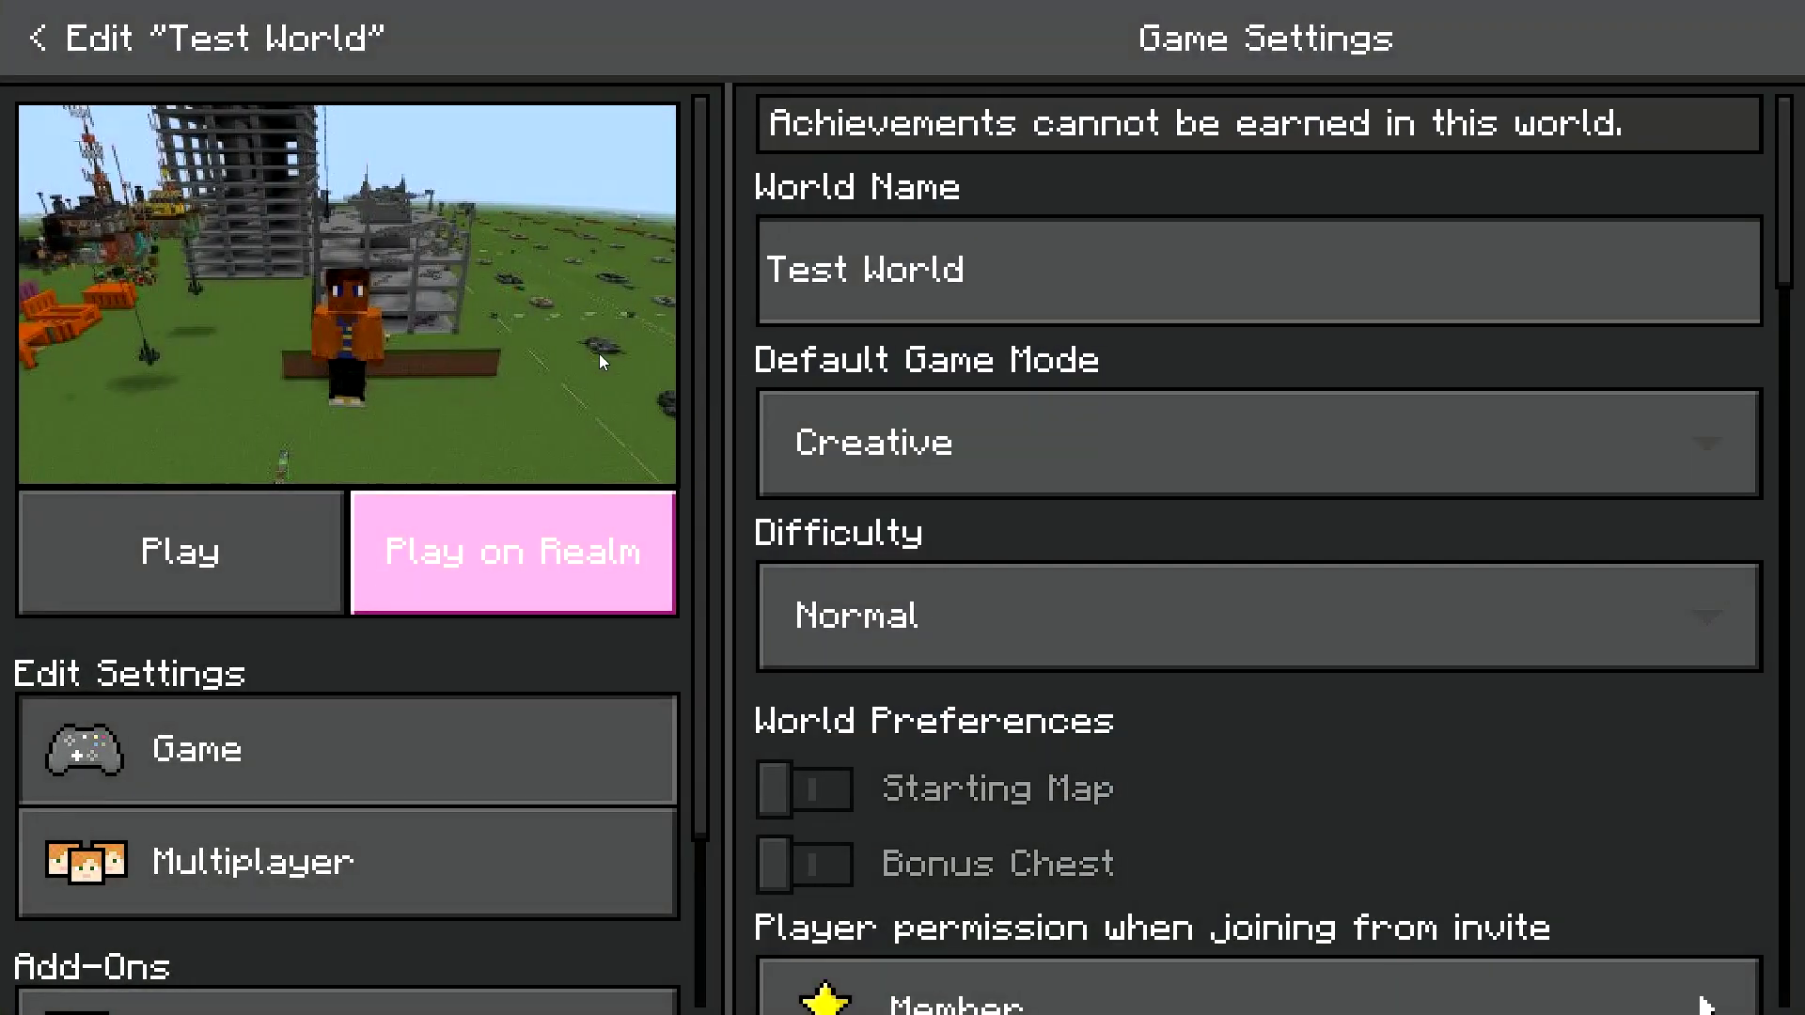
{"action": "scroll", "coordinate": [357, 662], "scroll_direction": "down", "scroll_amount": 2}
{"action": "left_click", "coordinate": [397, 818]}
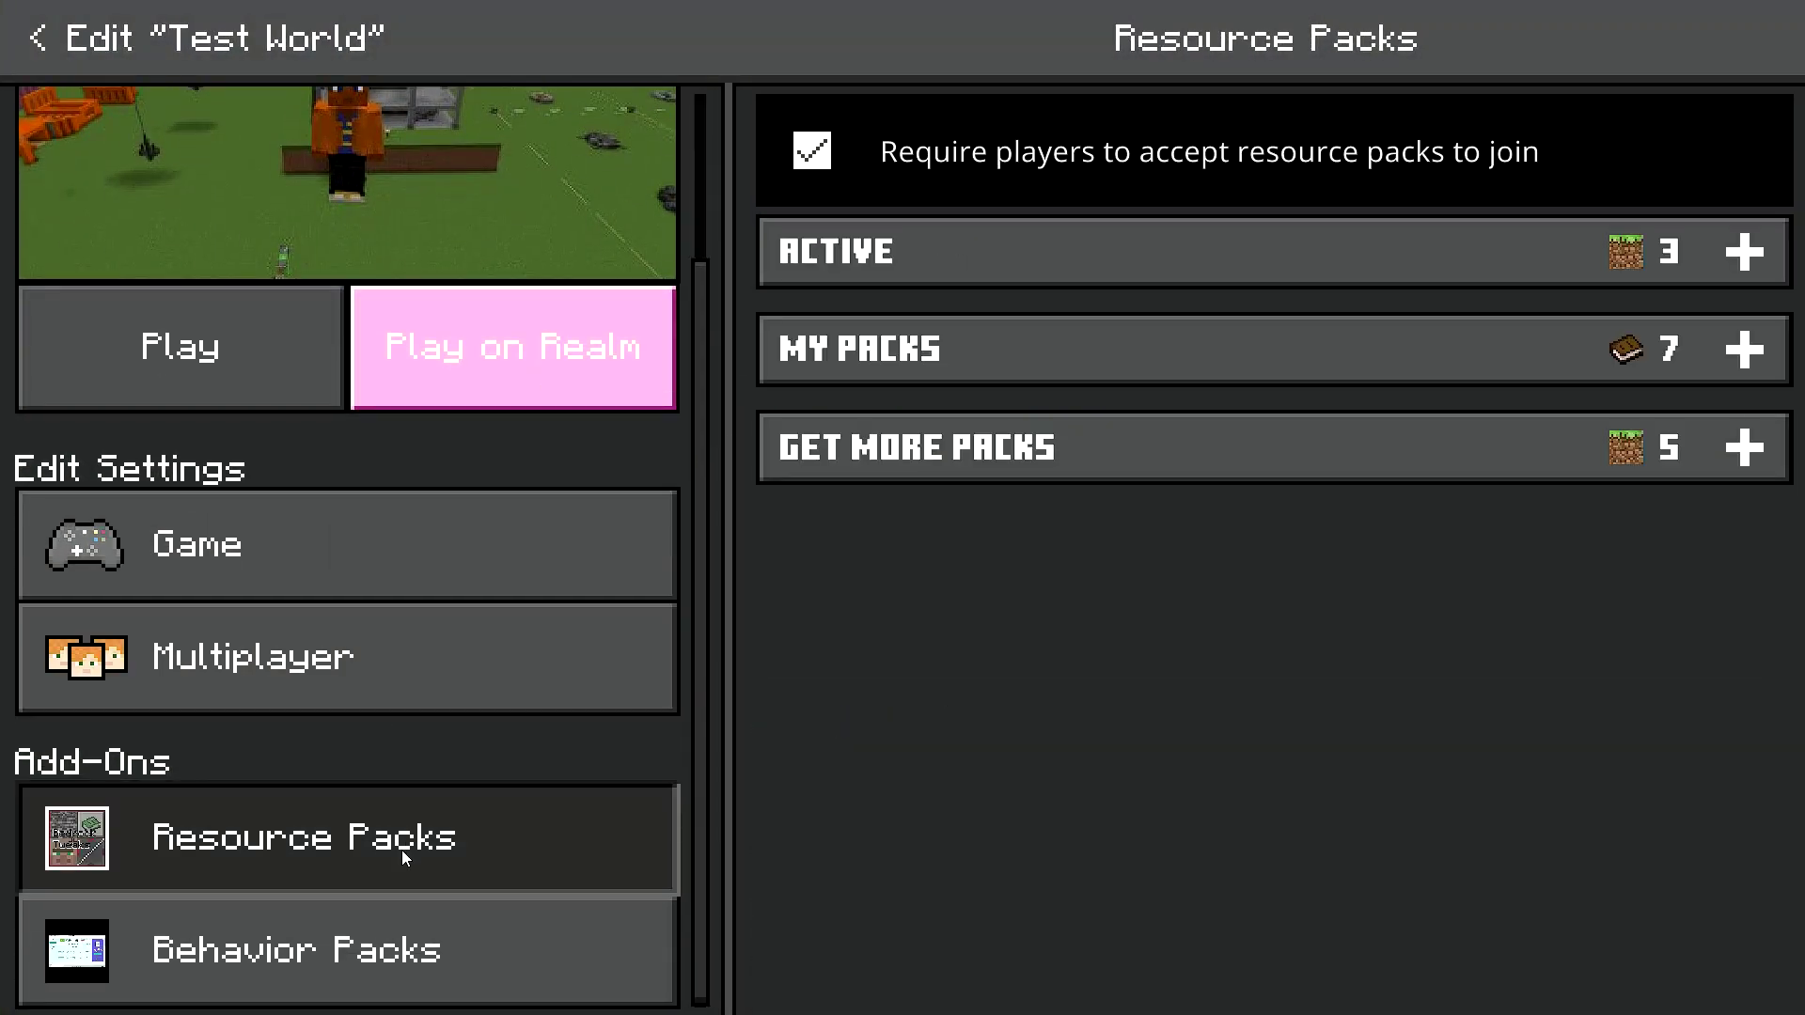
{"action": "left_click", "coordinate": [1094, 250]}
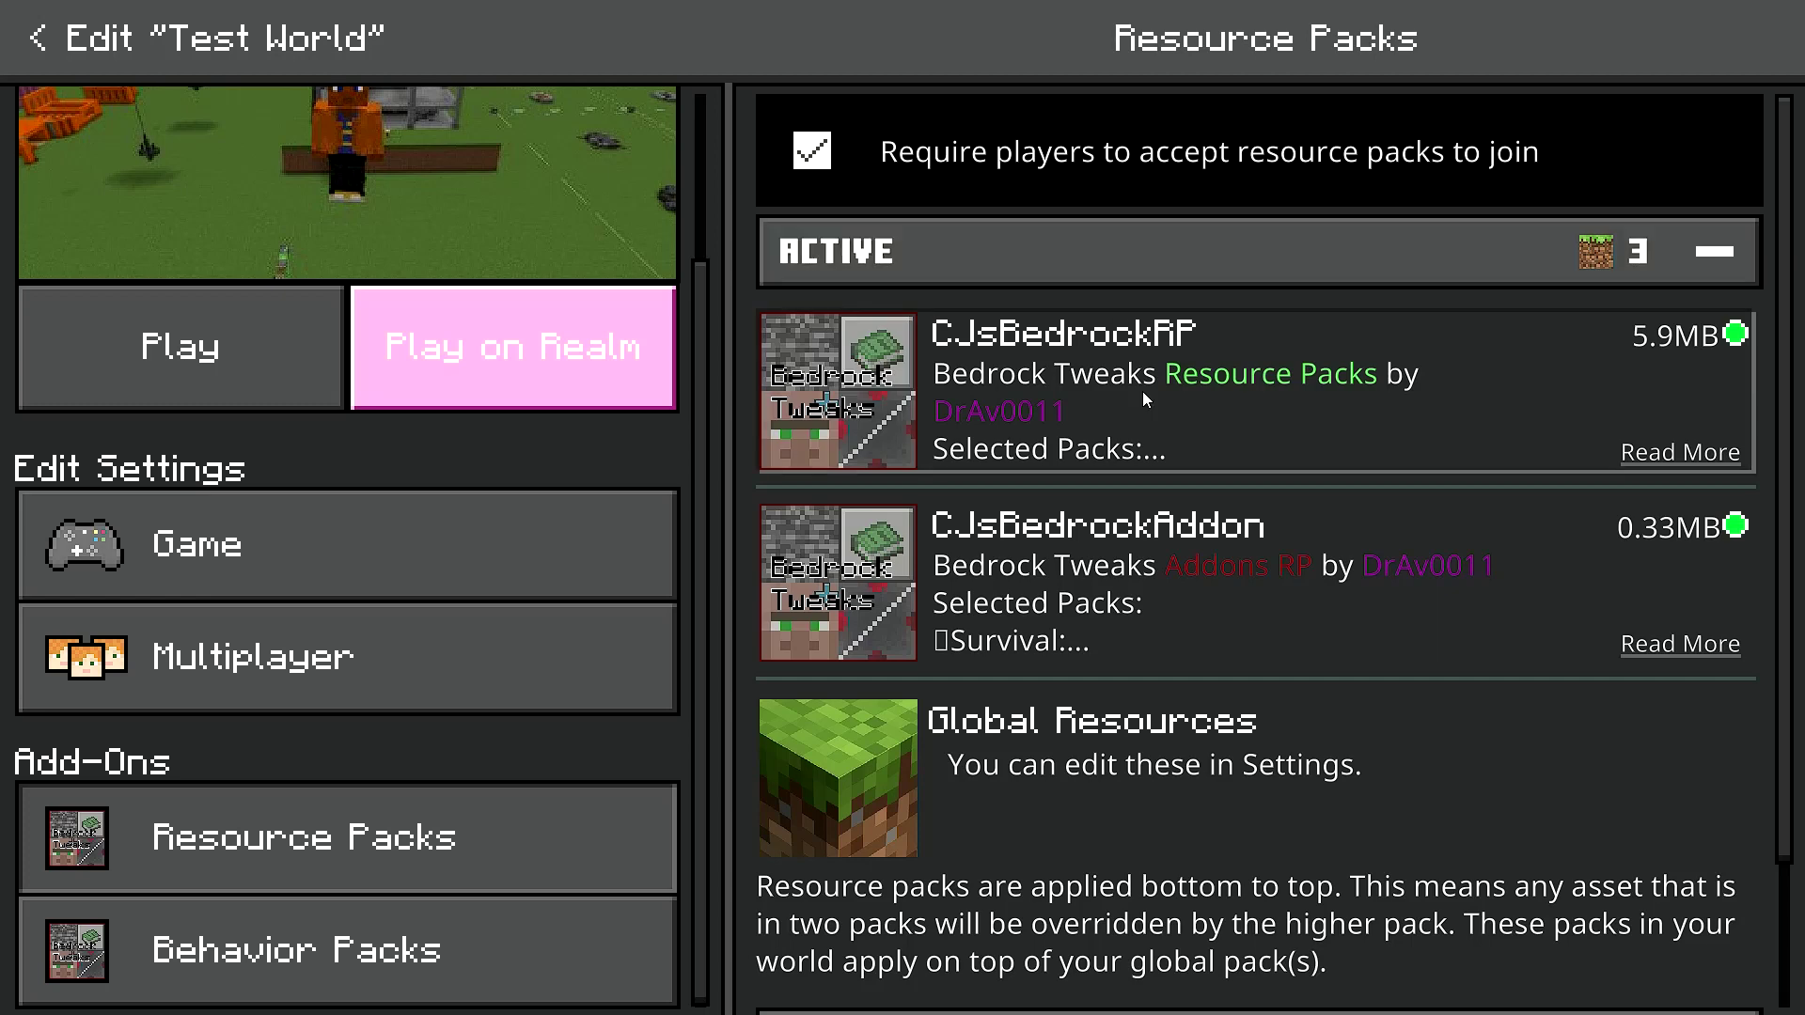
{"action": "left_click", "coordinate": [1098, 408]}
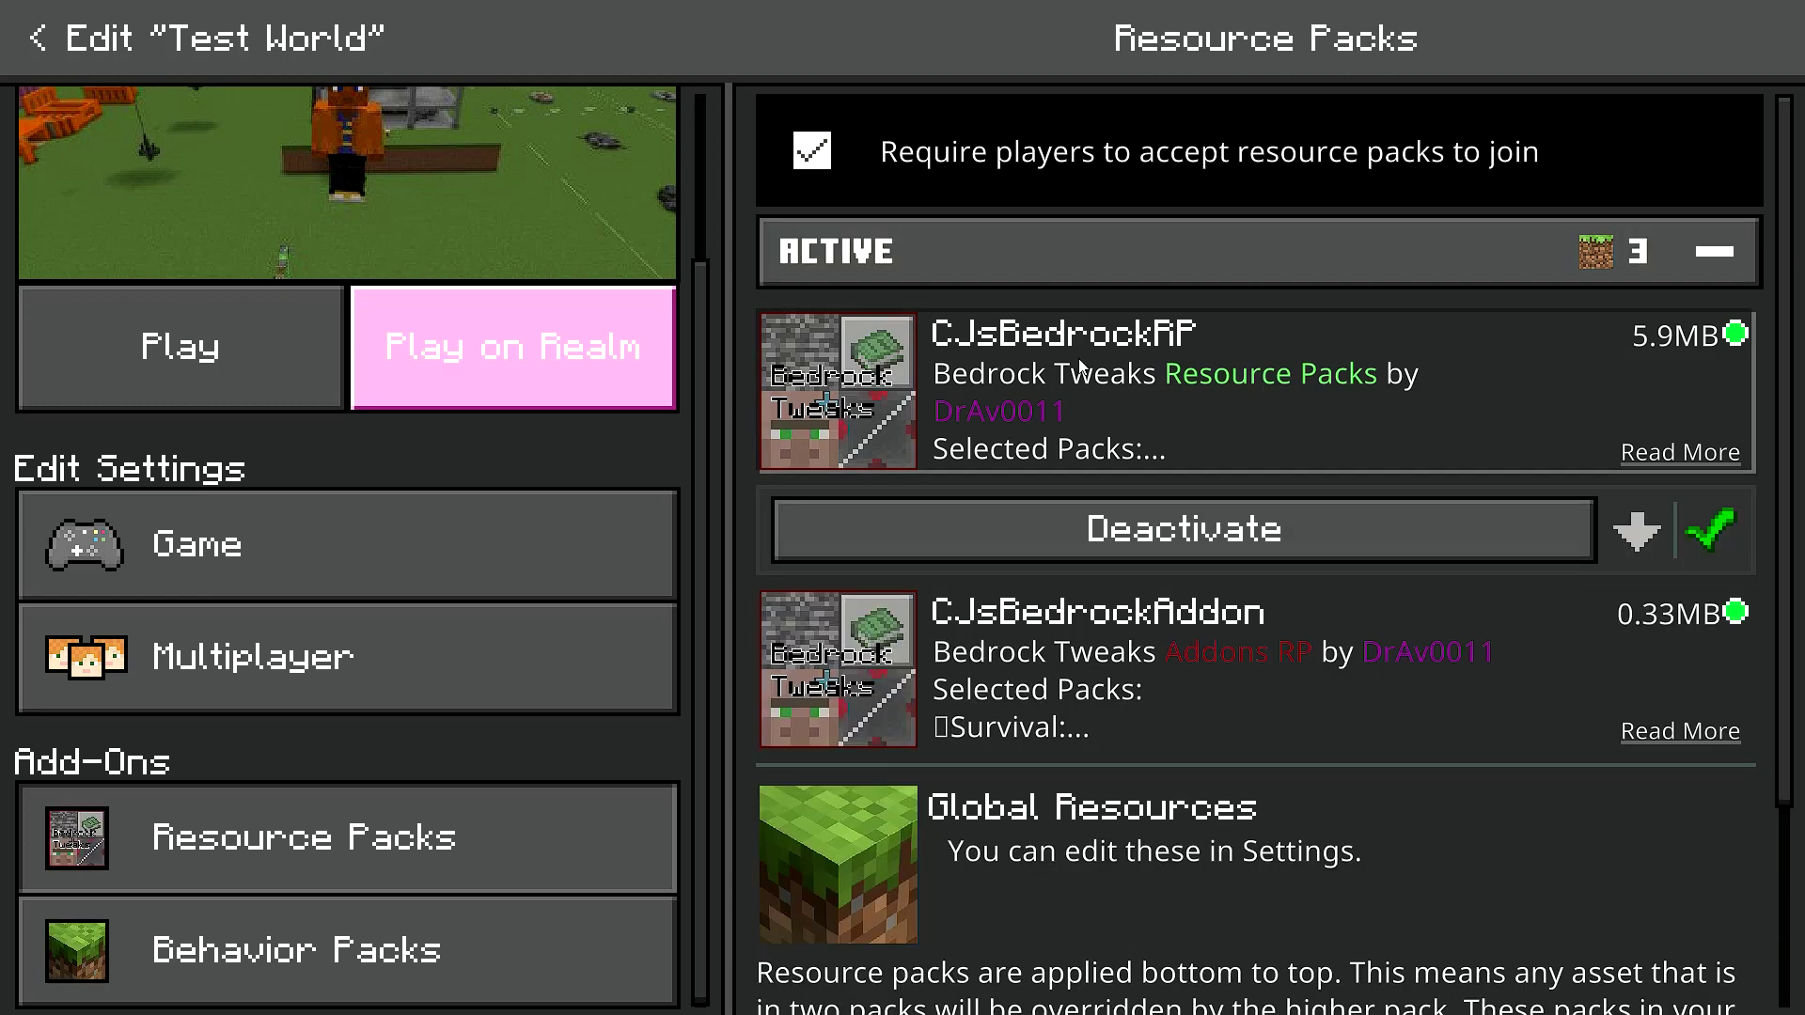
{"action": "left_click", "coordinate": [1137, 541]}
Activate YouTubeRP from My Packs for Test World and confirm it is active.
{"action": "left_click", "coordinate": [810, 268]}
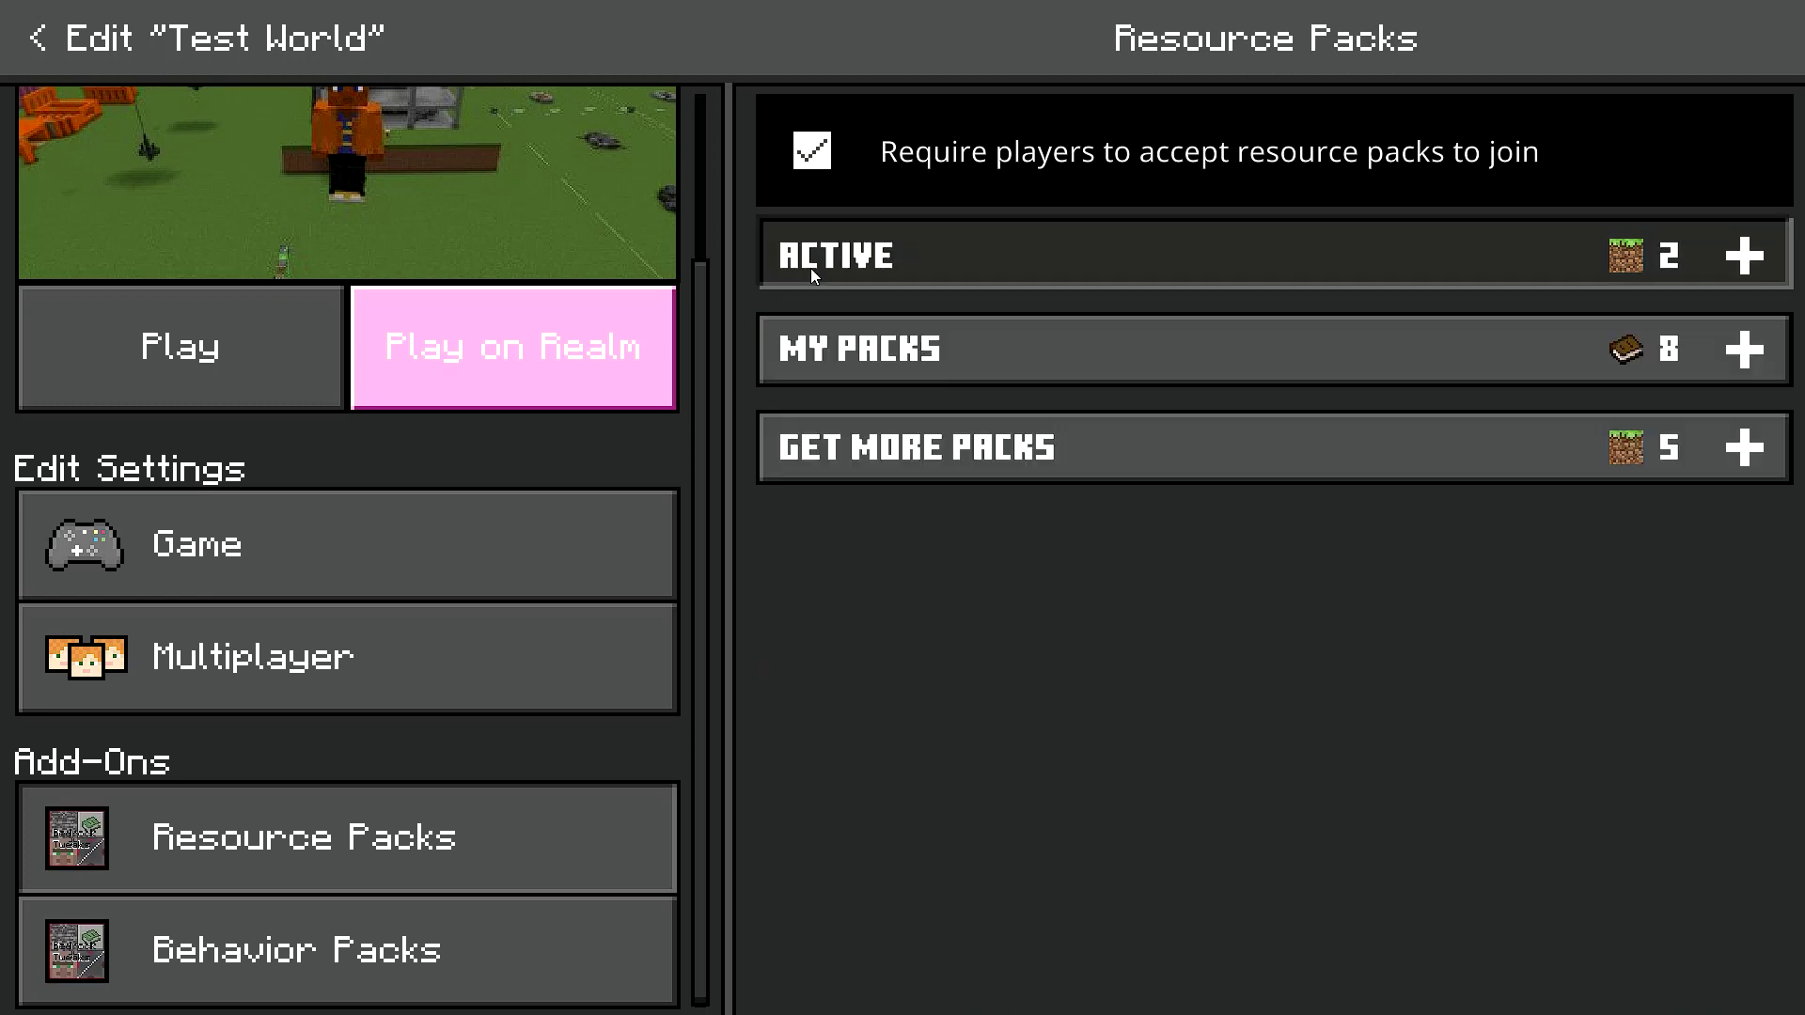
{"action": "left_click", "coordinate": [903, 347]}
{"action": "left_click", "coordinate": [1064, 478]}
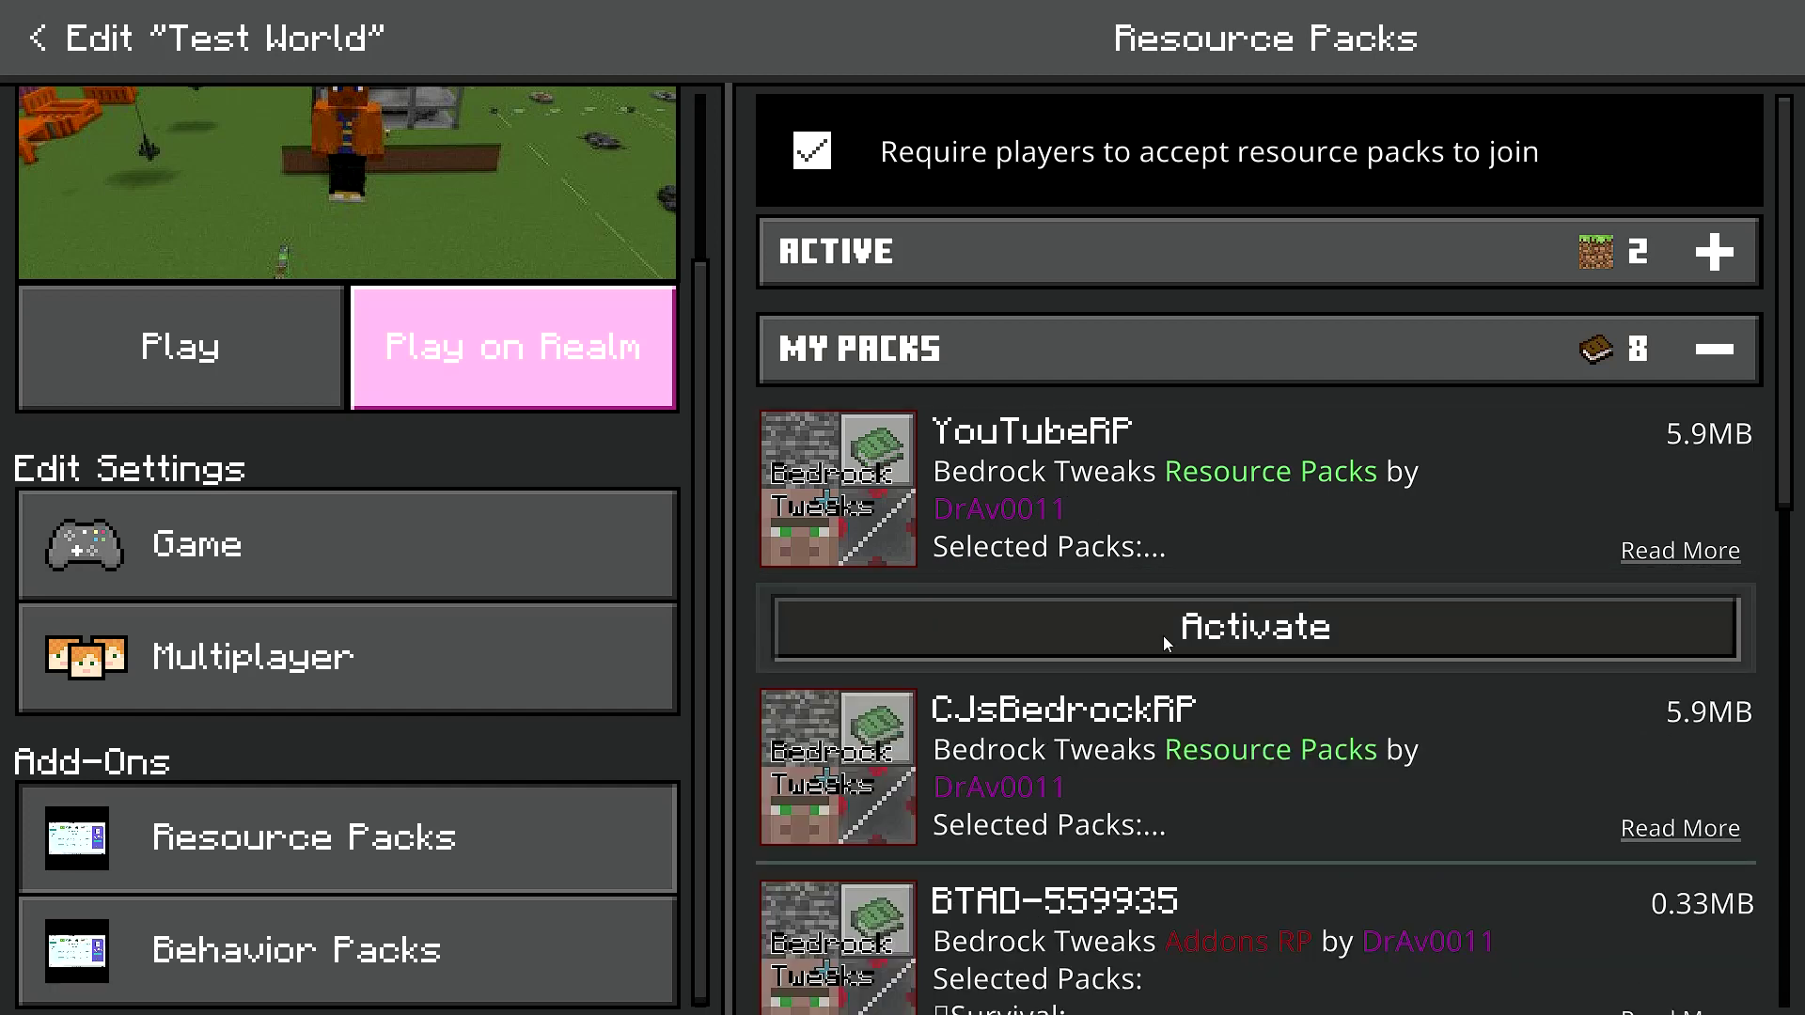
{"action": "left_click", "coordinate": [1164, 635]}
{"action": "left_click", "coordinate": [998, 280]}
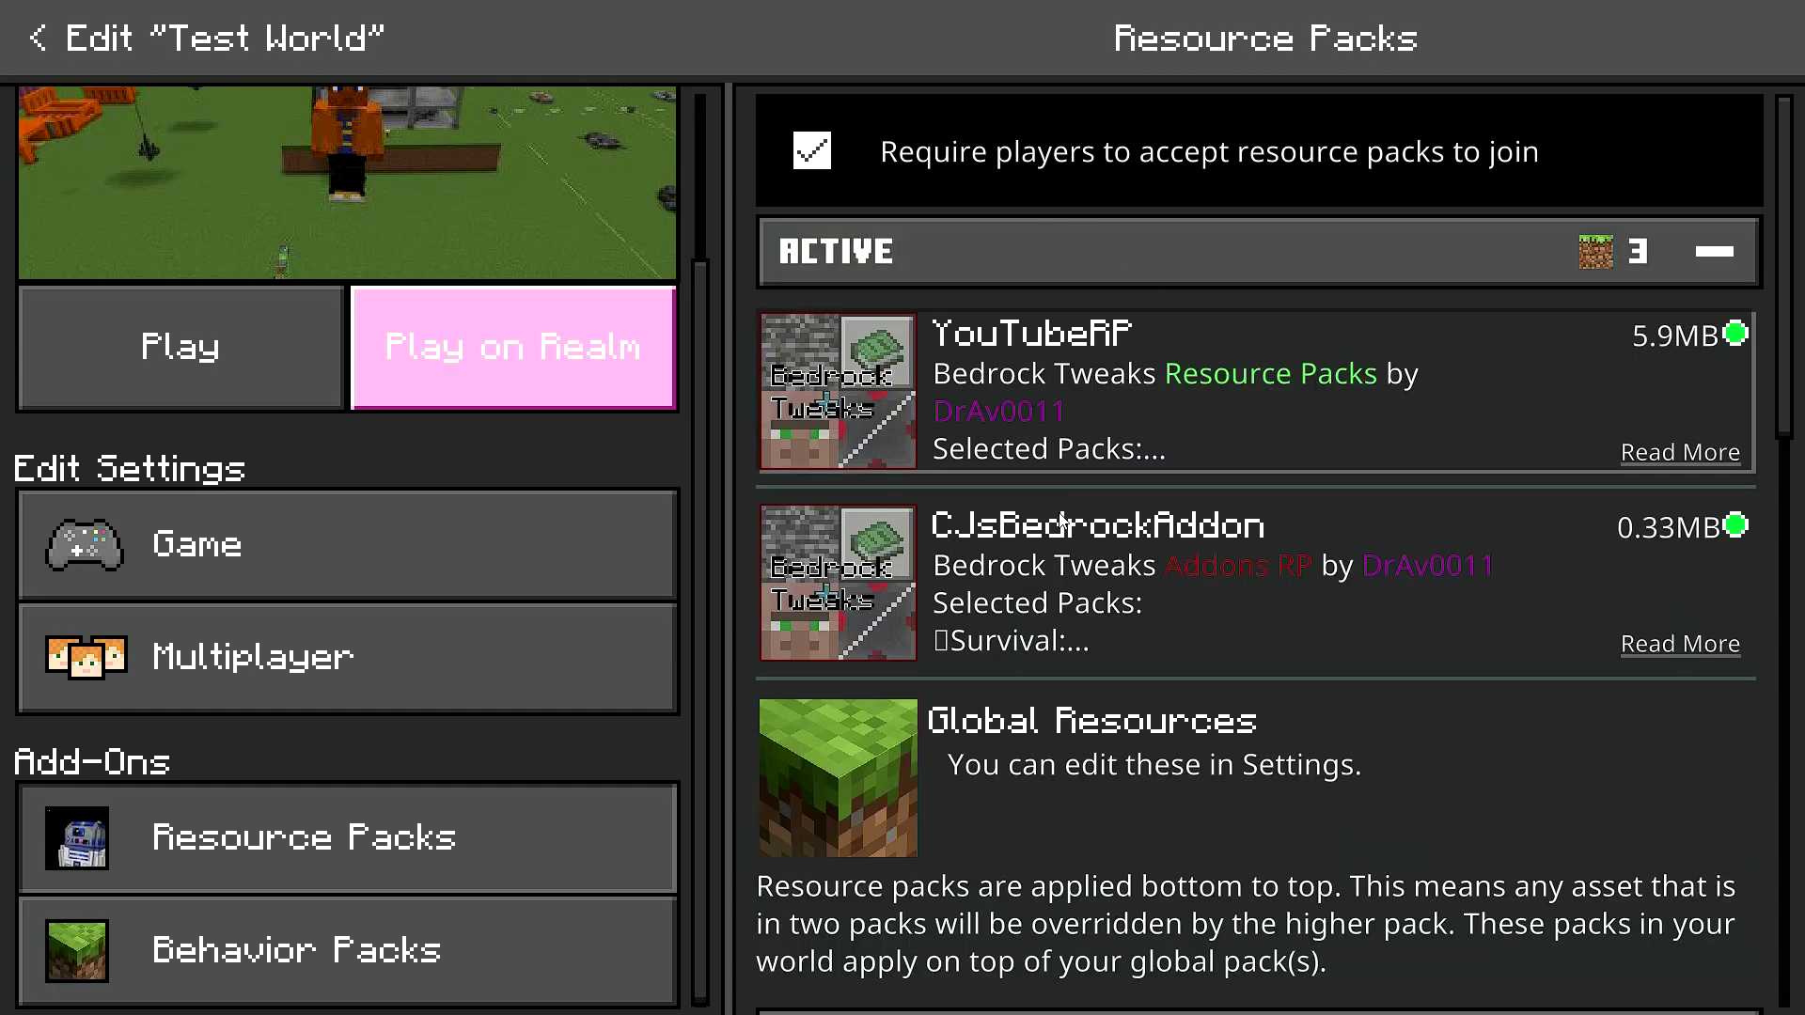
Check Test World's behavior packs, save the world settings, and close the worlds list.
{"action": "left_click", "coordinate": [235, 949]}
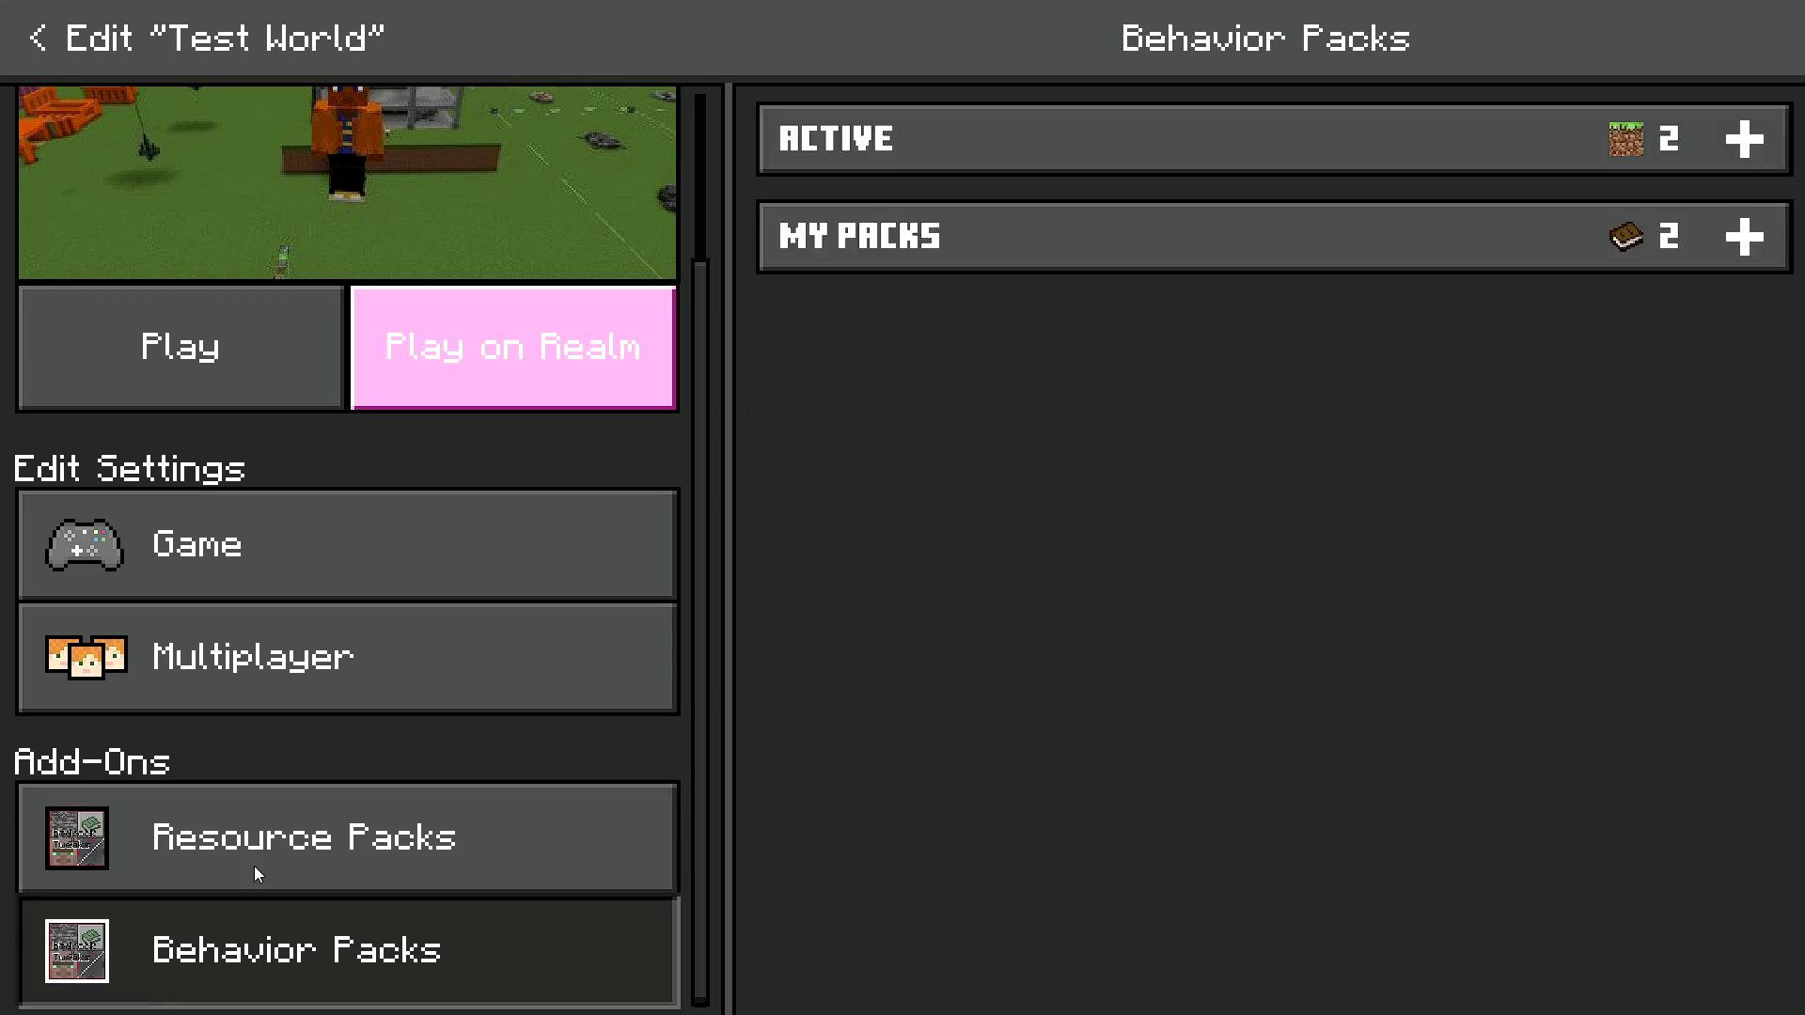
{"action": "left_click", "coordinate": [938, 143]}
{"action": "left_click", "coordinate": [938, 144]}
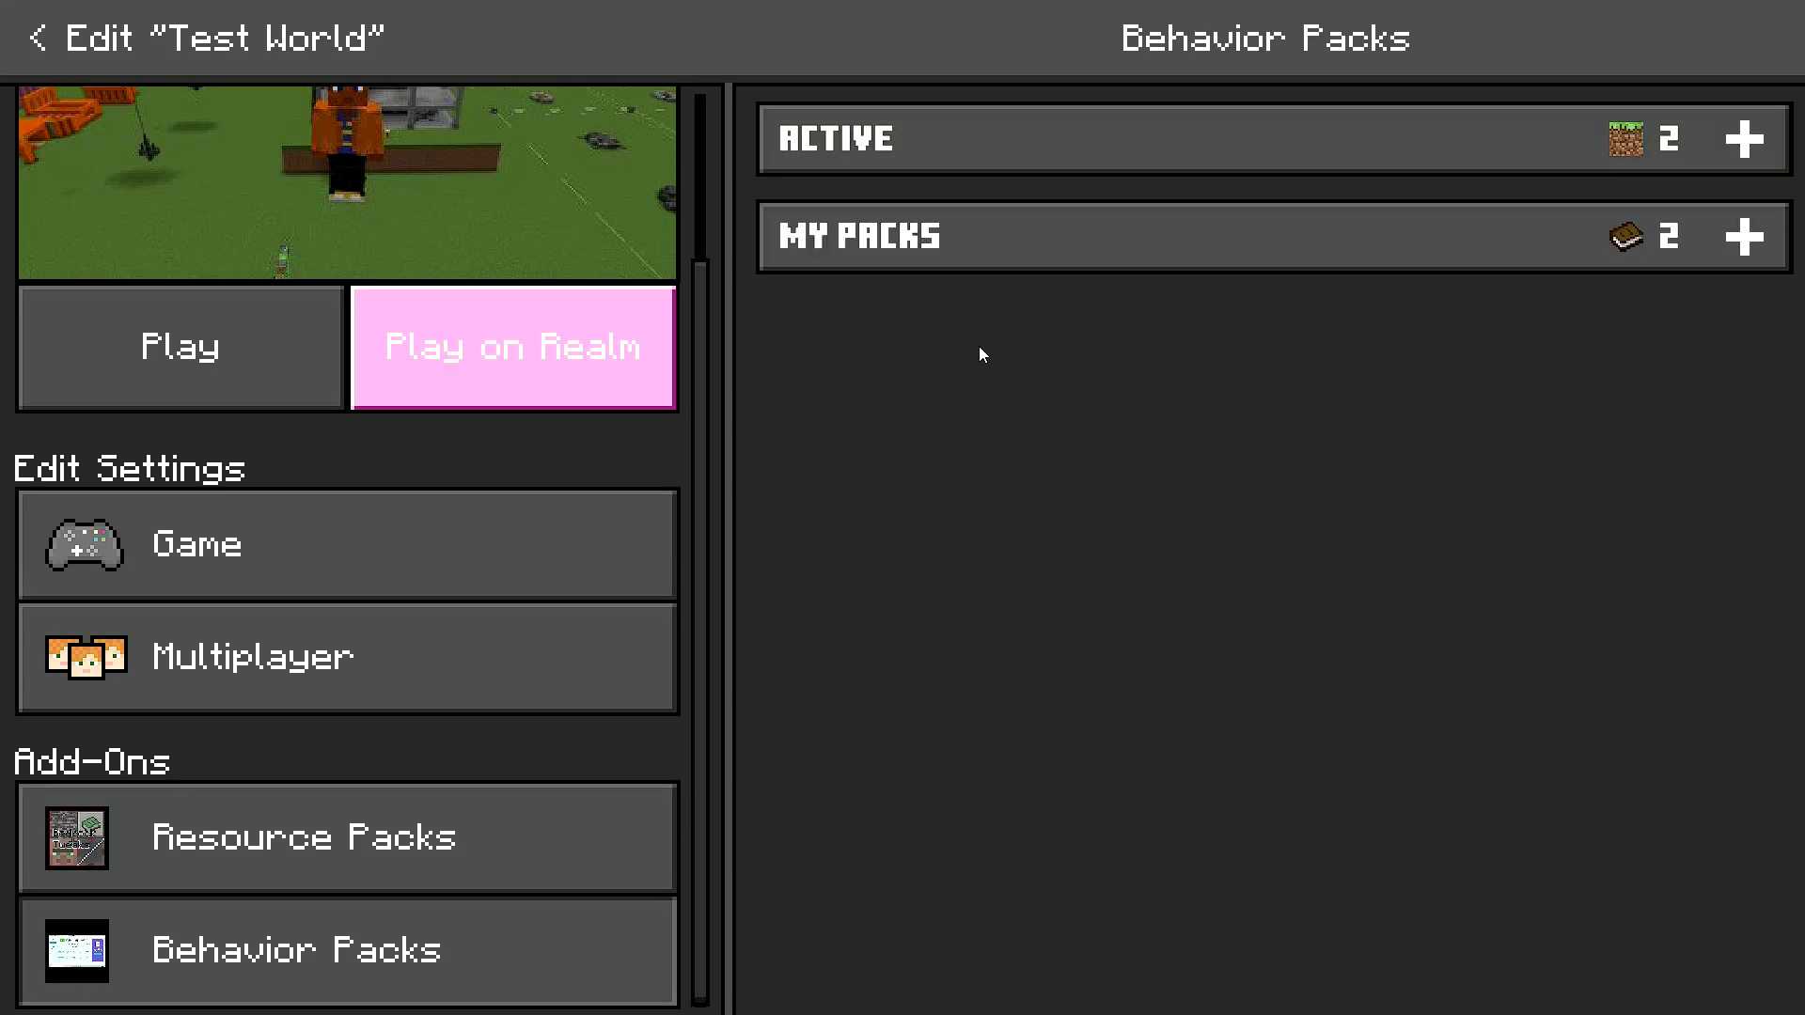
{"action": "left_click", "coordinate": [970, 255]}
{"action": "left_click", "coordinate": [968, 250]}
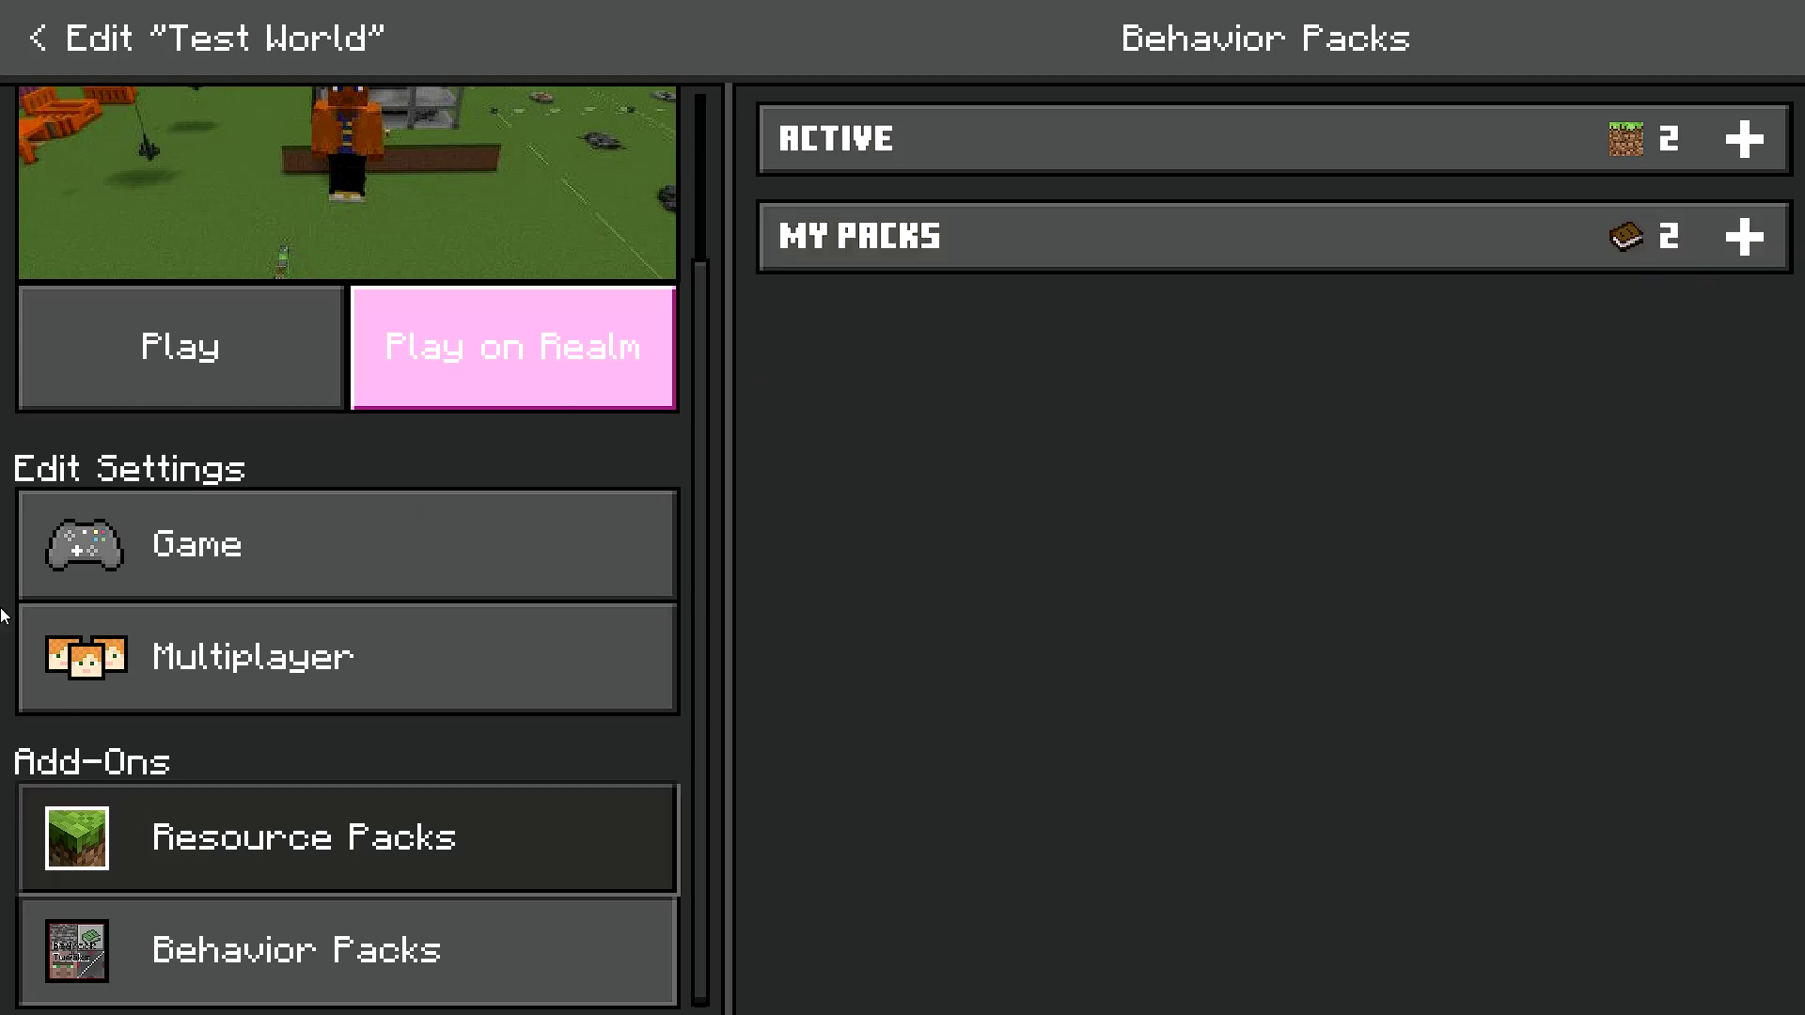
{"action": "scroll", "coordinate": [186, 599], "scroll_direction": "up", "scroll_amount": 2}
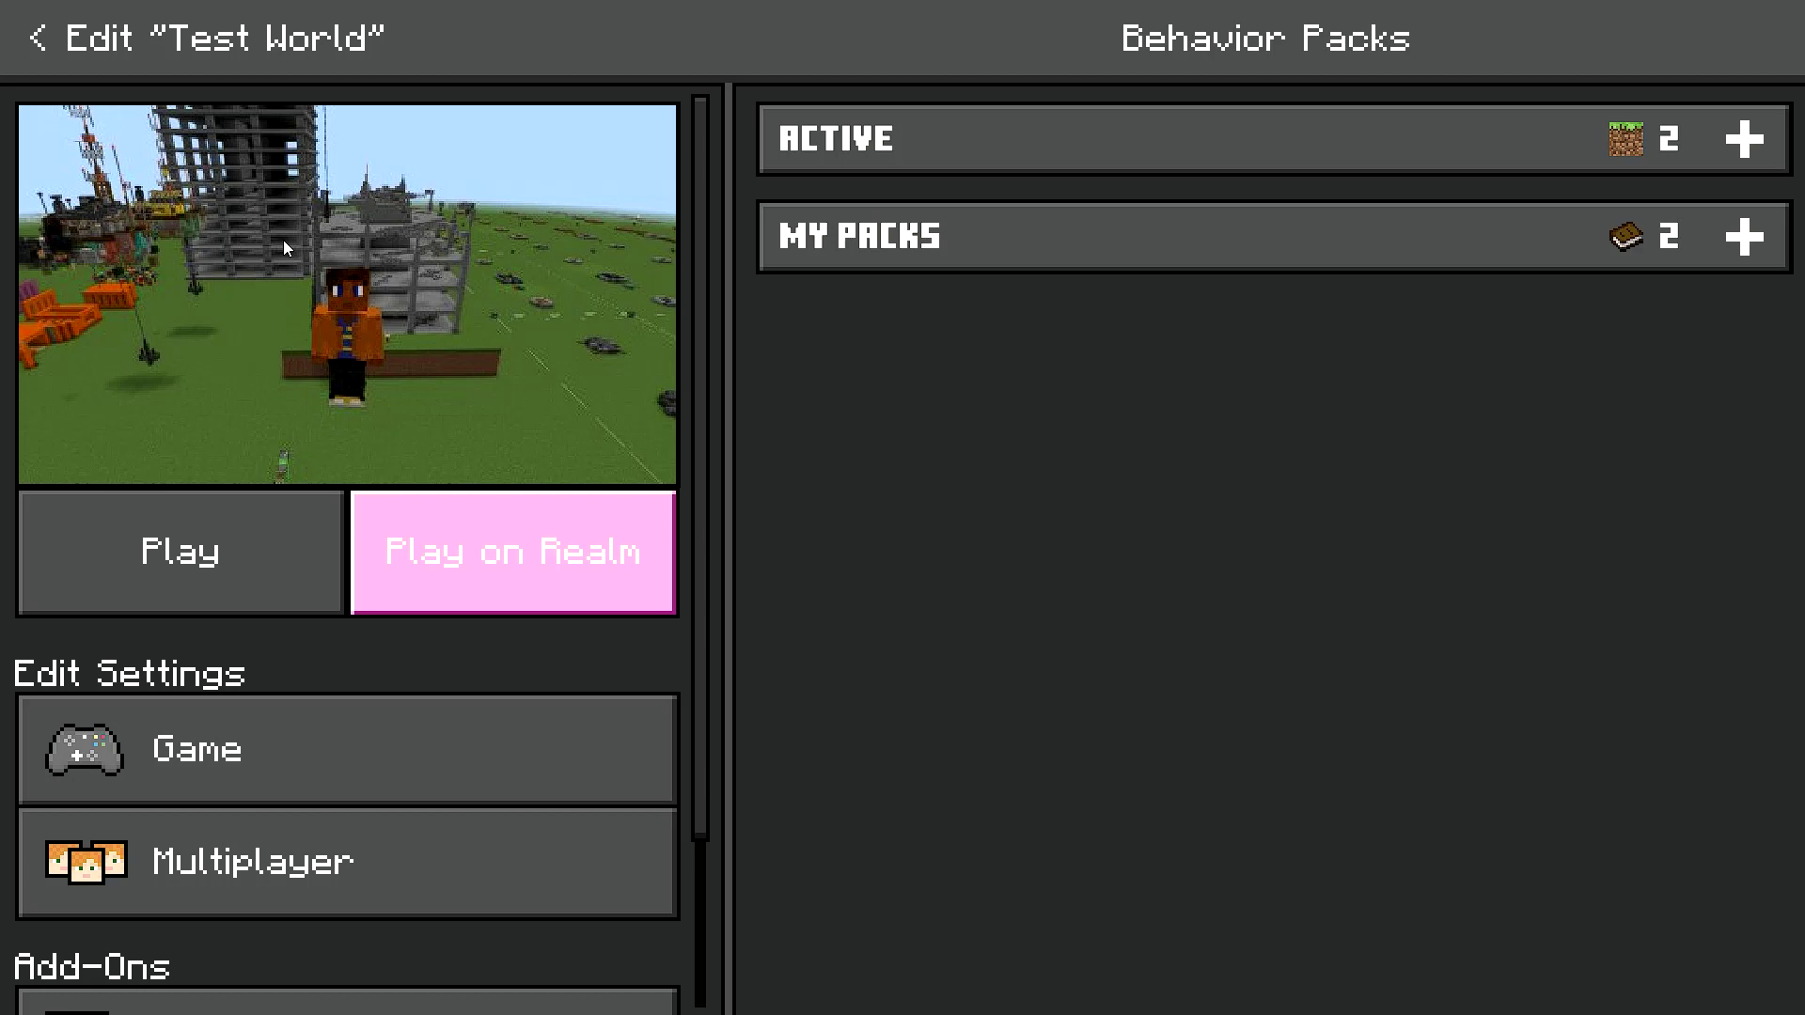
{"action": "left_click", "coordinate": [25, 40]}
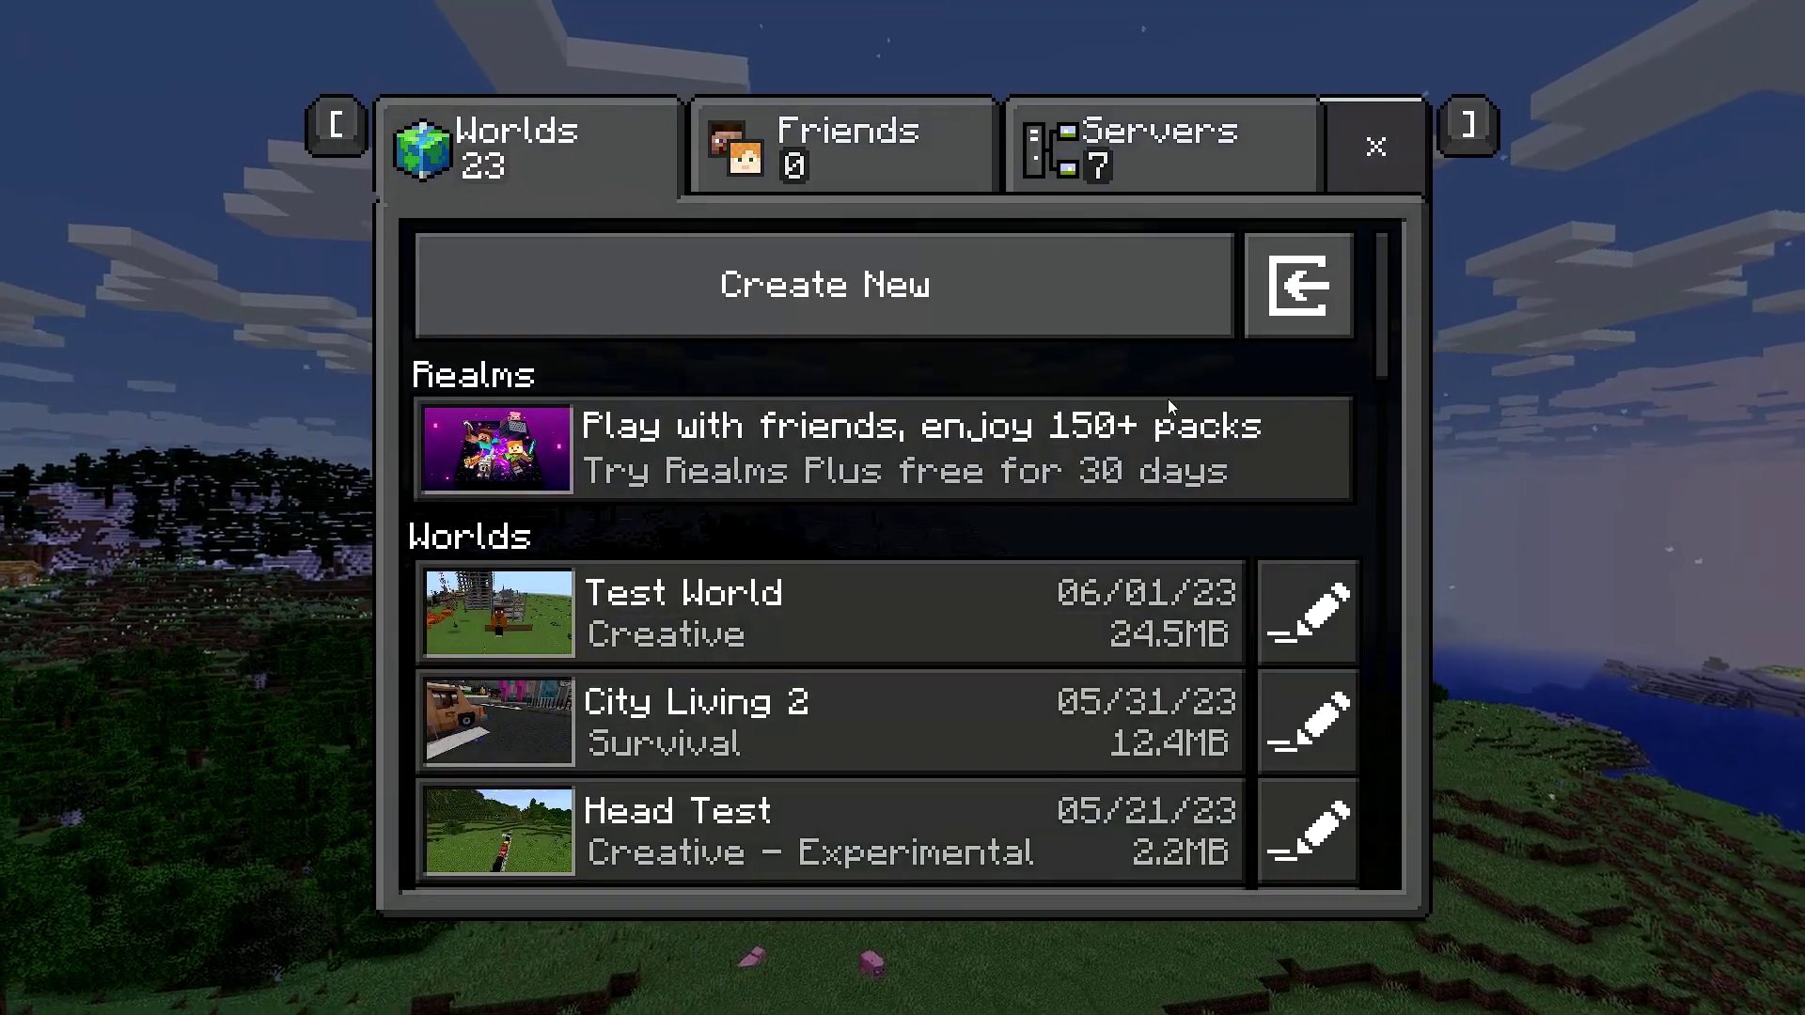
{"action": "left_click", "coordinate": [1375, 146]}
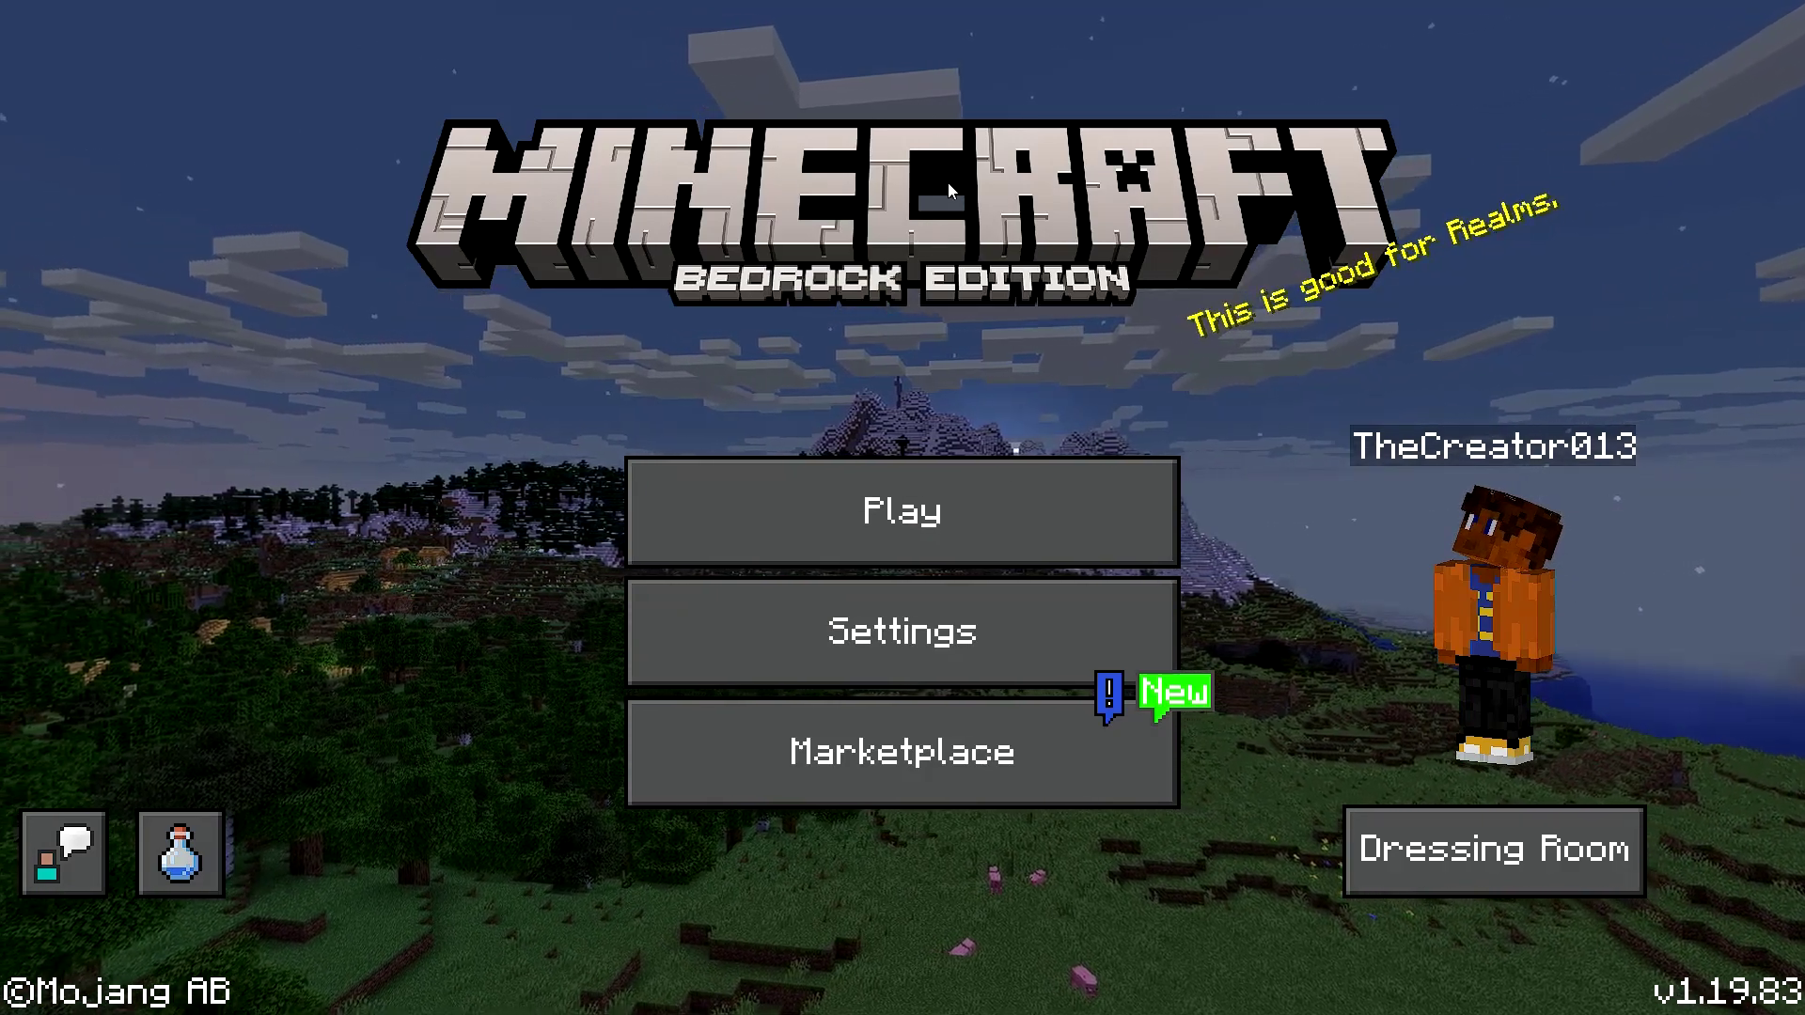
Open Test World's settings briefly, then return to the main menu.
{"action": "left_click", "coordinate": [939, 488]}
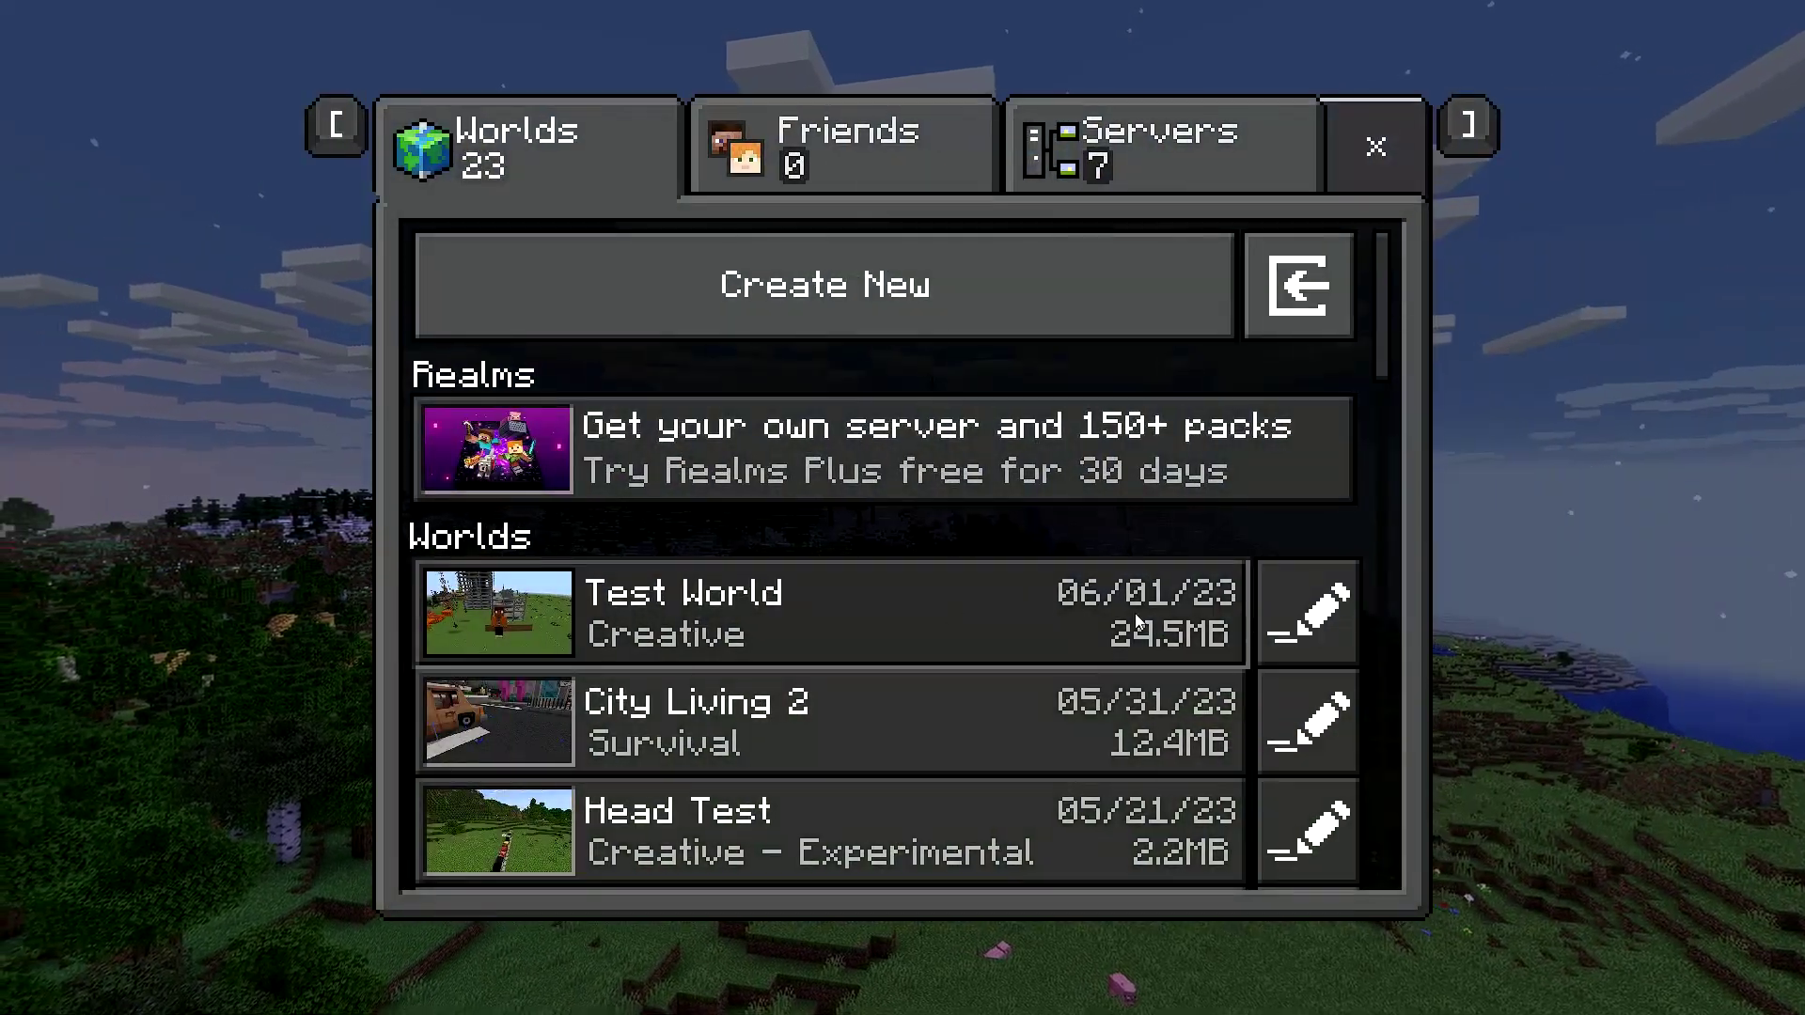
{"action": "left_click", "coordinate": [1170, 615]}
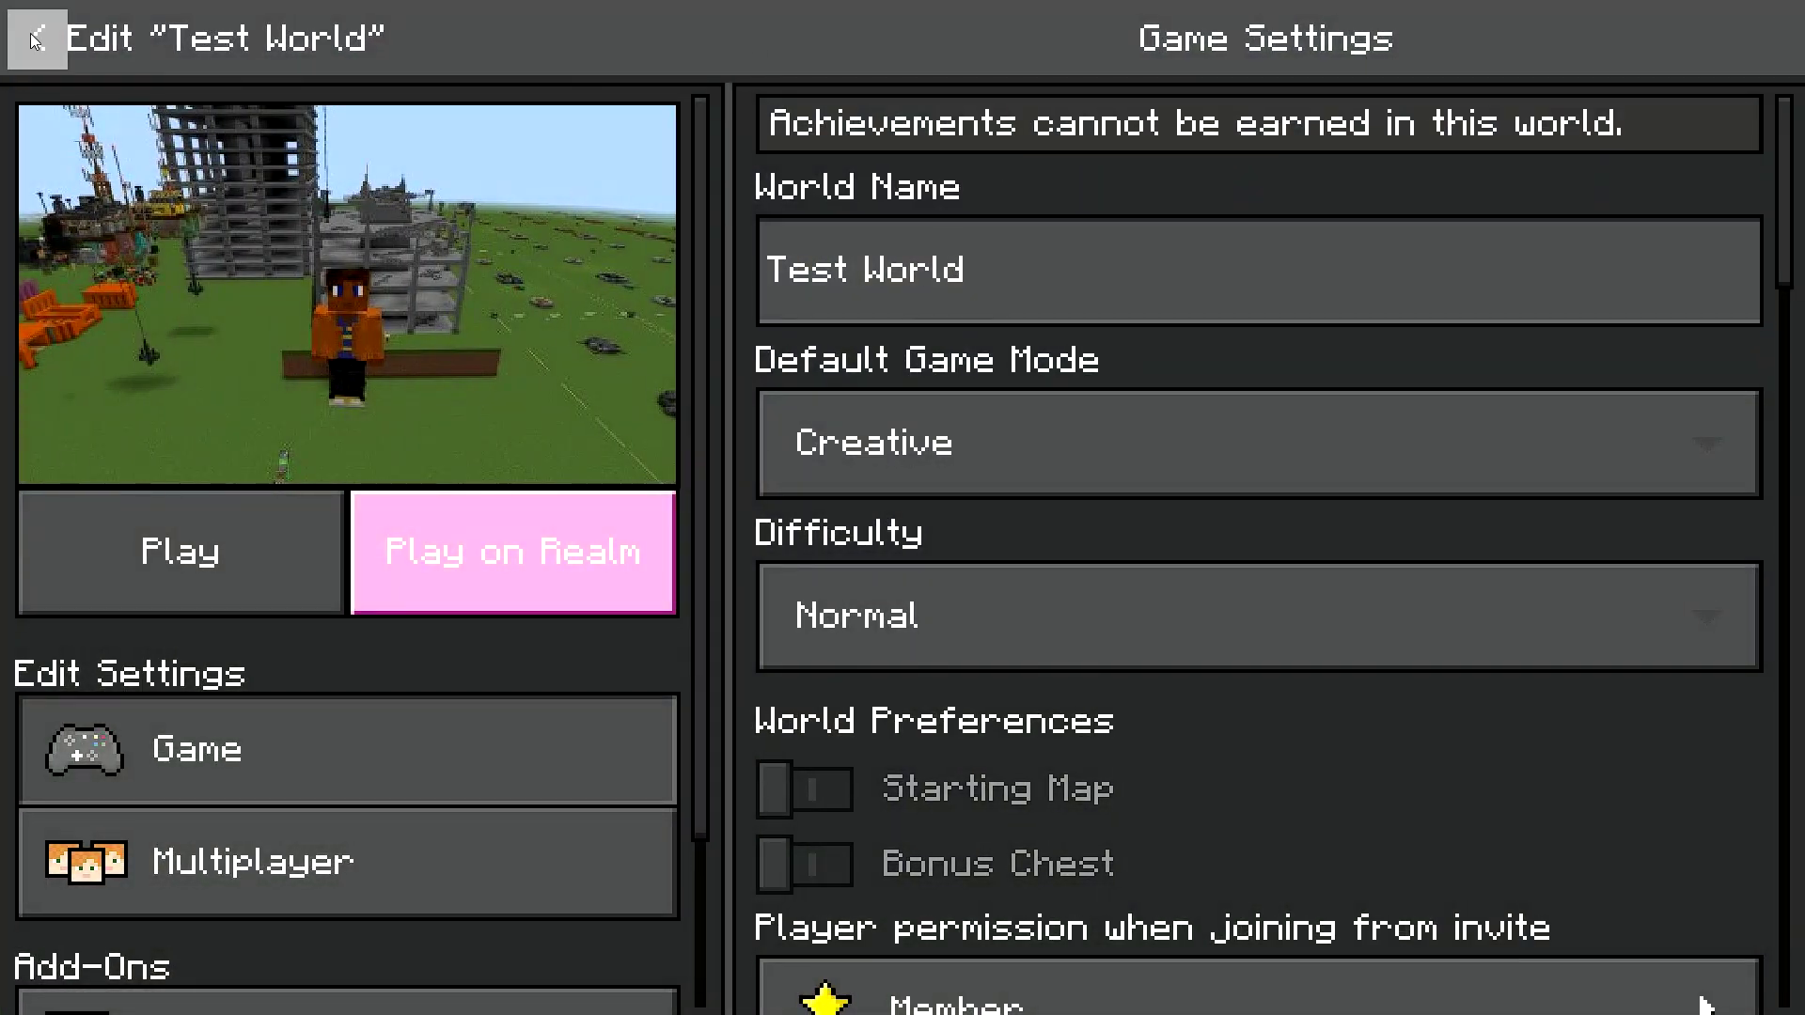
{"action": "left_click", "coordinate": [32, 34]}
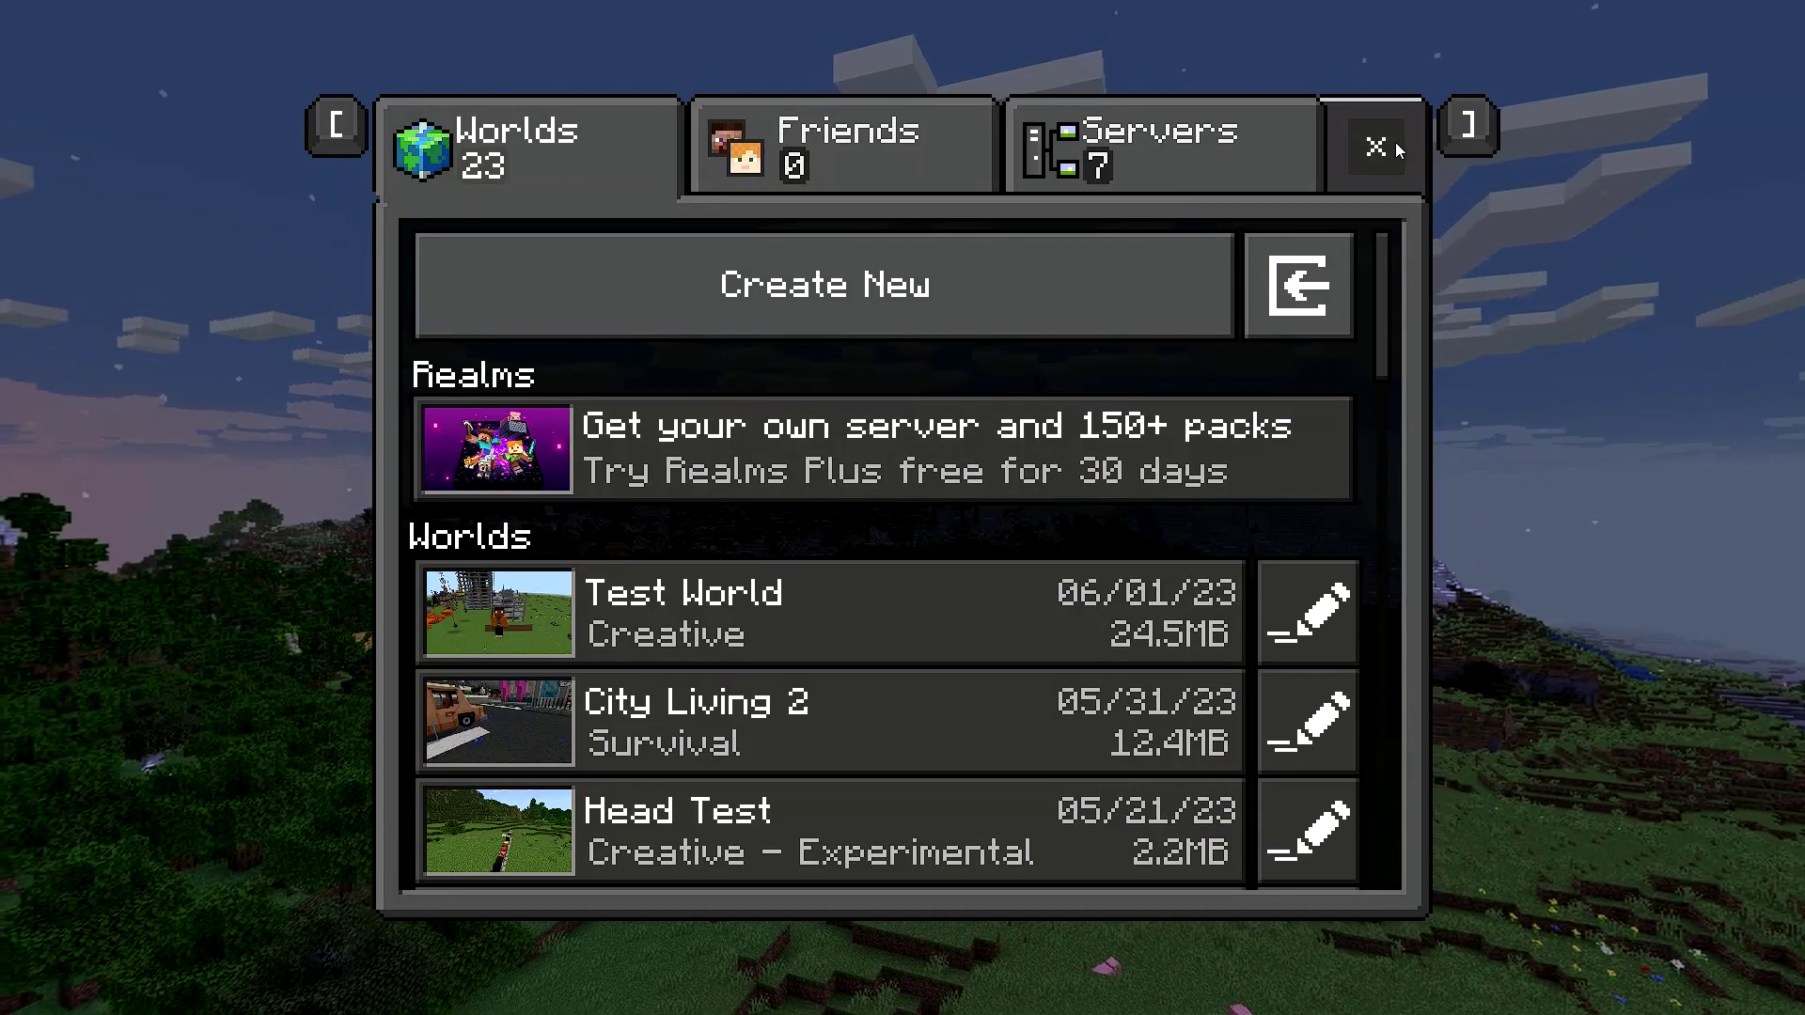
{"action": "left_click", "coordinate": [1395, 143]}
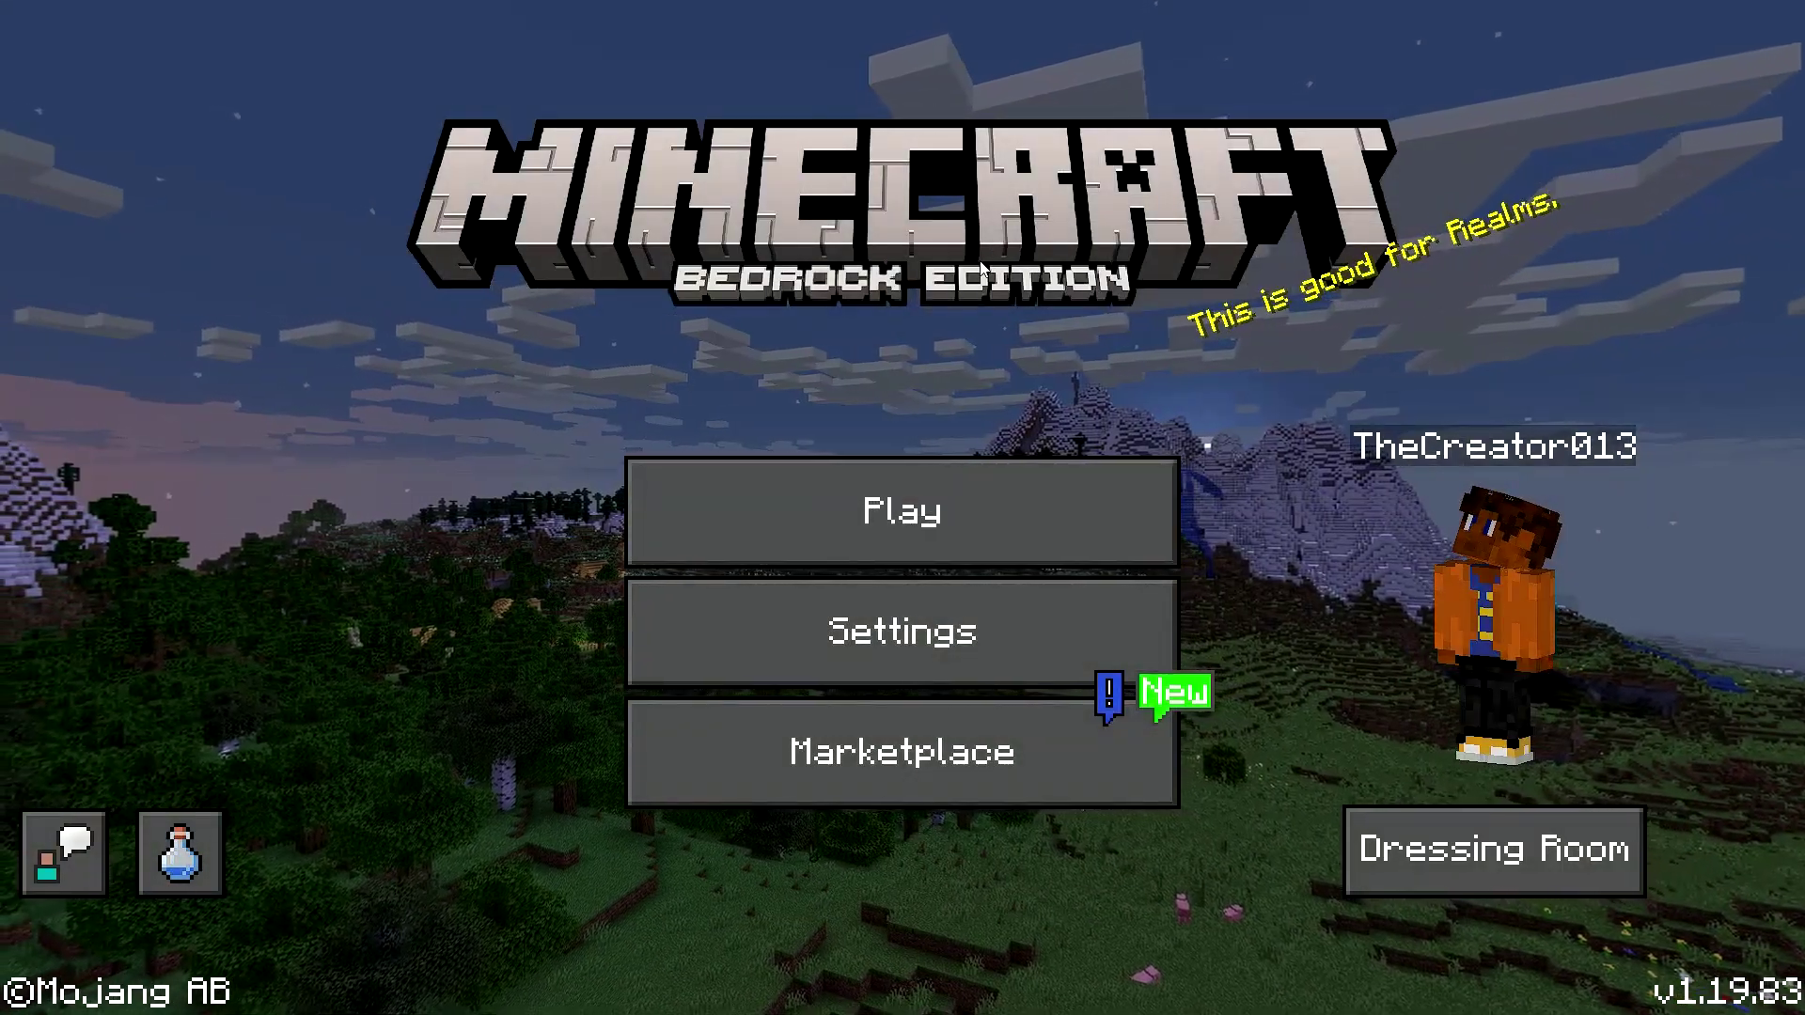
Reopen Test World's Game Settings and scroll down through the Experiments and Cheats options.
{"action": "left_click", "coordinate": [984, 487]}
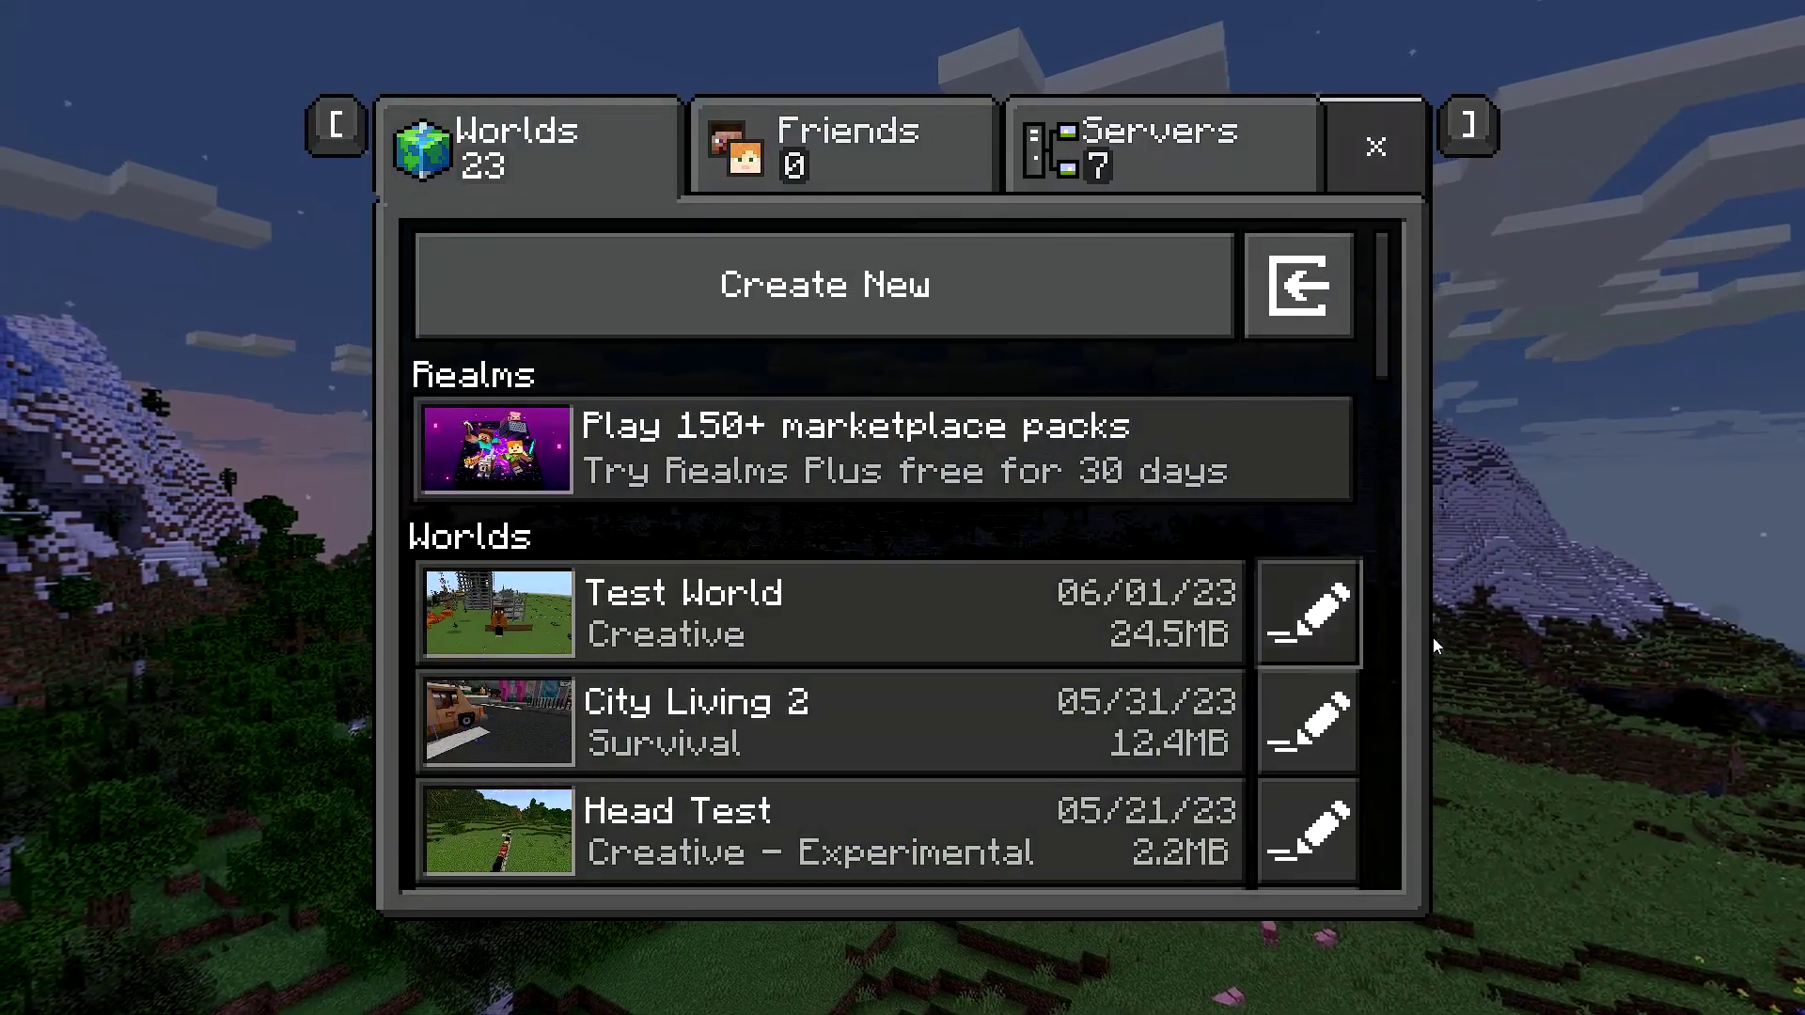
{"action": "key", "text": "Escape"}
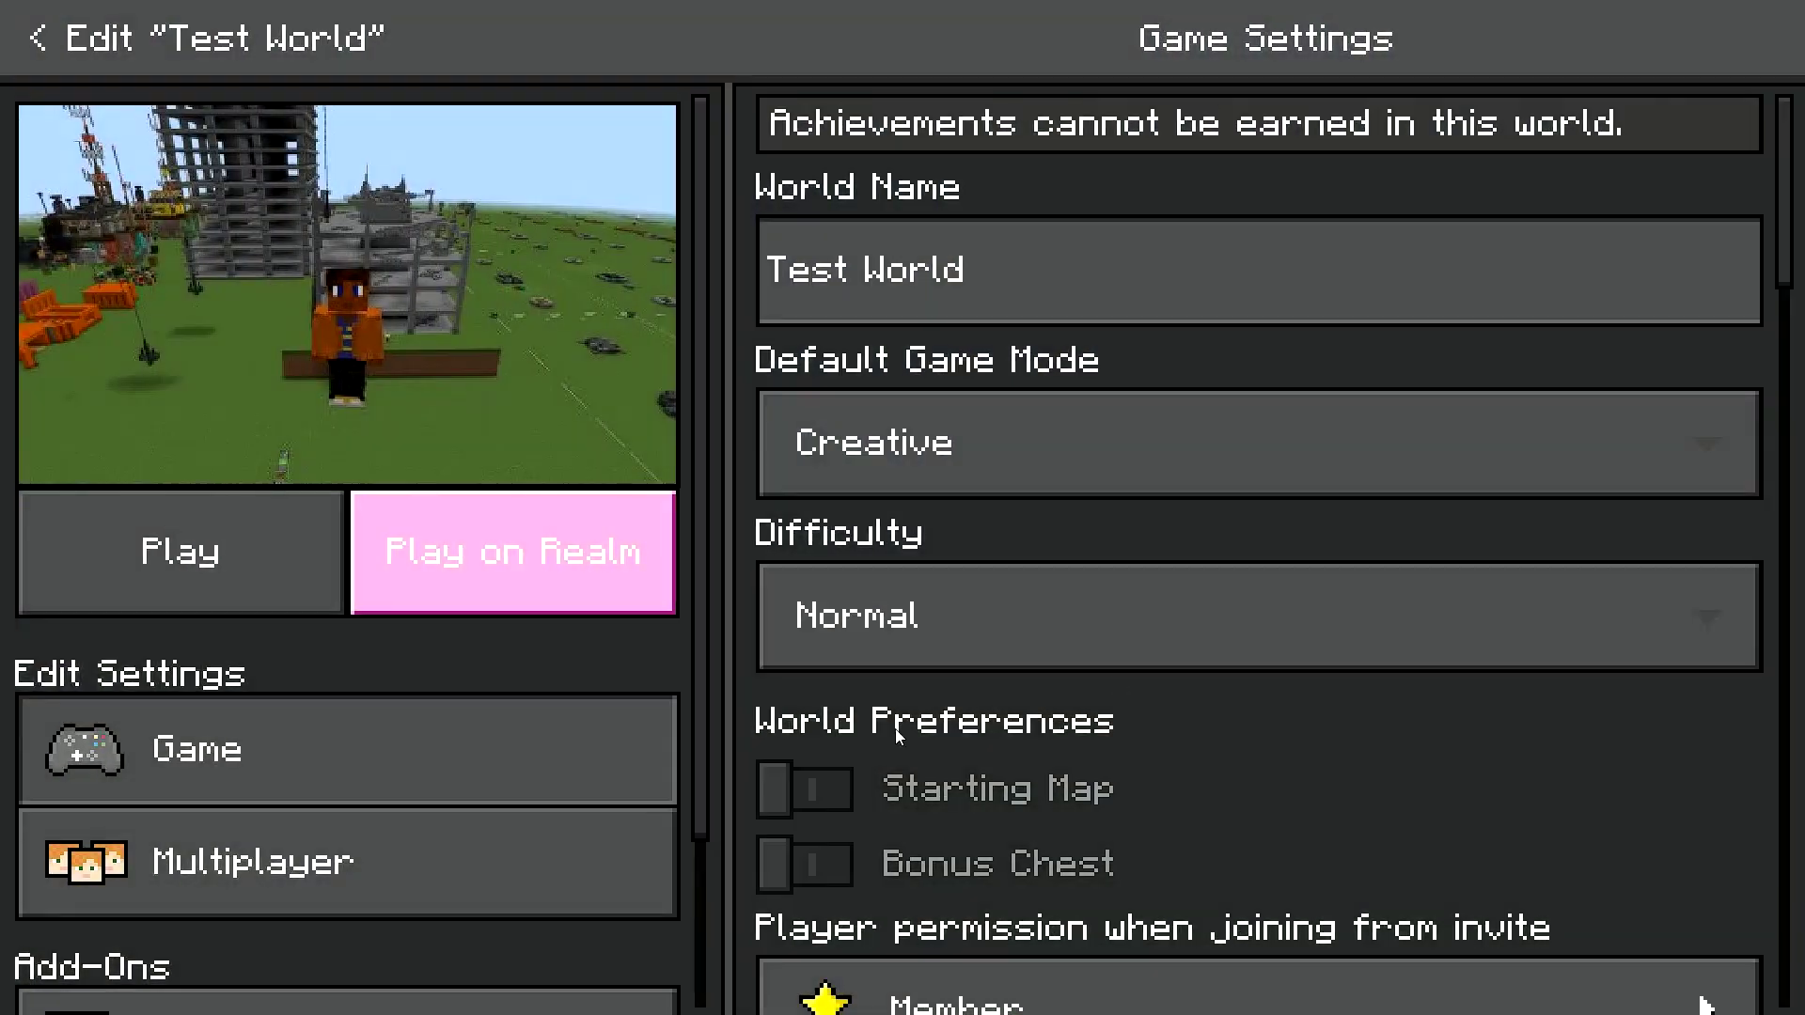
{"action": "scroll", "coordinate": [1259, 470], "scroll_direction": "down", "scroll_amount": 3}
{"action": "scroll", "coordinate": [279, 753], "scroll_direction": "down", "scroll_amount": 2}
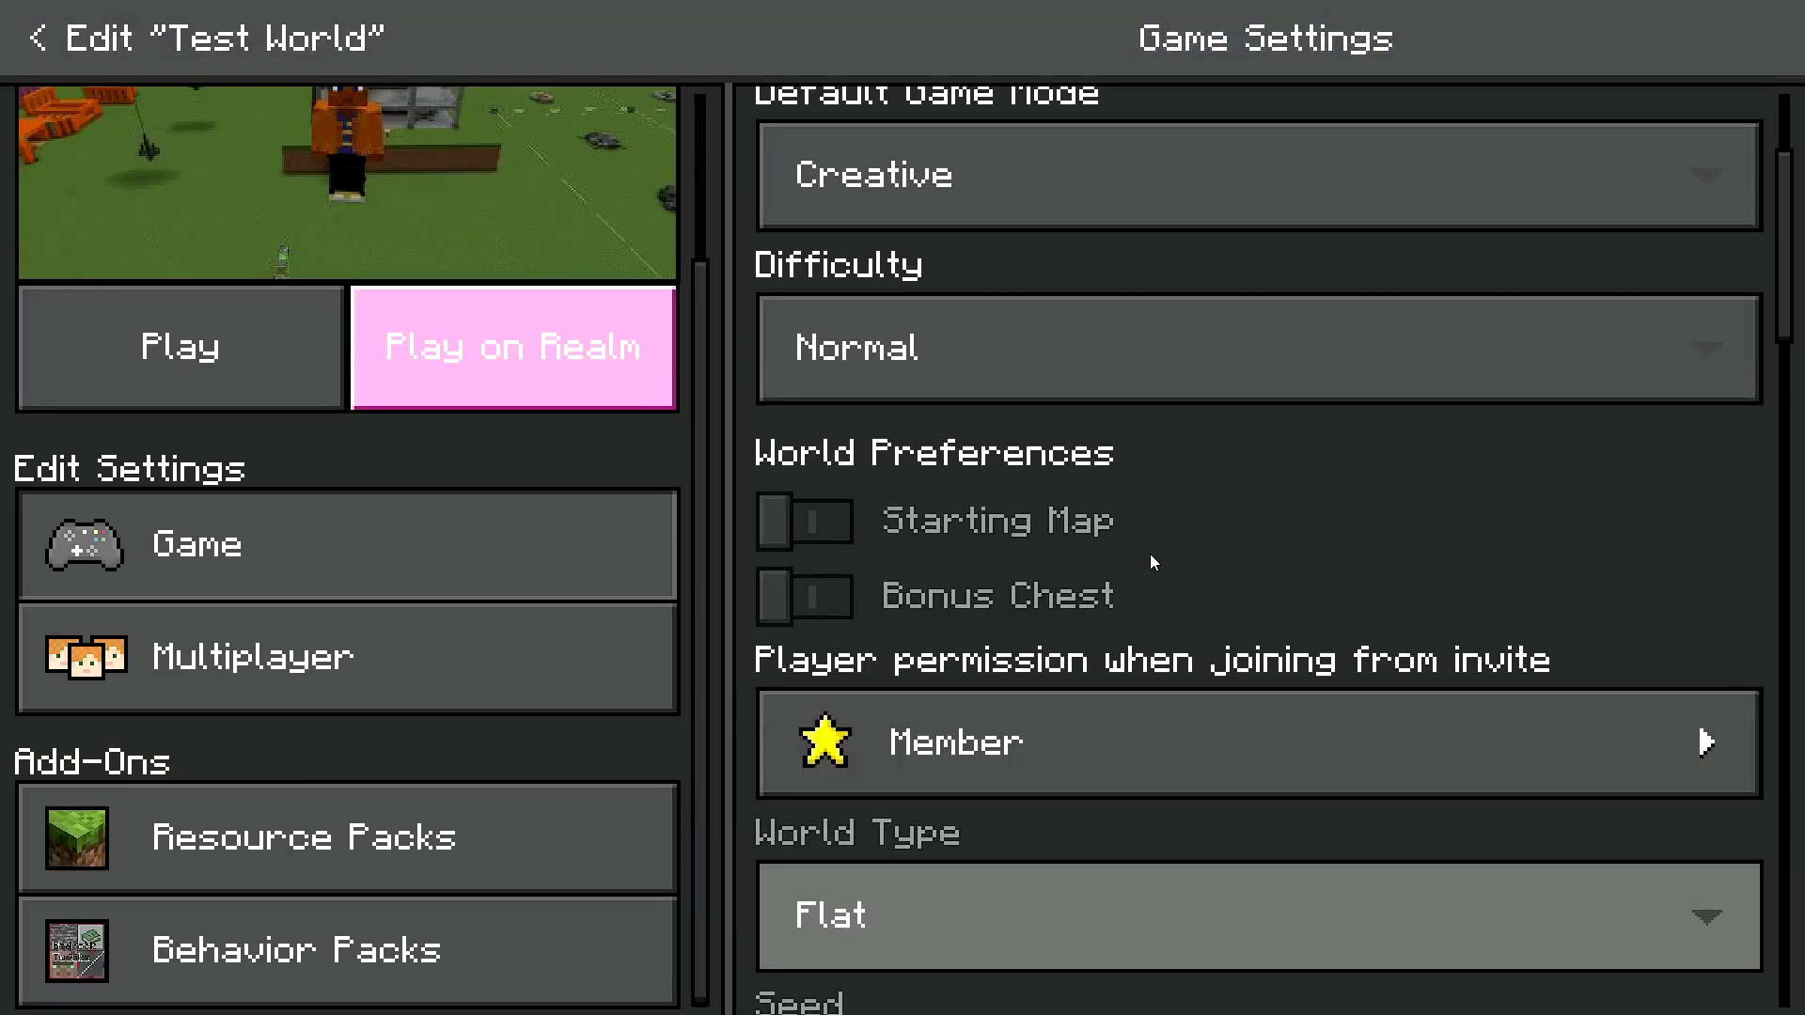
{"action": "scroll", "coordinate": [1149, 554], "scroll_direction": "down", "scroll_amount": 10}
{"action": "scroll", "coordinate": [940, 620], "scroll_direction": "down", "scroll_amount": 5}
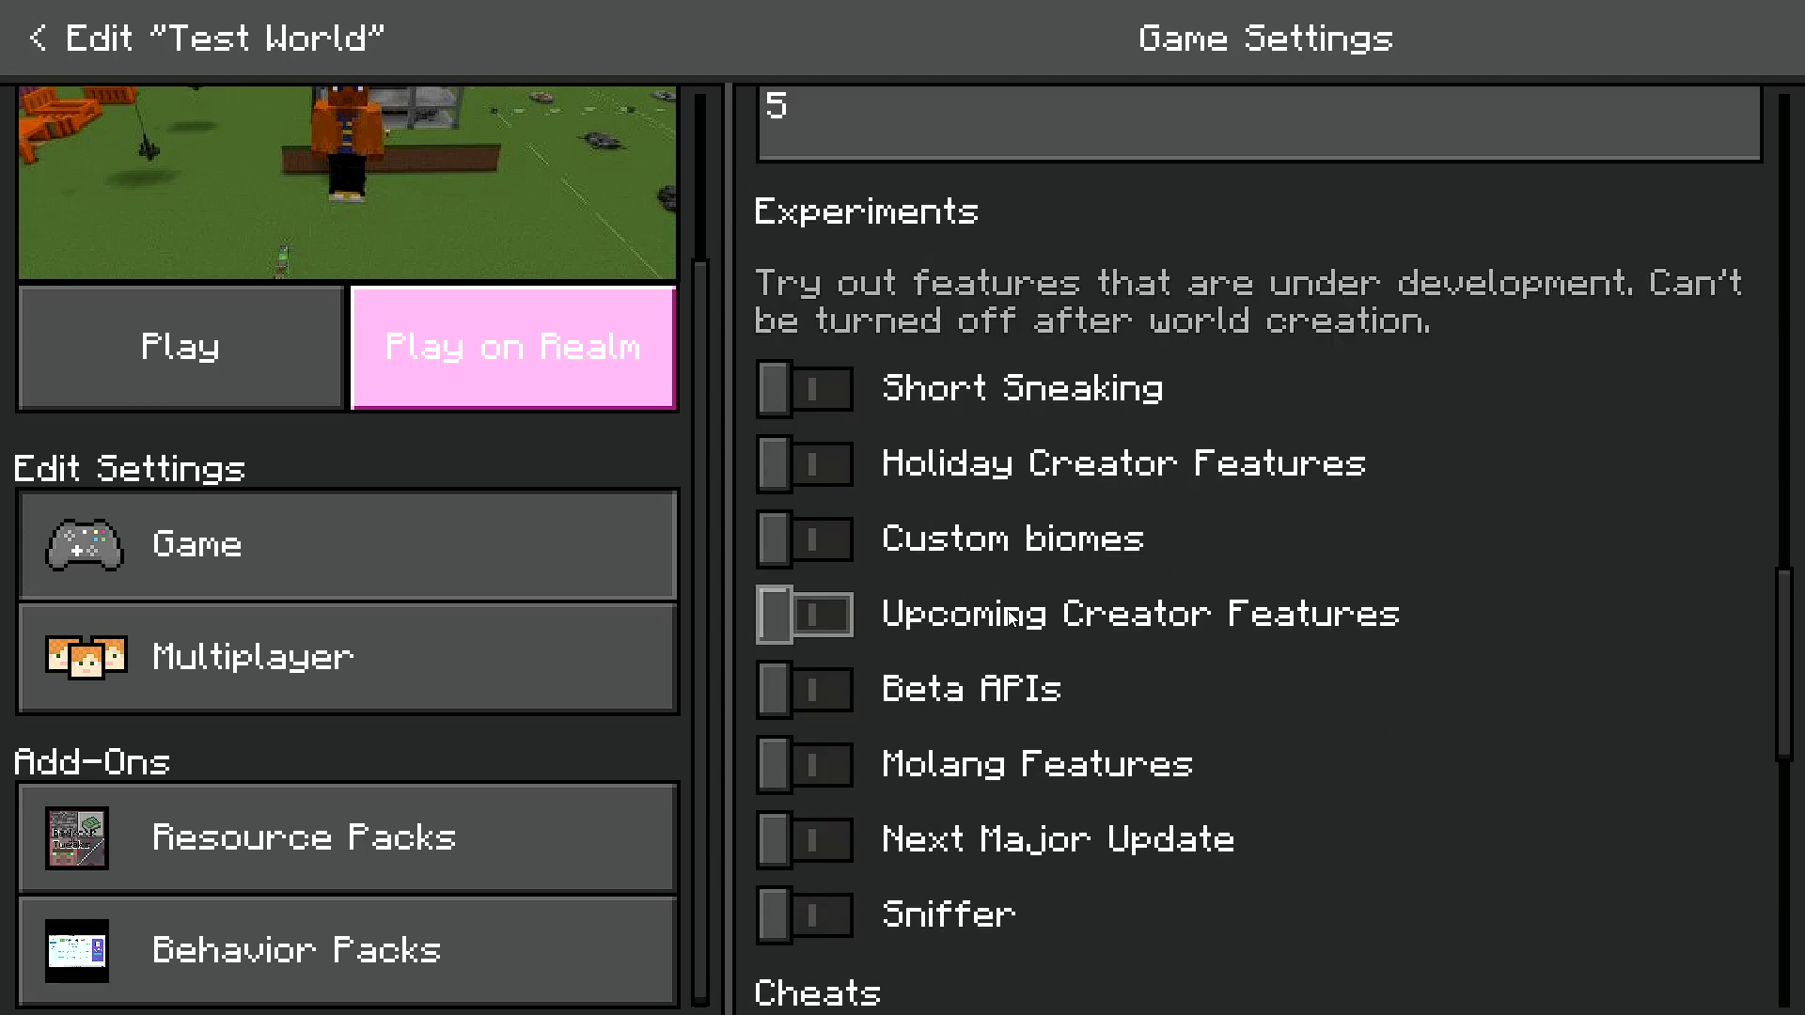
{"action": "scroll", "coordinate": [799, 400], "scroll_direction": "down", "scroll_amount": 2}
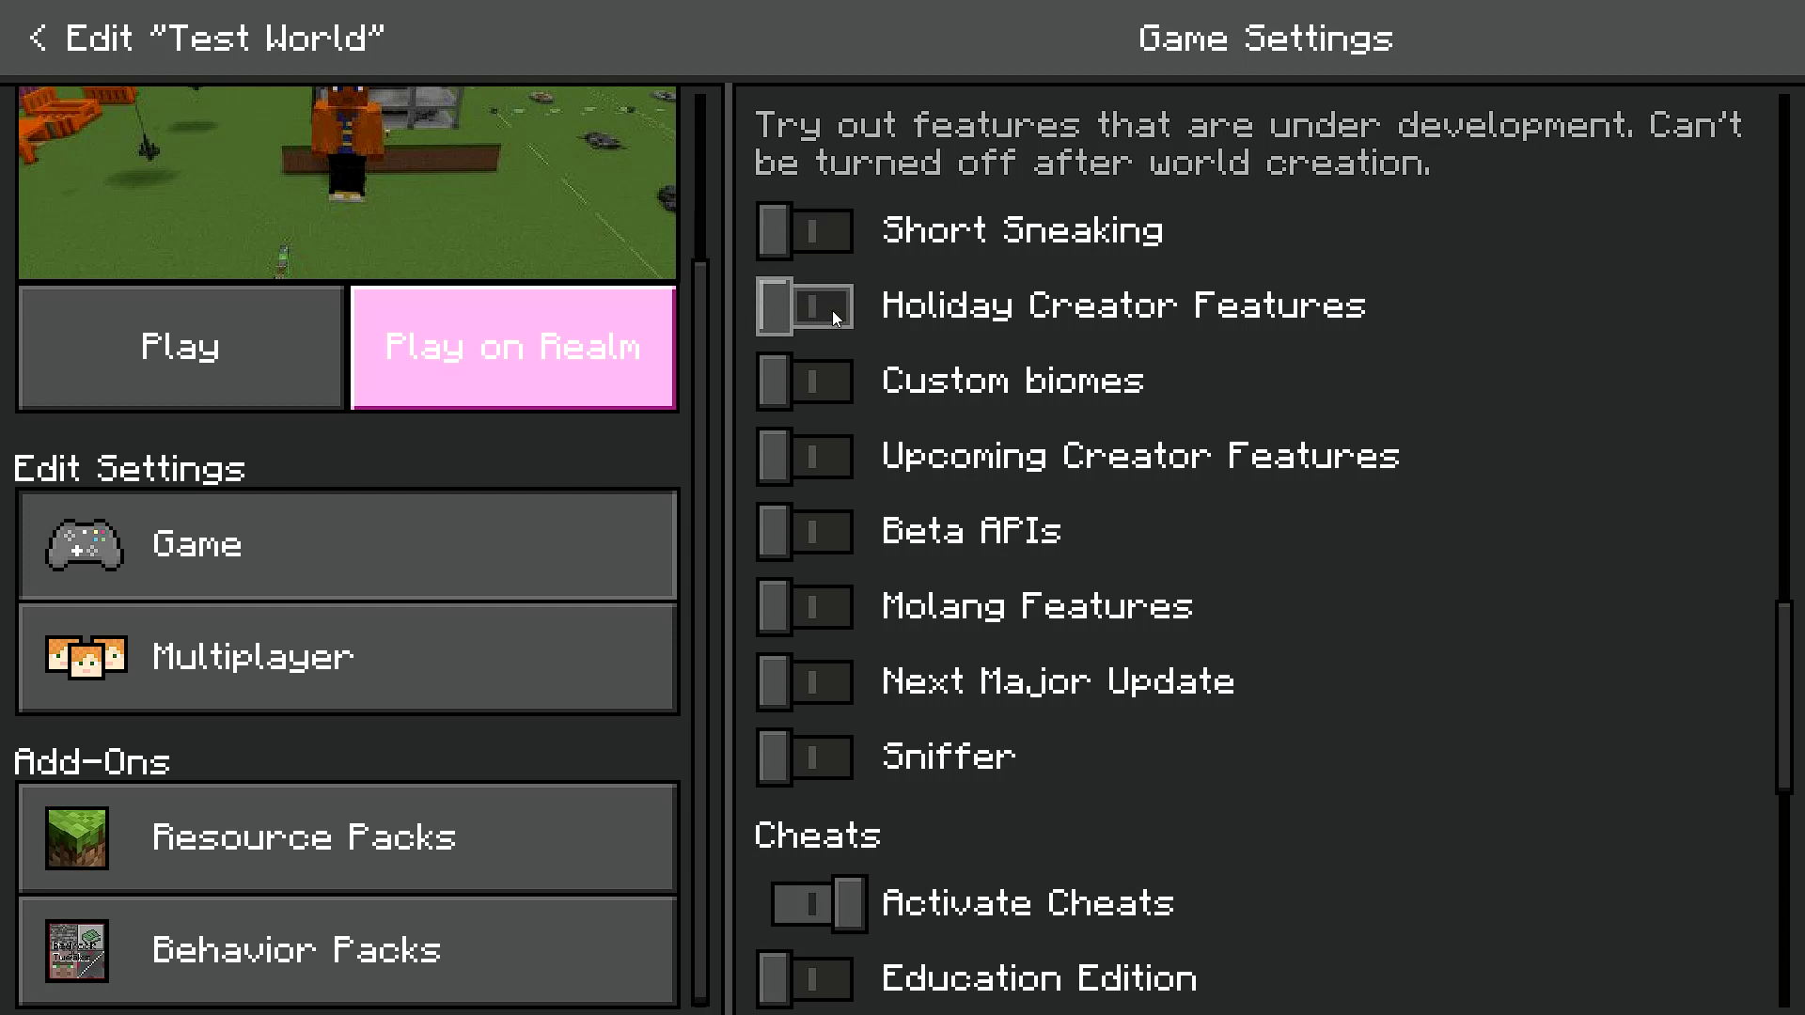
{"action": "scroll", "coordinate": [833, 306], "scroll_direction": "up", "scroll_amount": 3}
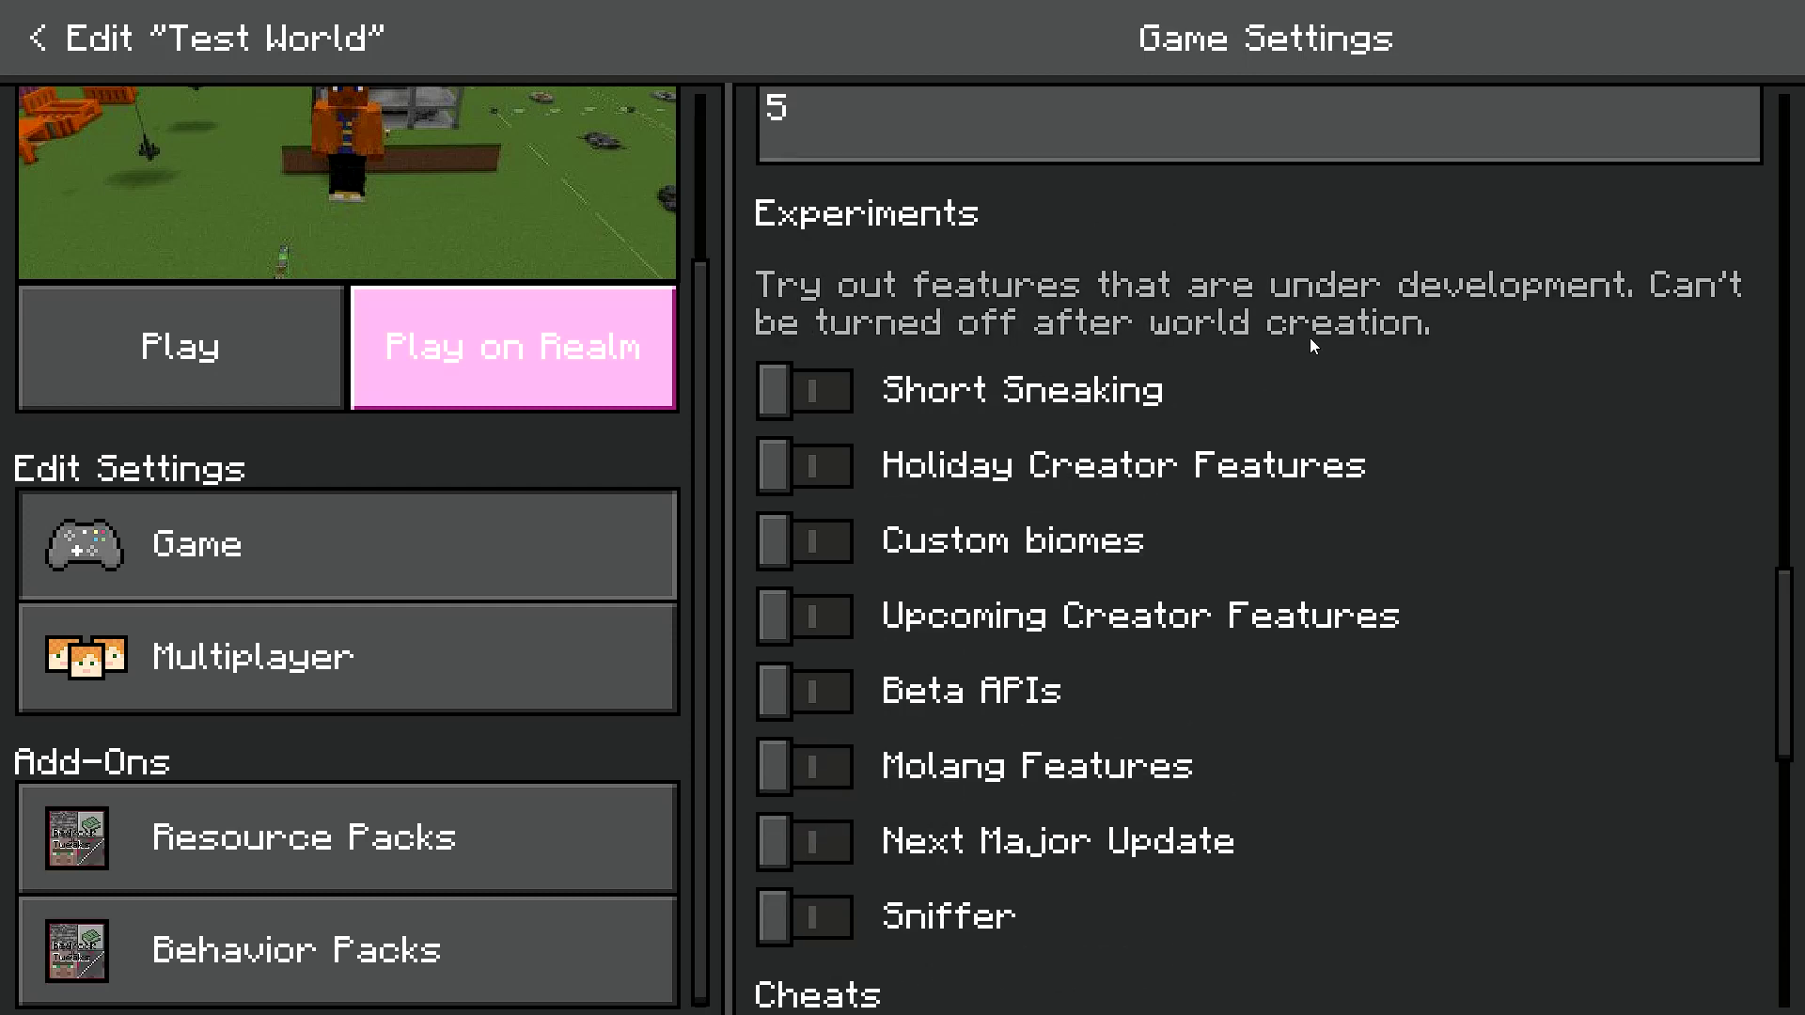
{"action": "scroll", "coordinate": [1329, 324], "scroll_direction": "down", "scroll_amount": 10}
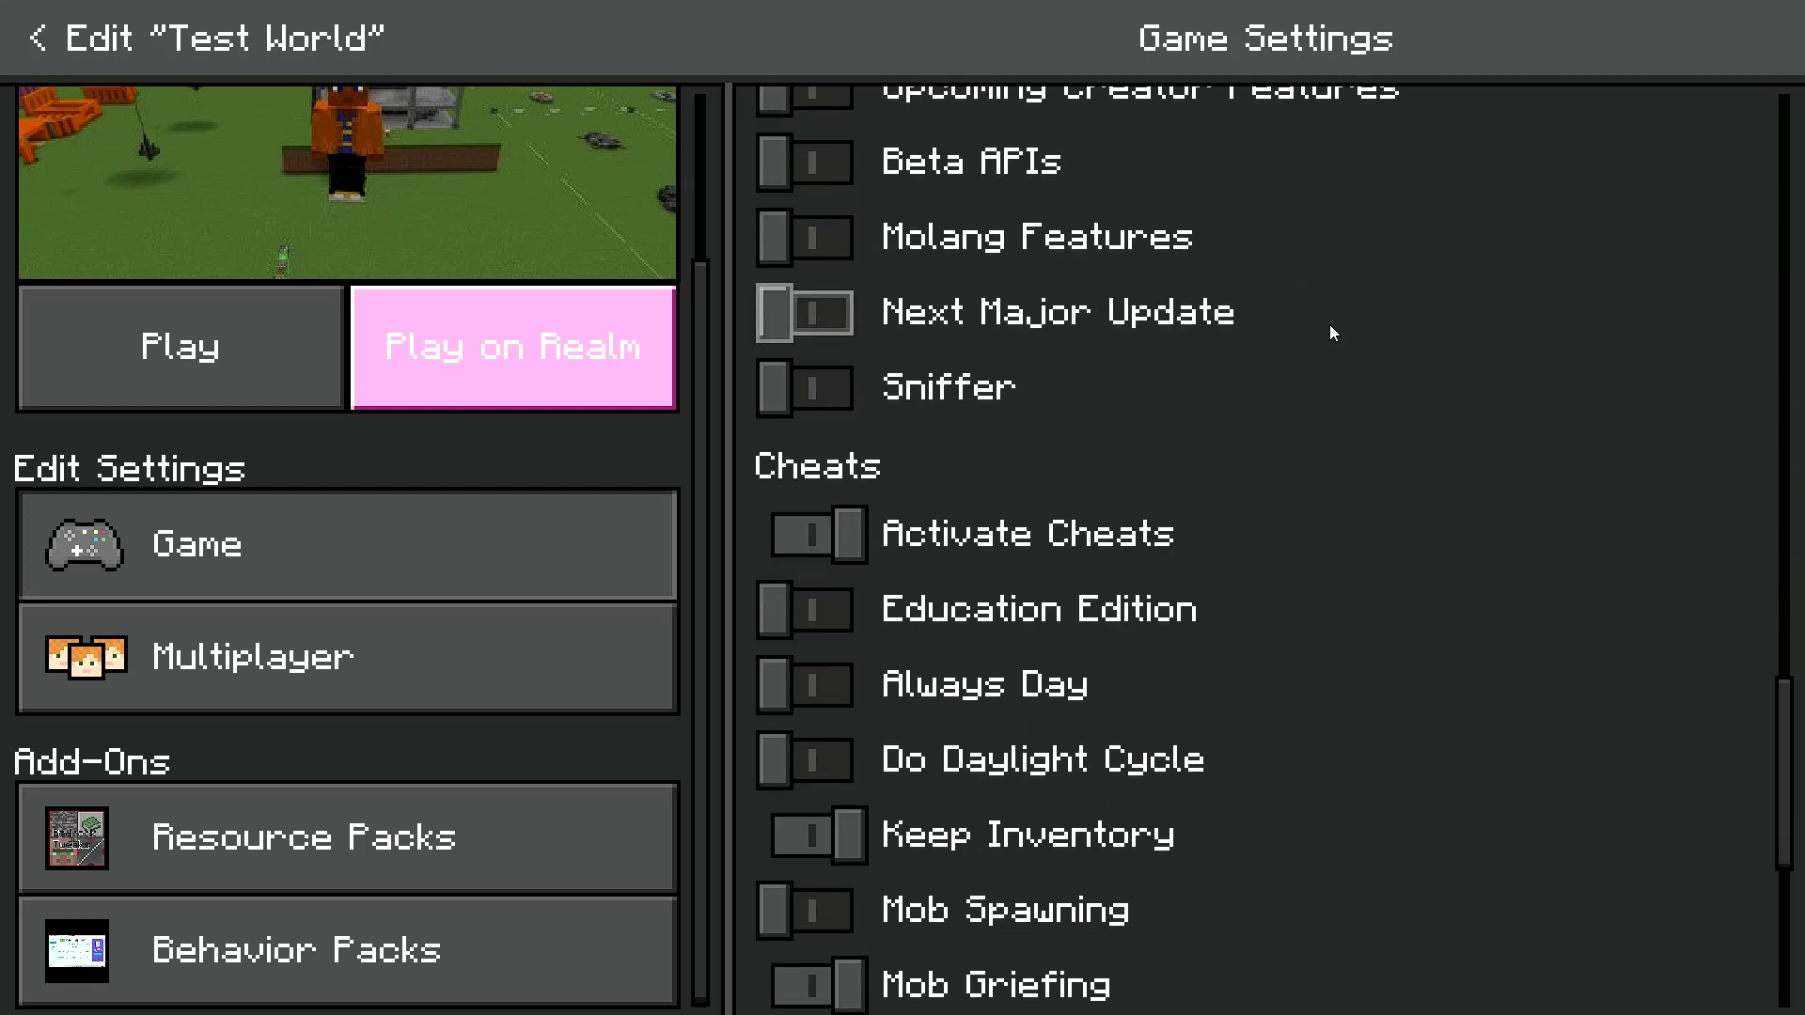
{"action": "scroll", "coordinate": [1329, 324], "scroll_direction": "up", "scroll_amount": 6}
{"action": "scroll", "coordinate": [1329, 324], "scroll_direction": "up", "scroll_amount": 3}
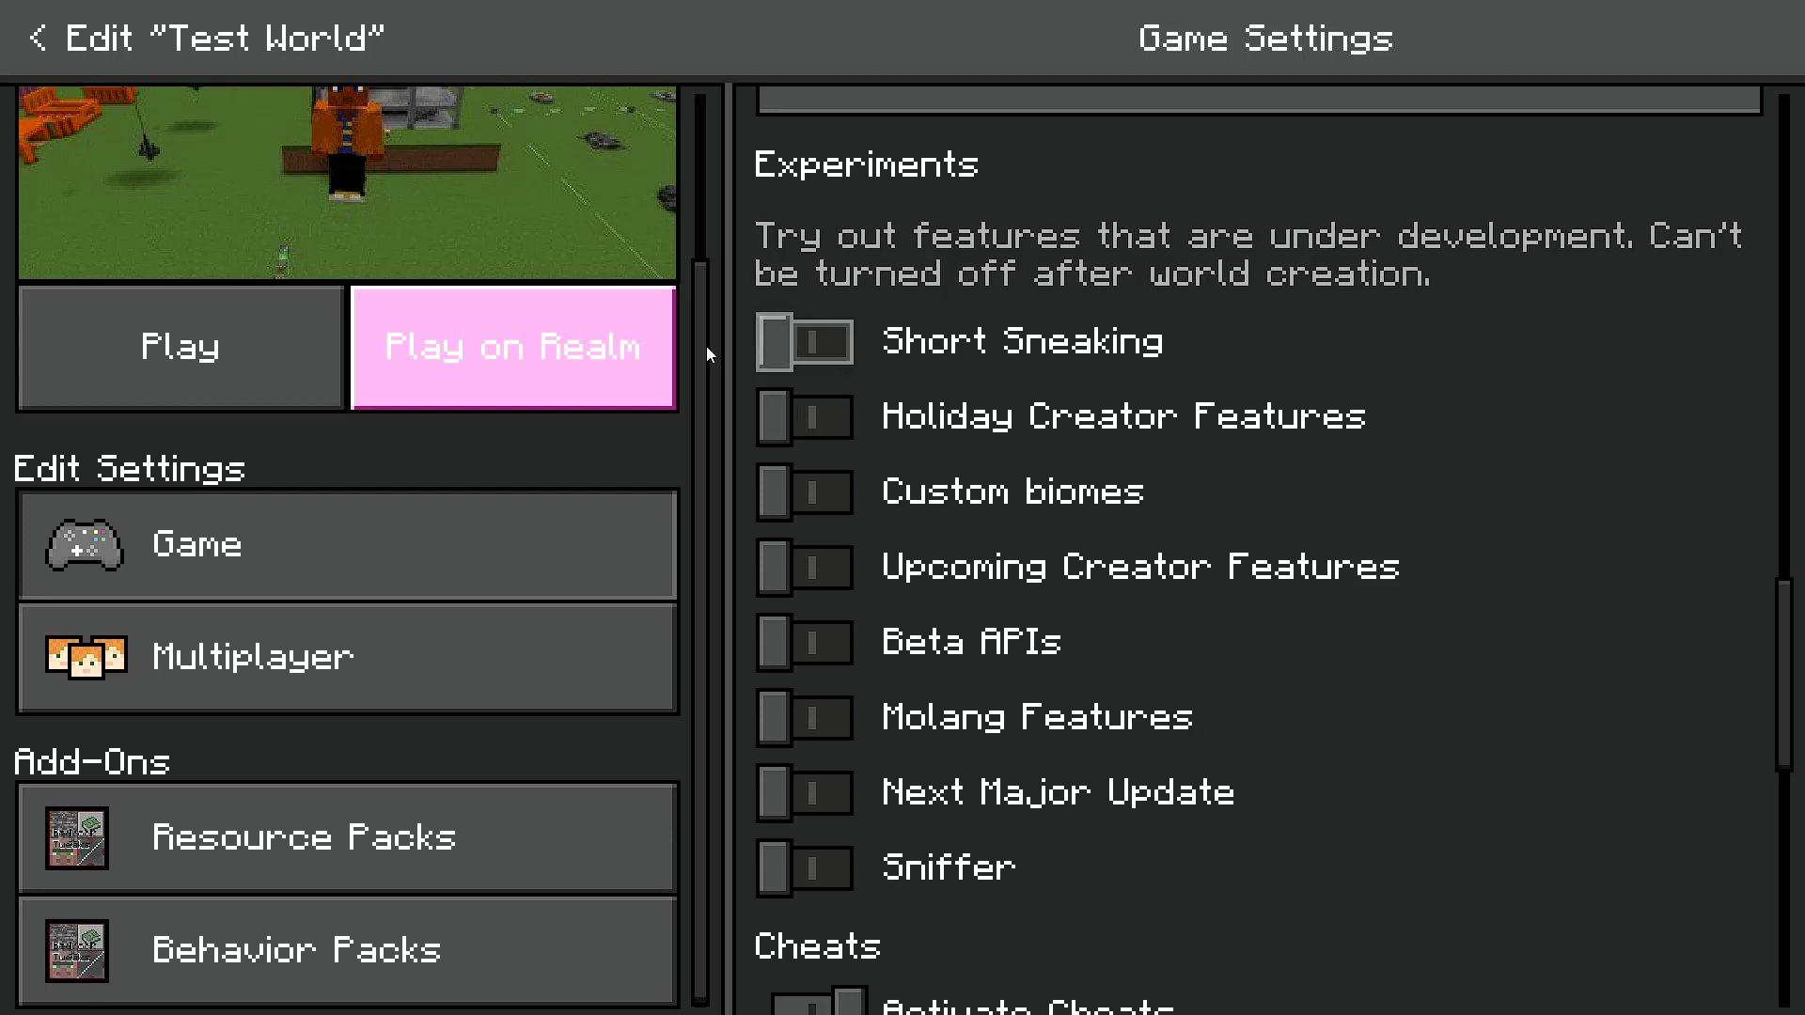
Leave Test World's settings, scroll the worlds list to the top, and close it.
{"action": "left_click", "coordinate": [45, 41]}
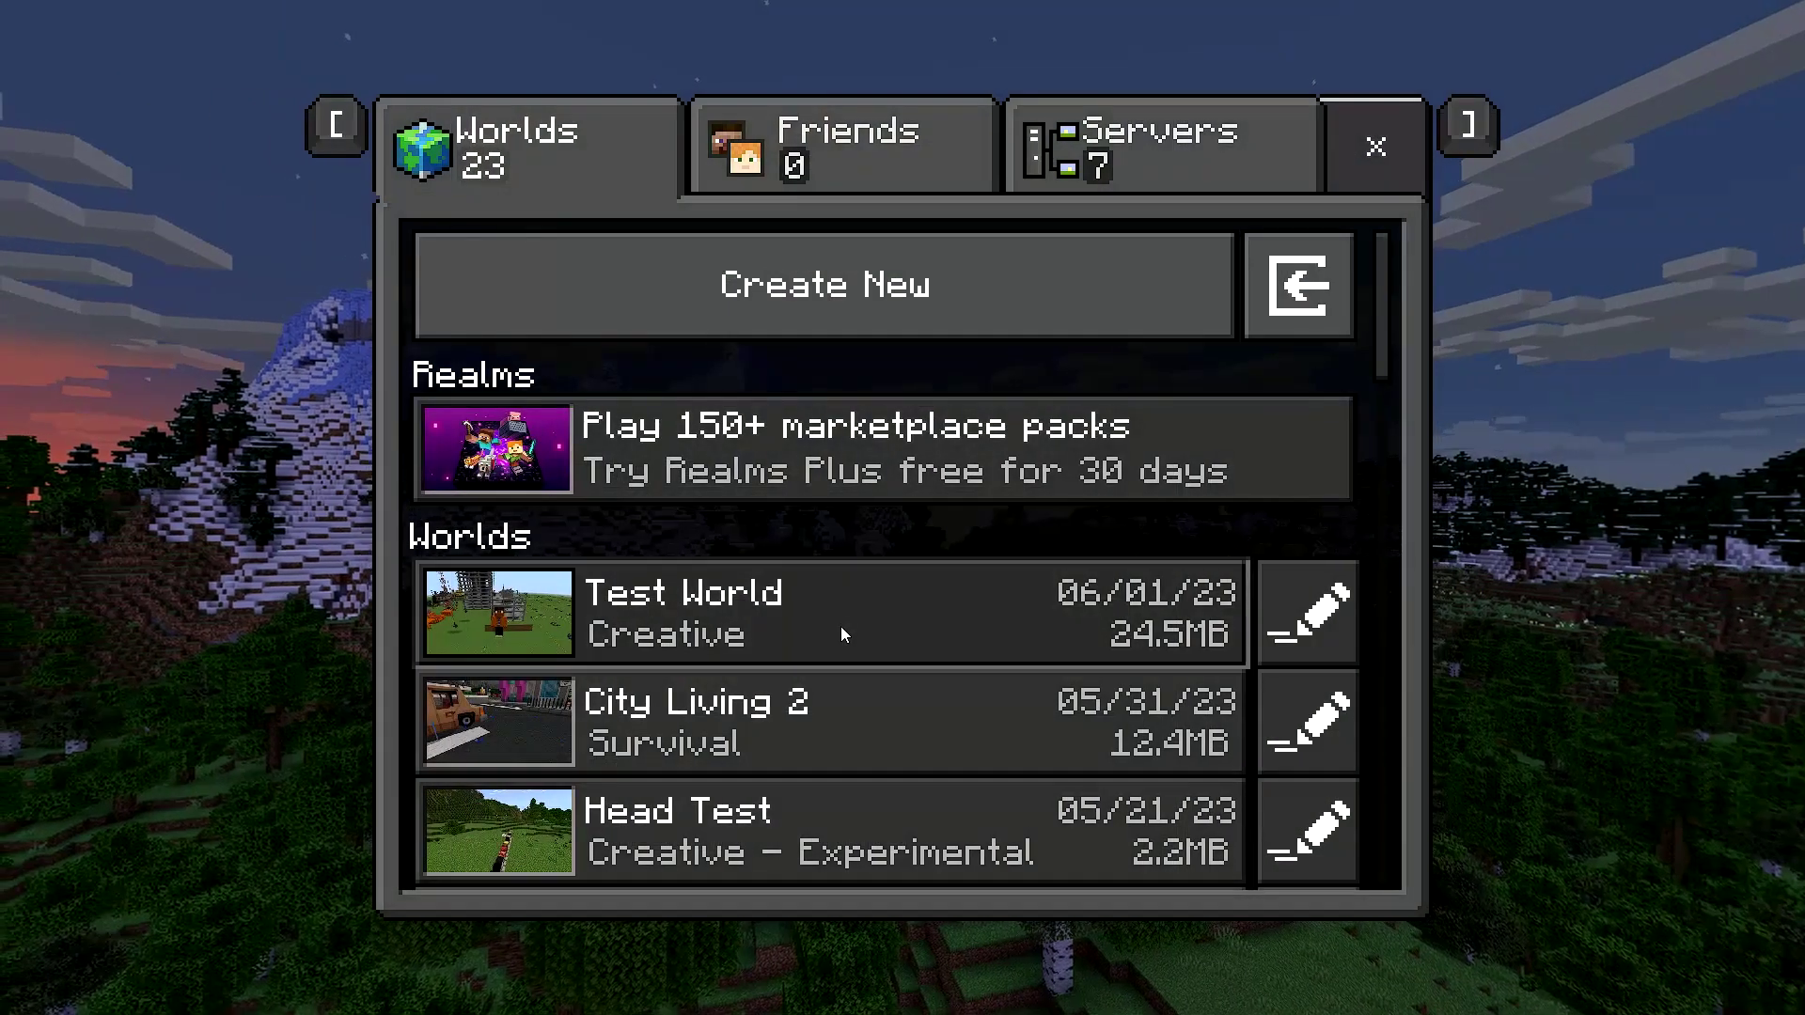
{"action": "scroll", "coordinate": [841, 626], "scroll_direction": "down", "scroll_amount": 3}
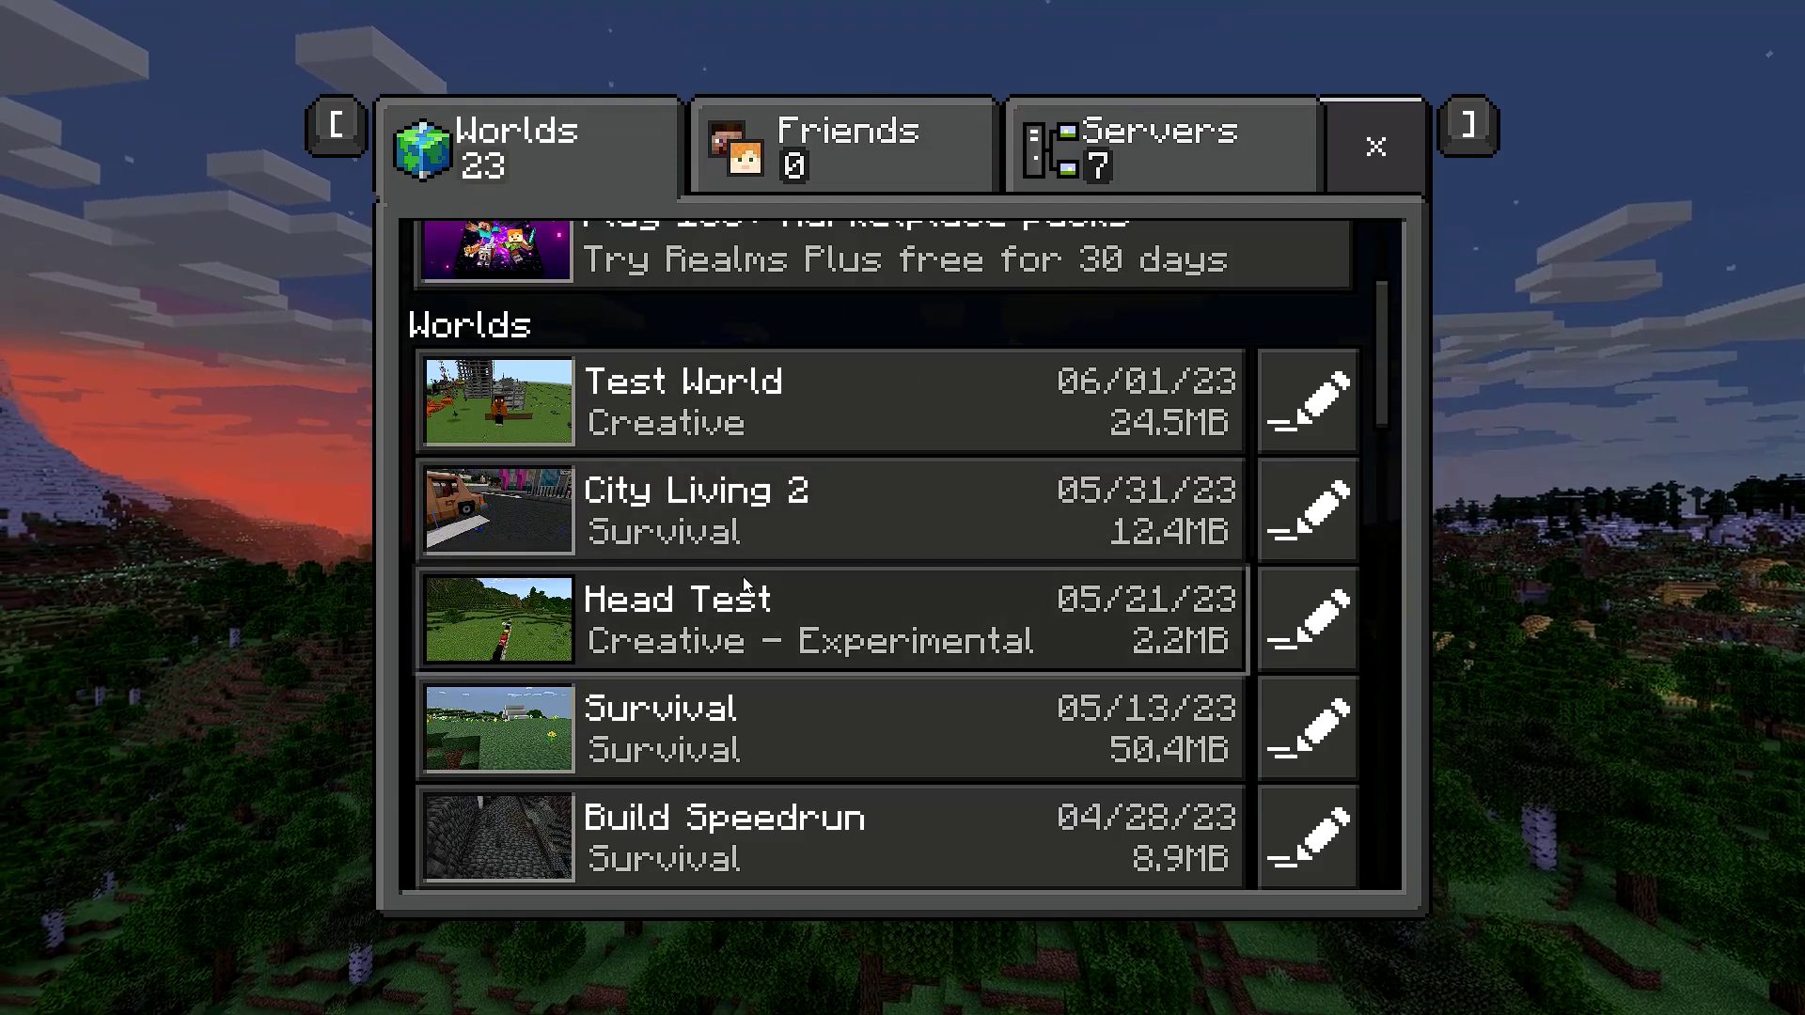
{"action": "scroll", "coordinate": [814, 577], "scroll_direction": "up", "scroll_amount": 2}
{"action": "scroll", "coordinate": [814, 577], "scroll_direction": "up", "scroll_amount": 1}
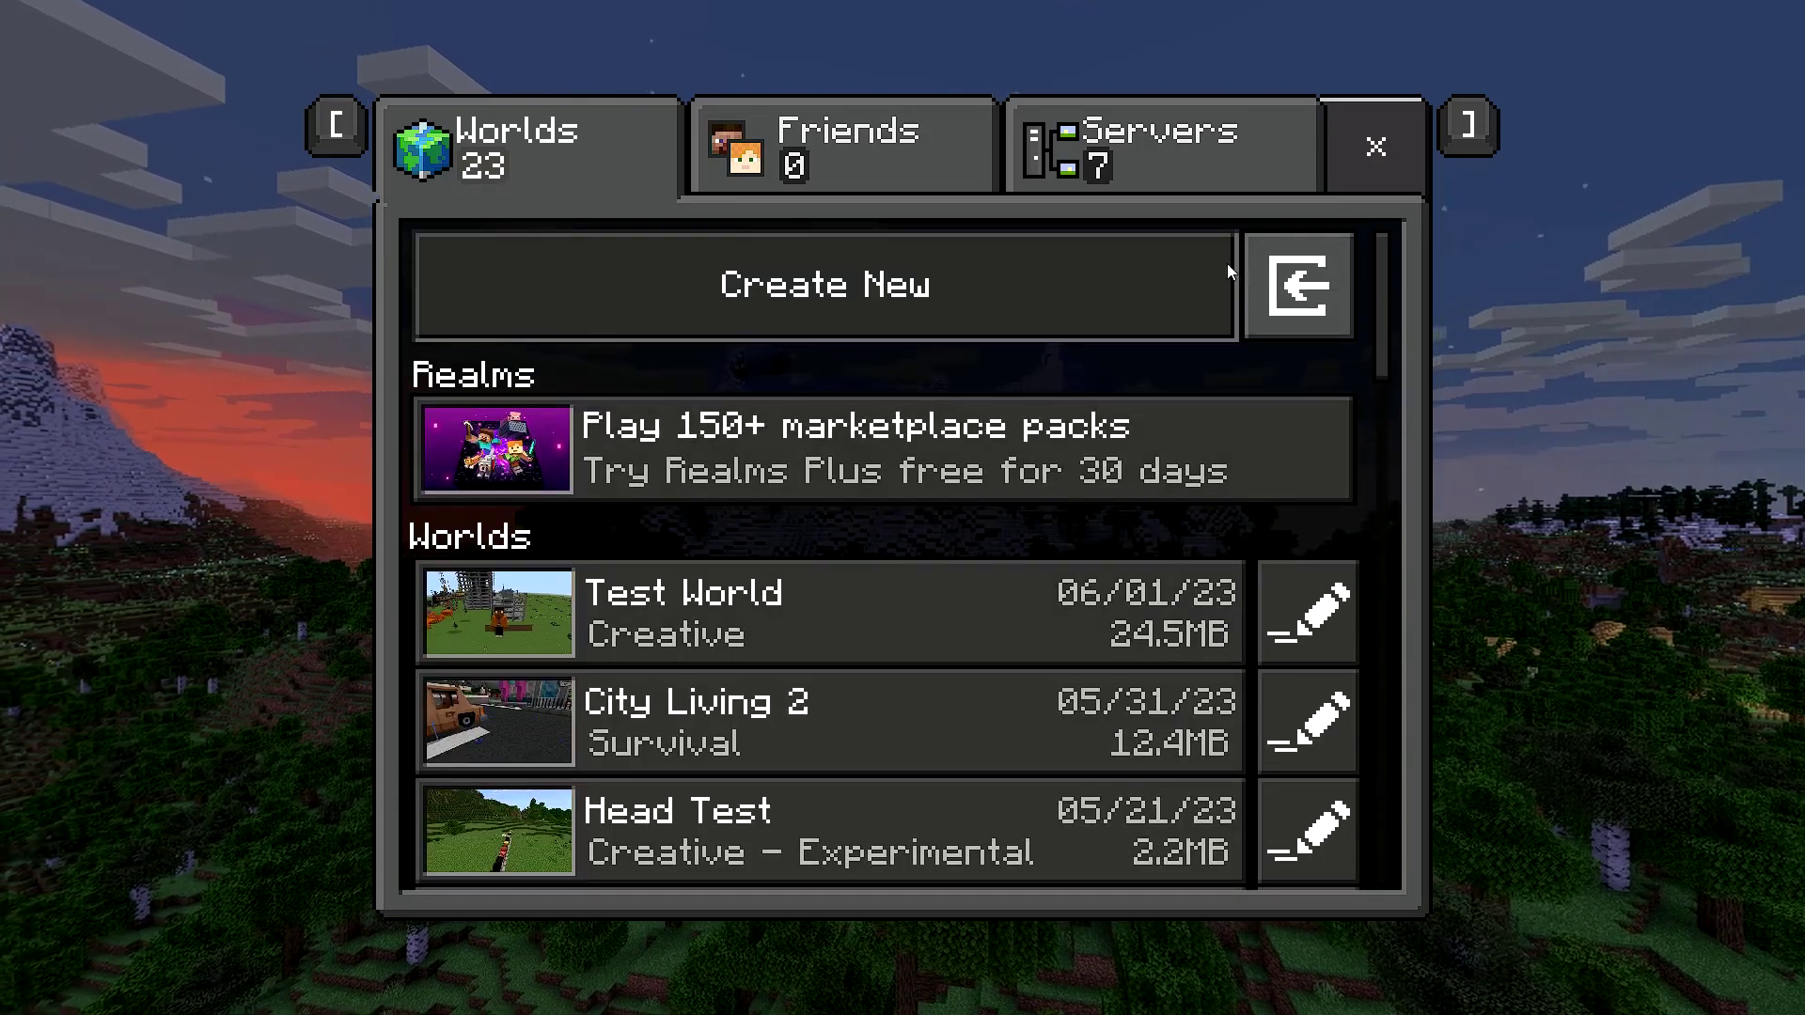
{"action": "left_click", "coordinate": [1374, 164]}
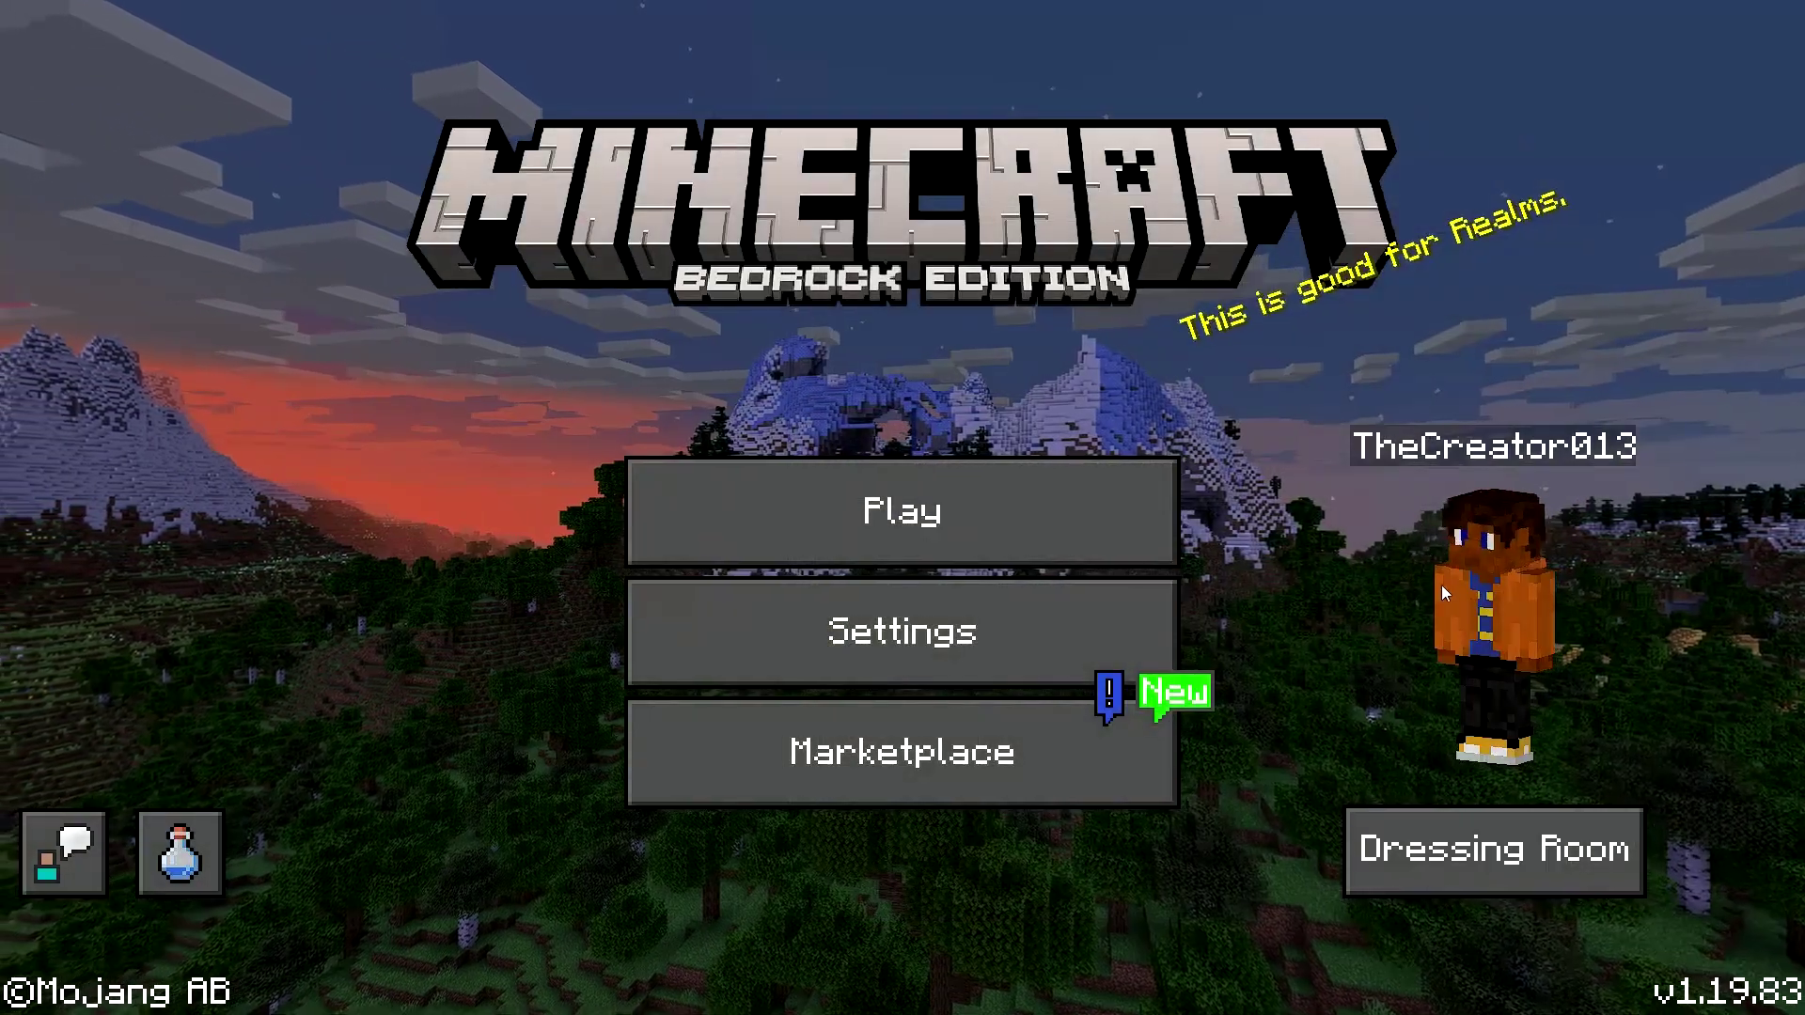